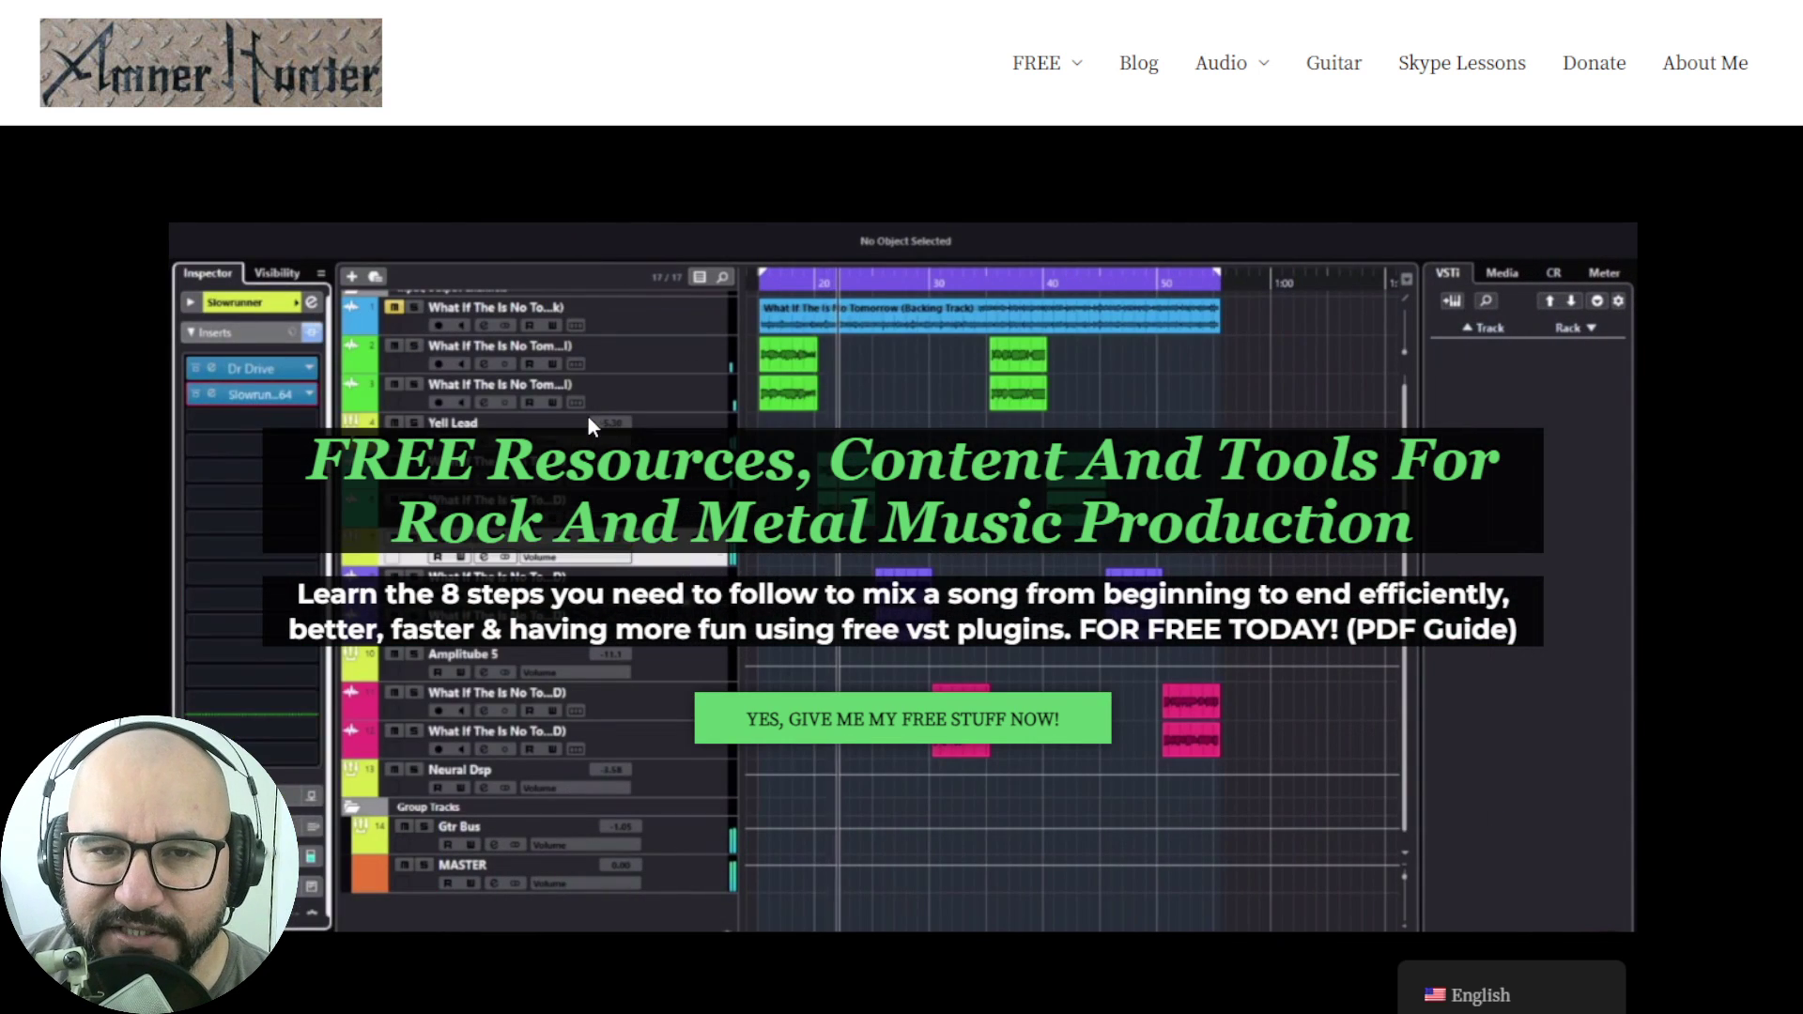
mouse_move(1051, 73)
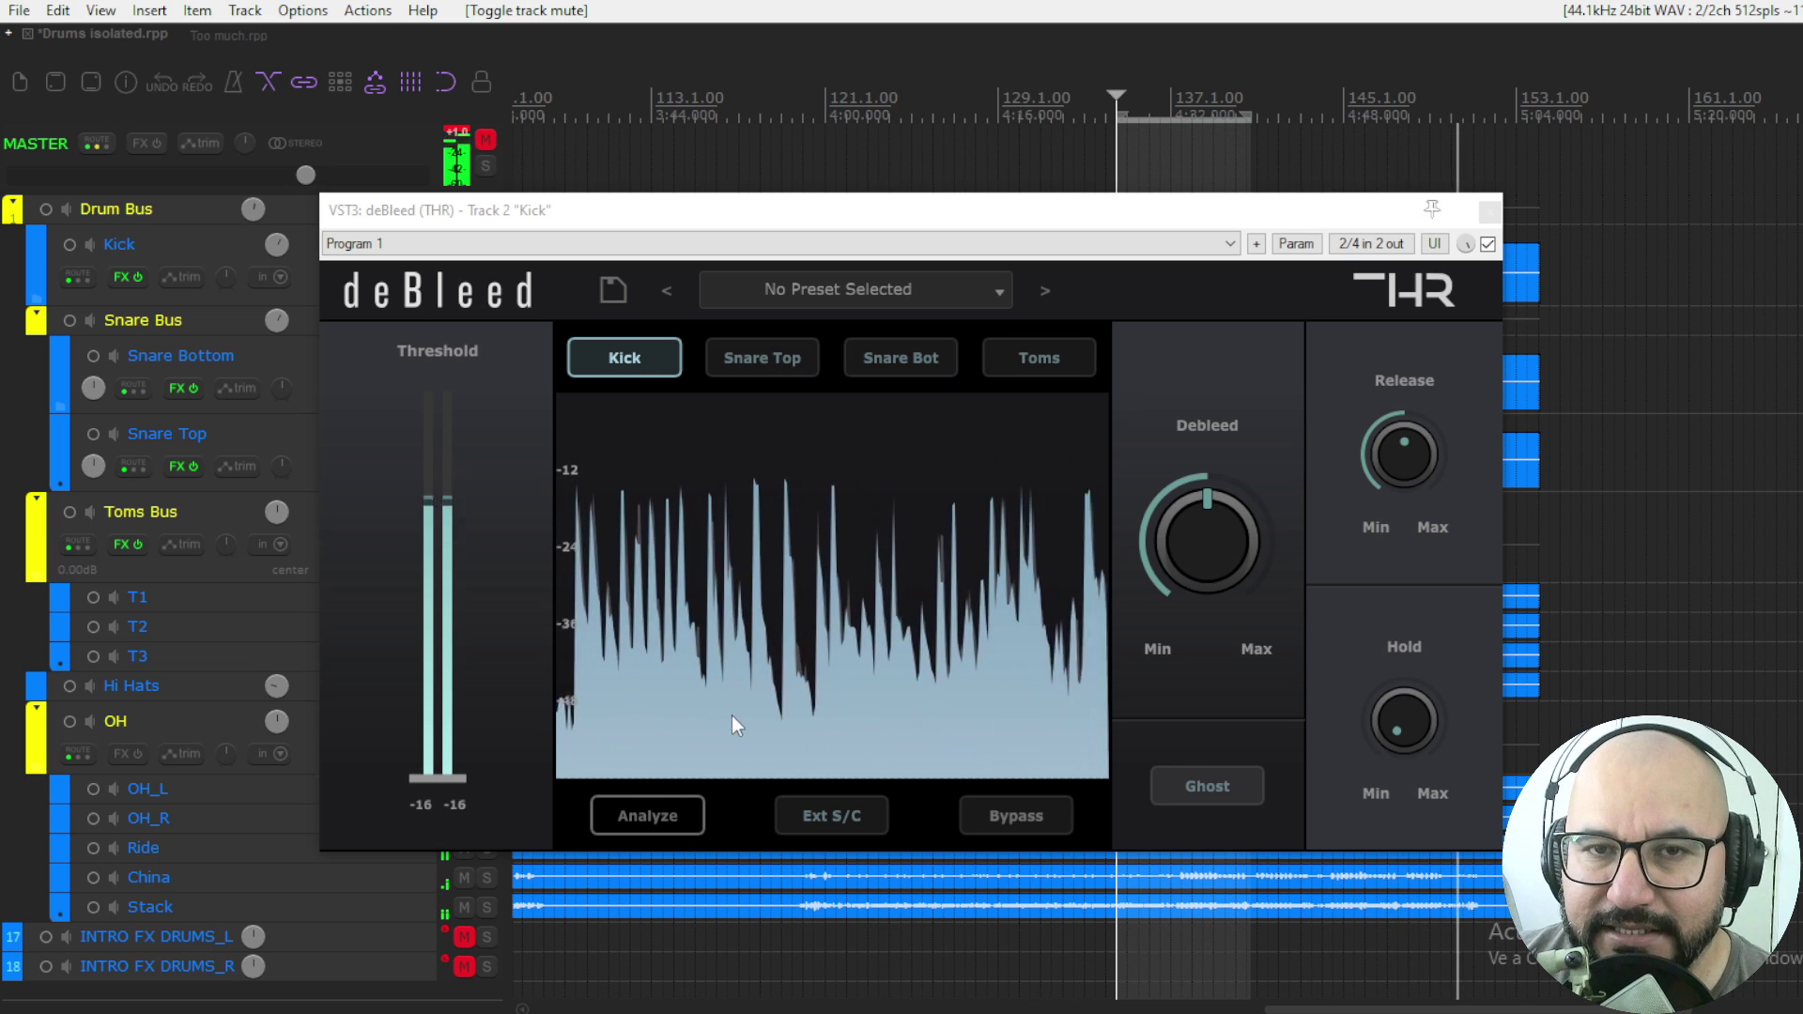
Step: Run deBleed's Analyze on the Kick track while it plays, and restart playback with the detected settings
left_click(700, 813)
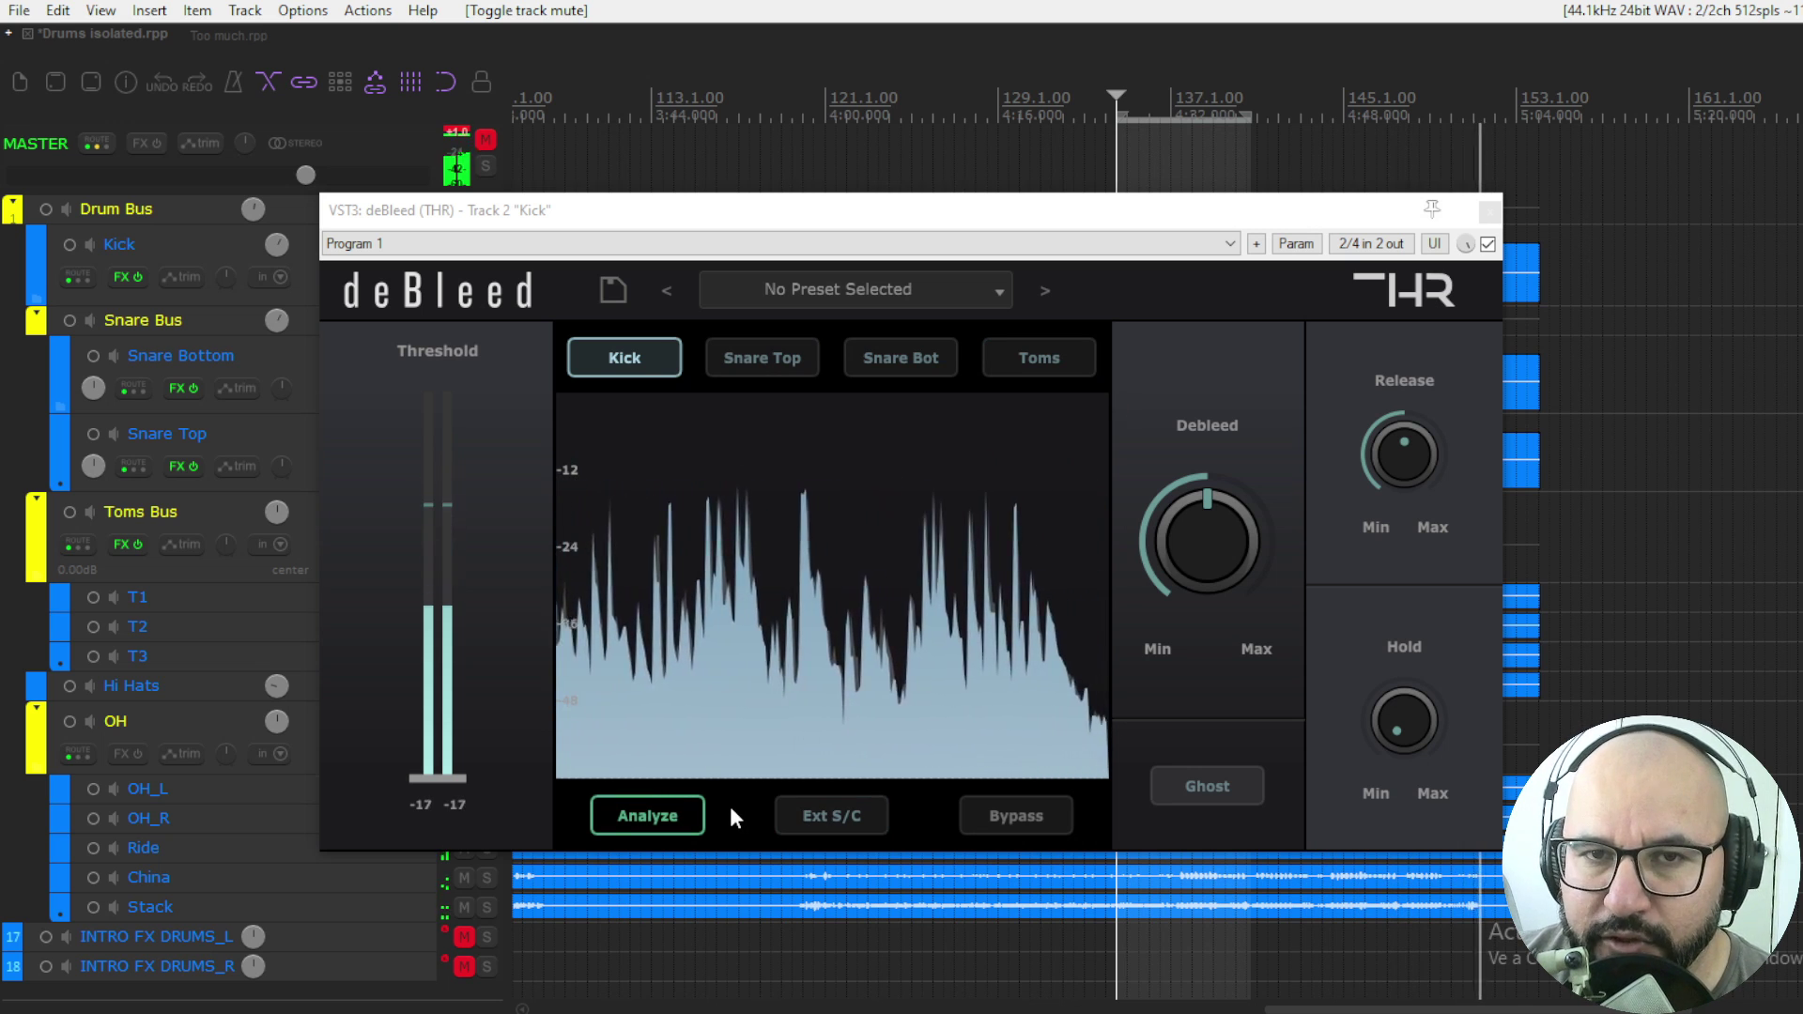
left_click(667, 815)
key("space")
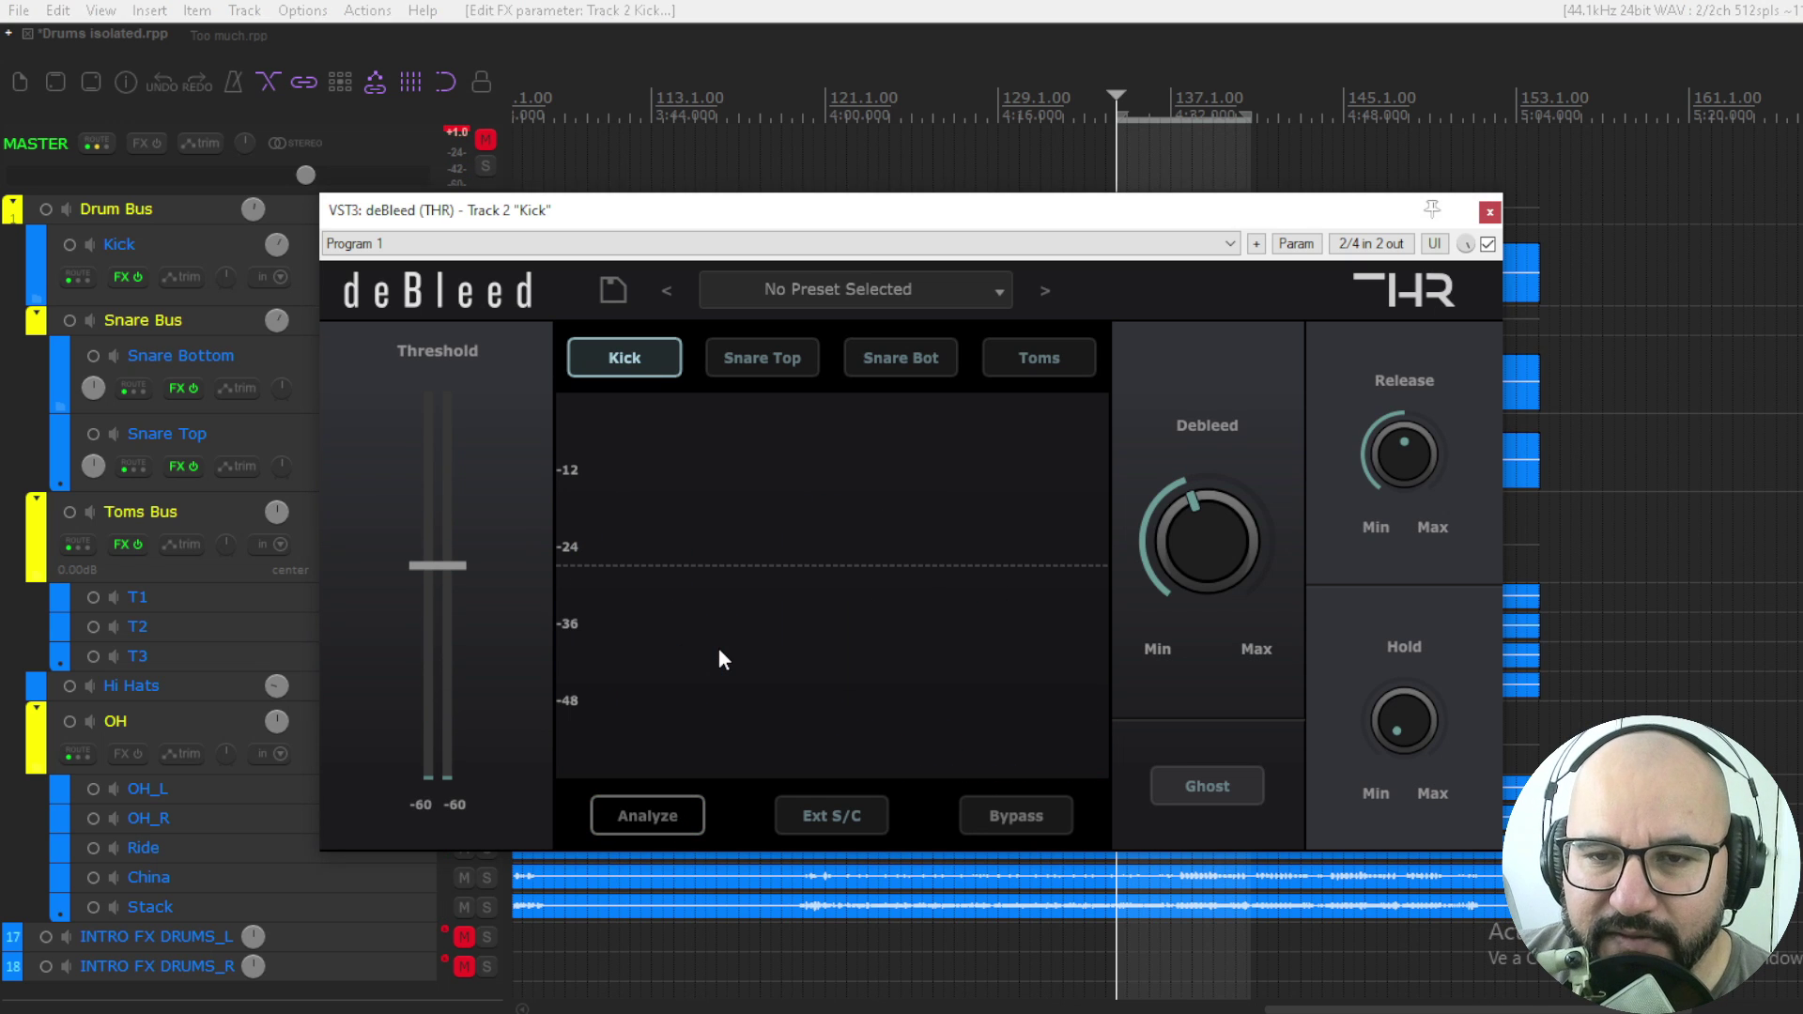
key("space")
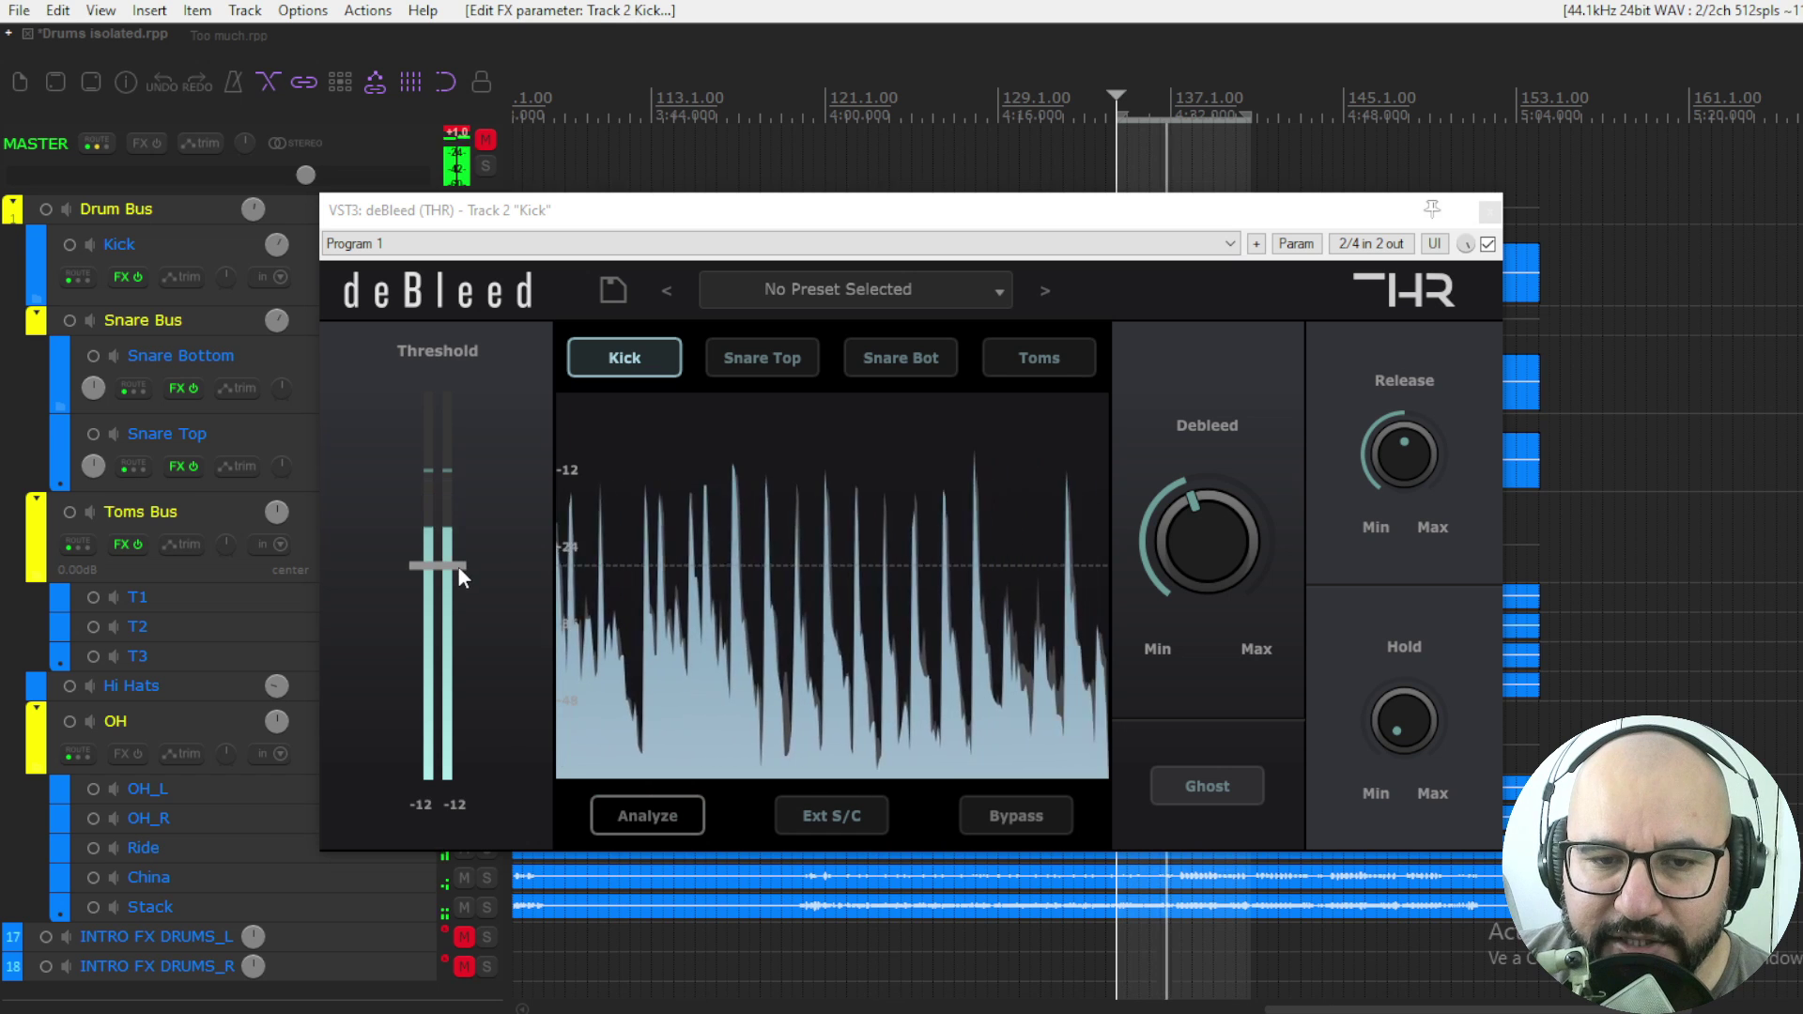
Step: Raise the kick's deBleed threshold to about -18 dB, near the tops of the kick hits
left_click_drag(453, 567, 453, 559)
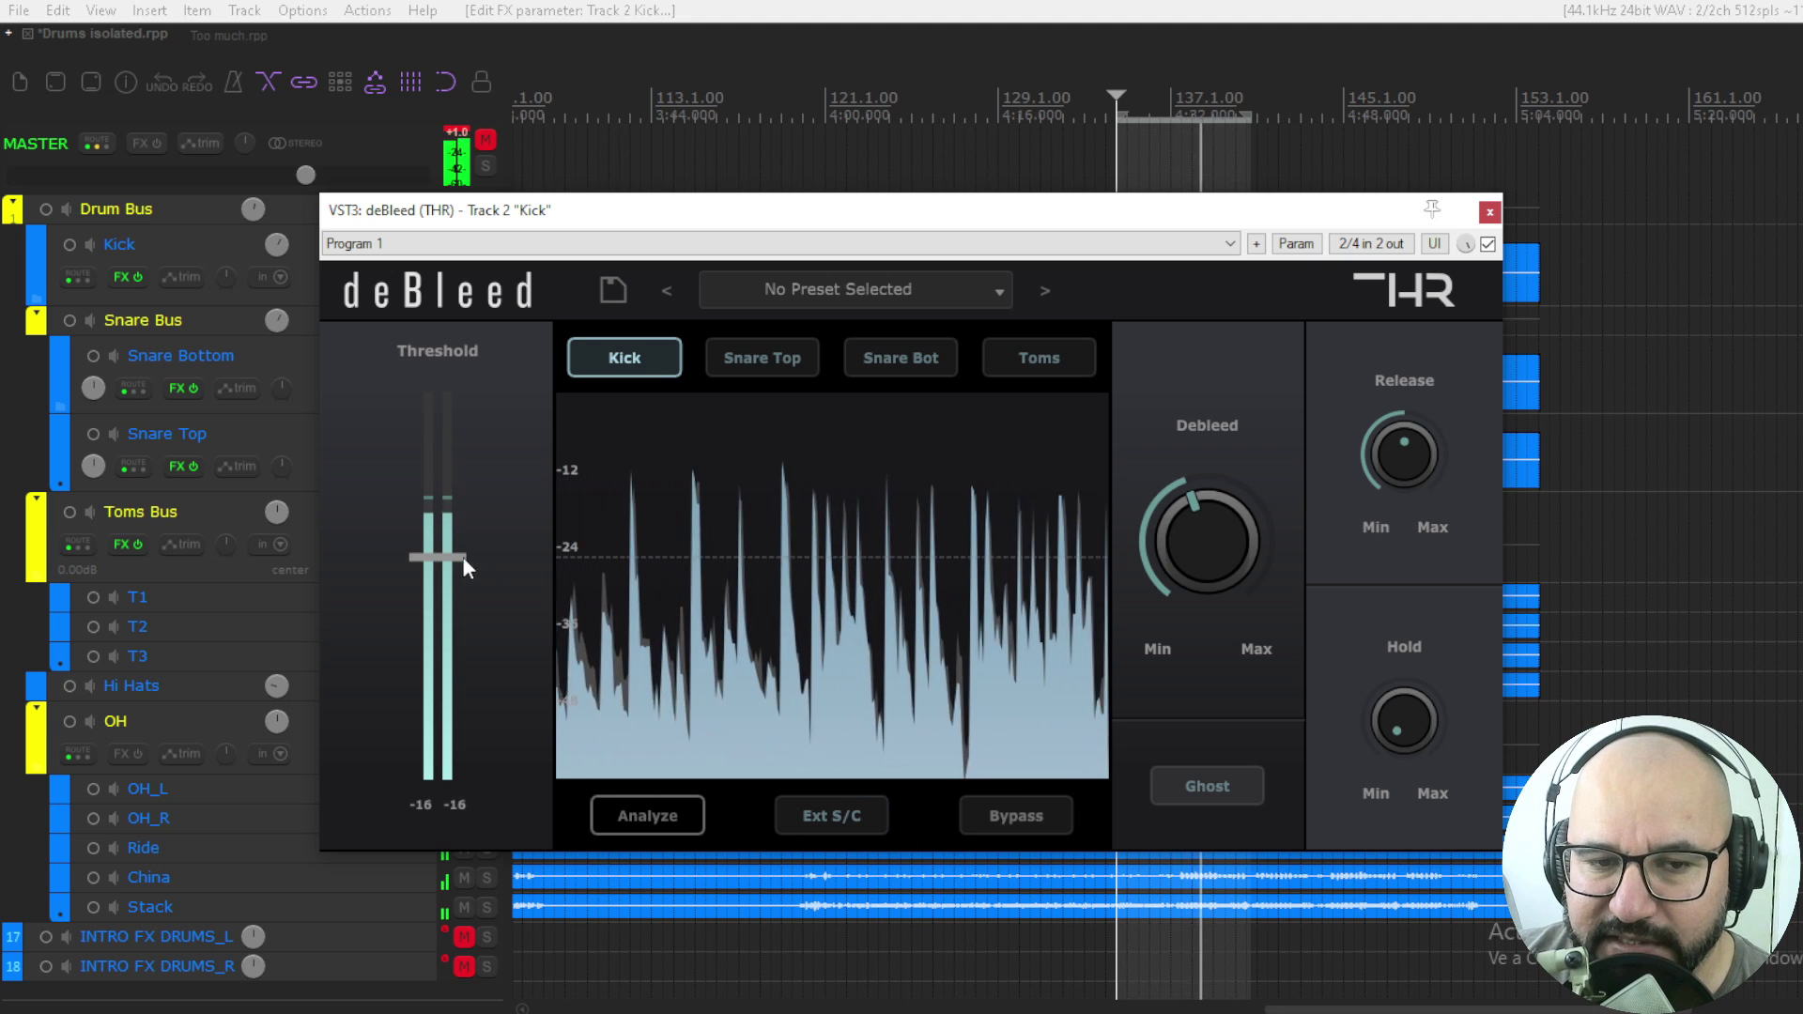
left_click_drag(462, 556, 460, 516)
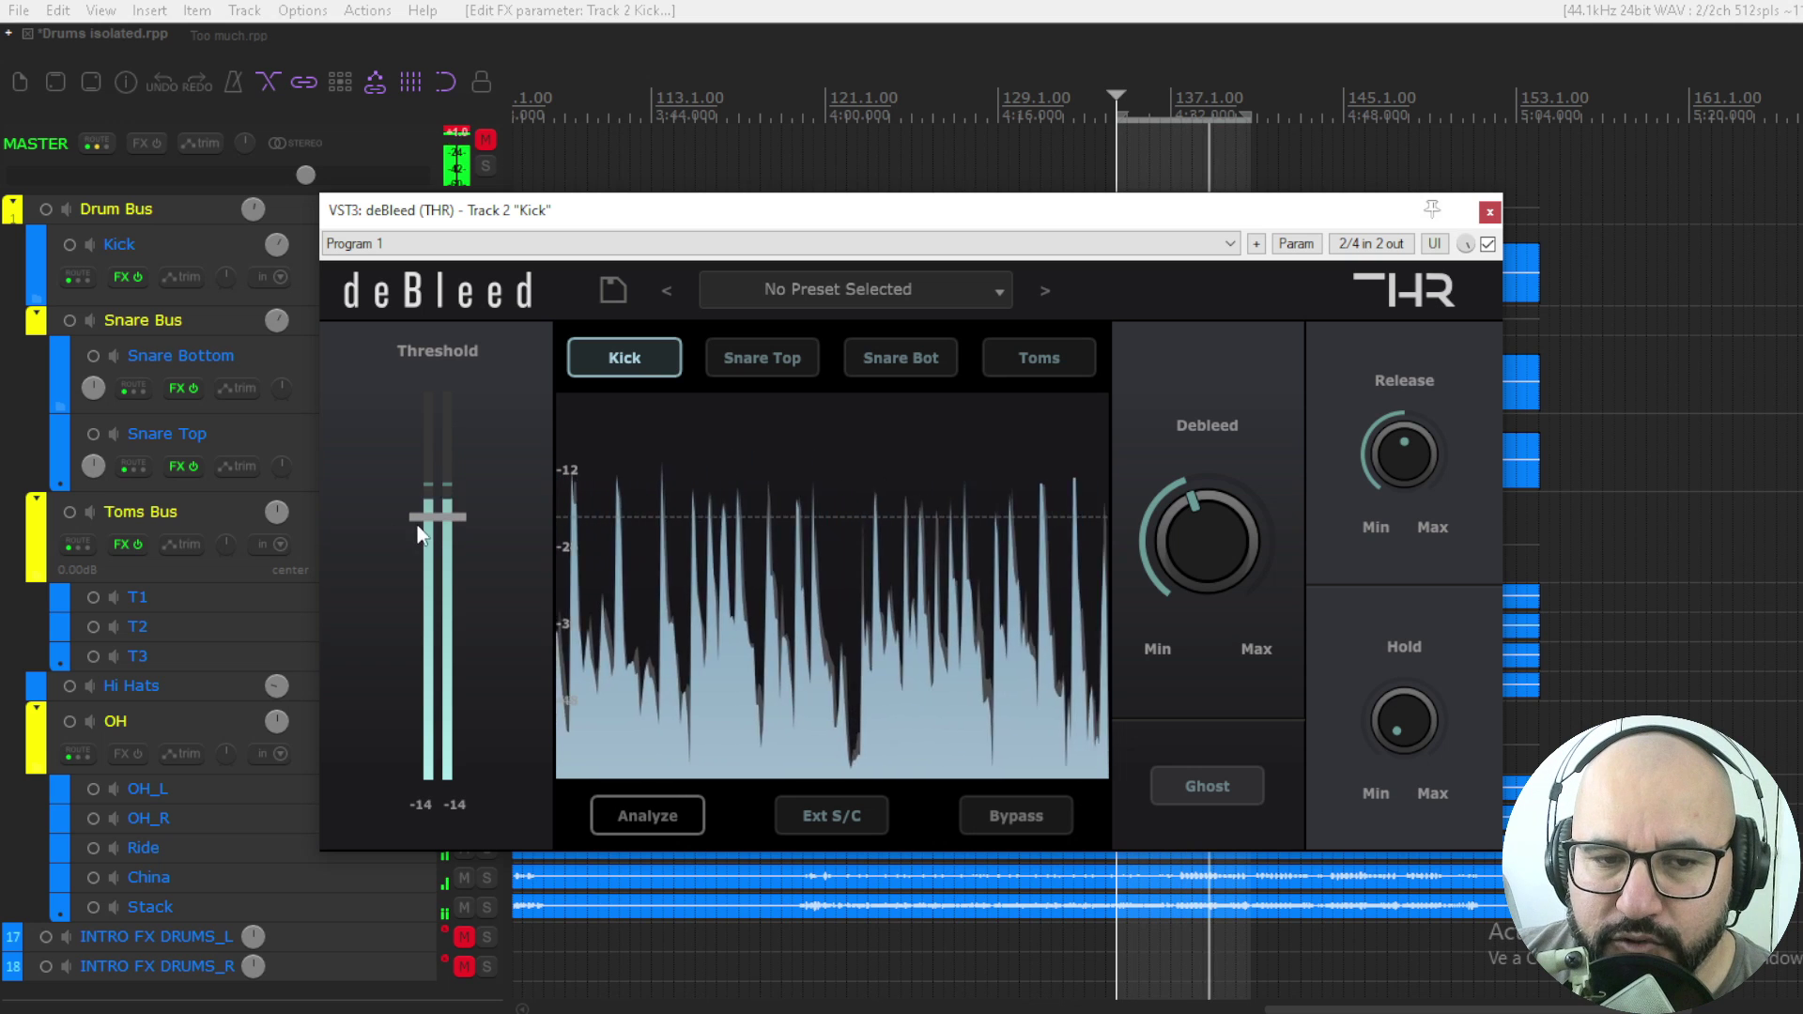
left_click_drag(453, 515, 452, 510)
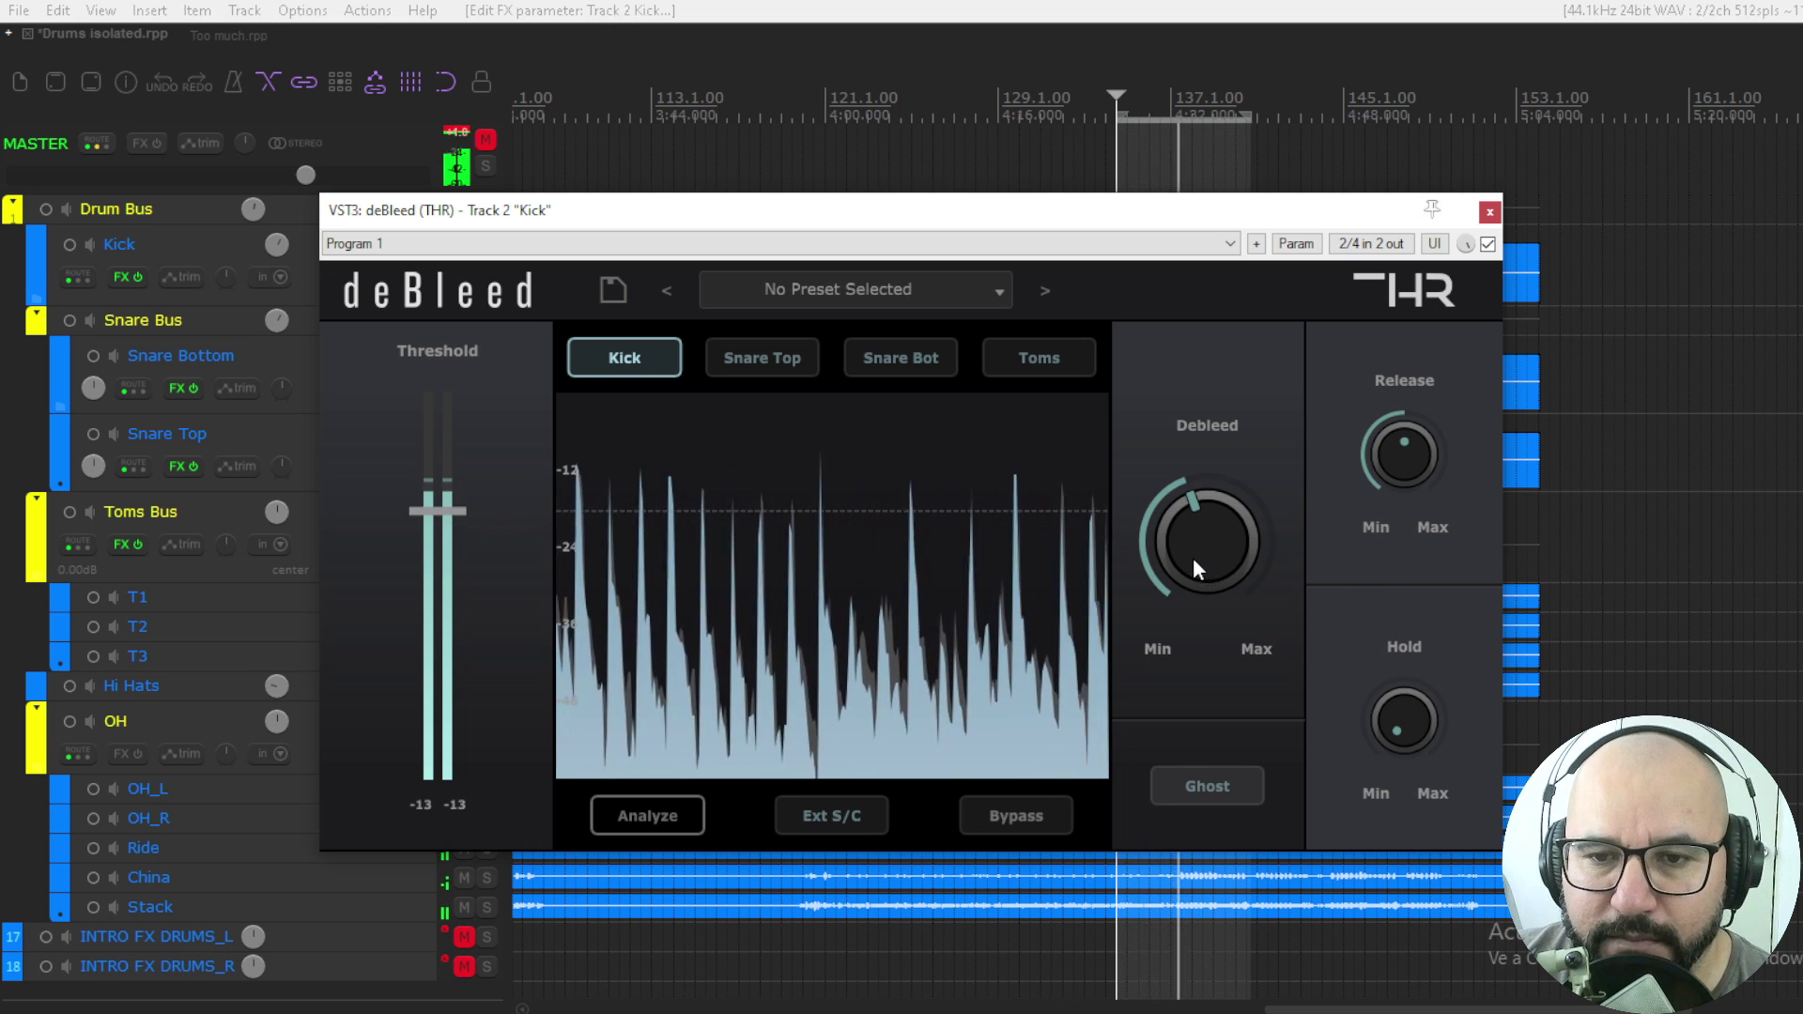
Step: Try Debleed at its maximum, settle it somewhat above halfway, and shorten Release to near its minimum
left_click_drag(1193, 556, 1231, 442)
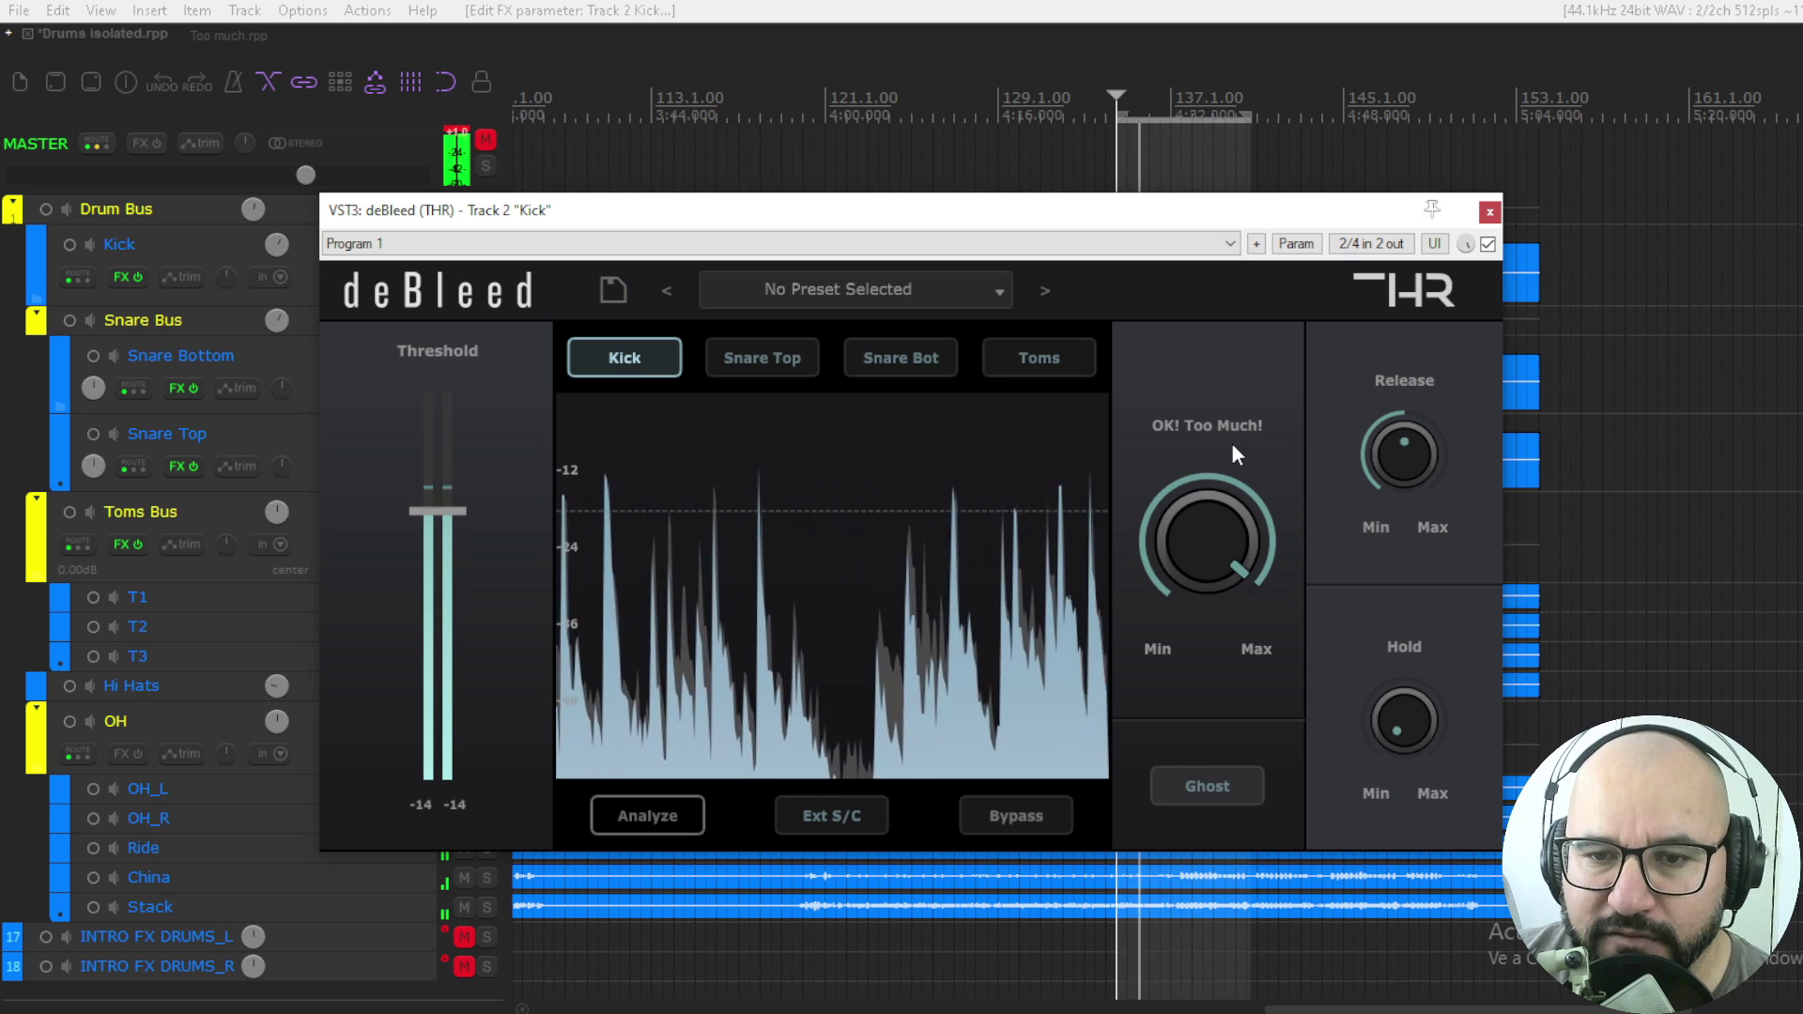
left_click_drag(1231, 443, 1405, 567)
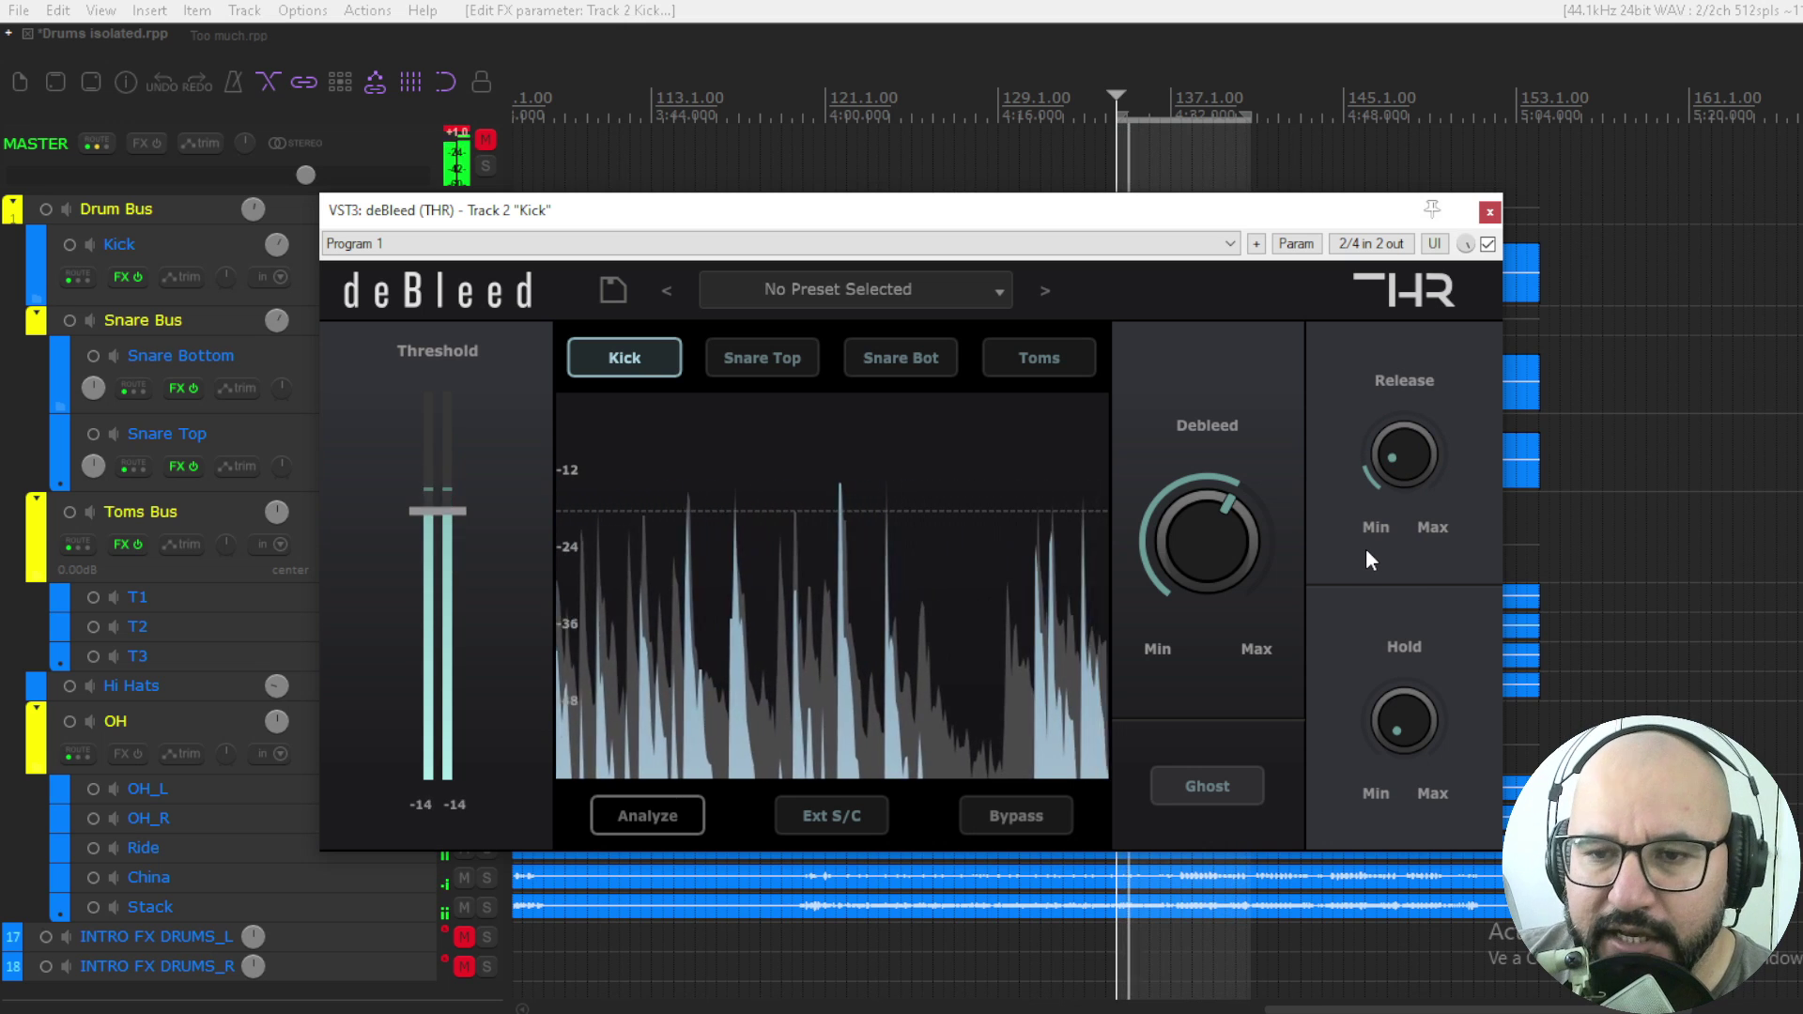
left_click_drag(1402, 468, 1405, 477)
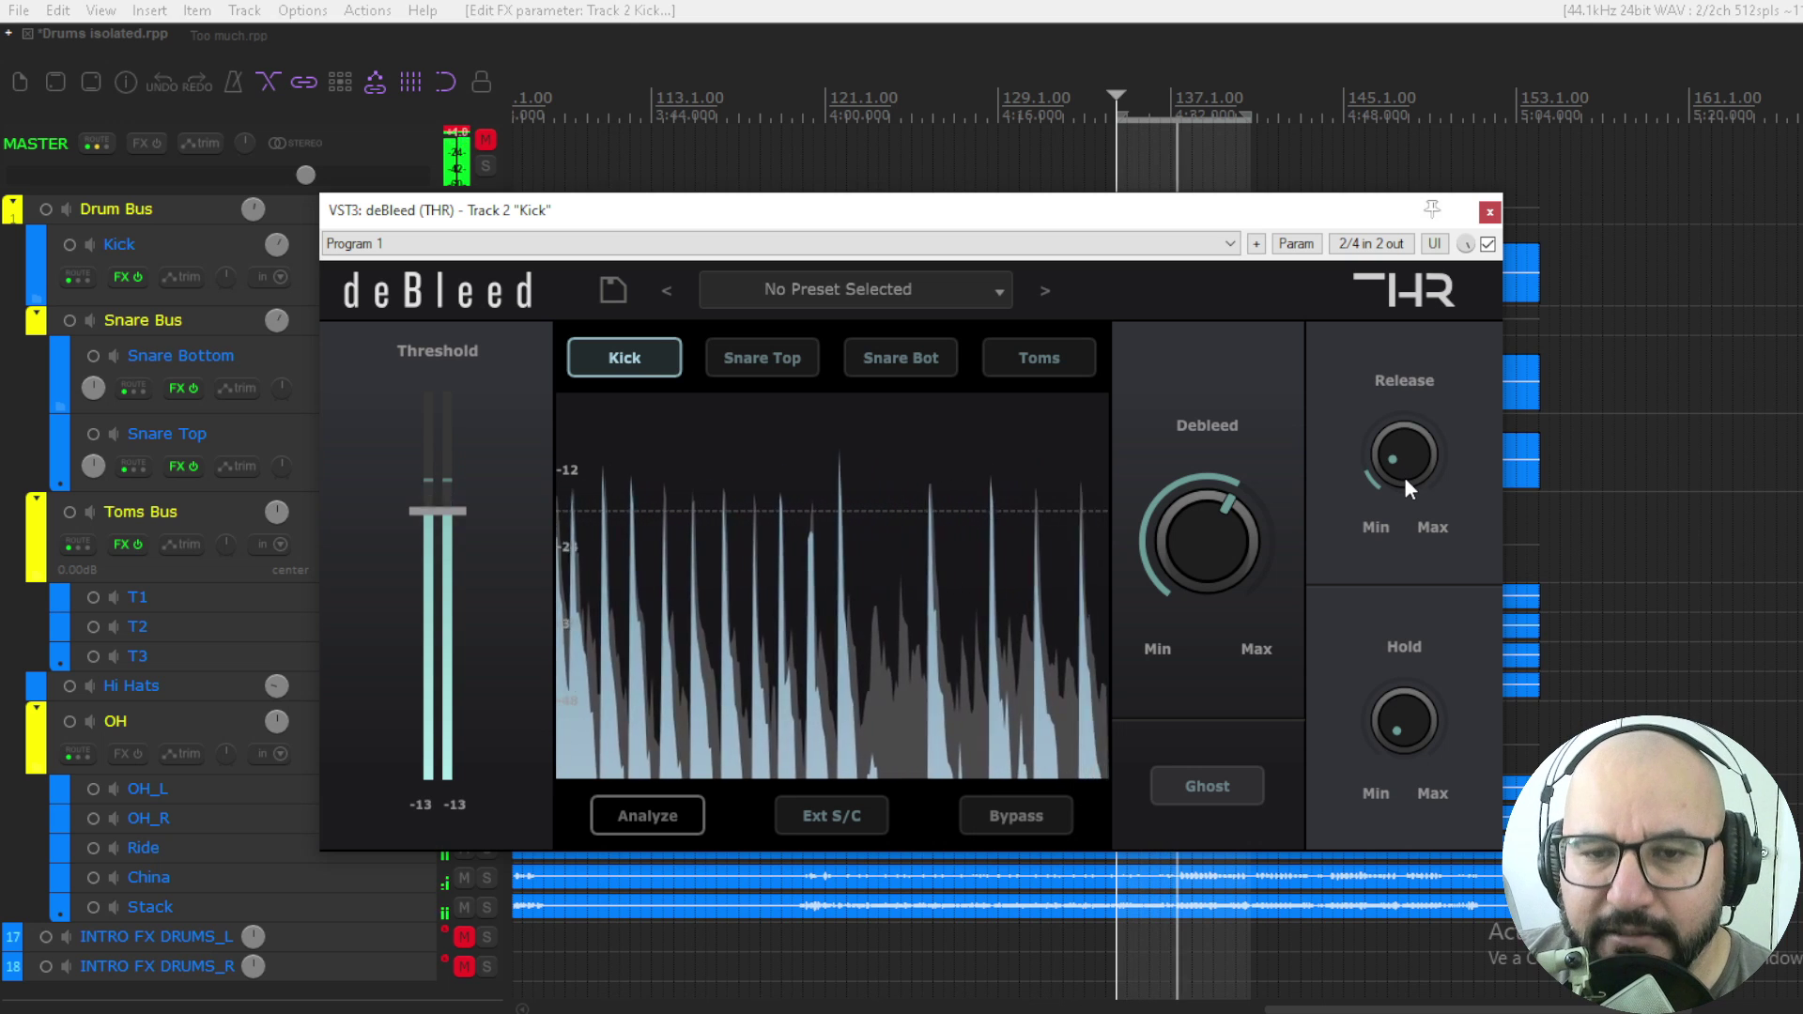
left_click_drag(1405, 477, 1405, 470)
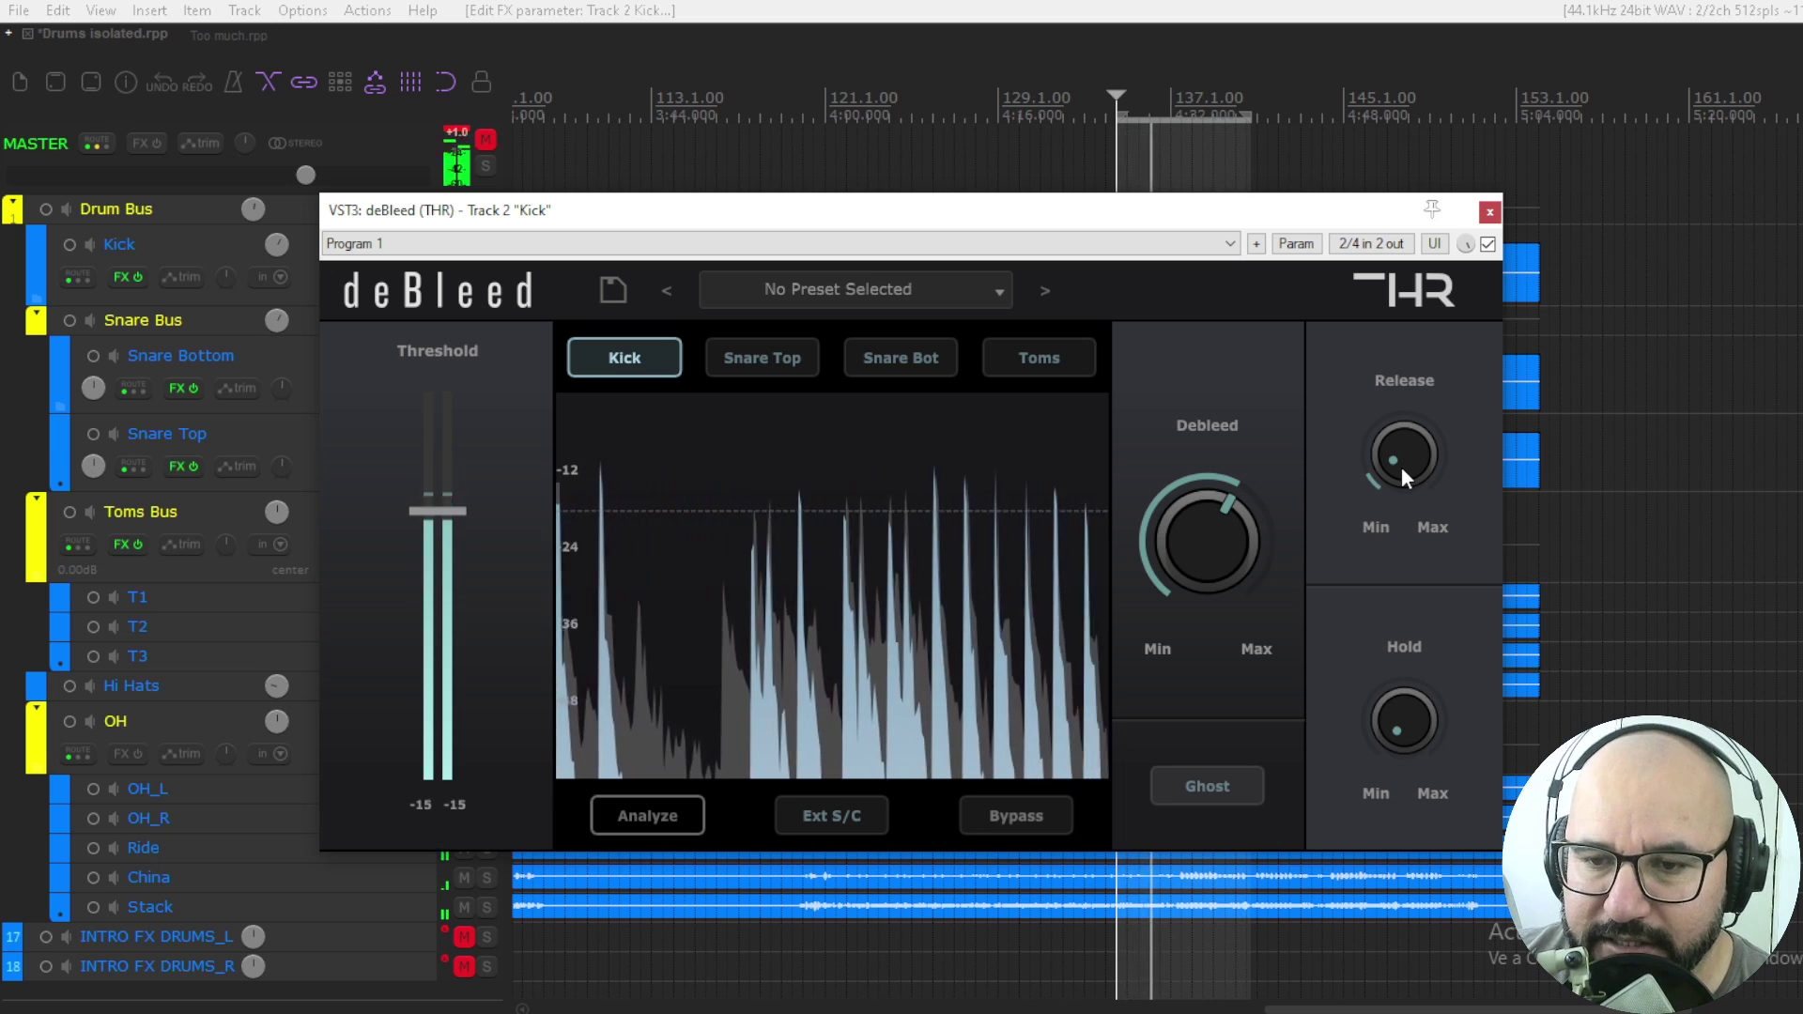
Step: Raise the Hold time to roughly three-quarters of its range for the kick
mouse_move(1403, 721)
left_mouse_down()
mouse_move(1372, 847)
mouse_move(1396, 725)
left_mouse_up()
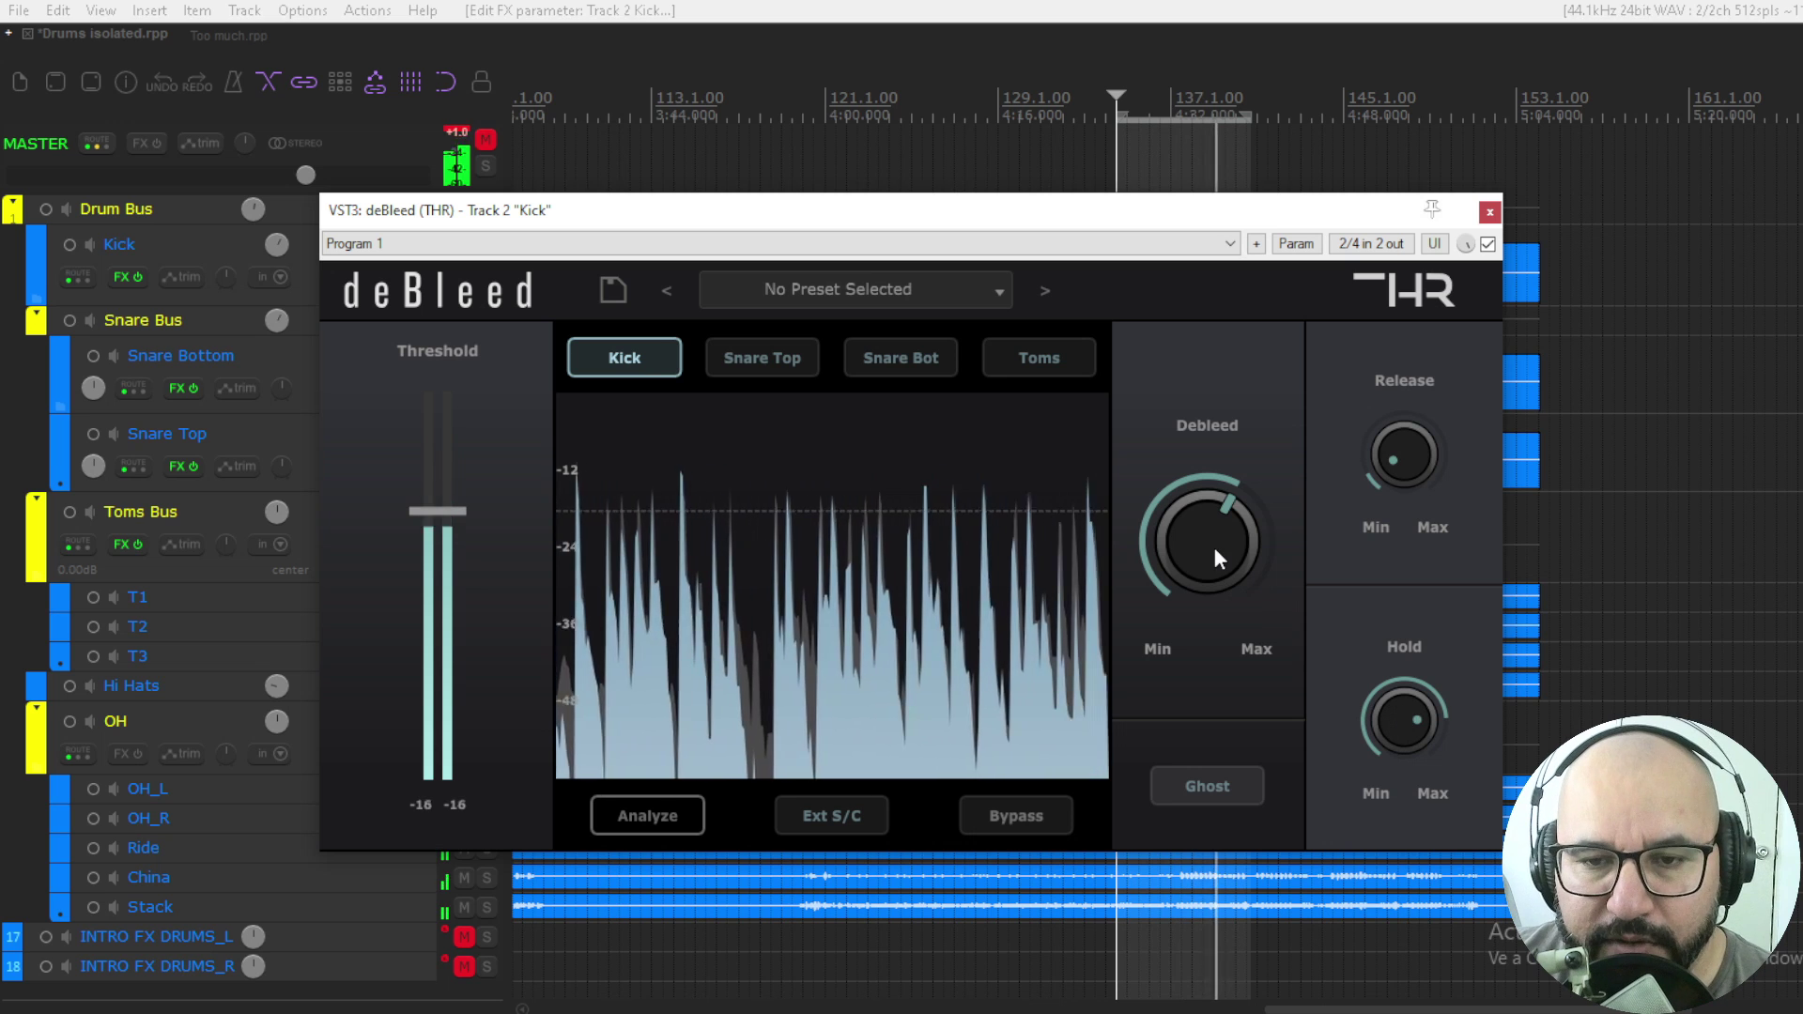
mouse_move(1404, 718)
left_mouse_down()
mouse_move(1401, 739)
mouse_move(1416, 674)
mouse_move(1407, 729)
left_mouse_up()
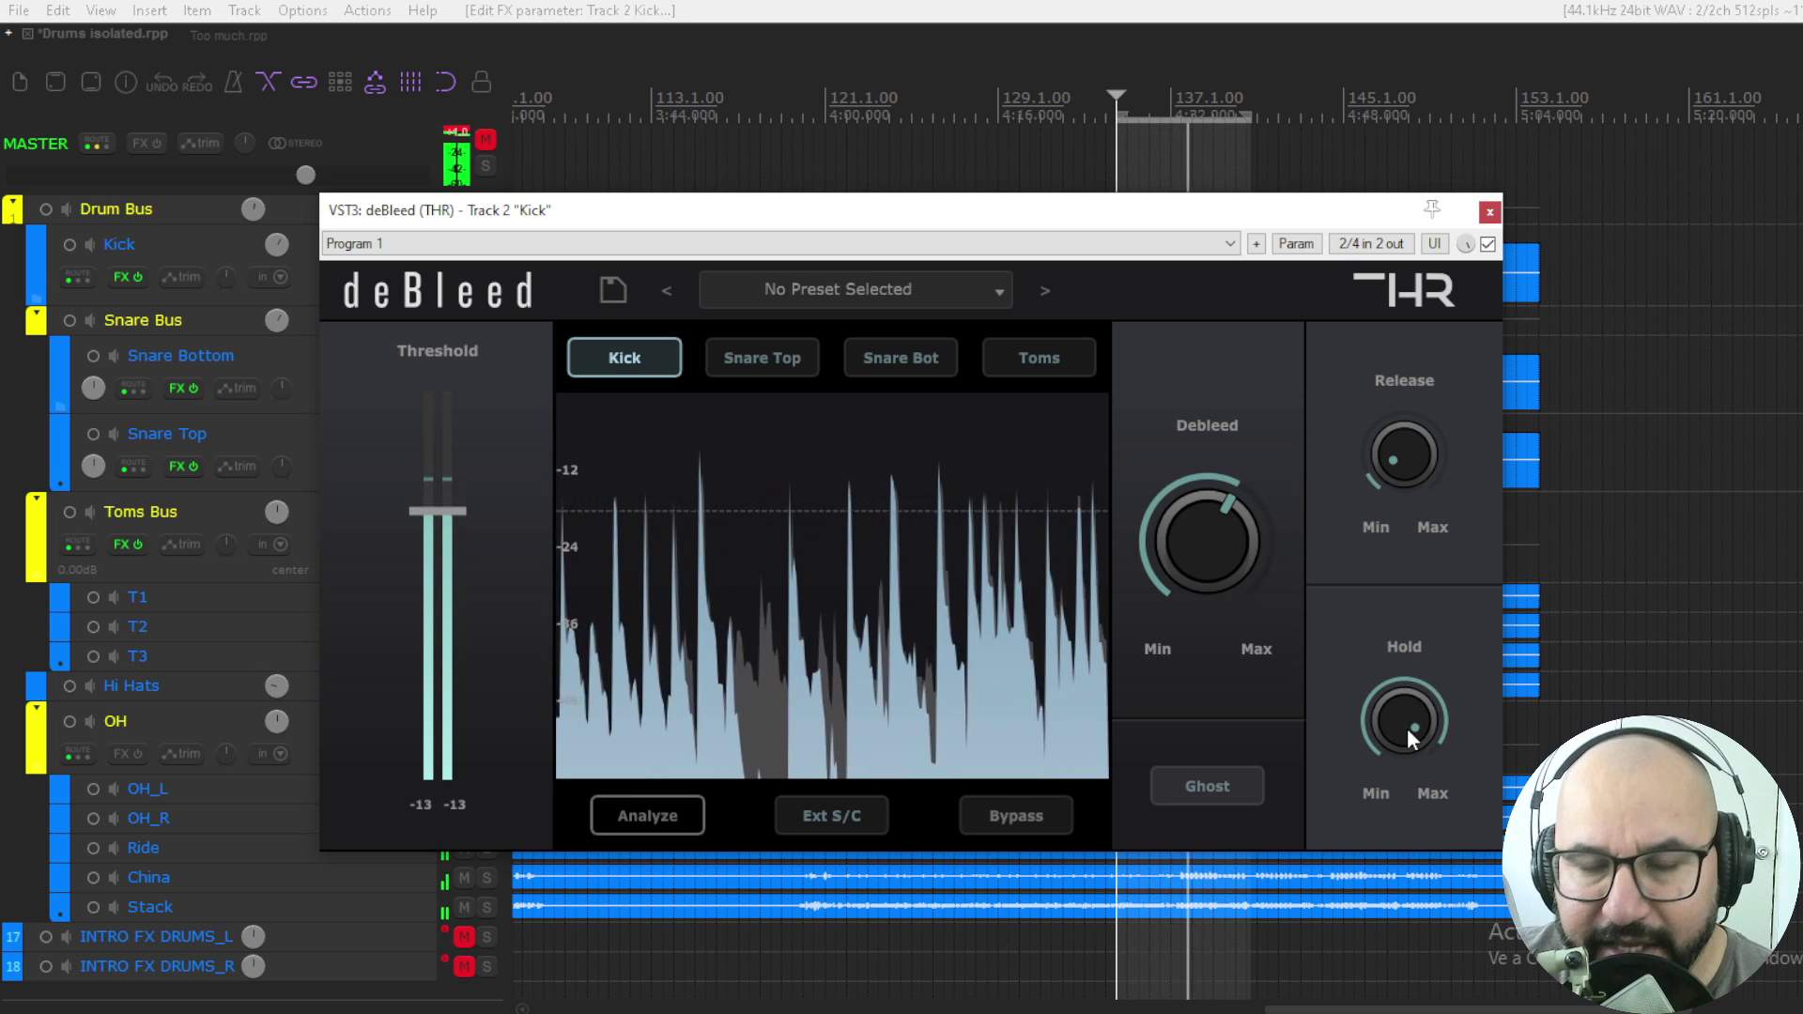
left_click_drag(1403, 720, 1401, 738)
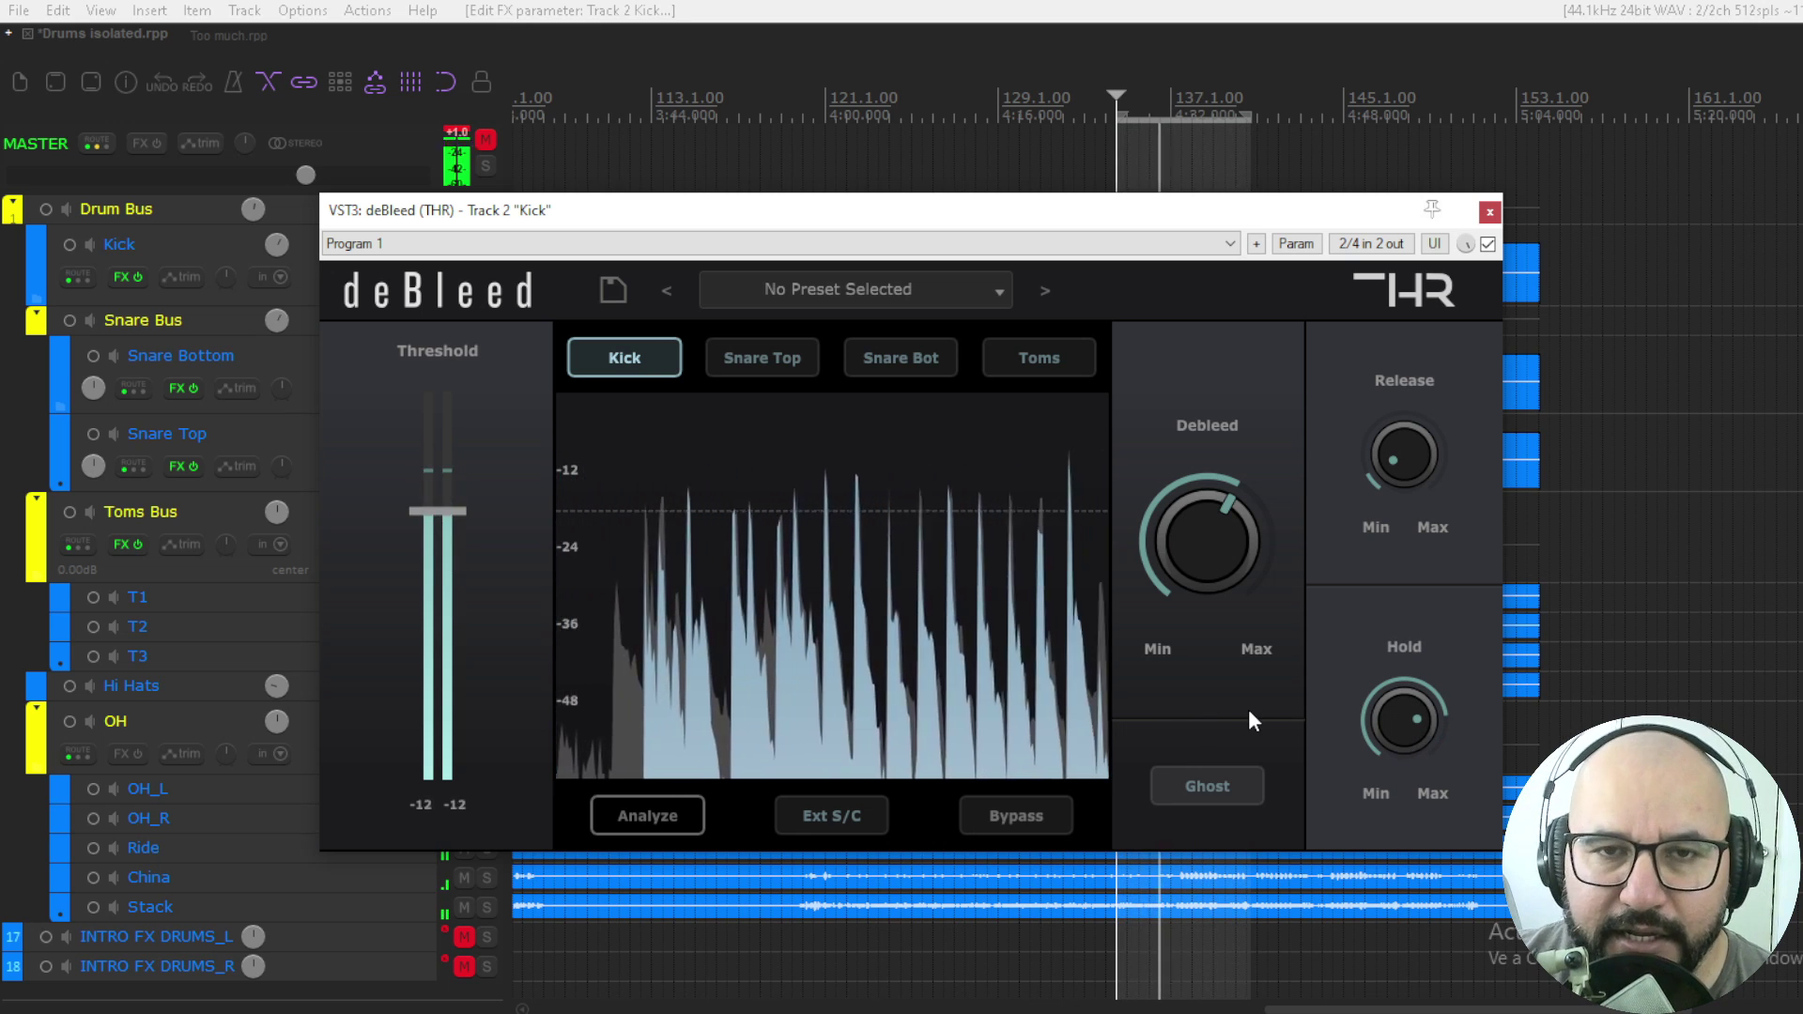
Step: Turn on Ghost for the kick and look through the factory preset list without loading a preset
left_click(1214, 791)
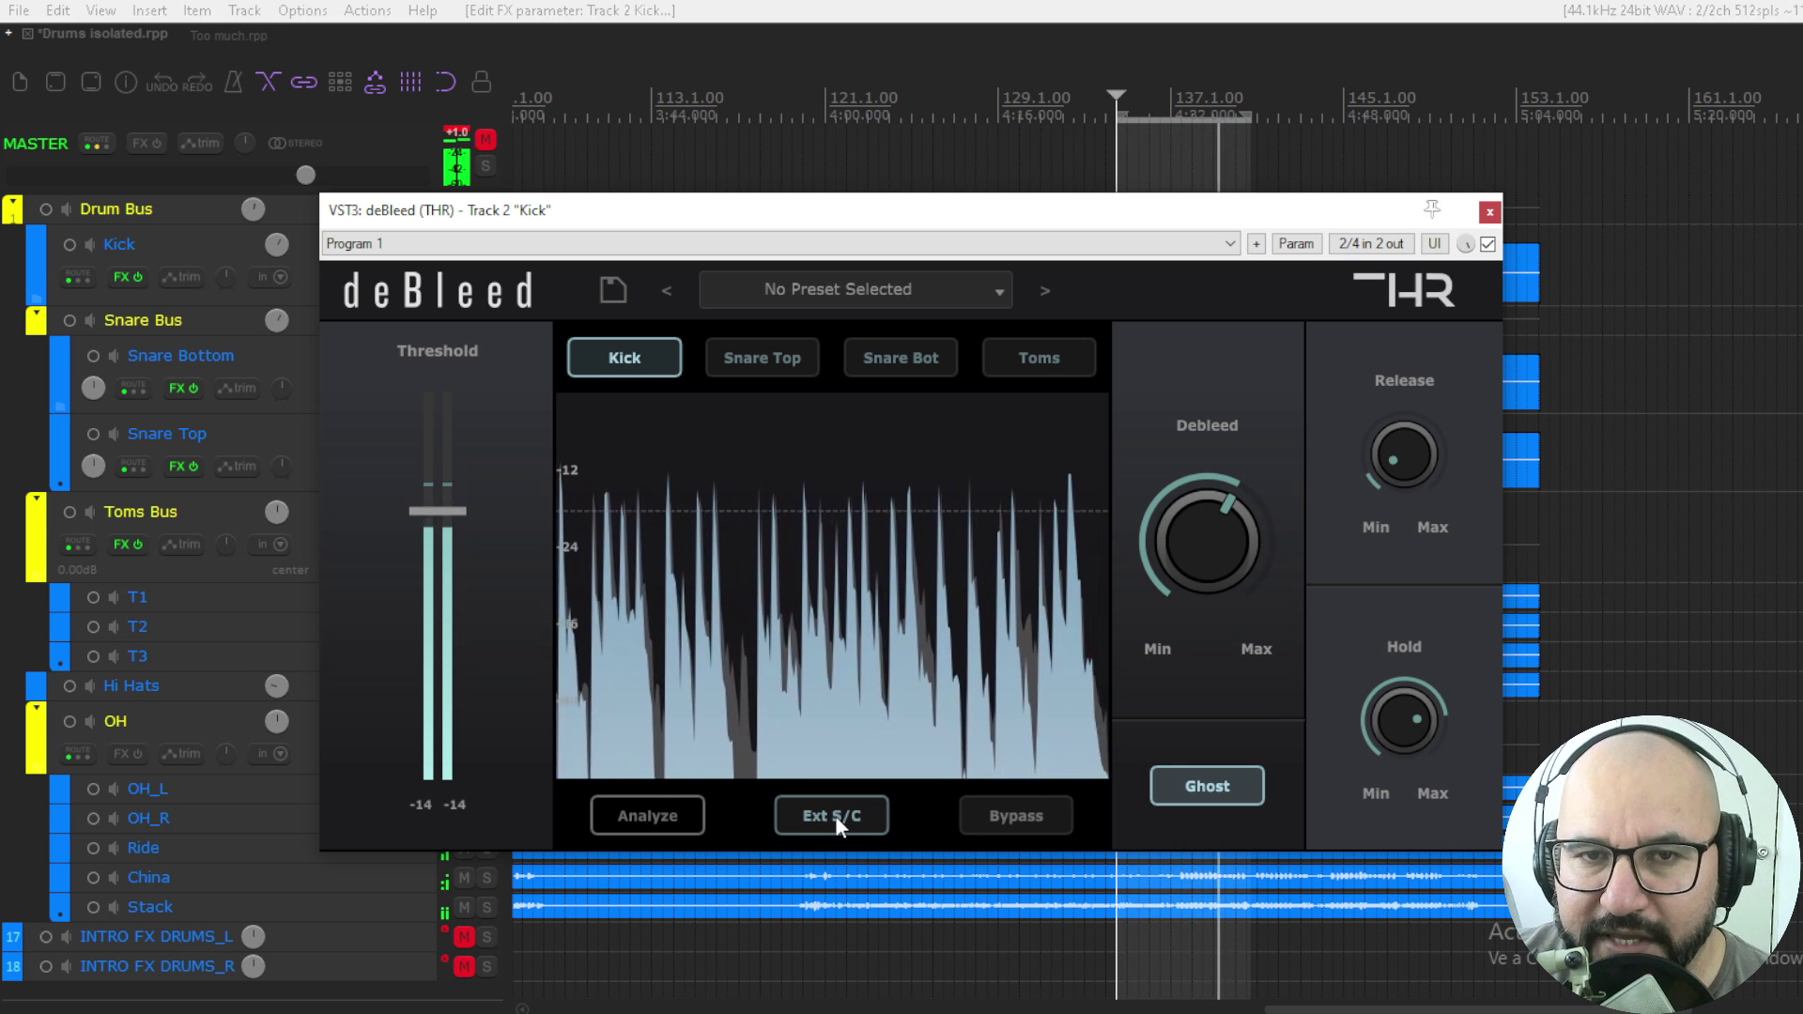
left_click(865, 300)
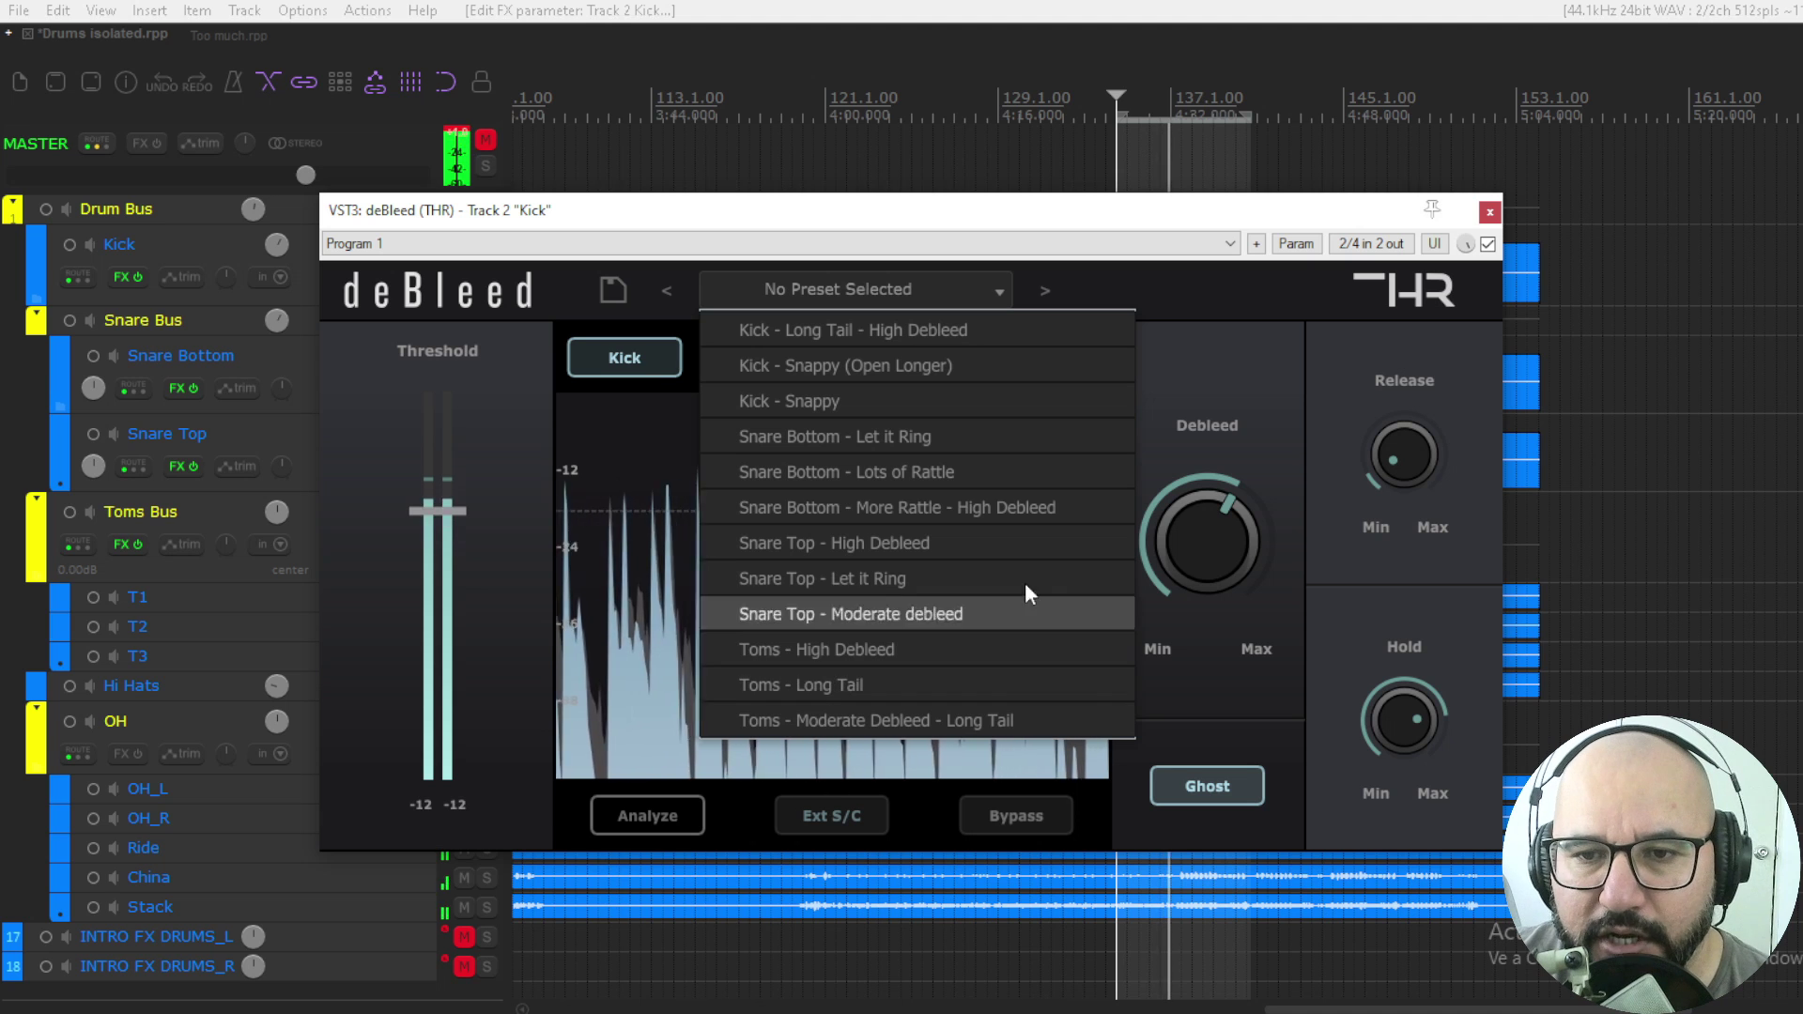
left_click(1234, 351)
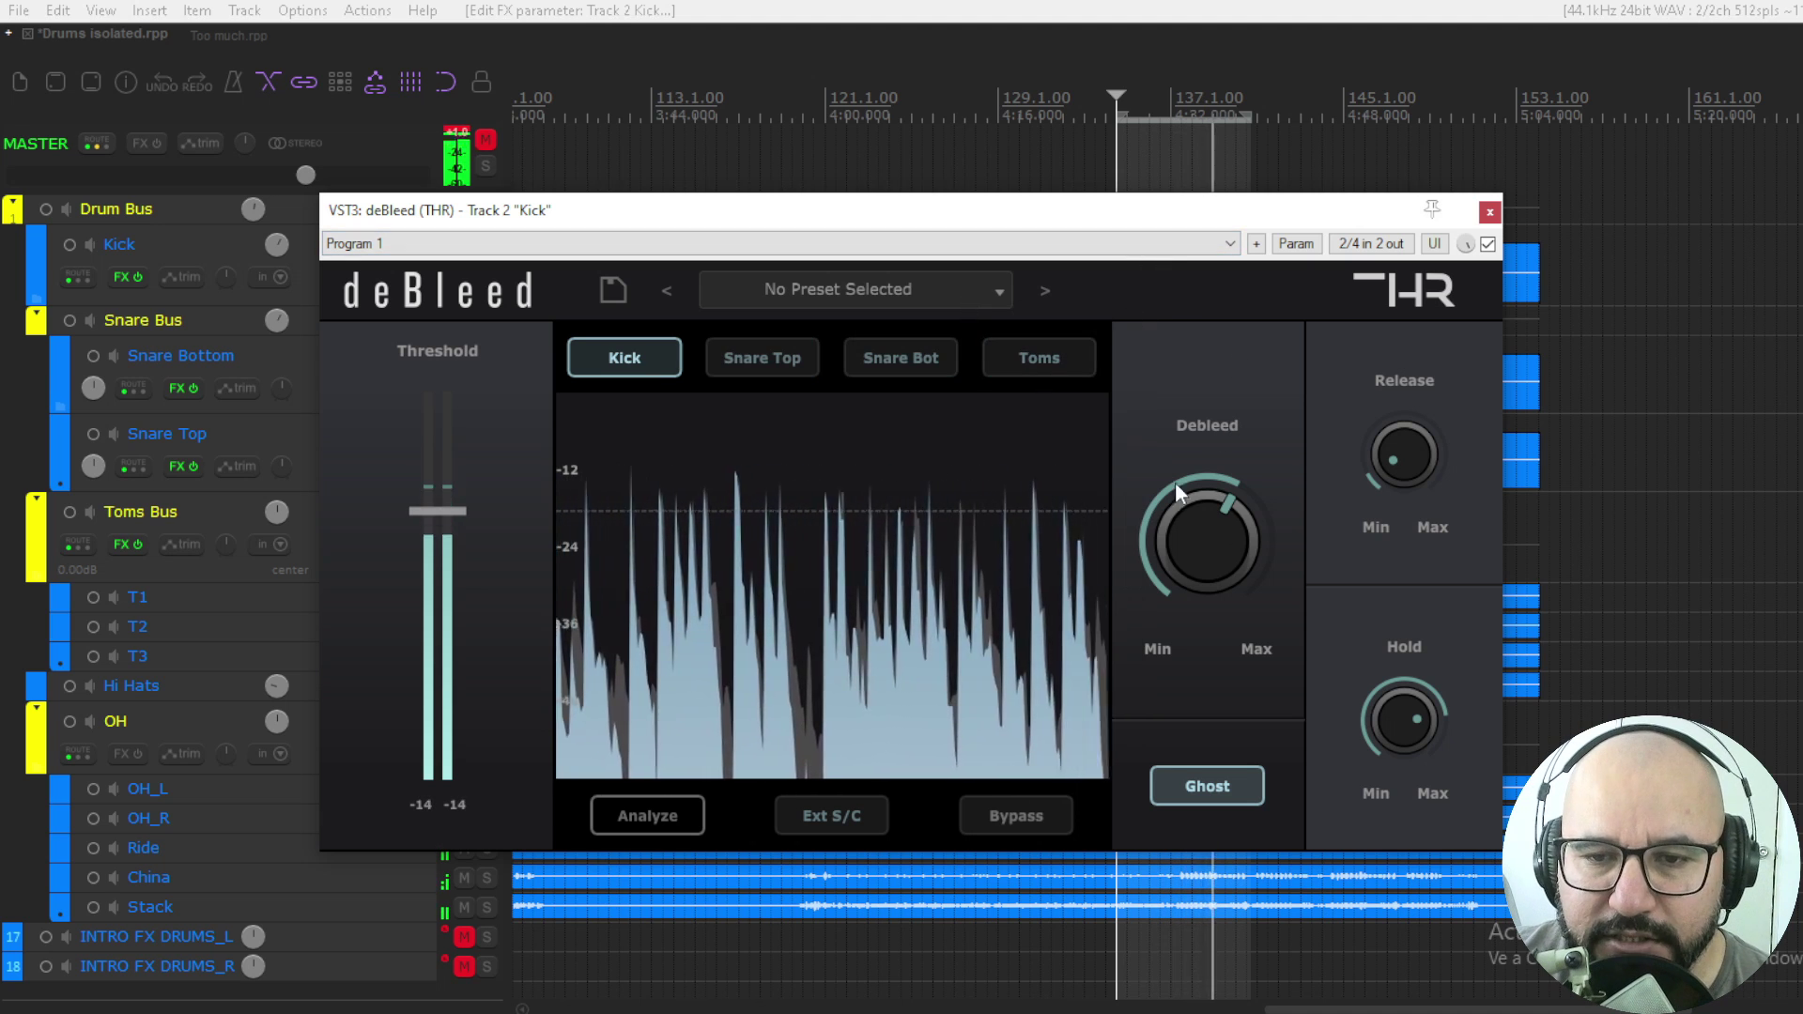
Step: Unmute the master track and solo the Kick track, moving the deBleed window to reach its controls
left_click(486, 139)
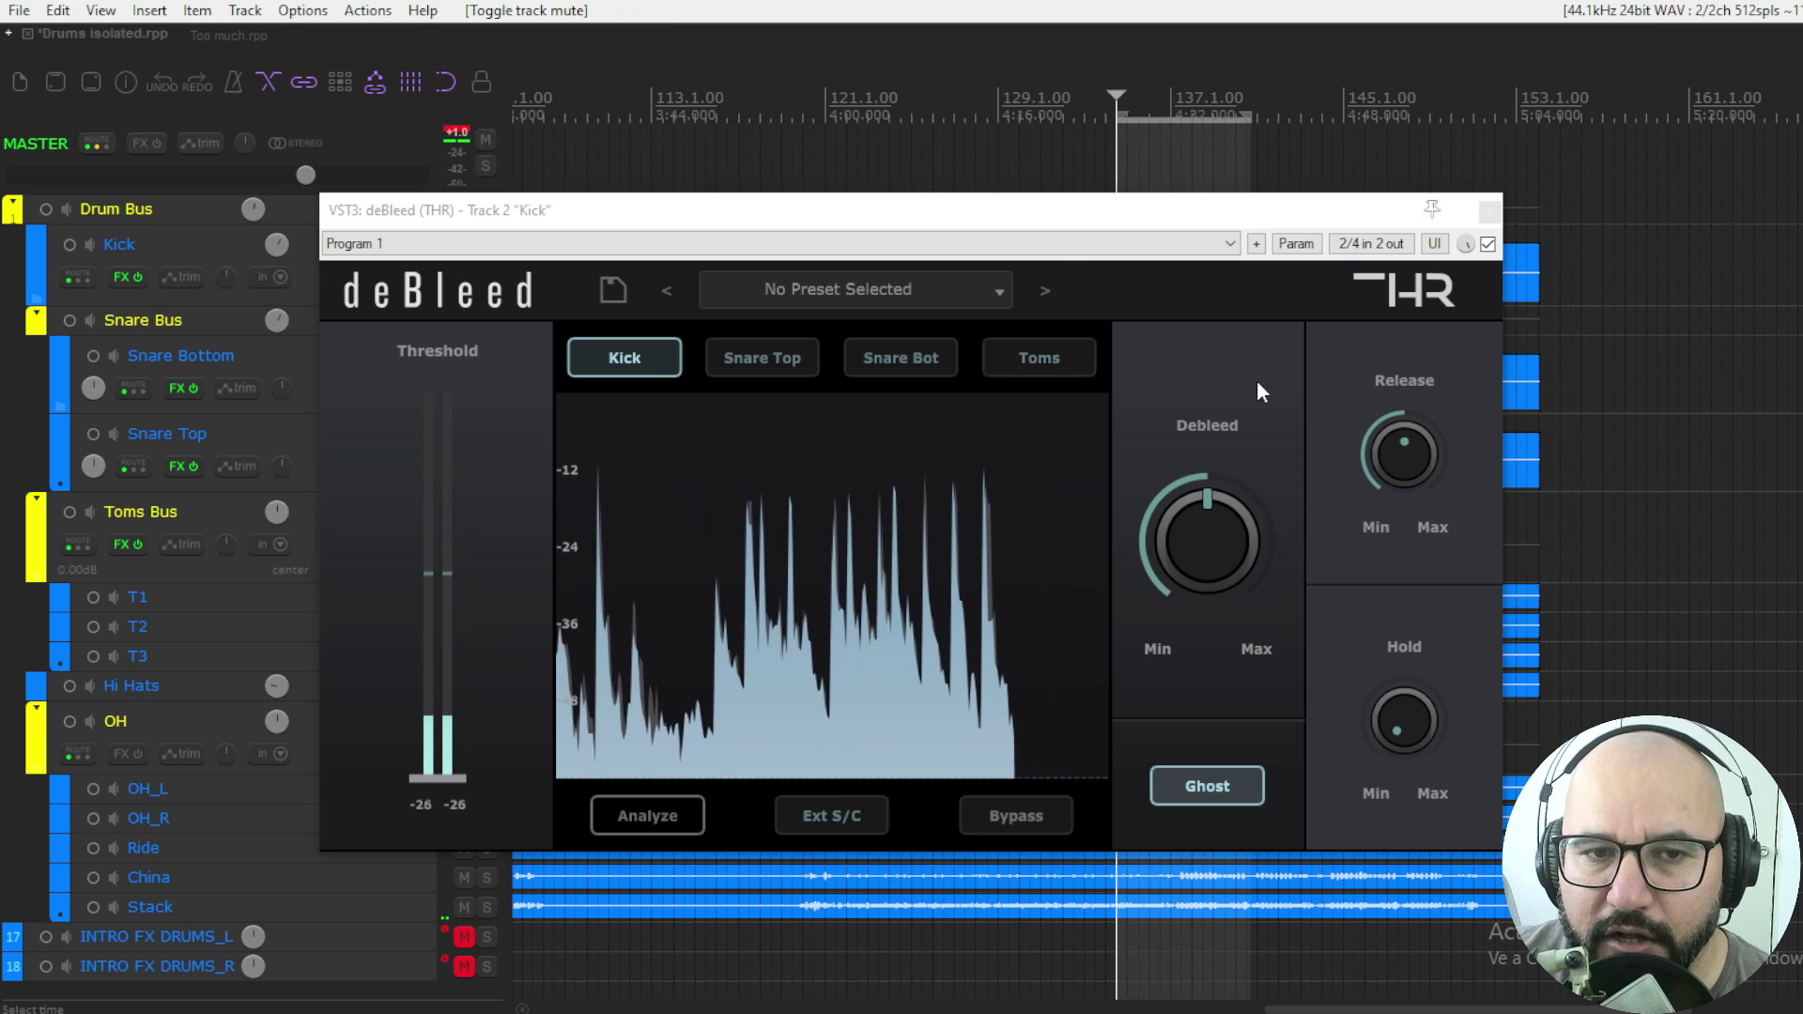
mouse_move(947, 221)
left_mouse_down()
mouse_move(918, 402)
mouse_move(986, 229)
mouse_move(968, 238)
left_mouse_up()
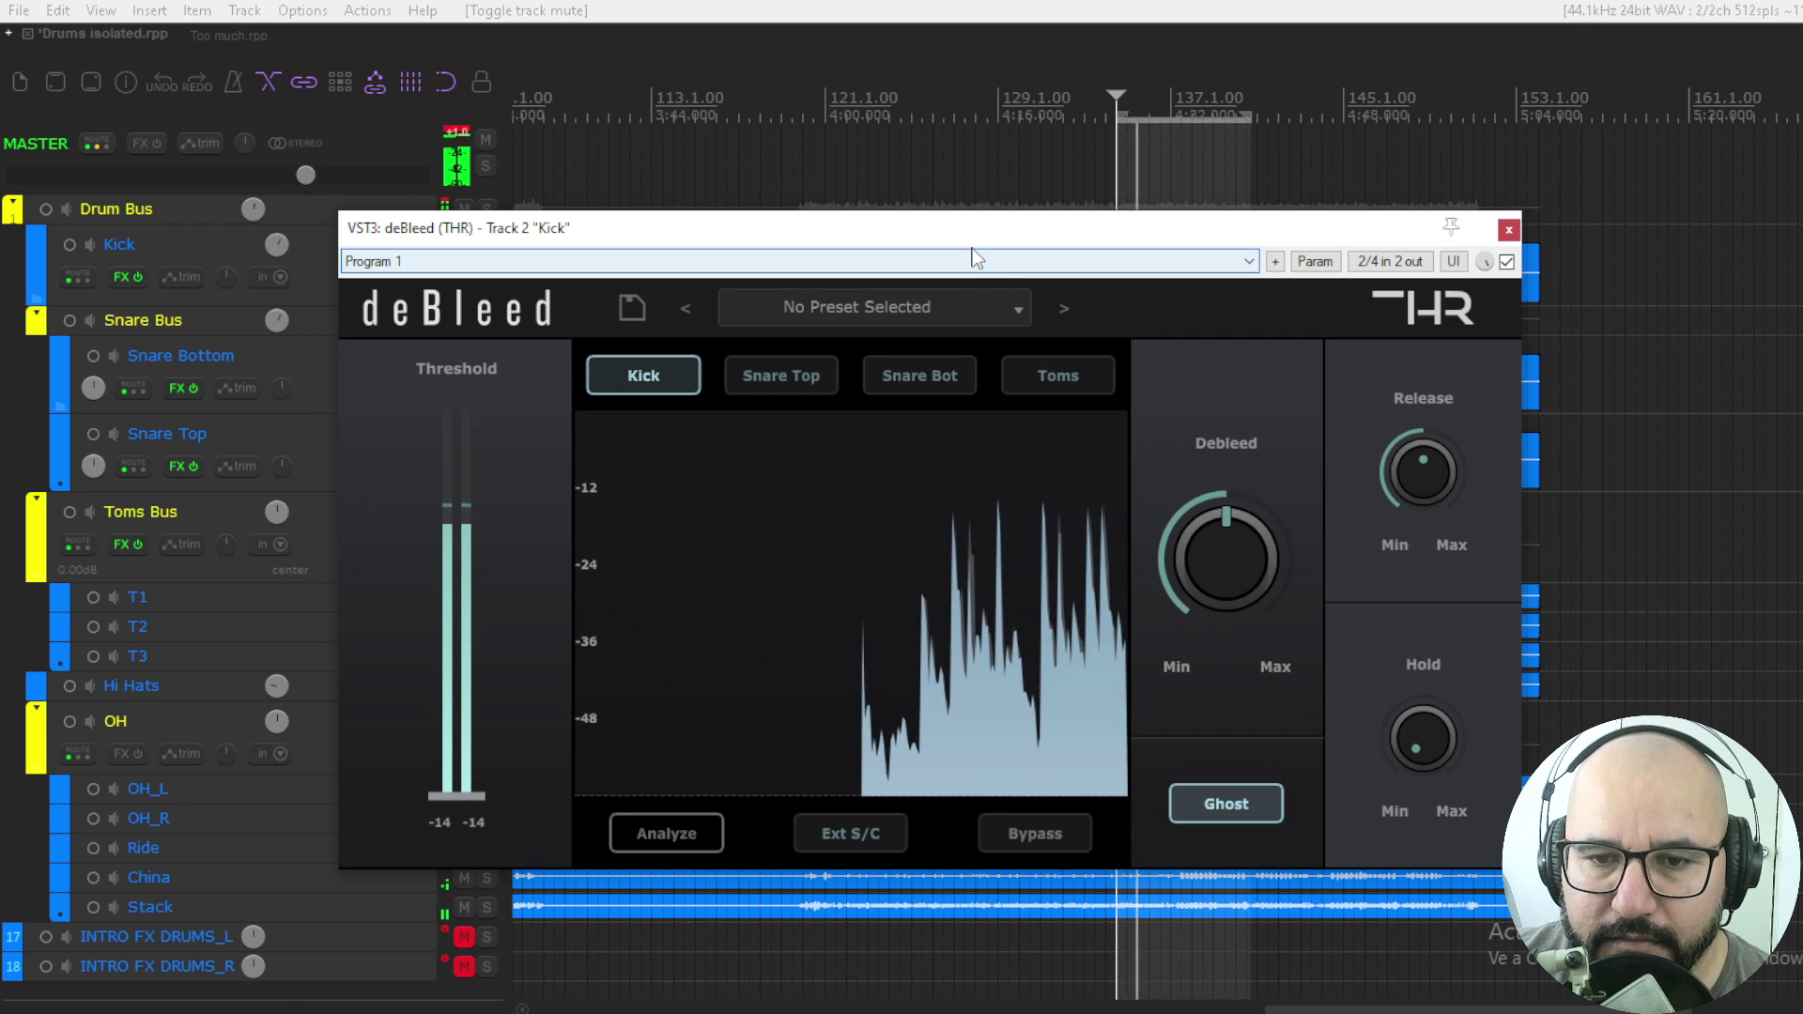
left_click_drag(960, 242, 939, 346)
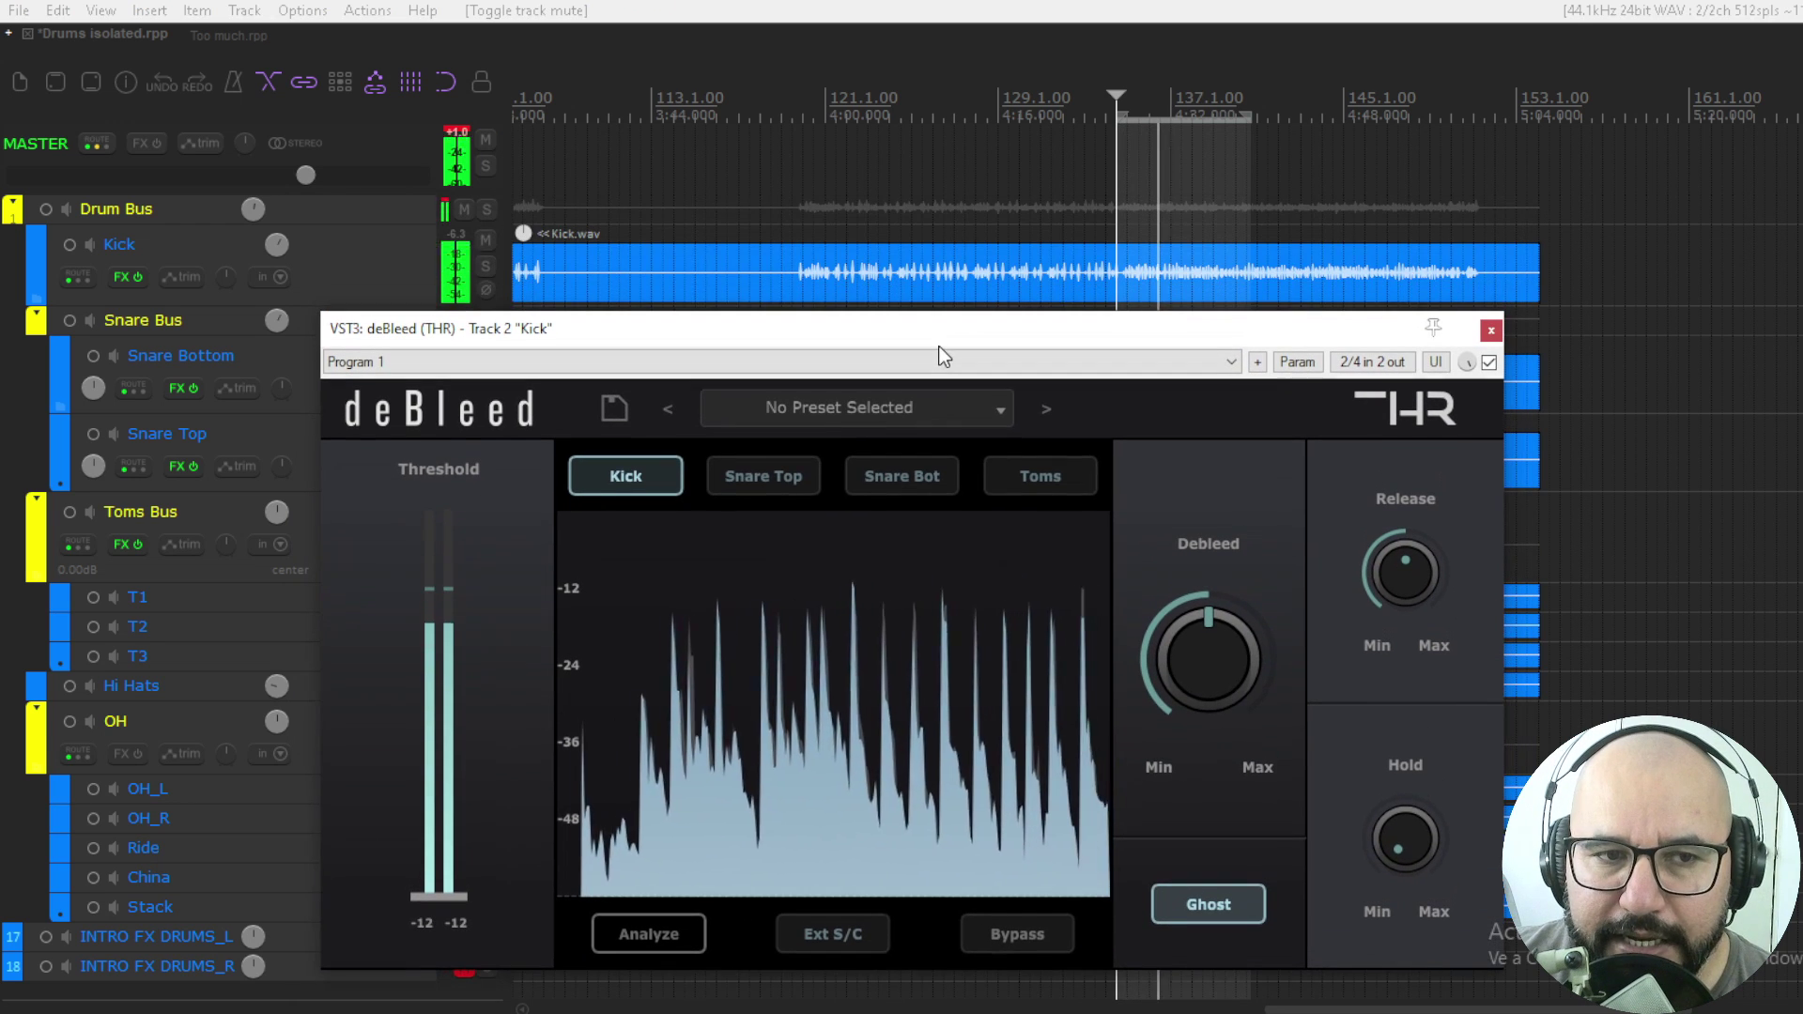
left_click(486, 267)
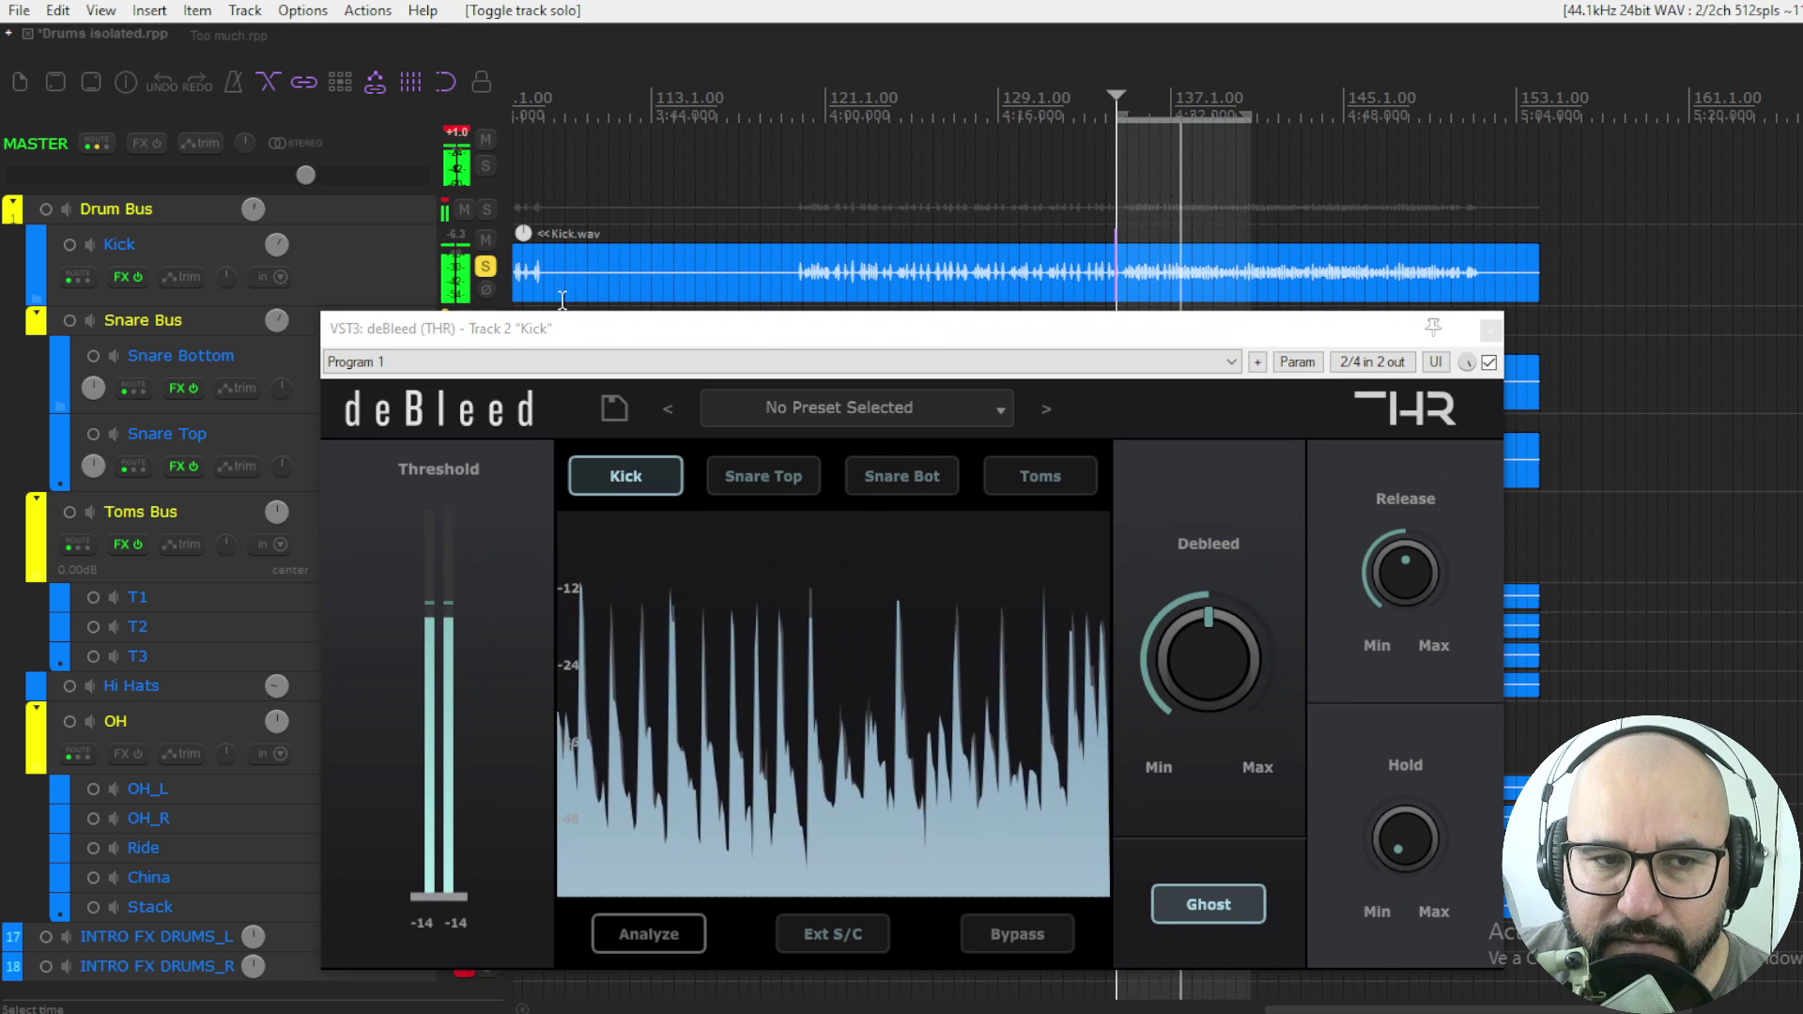
left_click_drag(1061, 339, 1051, 261)
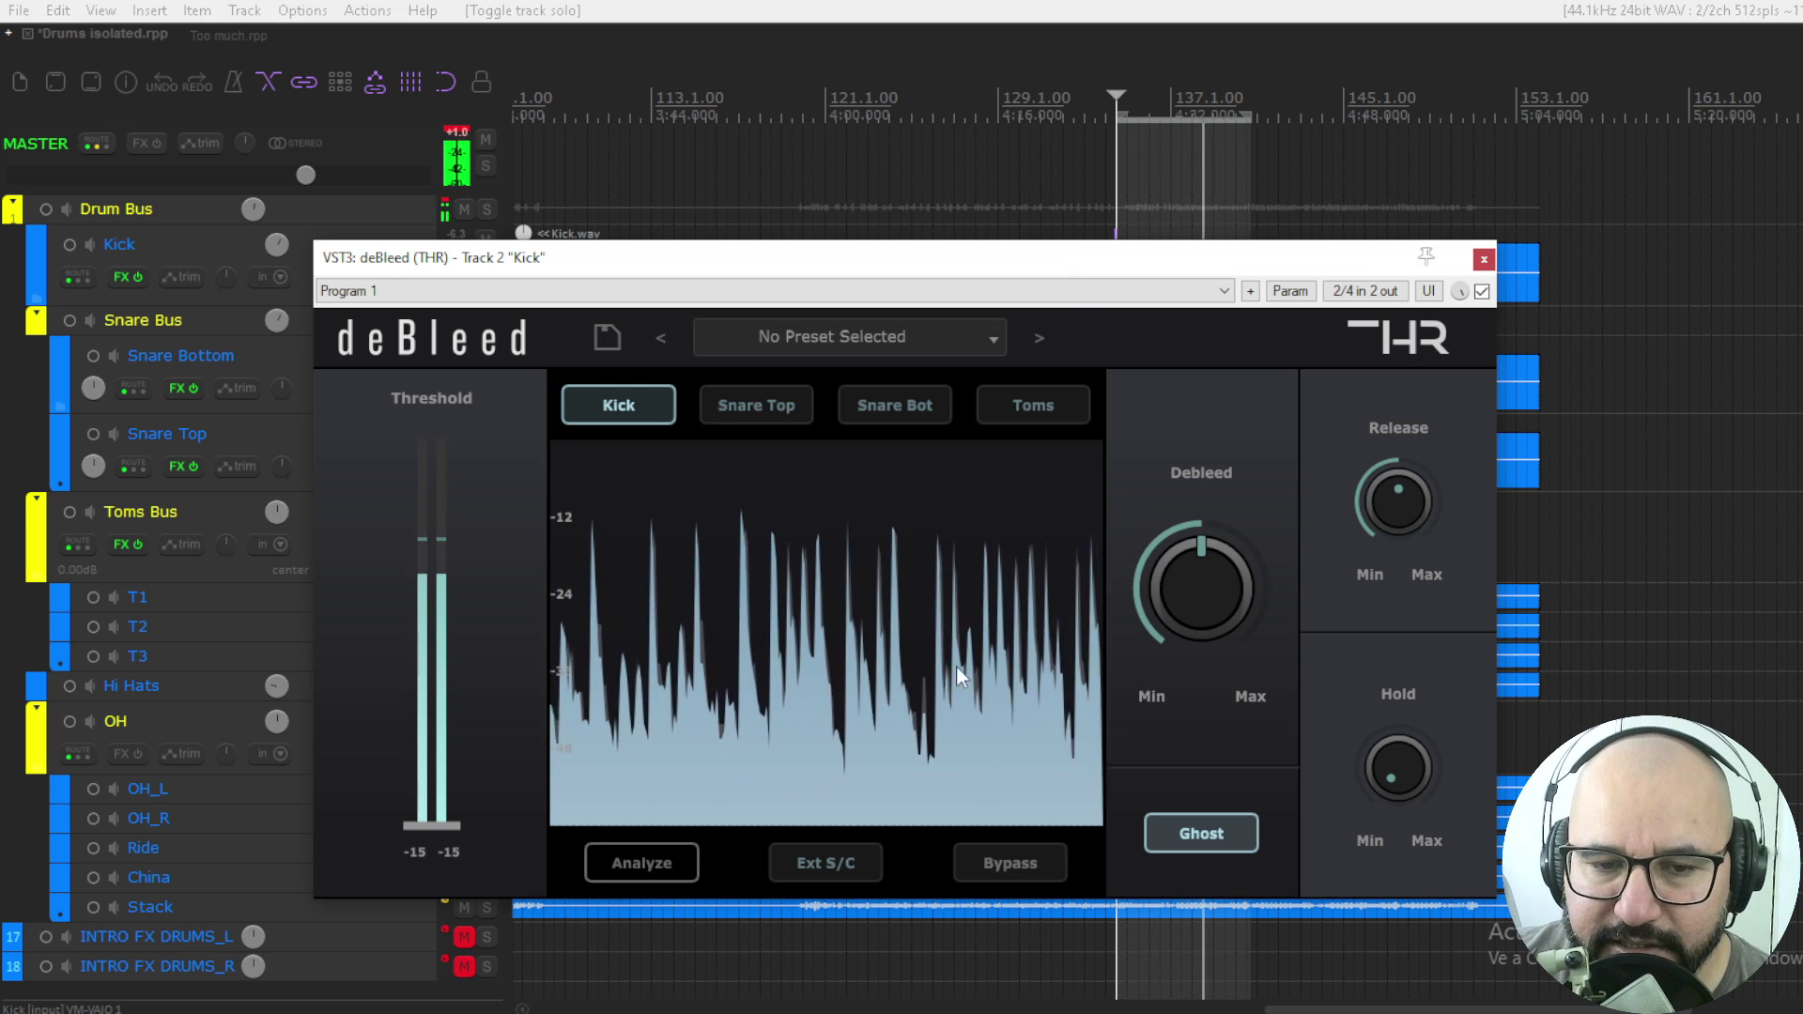
Step: Analyze the soloed kick with deBleed and raise its threshold to about -16 dB
left_click(642, 864)
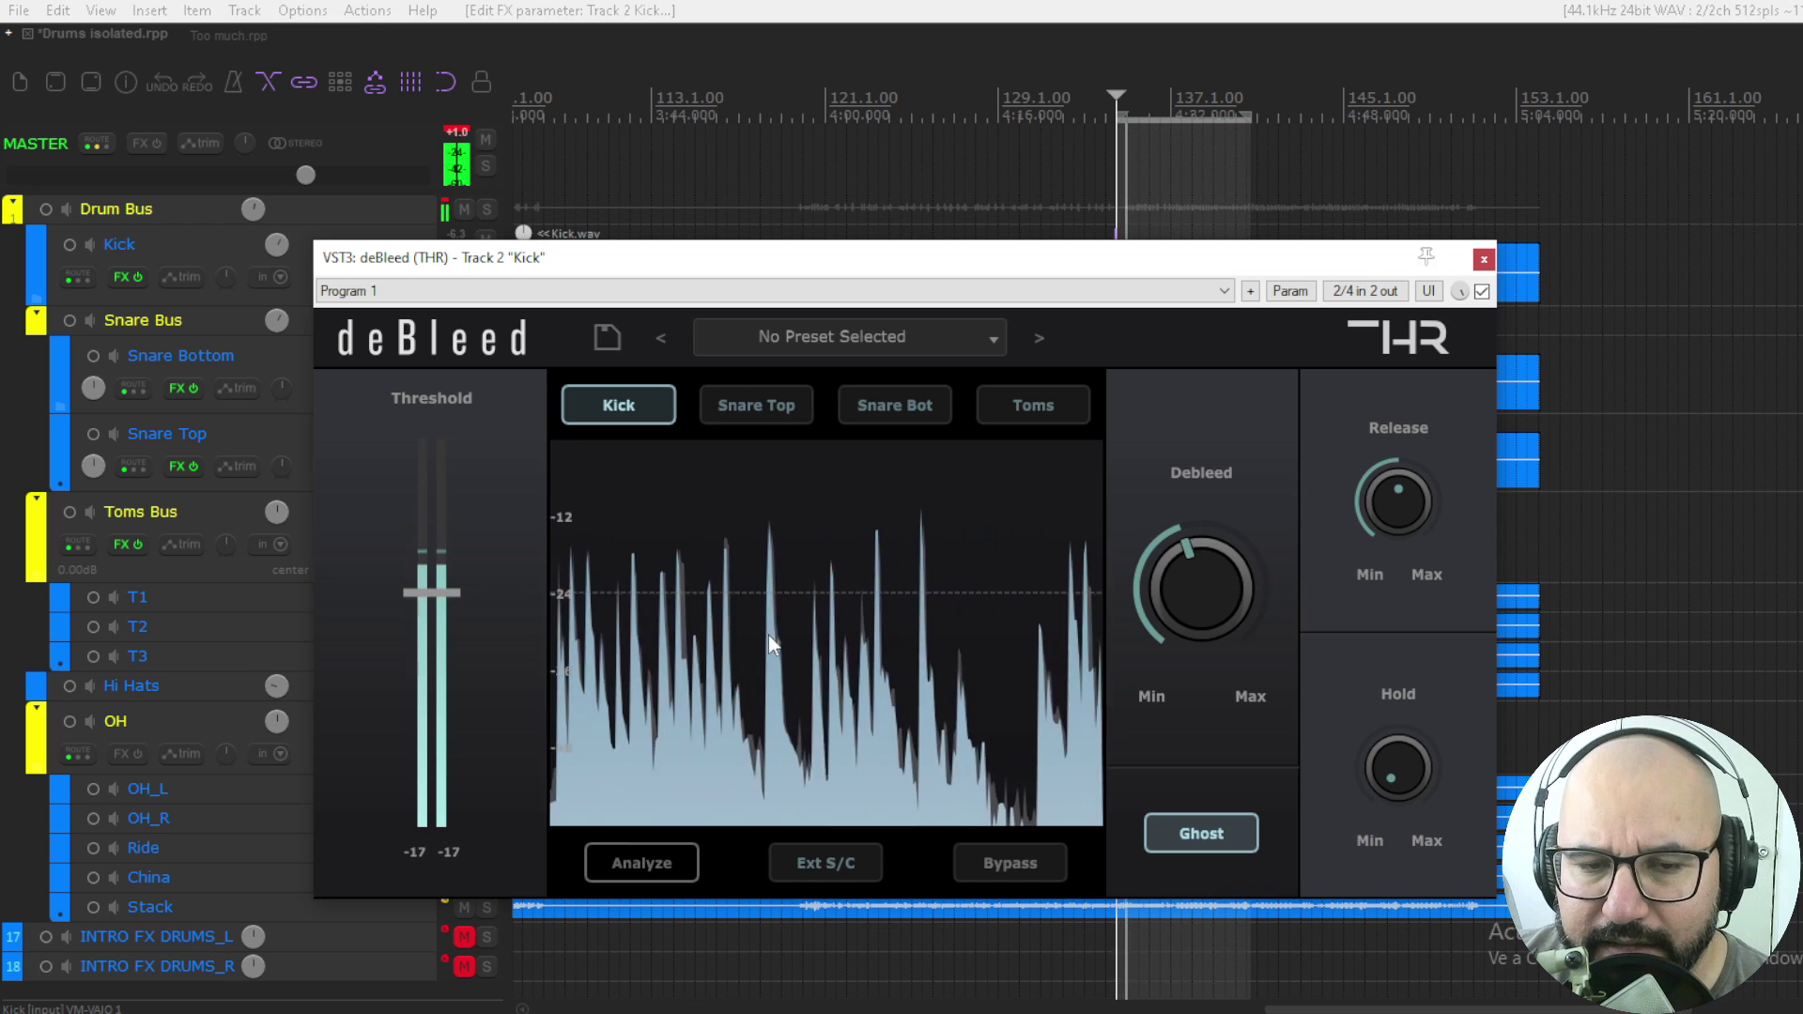
left_click_drag(460, 594, 448, 542)
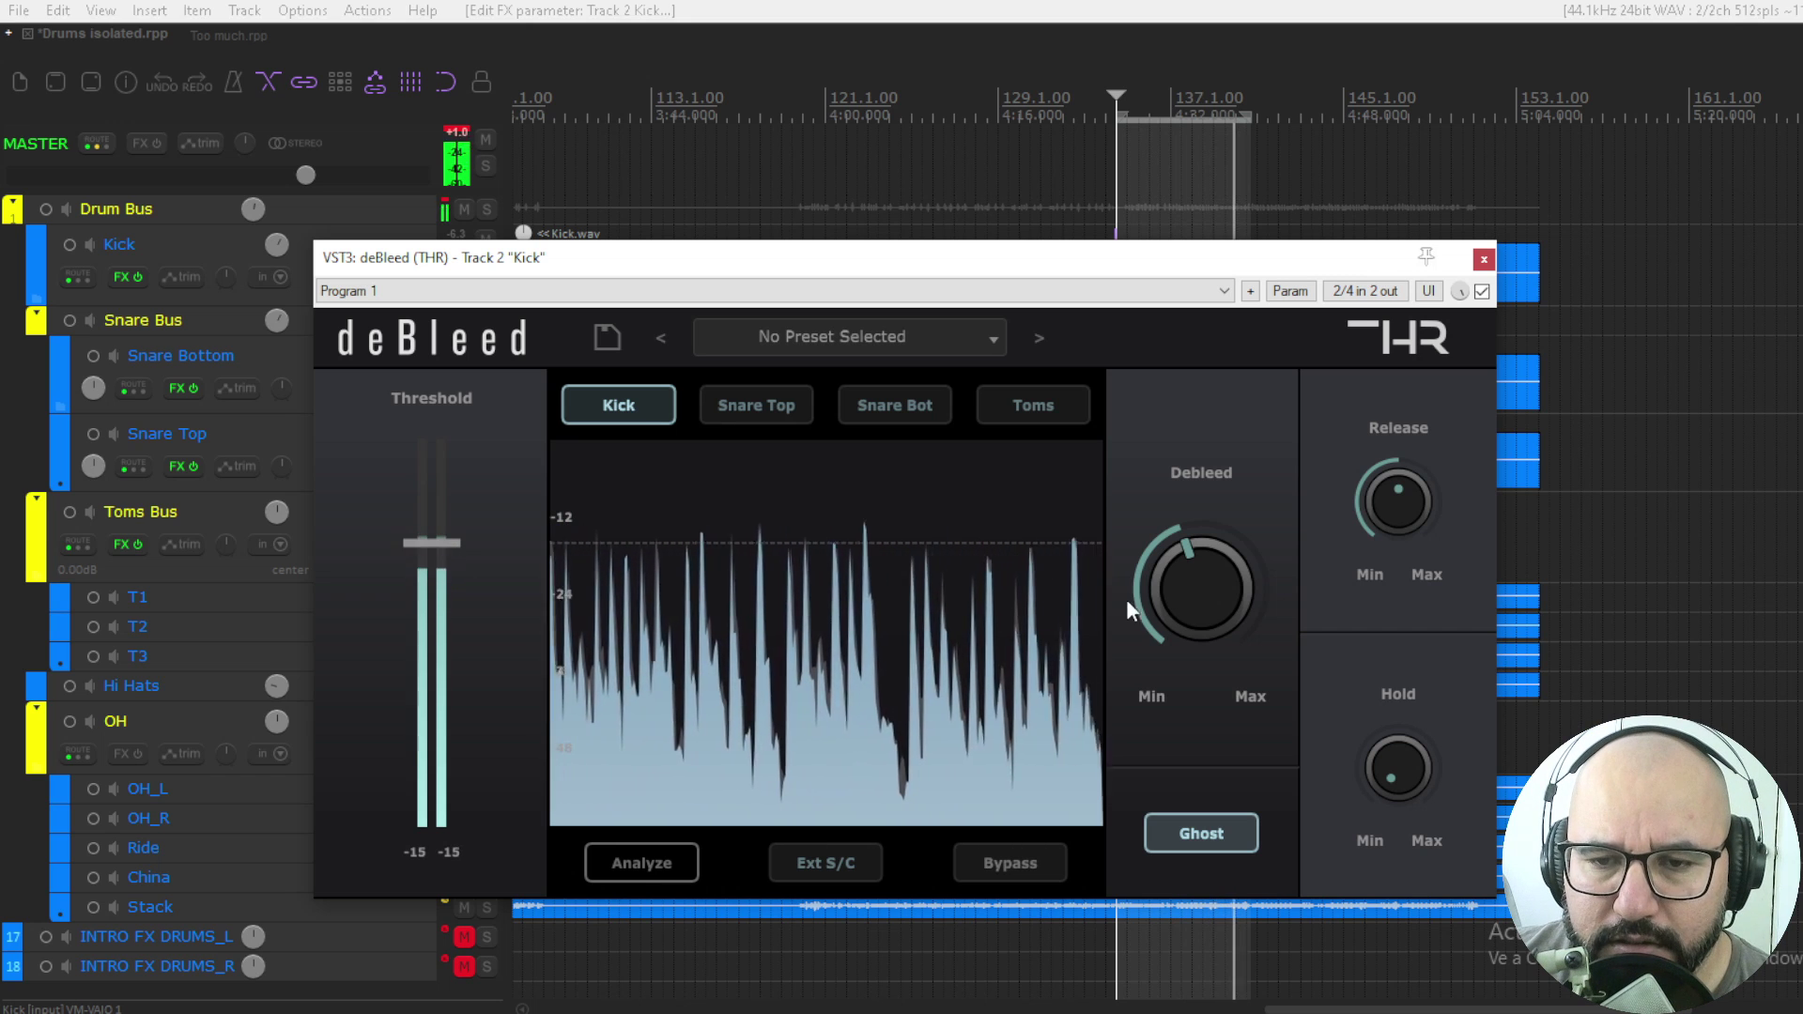
left_click_drag(447, 543, 450, 549)
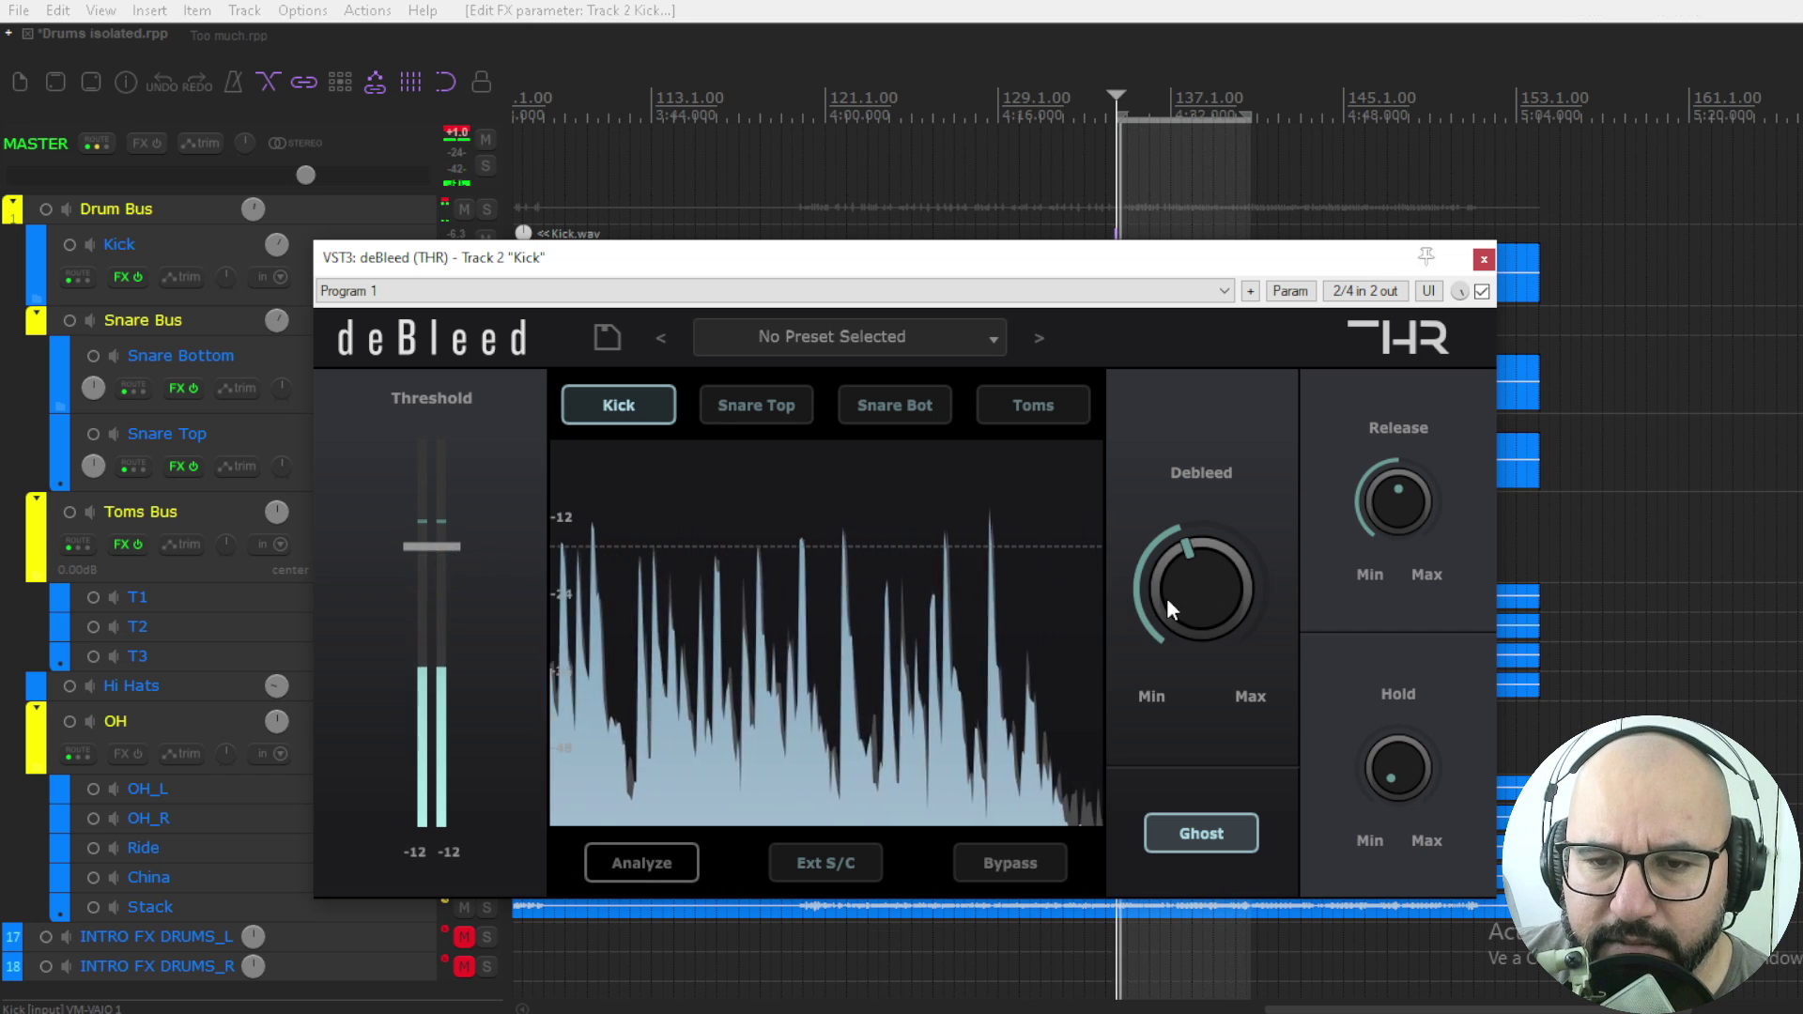
Step: Raise the kick's Debleed amount to about three-quarters, try Release at 3000 ms, and shorten it to near minimum
left_click_drag(1167, 597, 1170, 507)
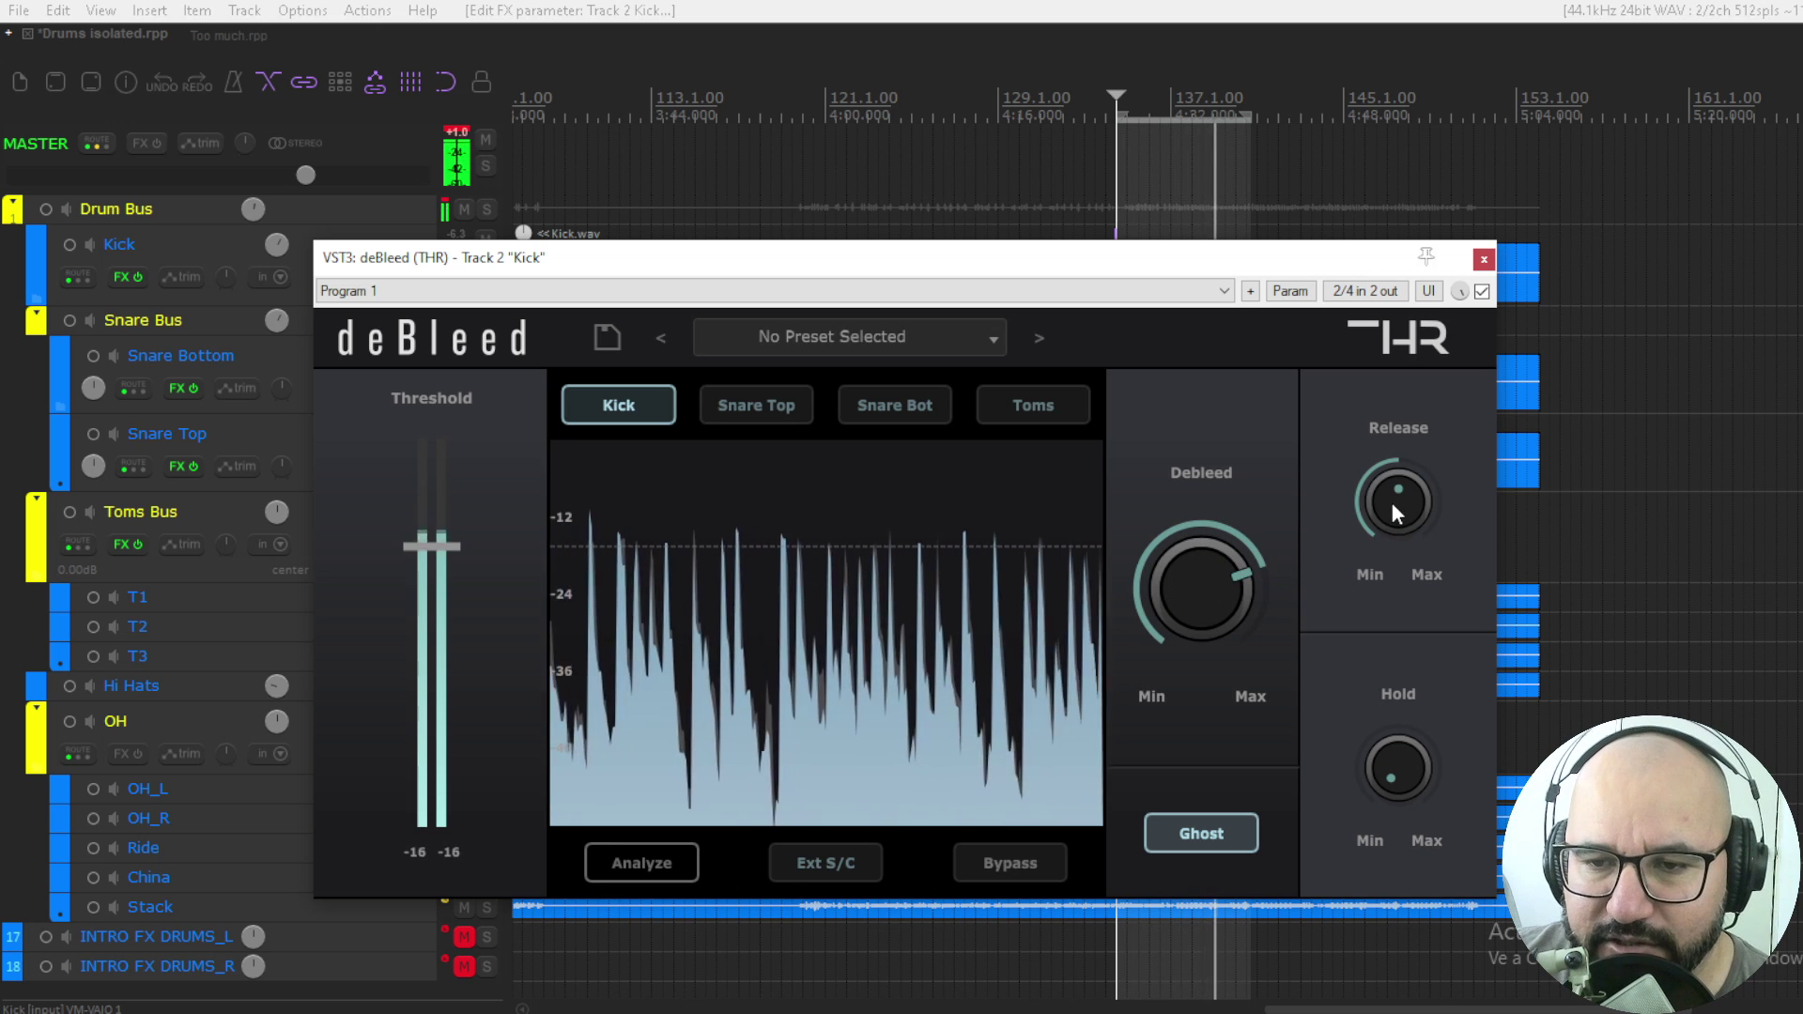
left_click_drag(1390, 501, 1392, 539)
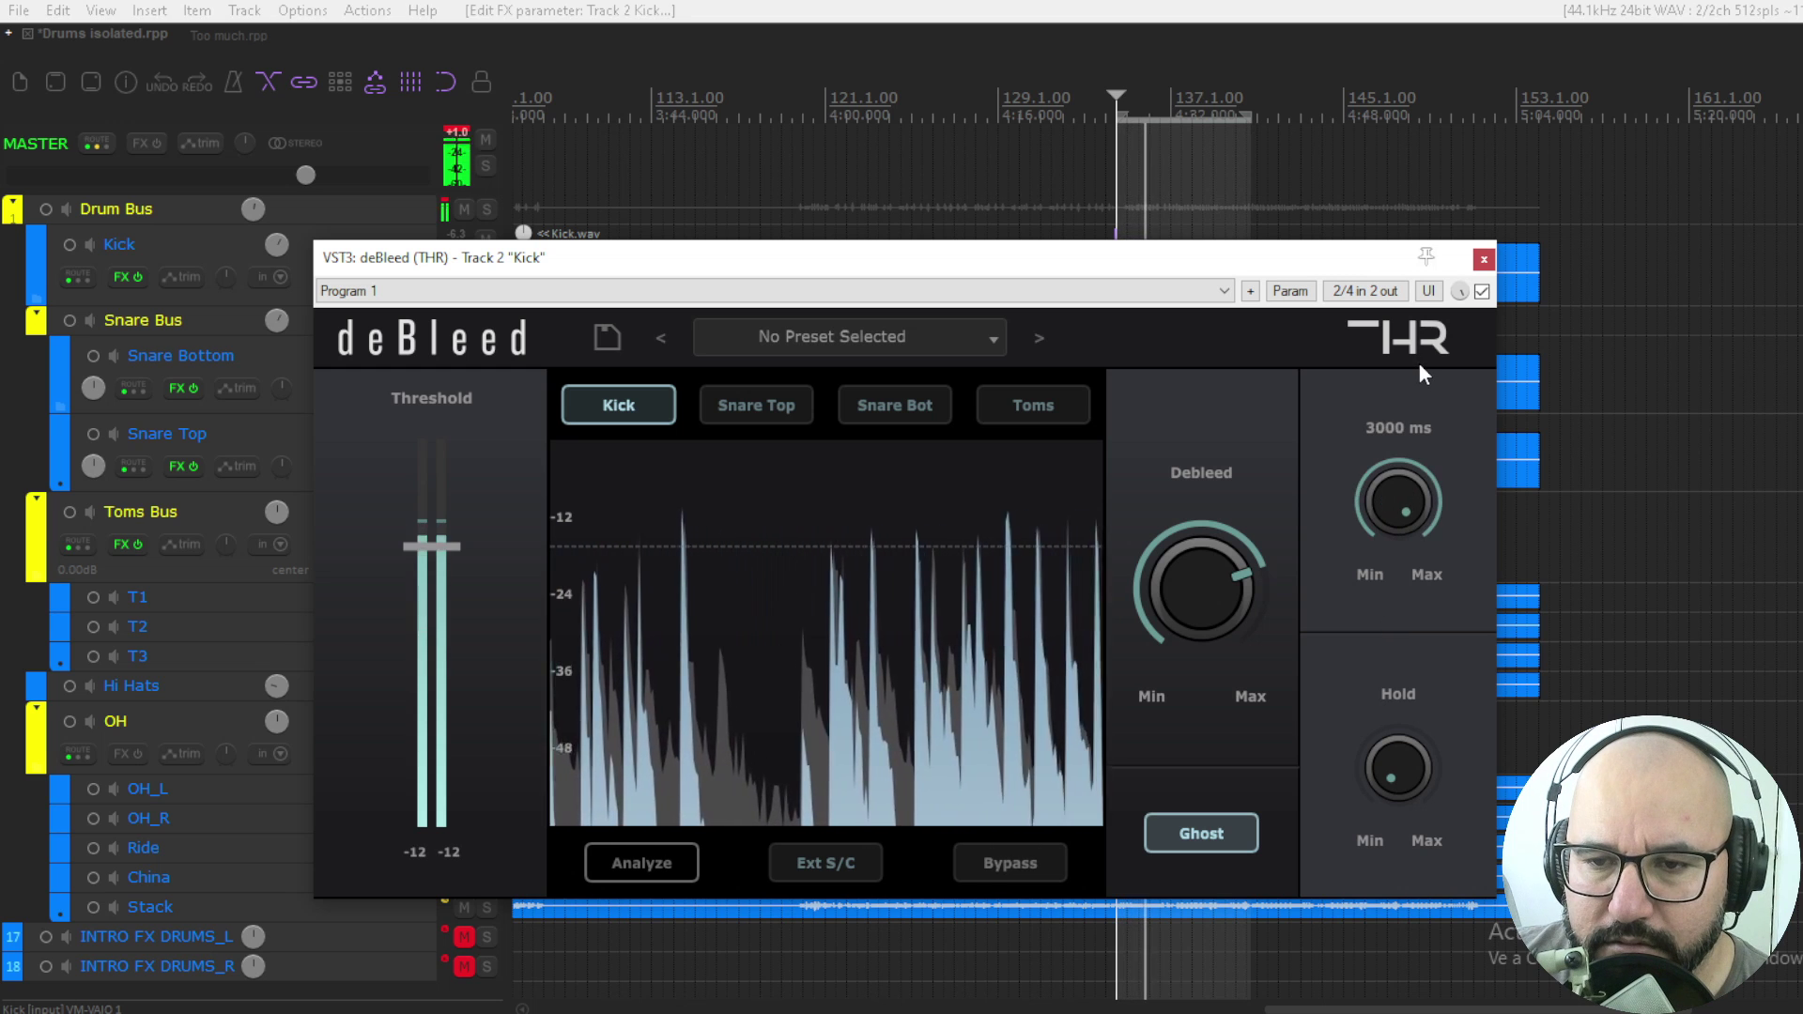
left_click_drag(1419, 363, 1383, 723)
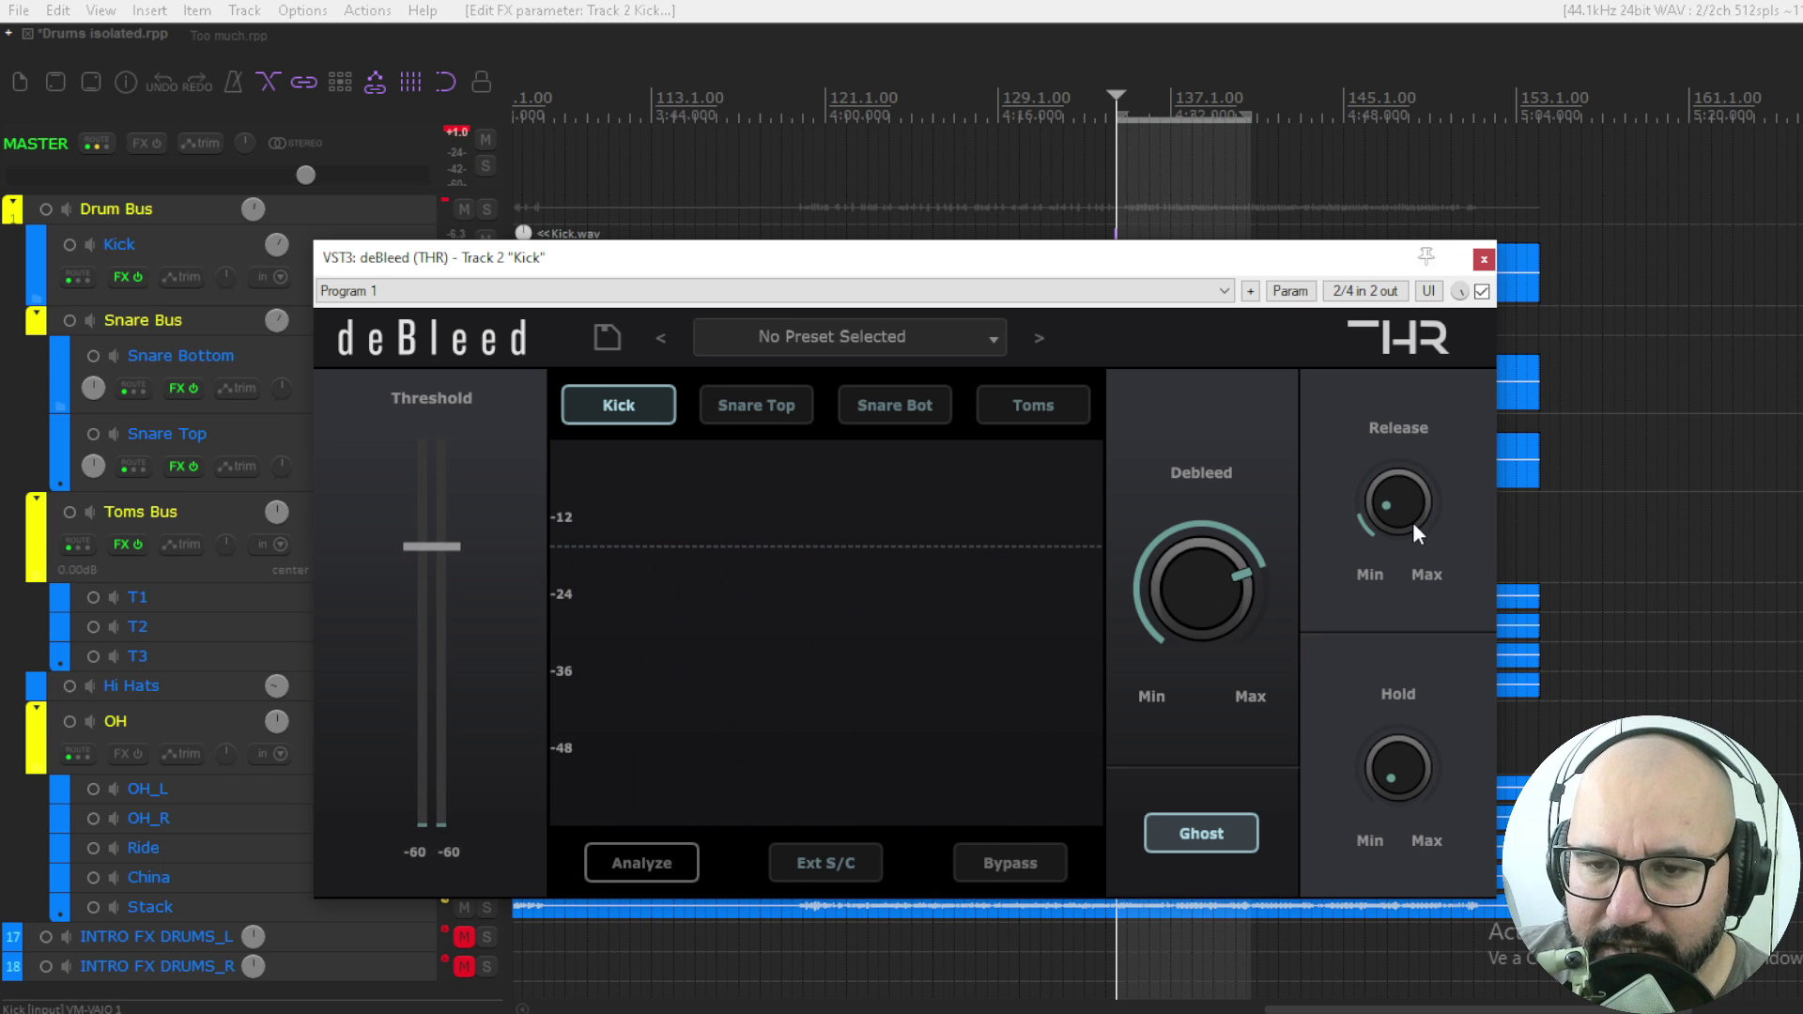
key("space")
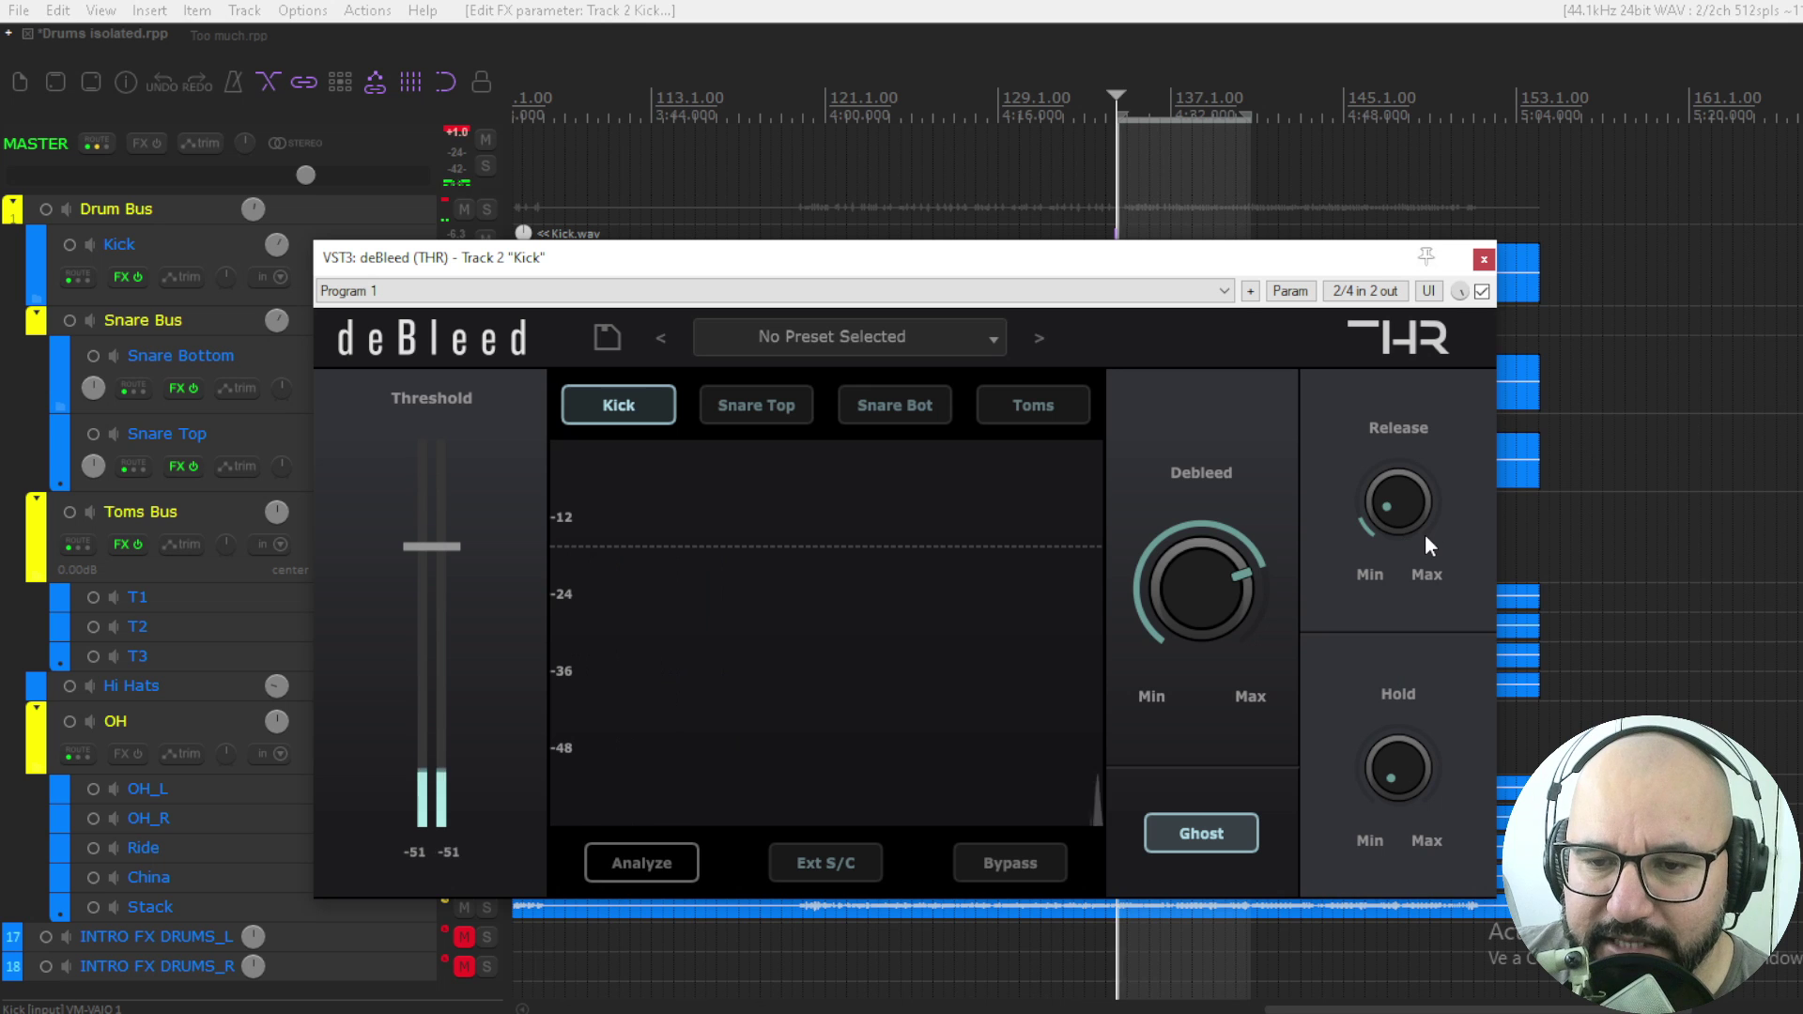
Step: Try the kick's Hold at maximum and reduce it to a short time near its minimum
left_click_drag(1388, 781, 1398, 616)
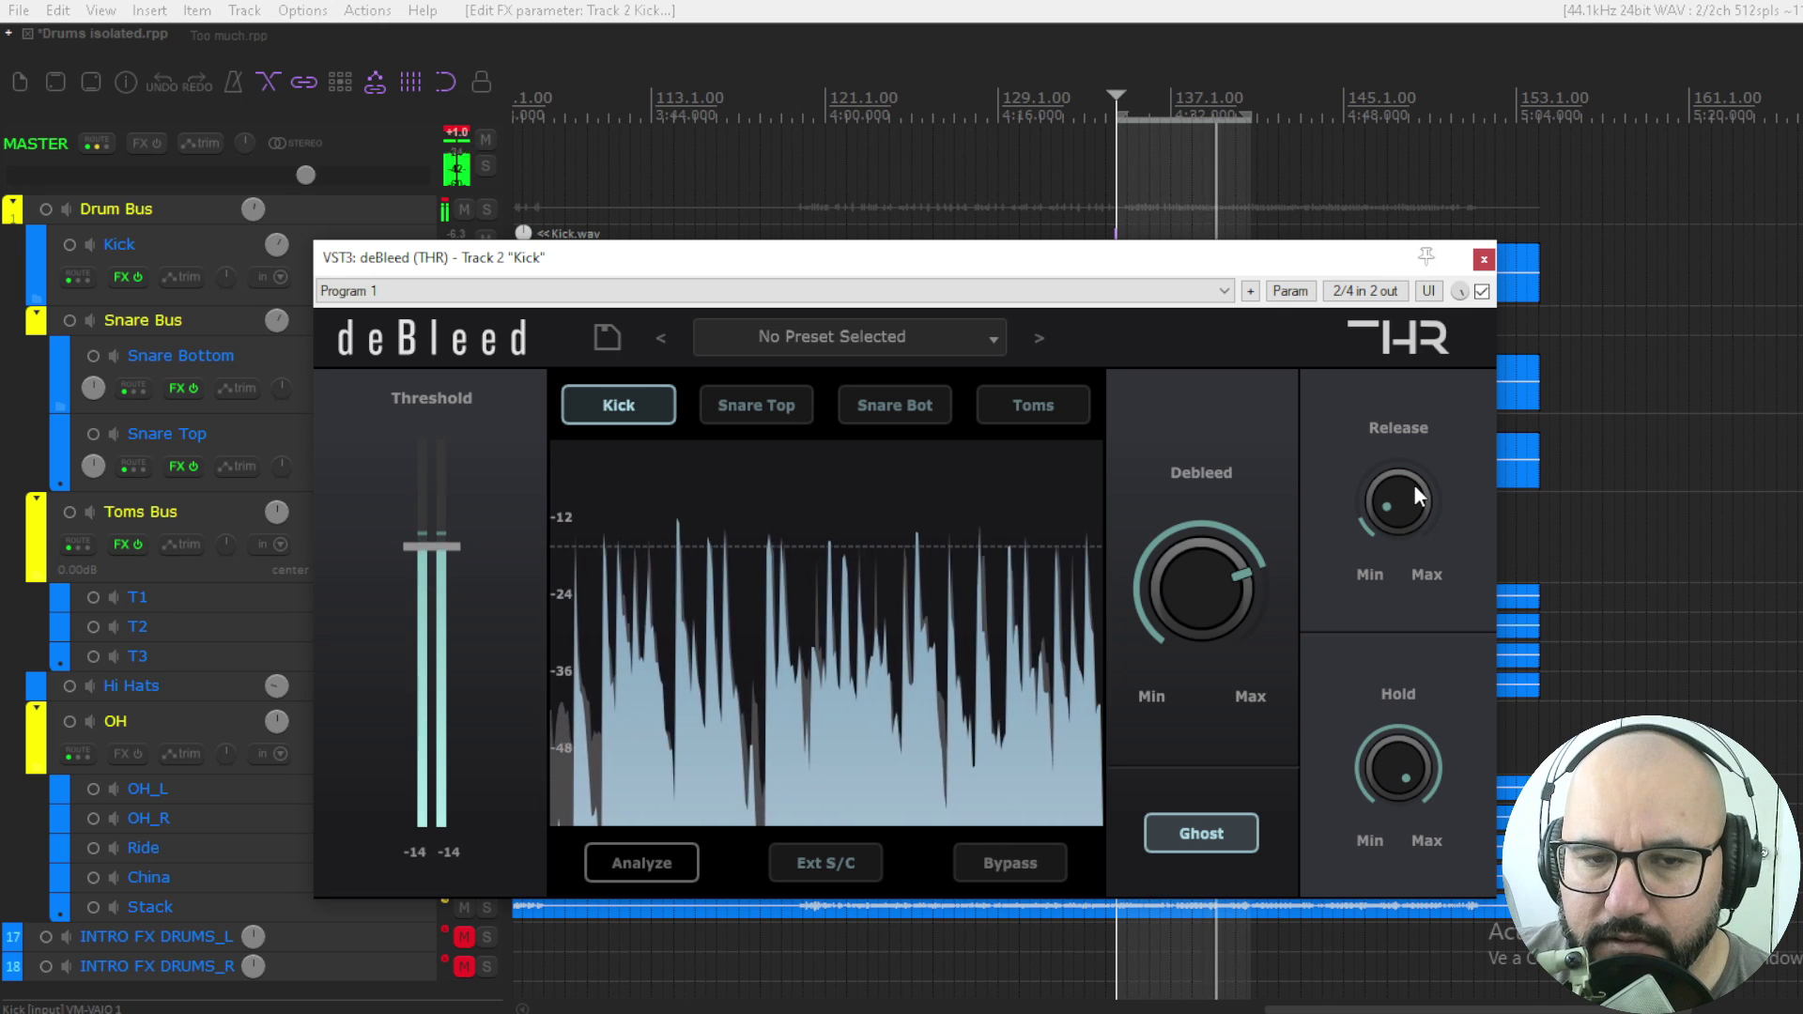
left_click_drag(1407, 792, 1400, 848)
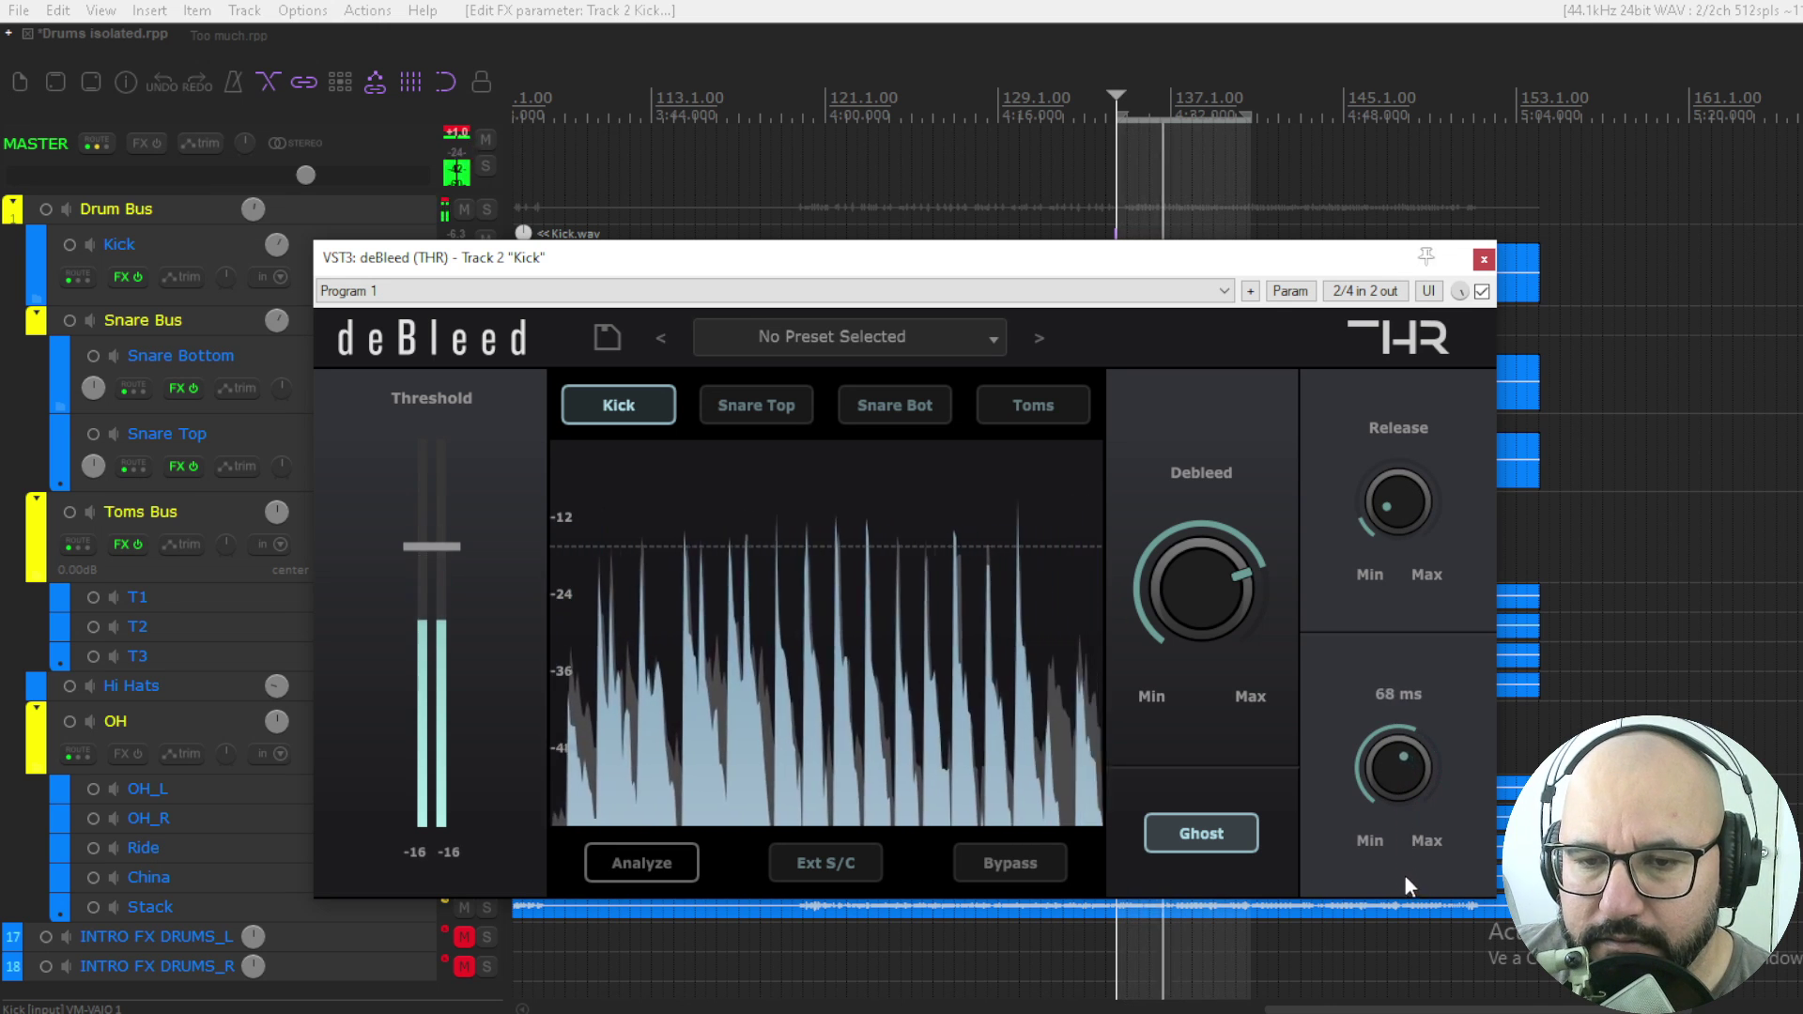
left_click_drag(1405, 960, 1403, 1005)
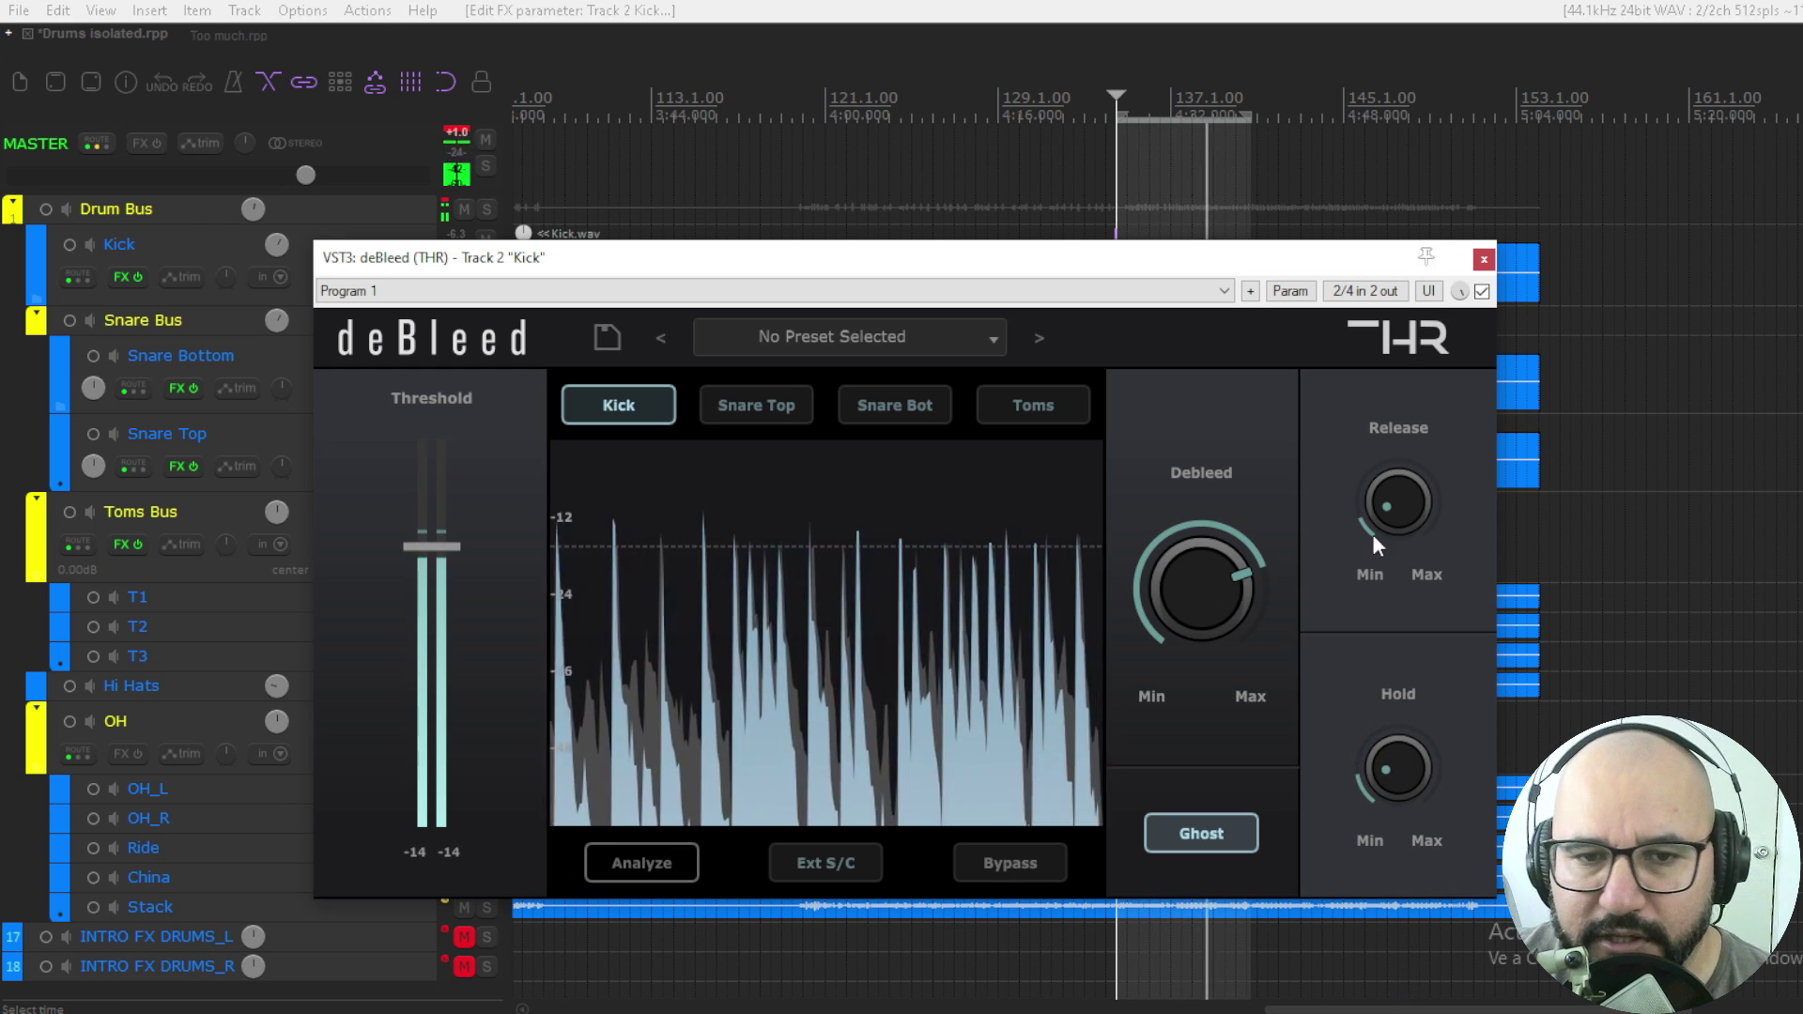
Step: Compare the kick's sound with deBleed bypassed and active during playback
left_click_drag(1239, 265, 1236, 243)
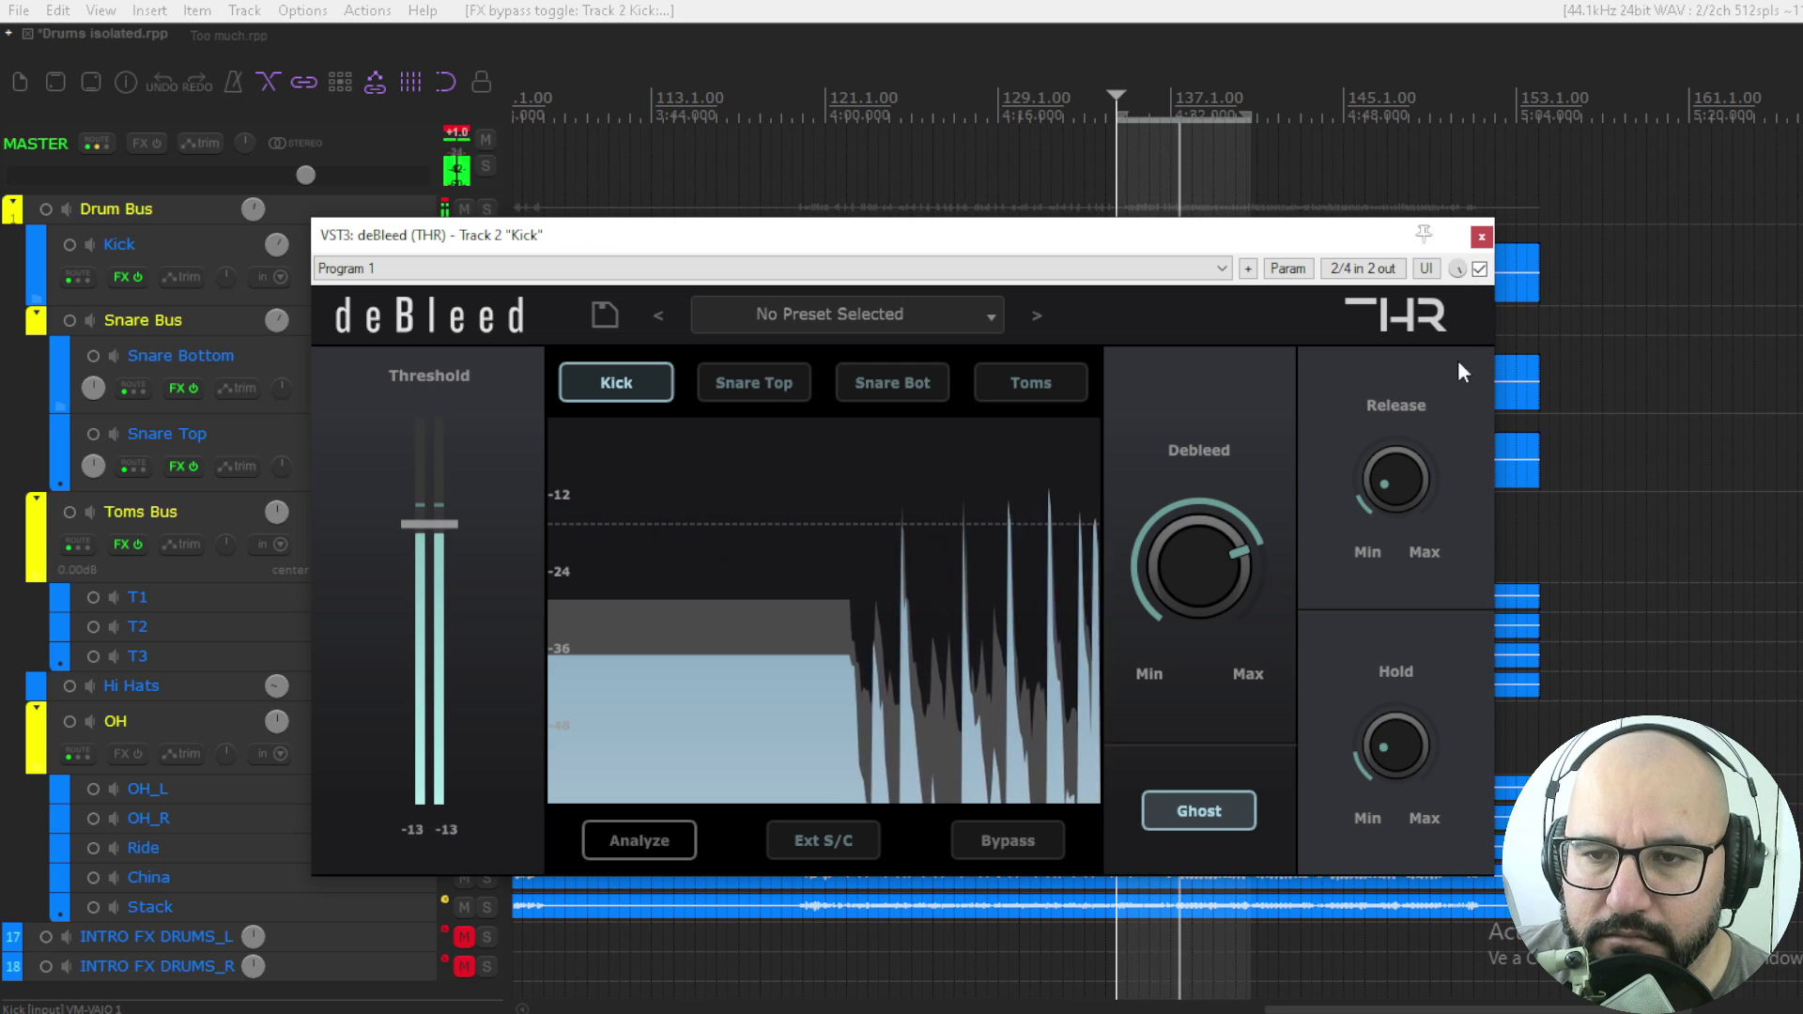
left_click(1479, 269)
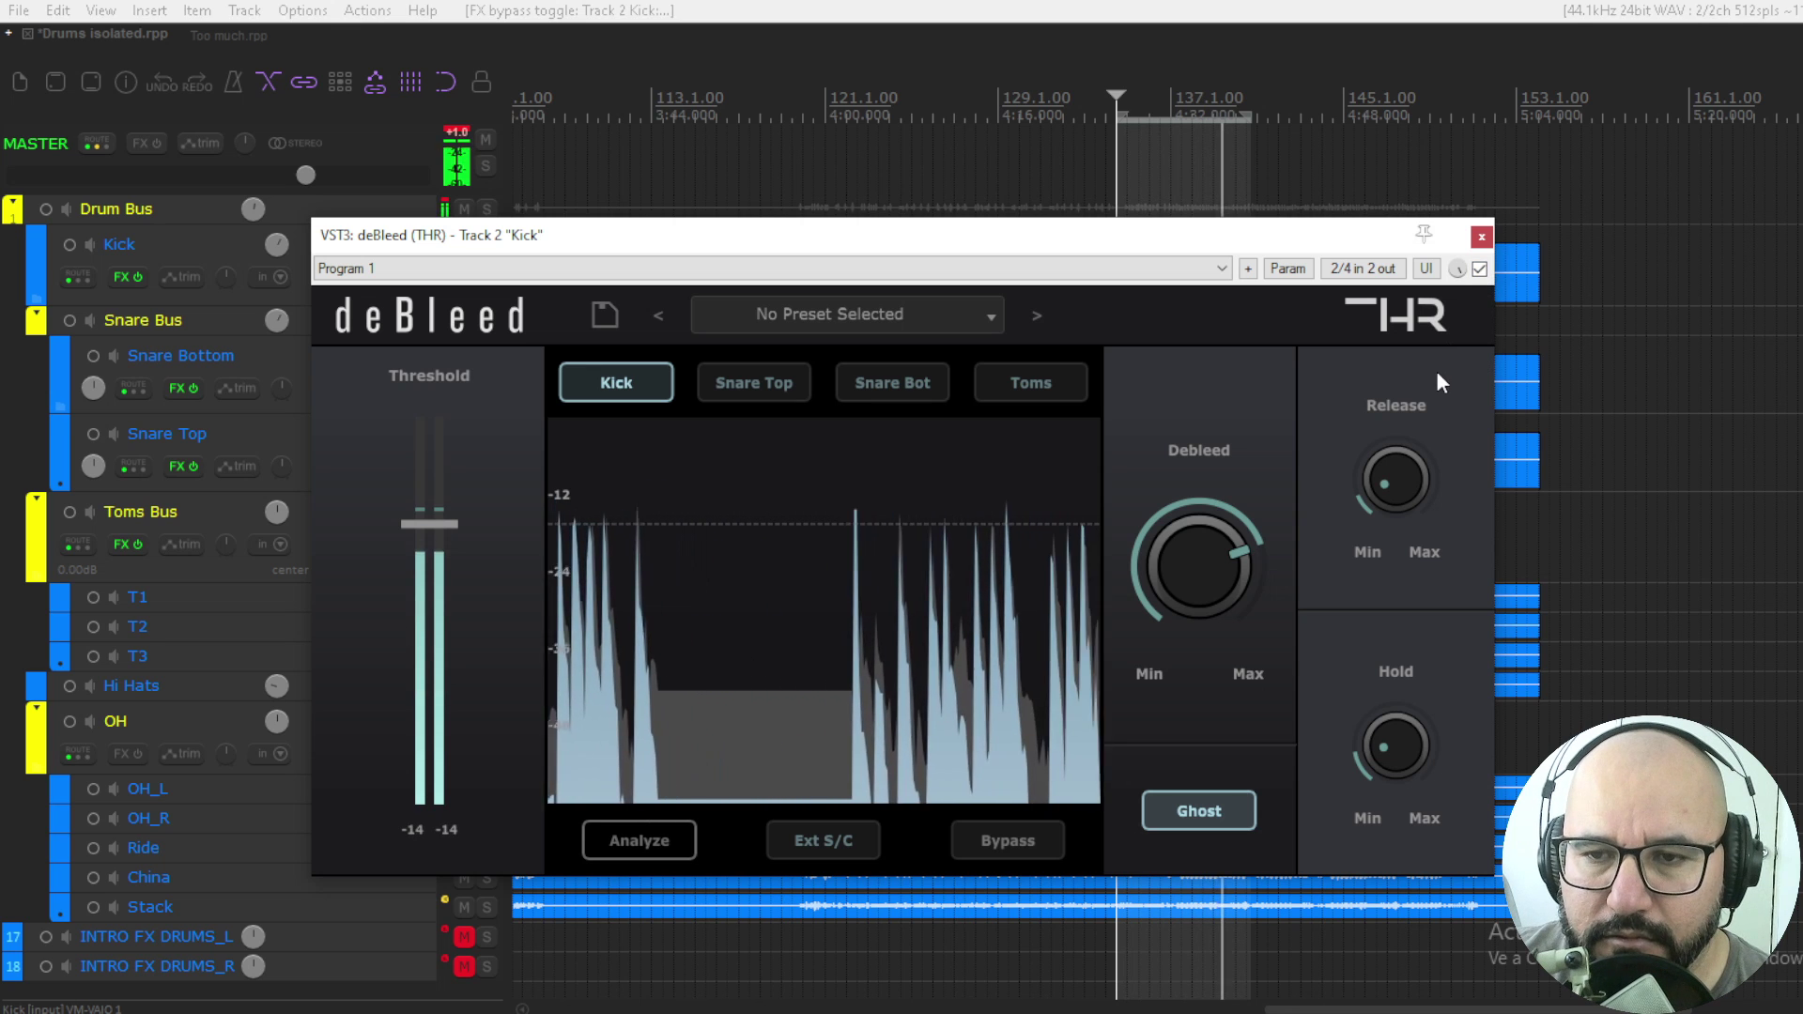
Step: Close the kick's deBleed window and solo the Snare Bottom track
left_click(1481, 236)
left_click(486, 376)
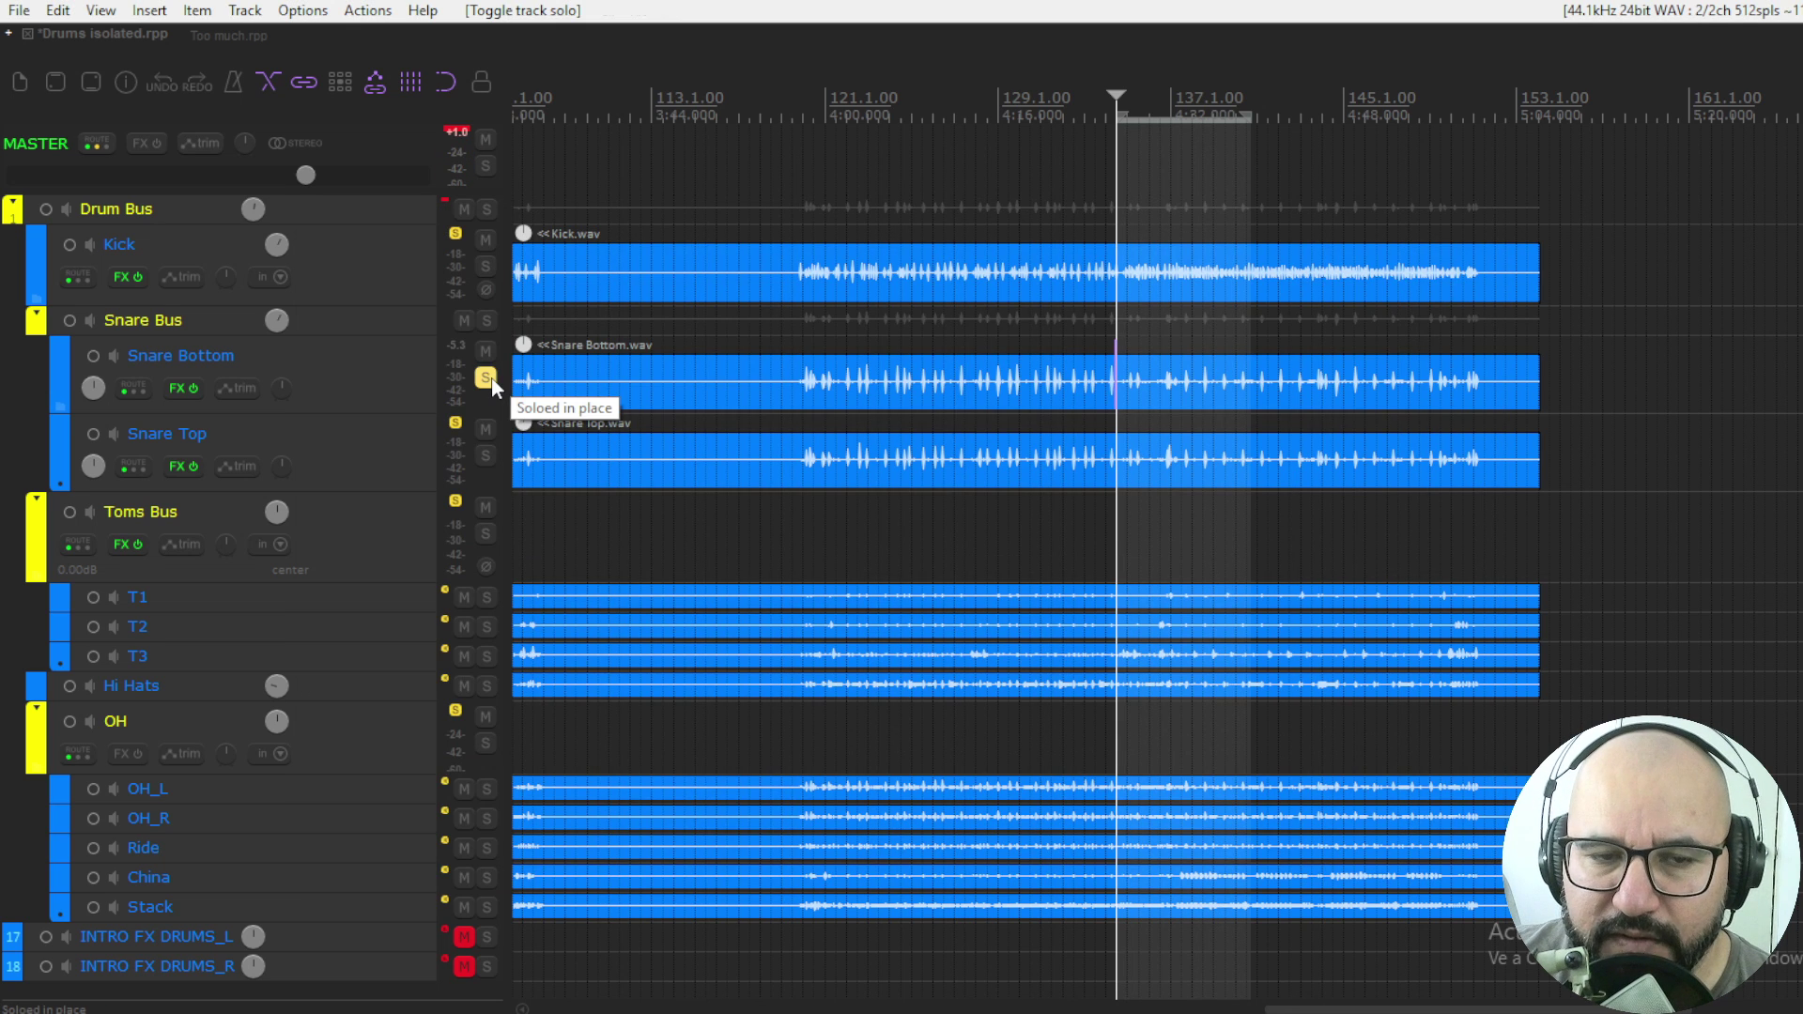
Step: Play the soloed Snare Bottom track, open its deBleed plug-in, and shift the plug-in window slightly aside
key("space")
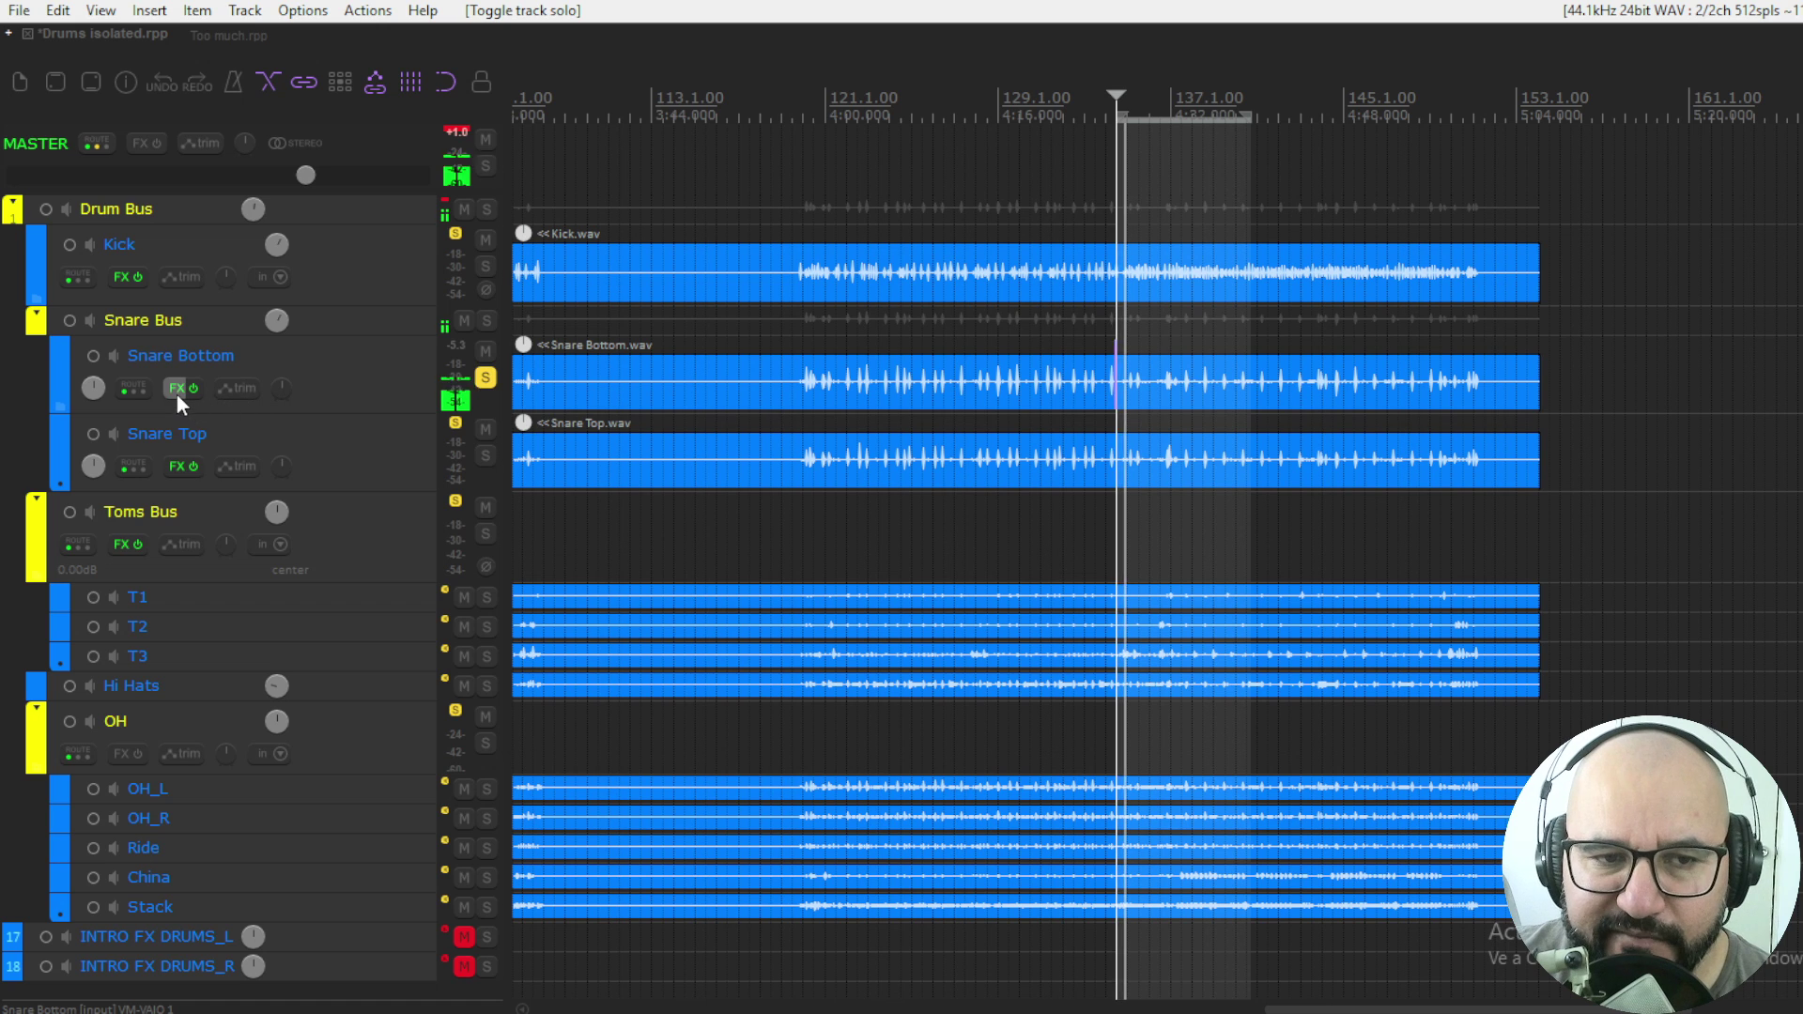
right_click(177, 395)
left_click(216, 418)
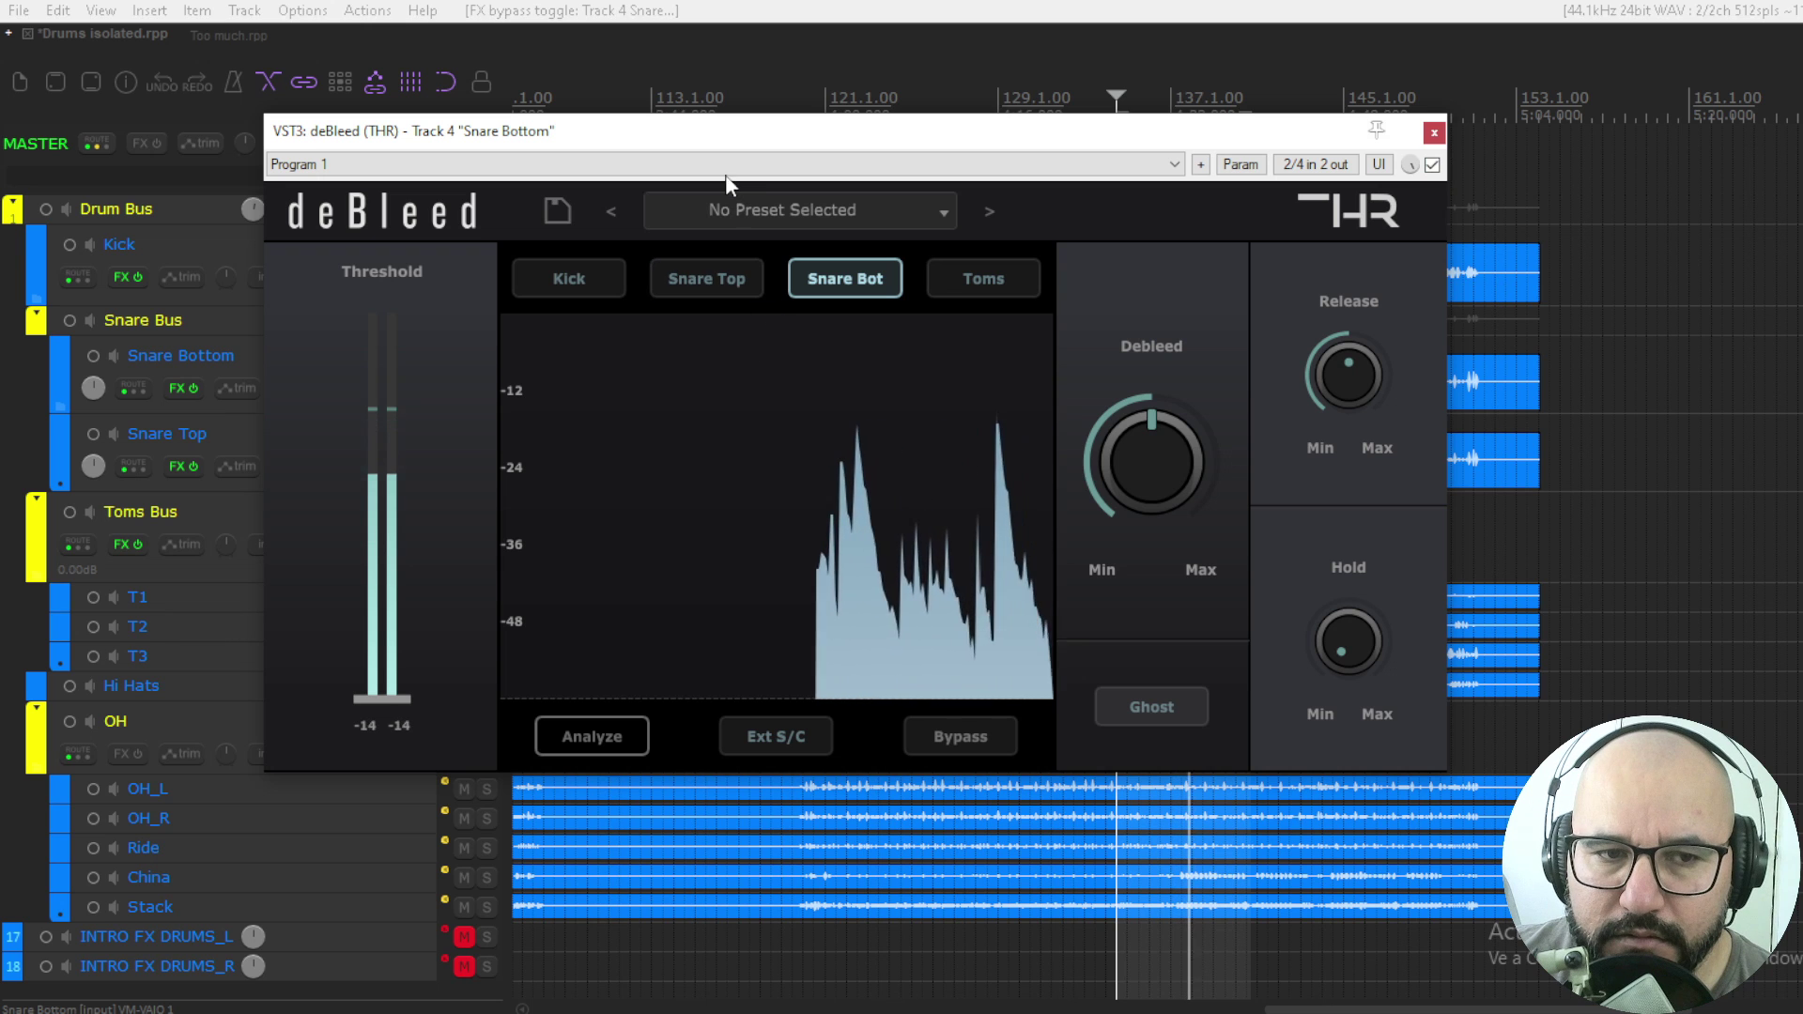
left_click_drag(717, 145, 788, 147)
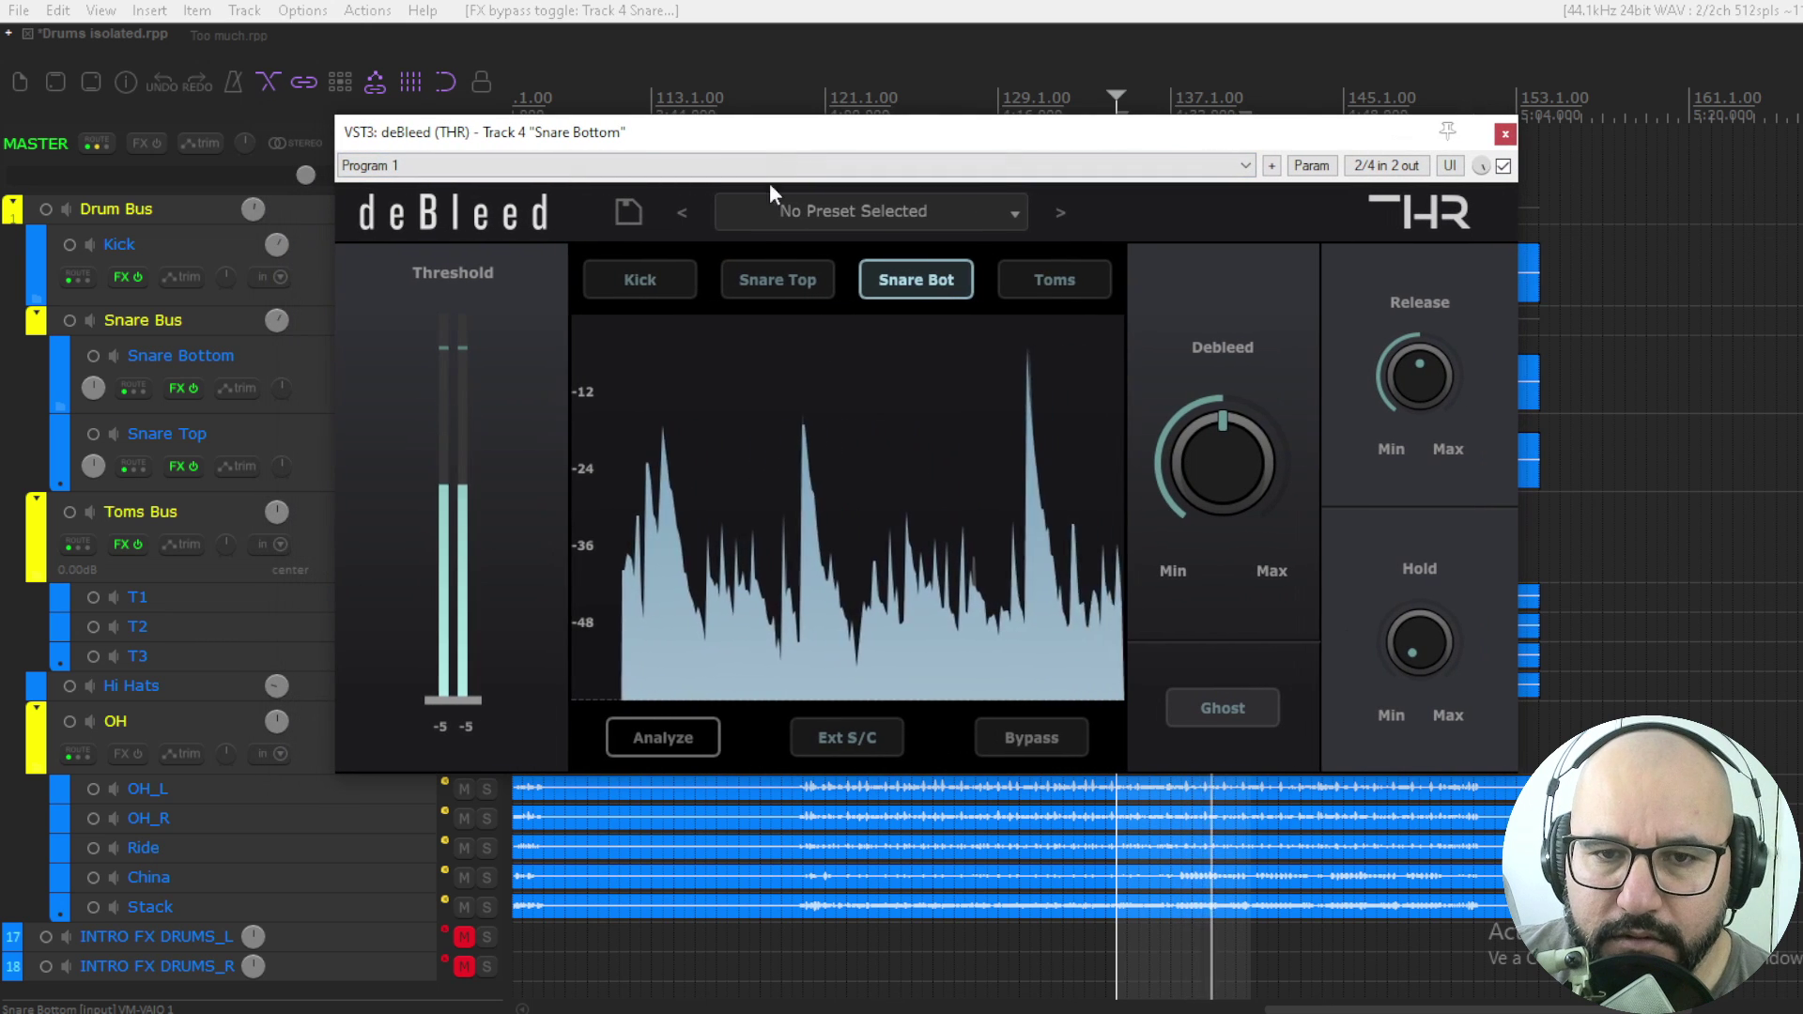
Step: Analyze the Snare Bottom signal, fine-tune its threshold to about -23 dB, and try the Ghost option
left_click(629, 739)
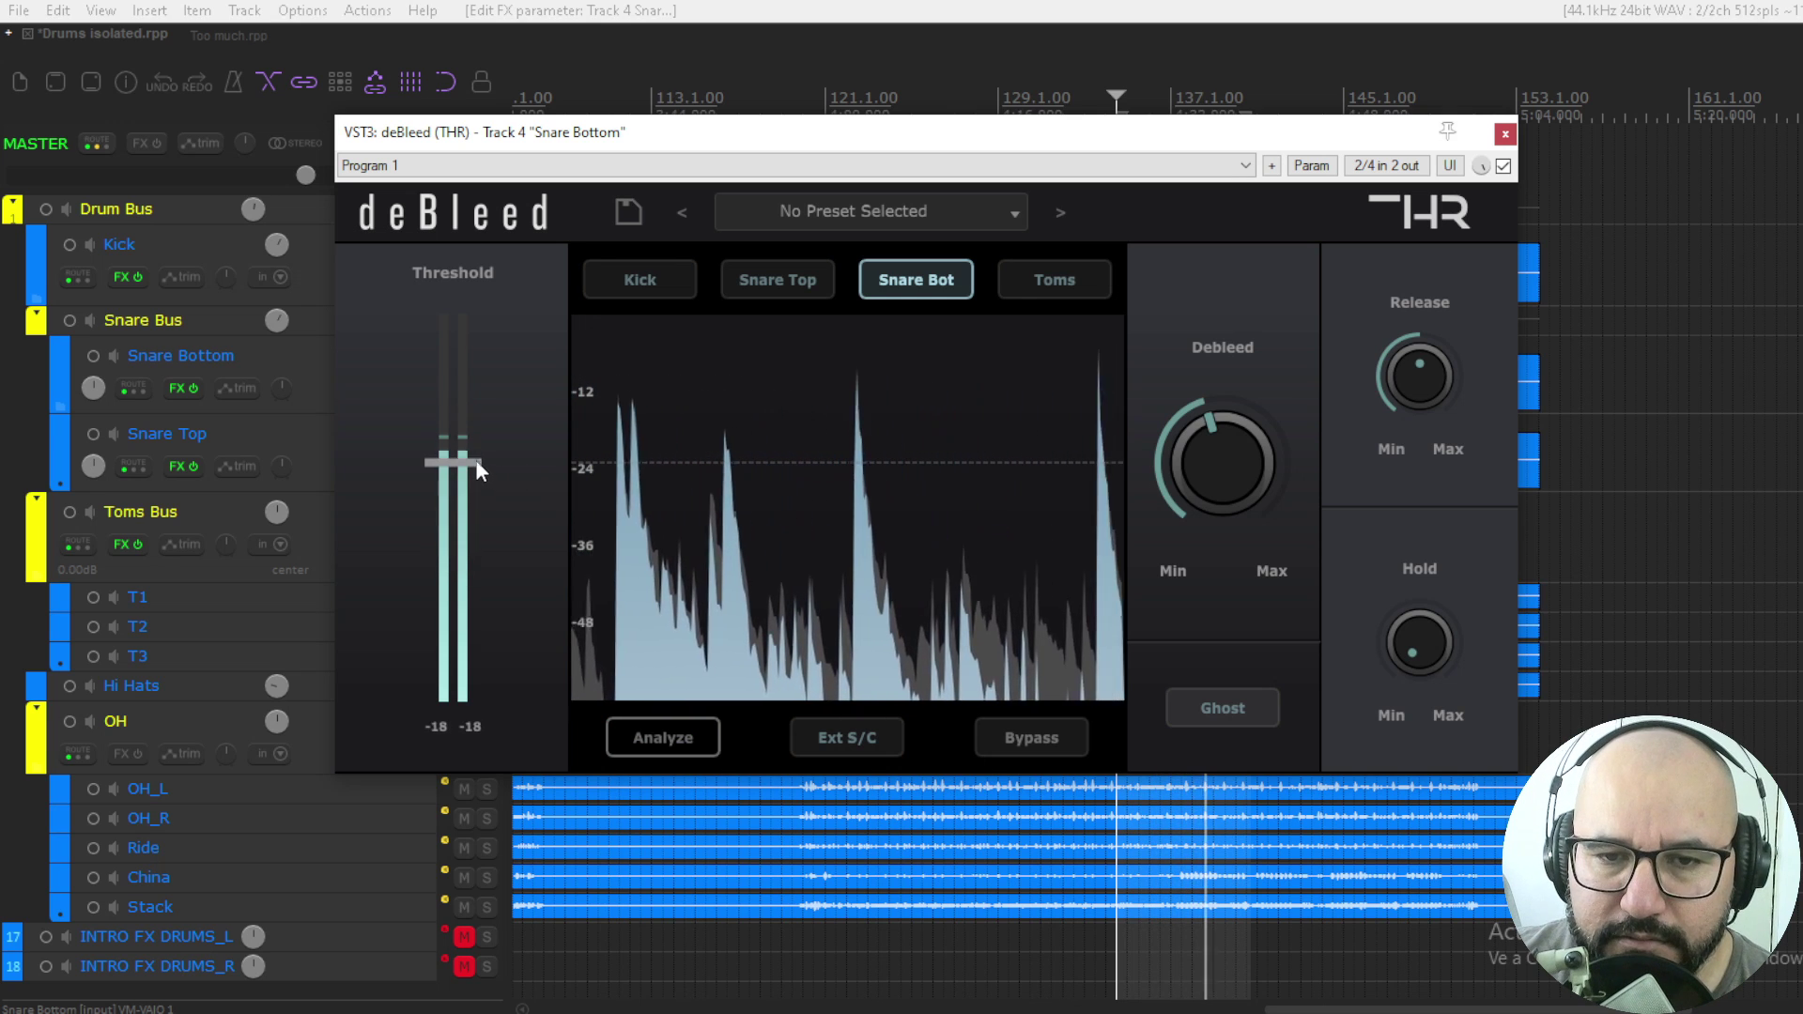
left_click_drag(475, 463, 476, 458)
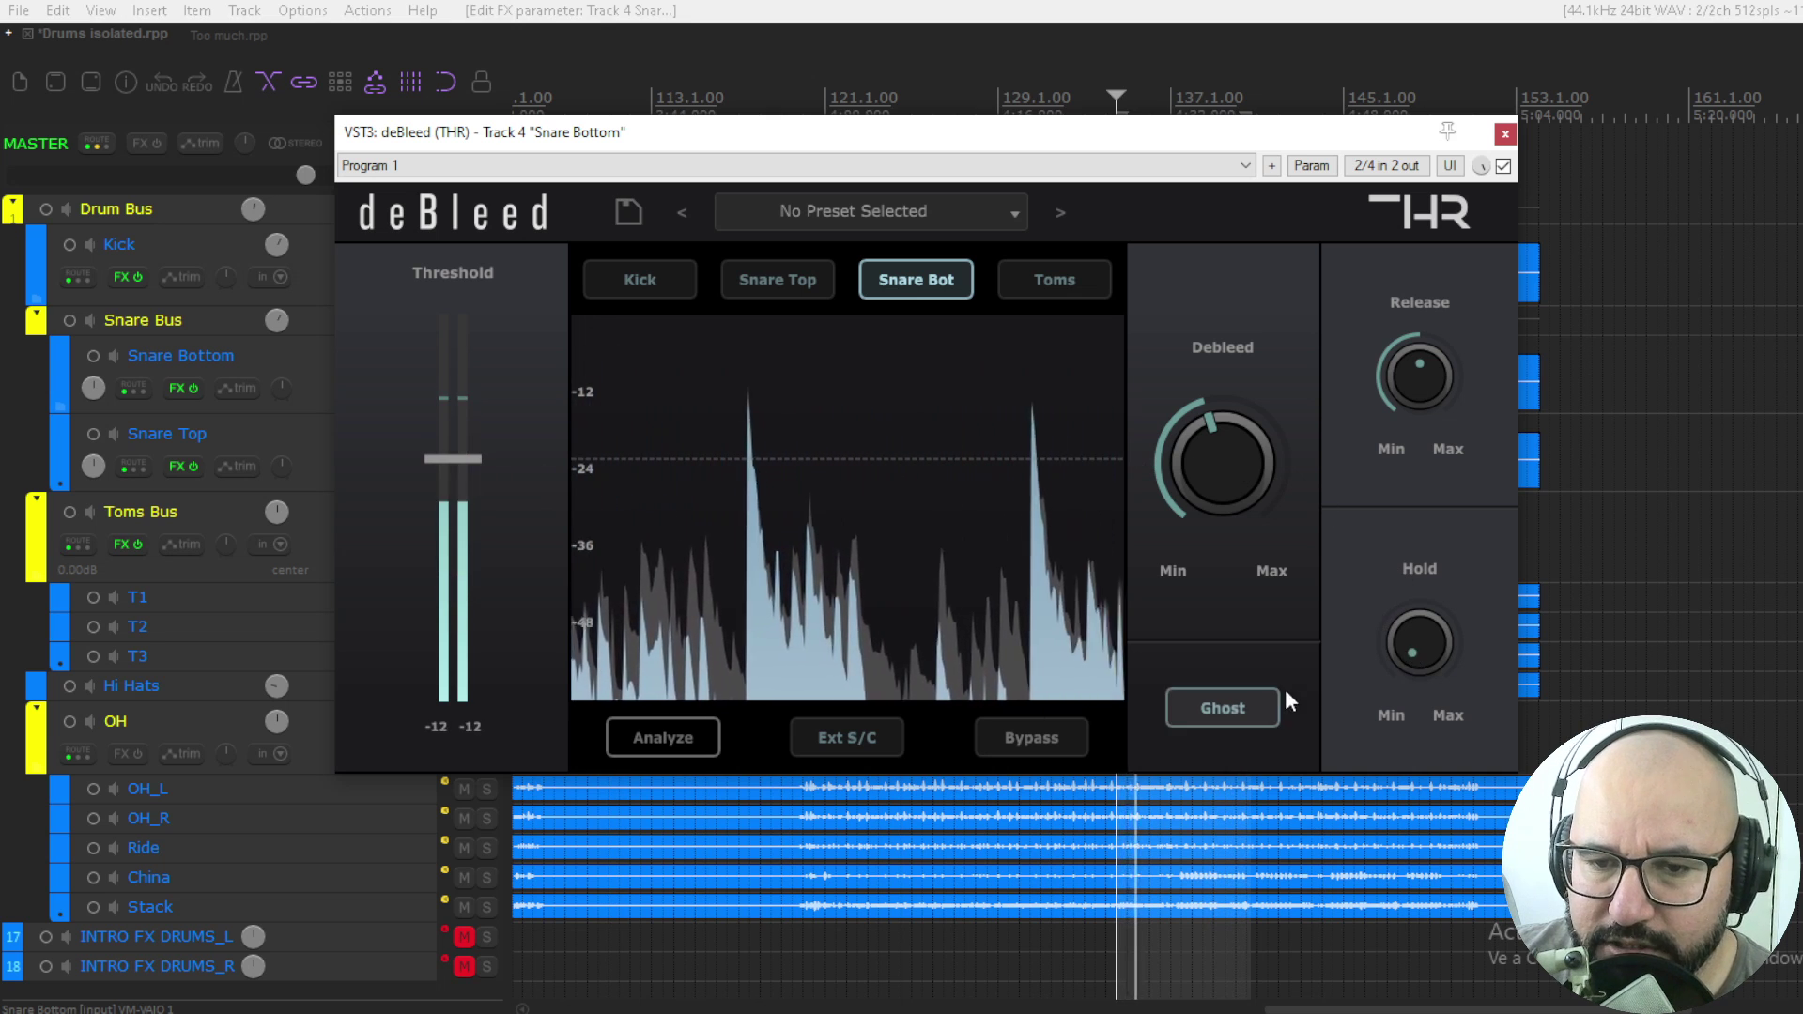
left_click(1235, 704)
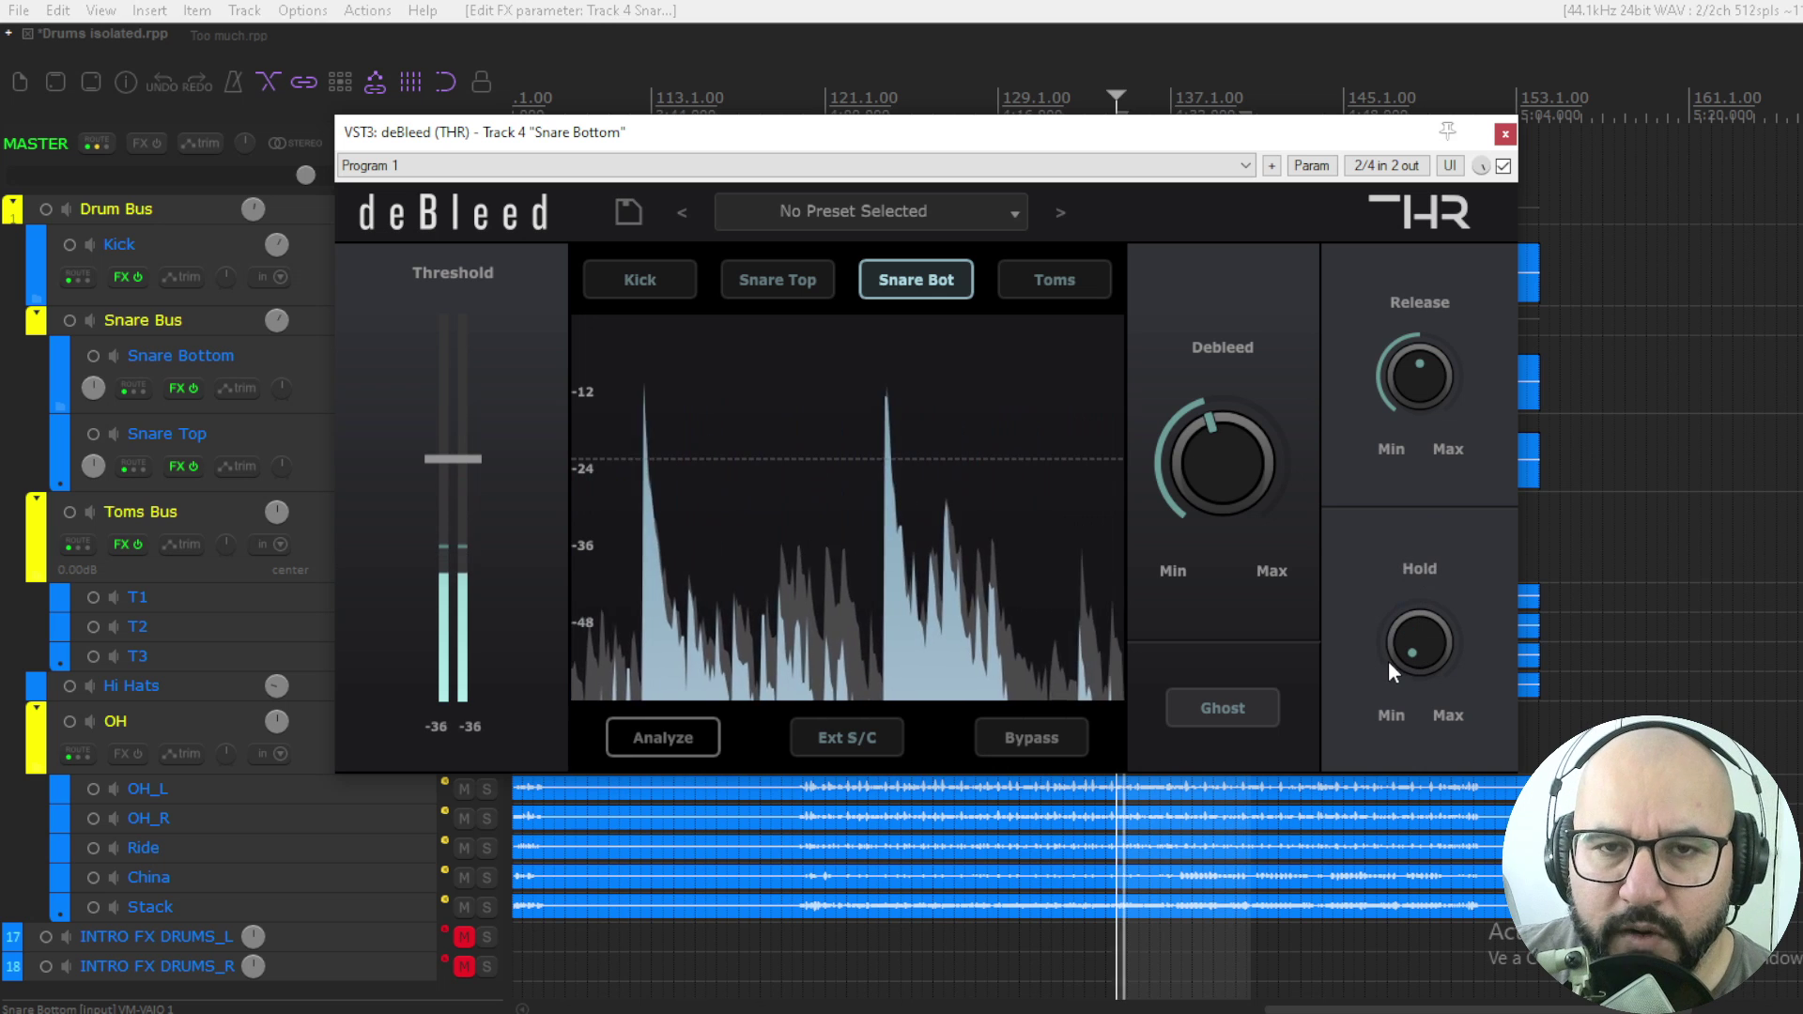
Step: Try Snare Bottom's Release at maximum and Hold at about 77 ms, and shorten both during playback
left_click_drag(1395, 648, 1407, 456)
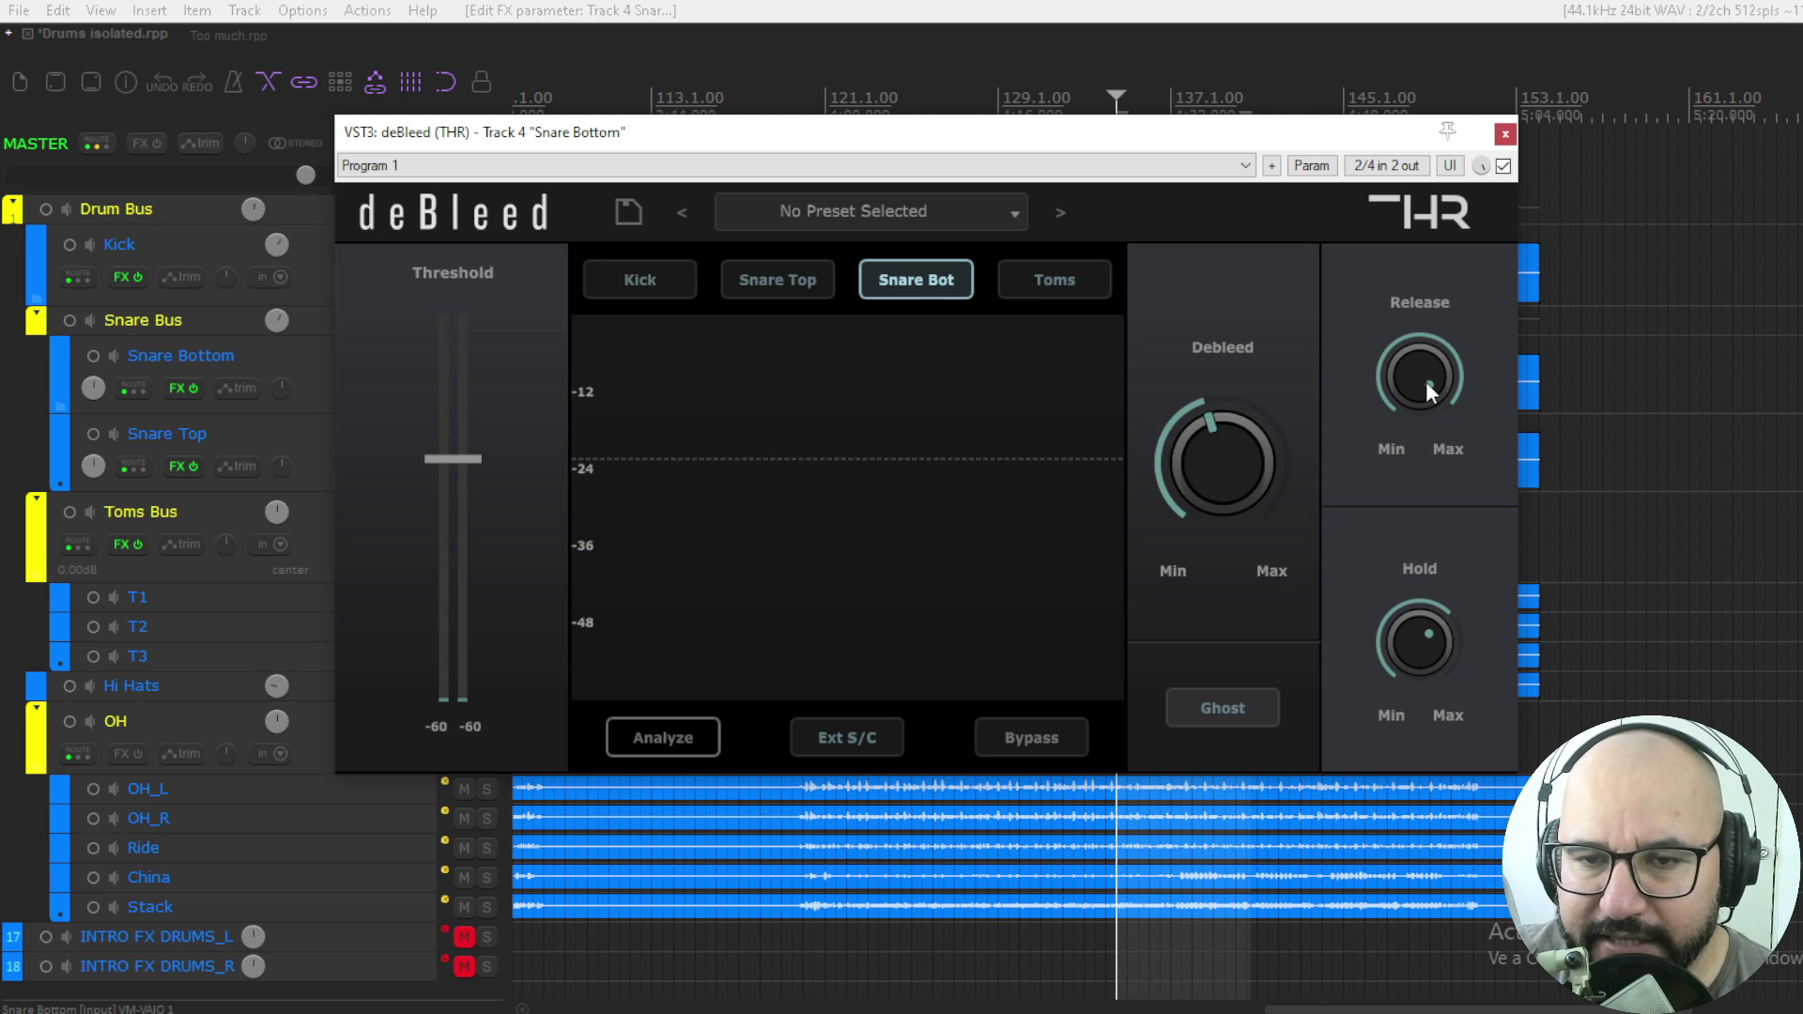
key("space")
left_click_drag(1426, 379, 1420, 437)
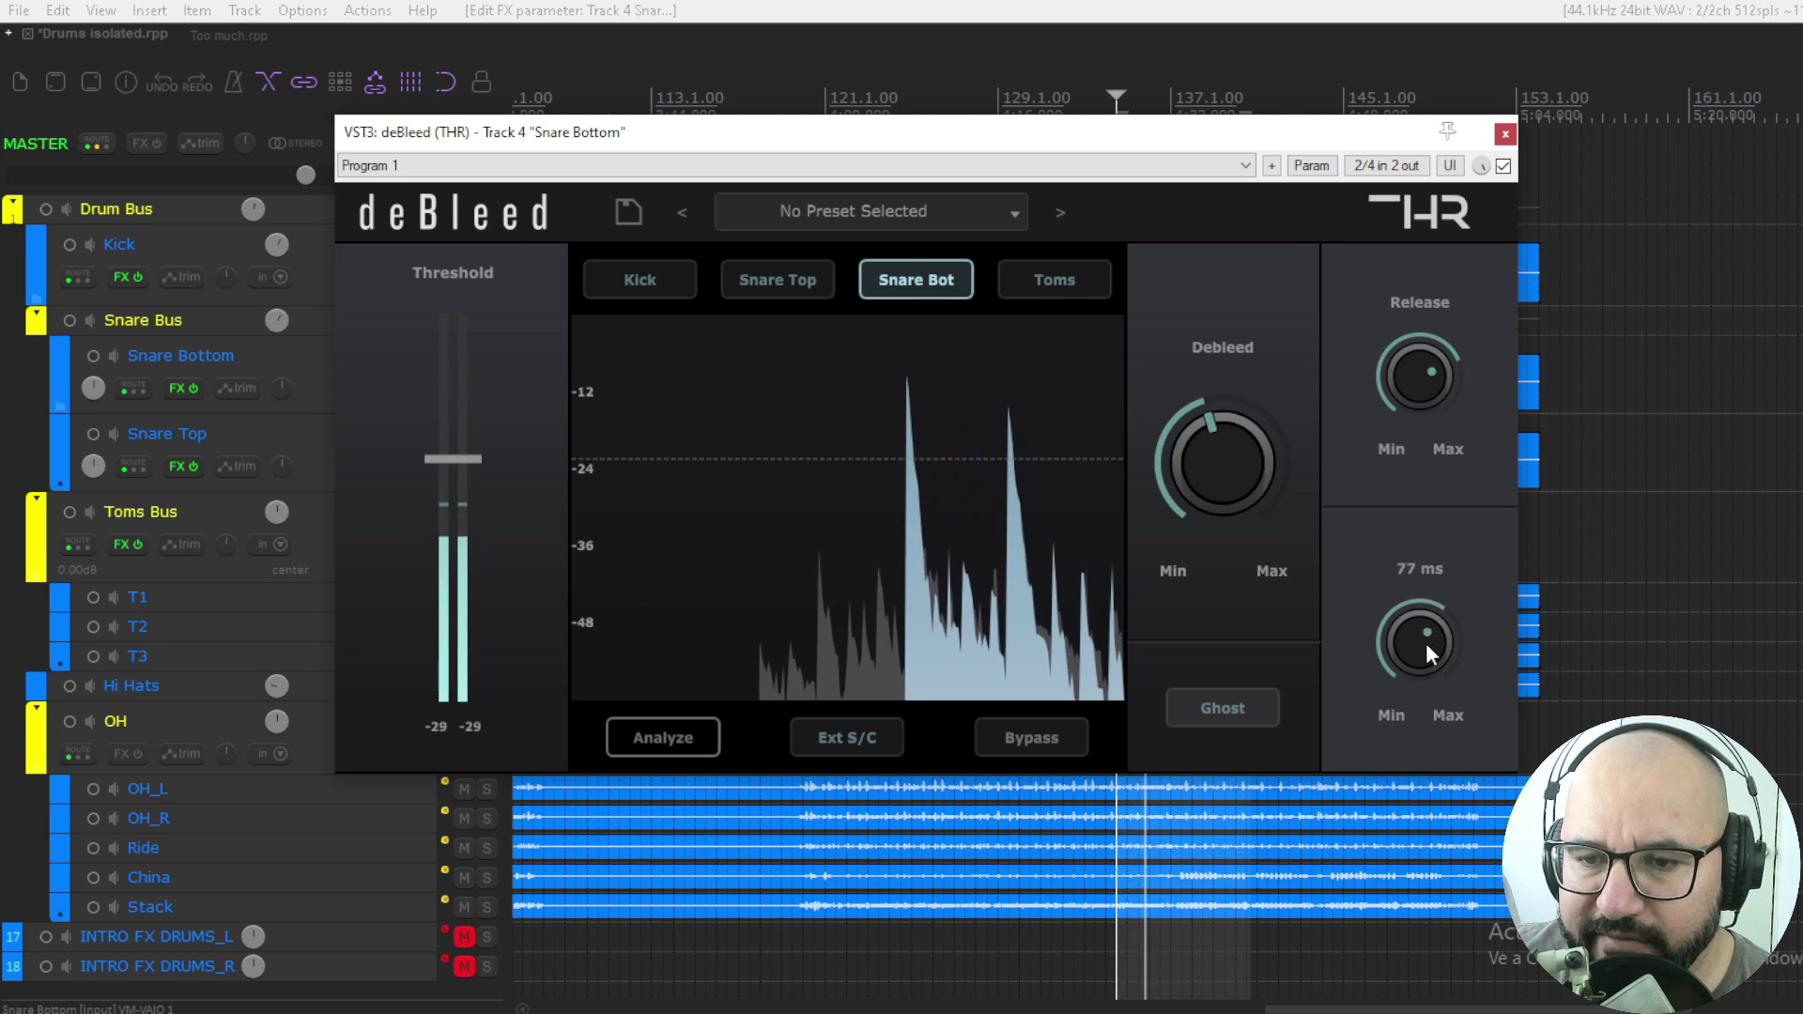
left_click_drag(1426, 643, 1427, 652)
left_click_drag(1410, 363, 1421, 442)
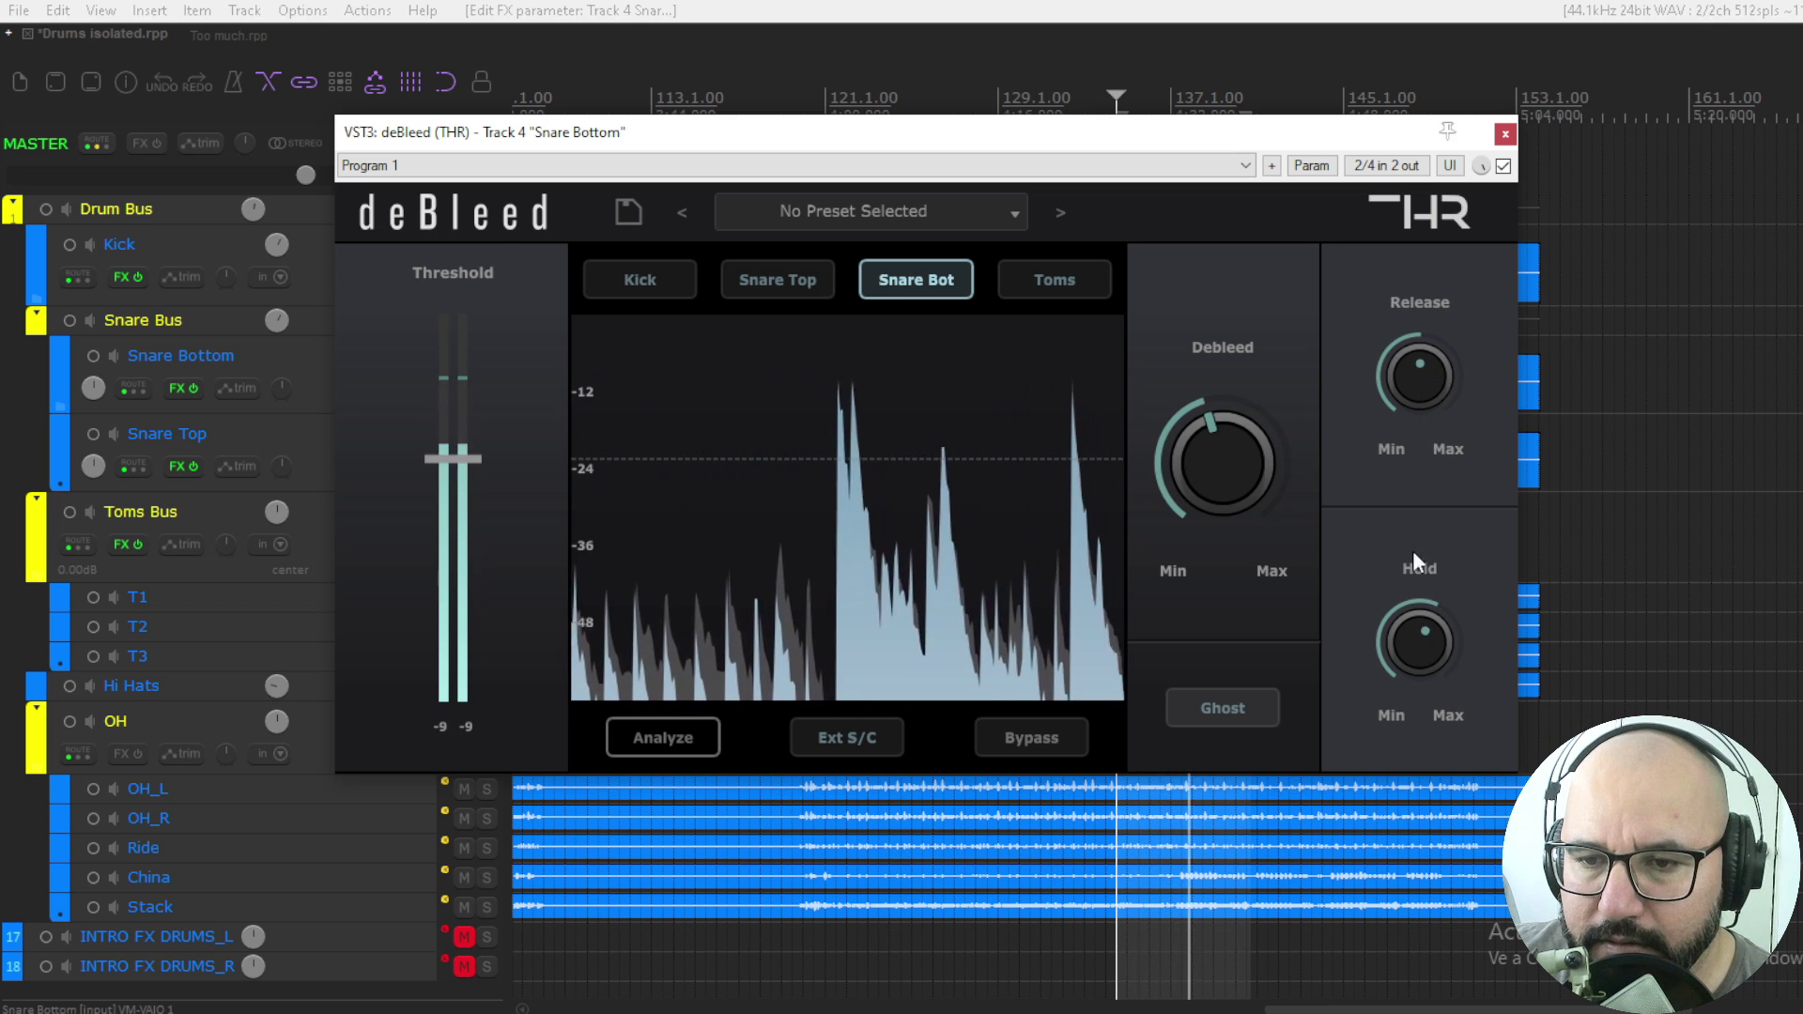
mouse_move(1413, 641)
left_mouse_down()
mouse_move(1413, 669)
mouse_move(1399, 645)
left_mouse_up()
Step: Raise Snare Bottom's Debleed amount to about two-thirds and compare the sound with deBleed bypassed
left_click_drag(1215, 459, 1215, 414)
key("space")
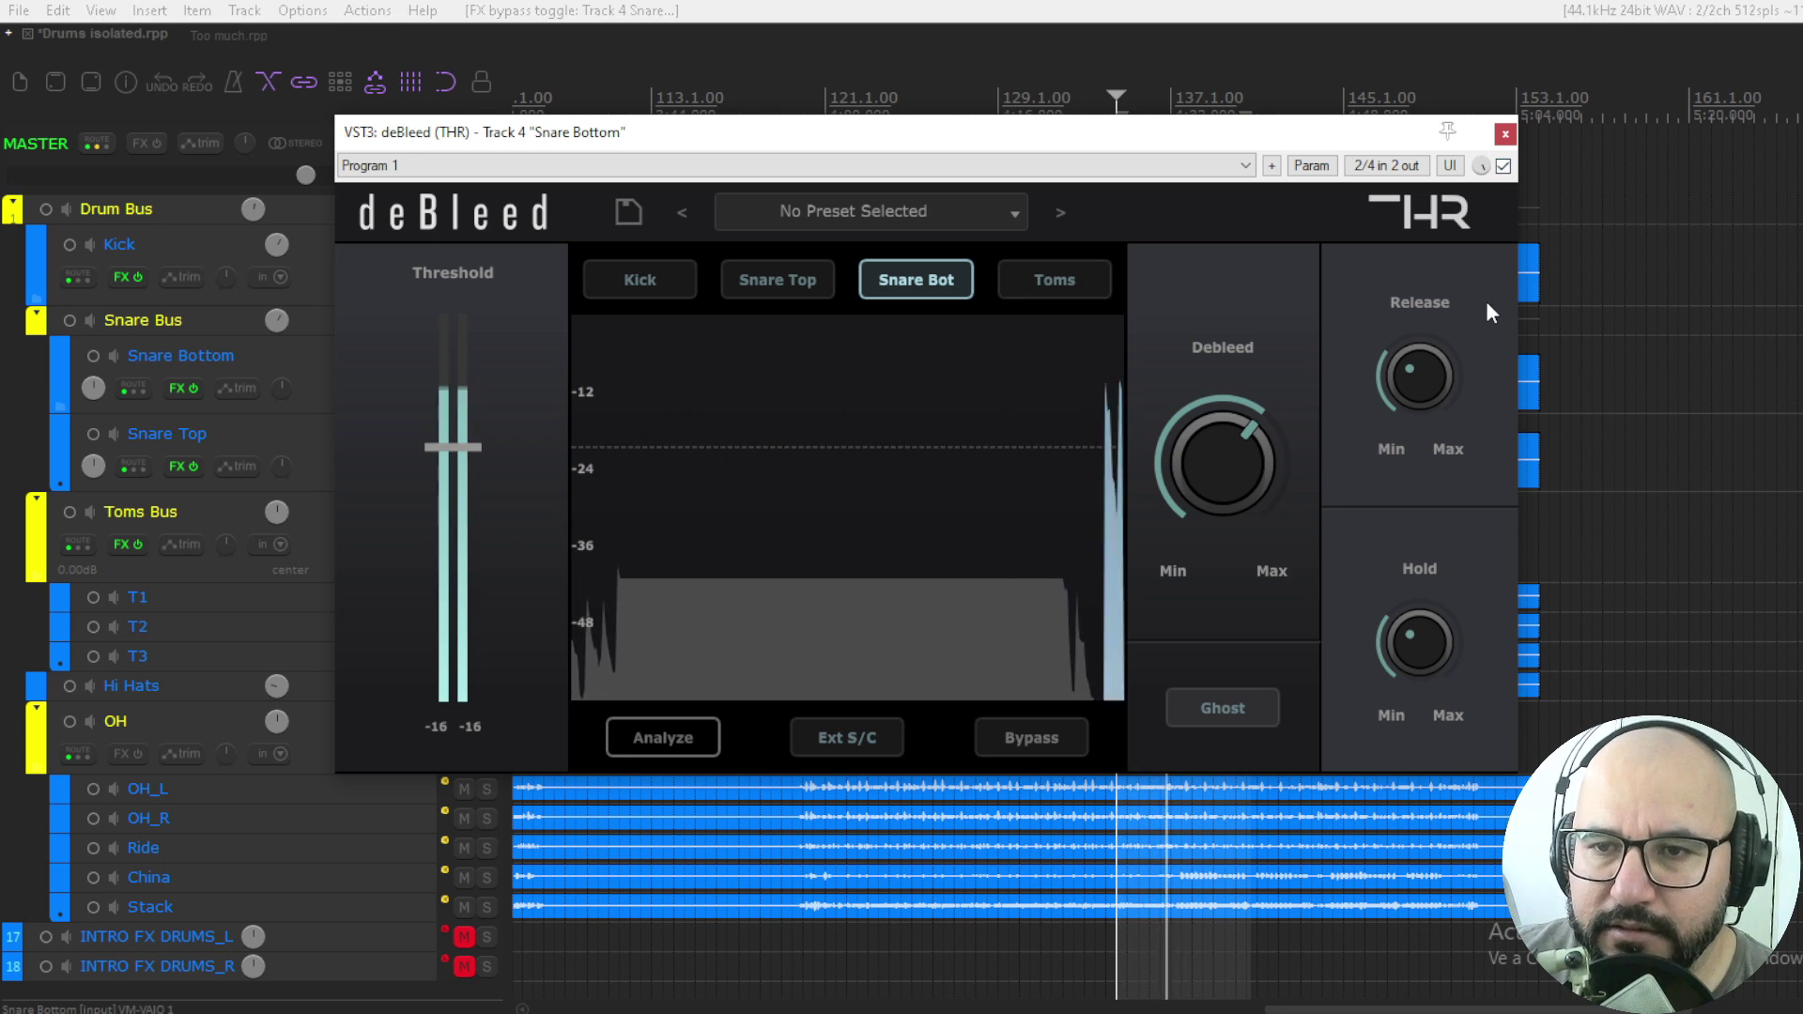
left_click(1503, 167)
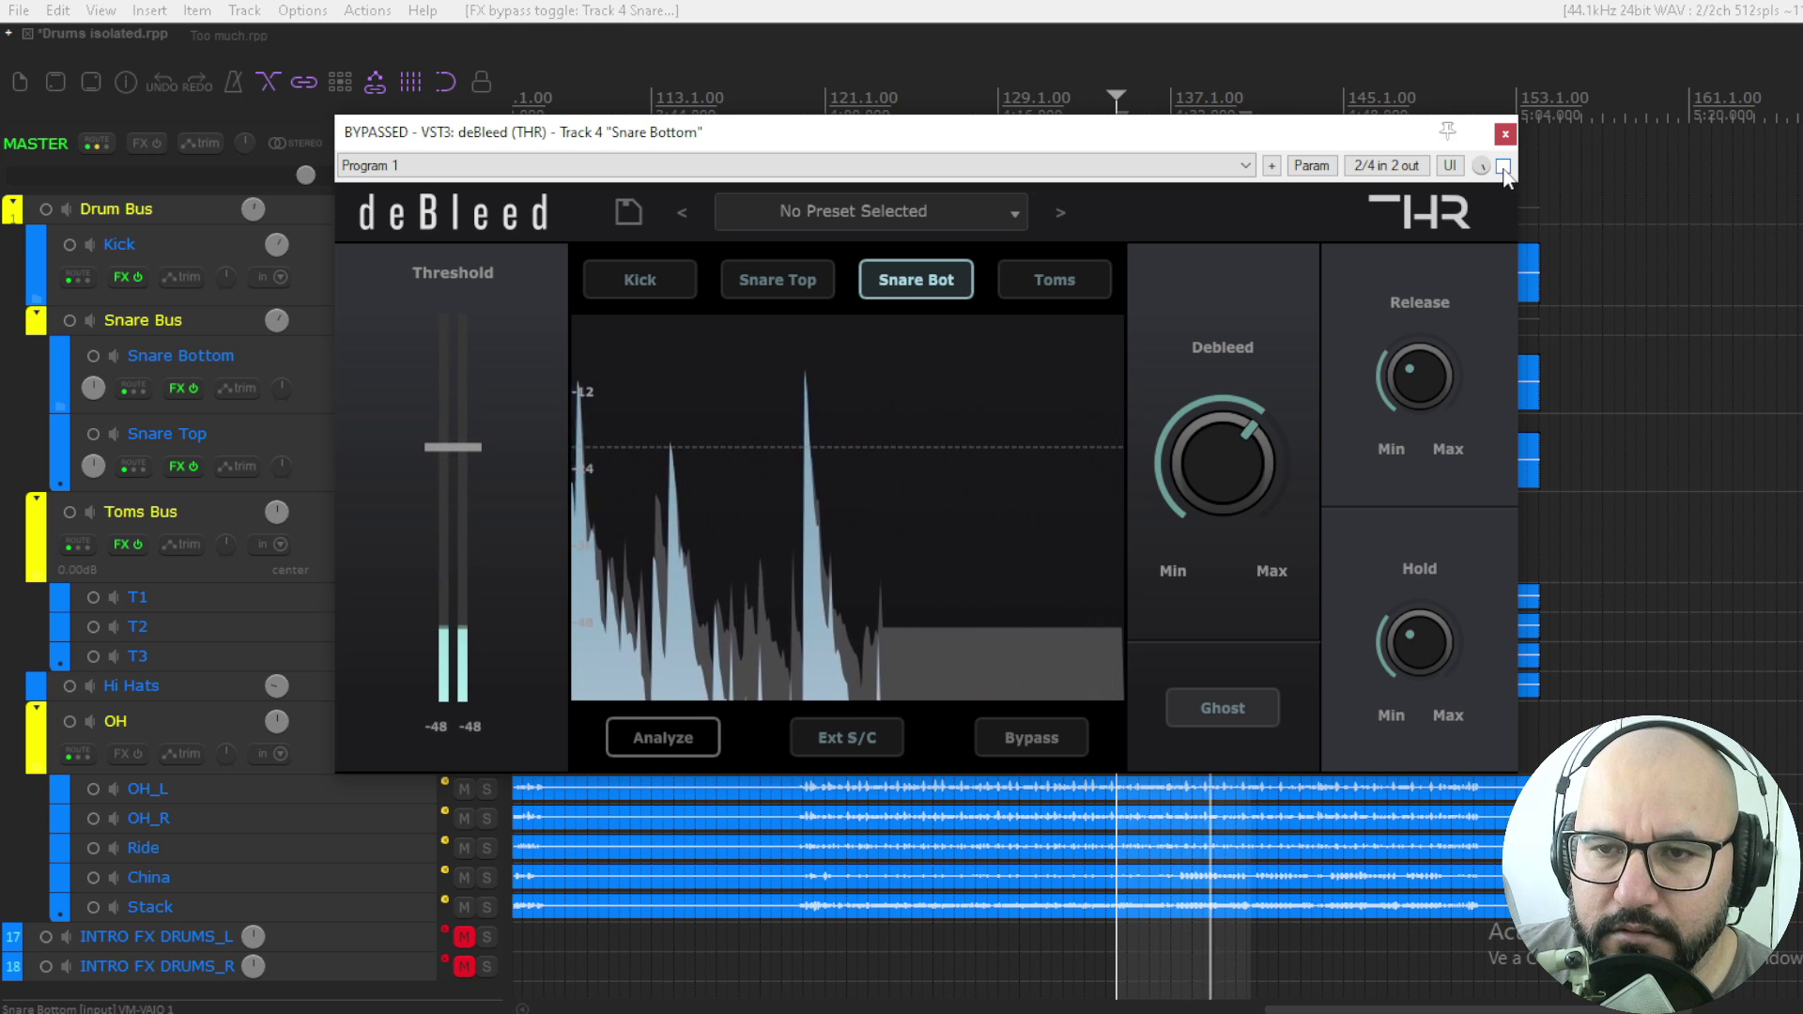
Step: Set Snare Bottom's Release to 1730 ms and lengthen Hold to about two-thirds of its range
left_click(1416, 615)
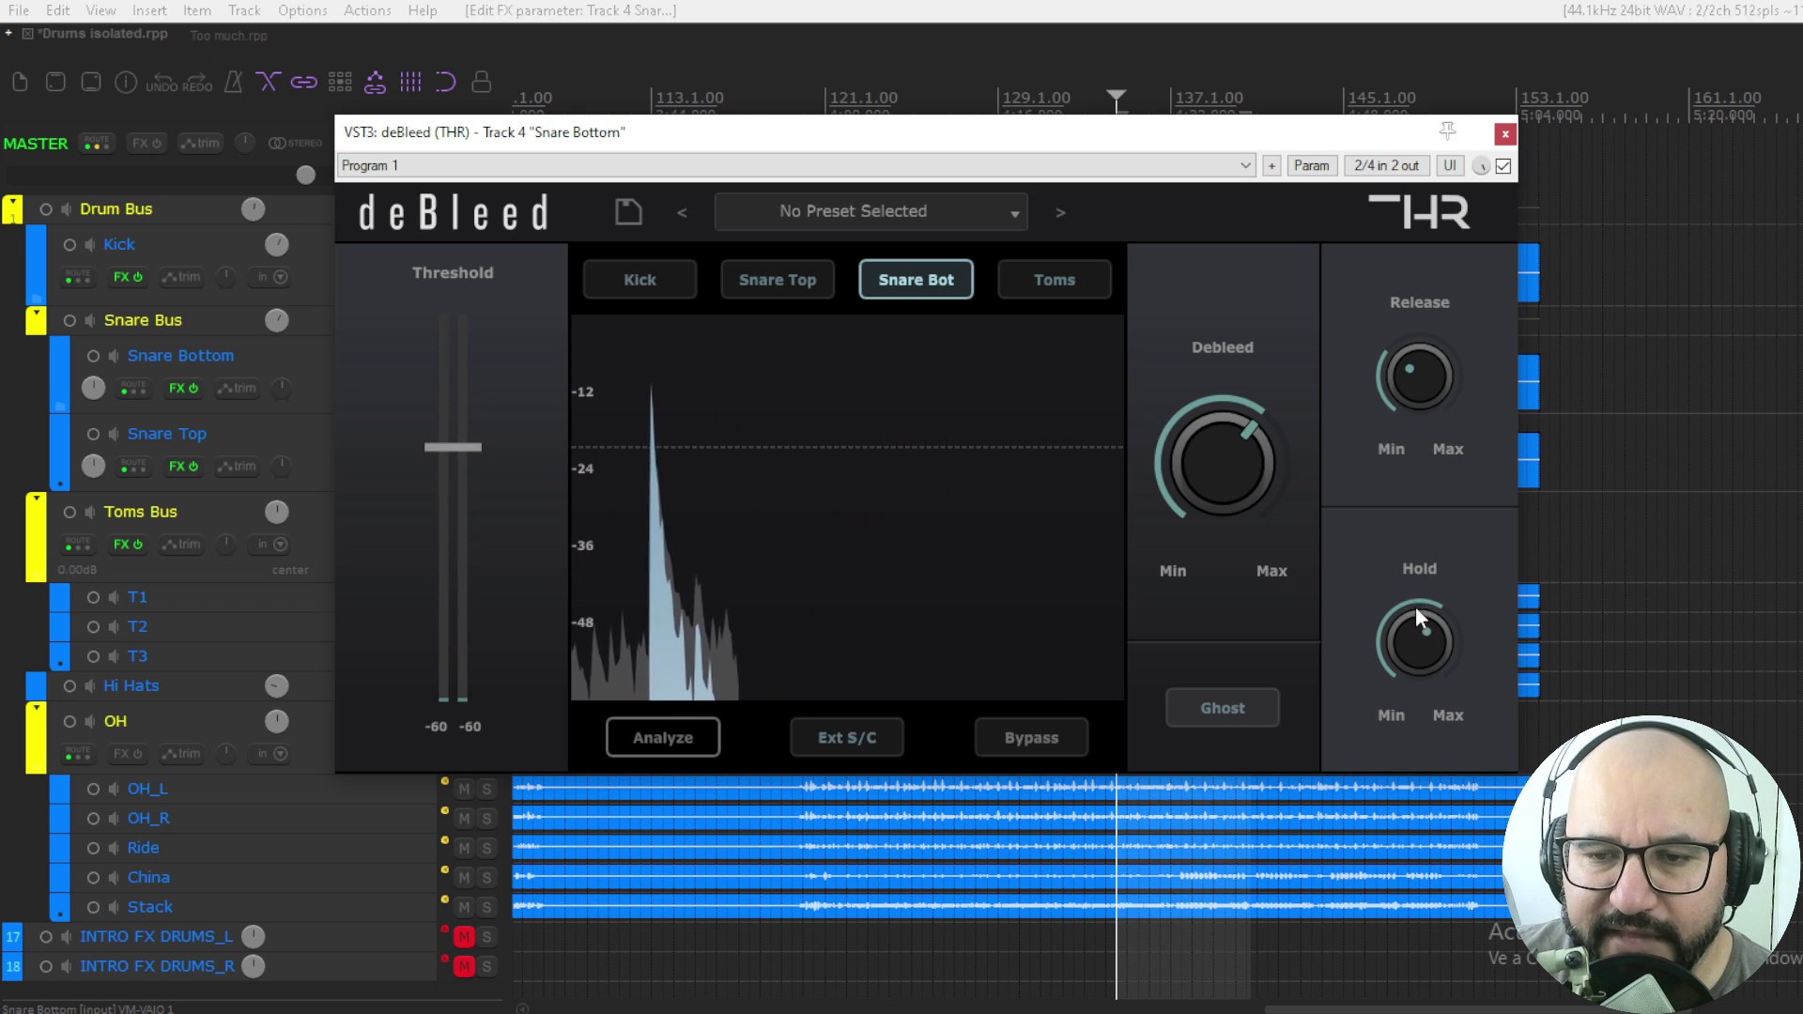
mouse_move(1407, 383)
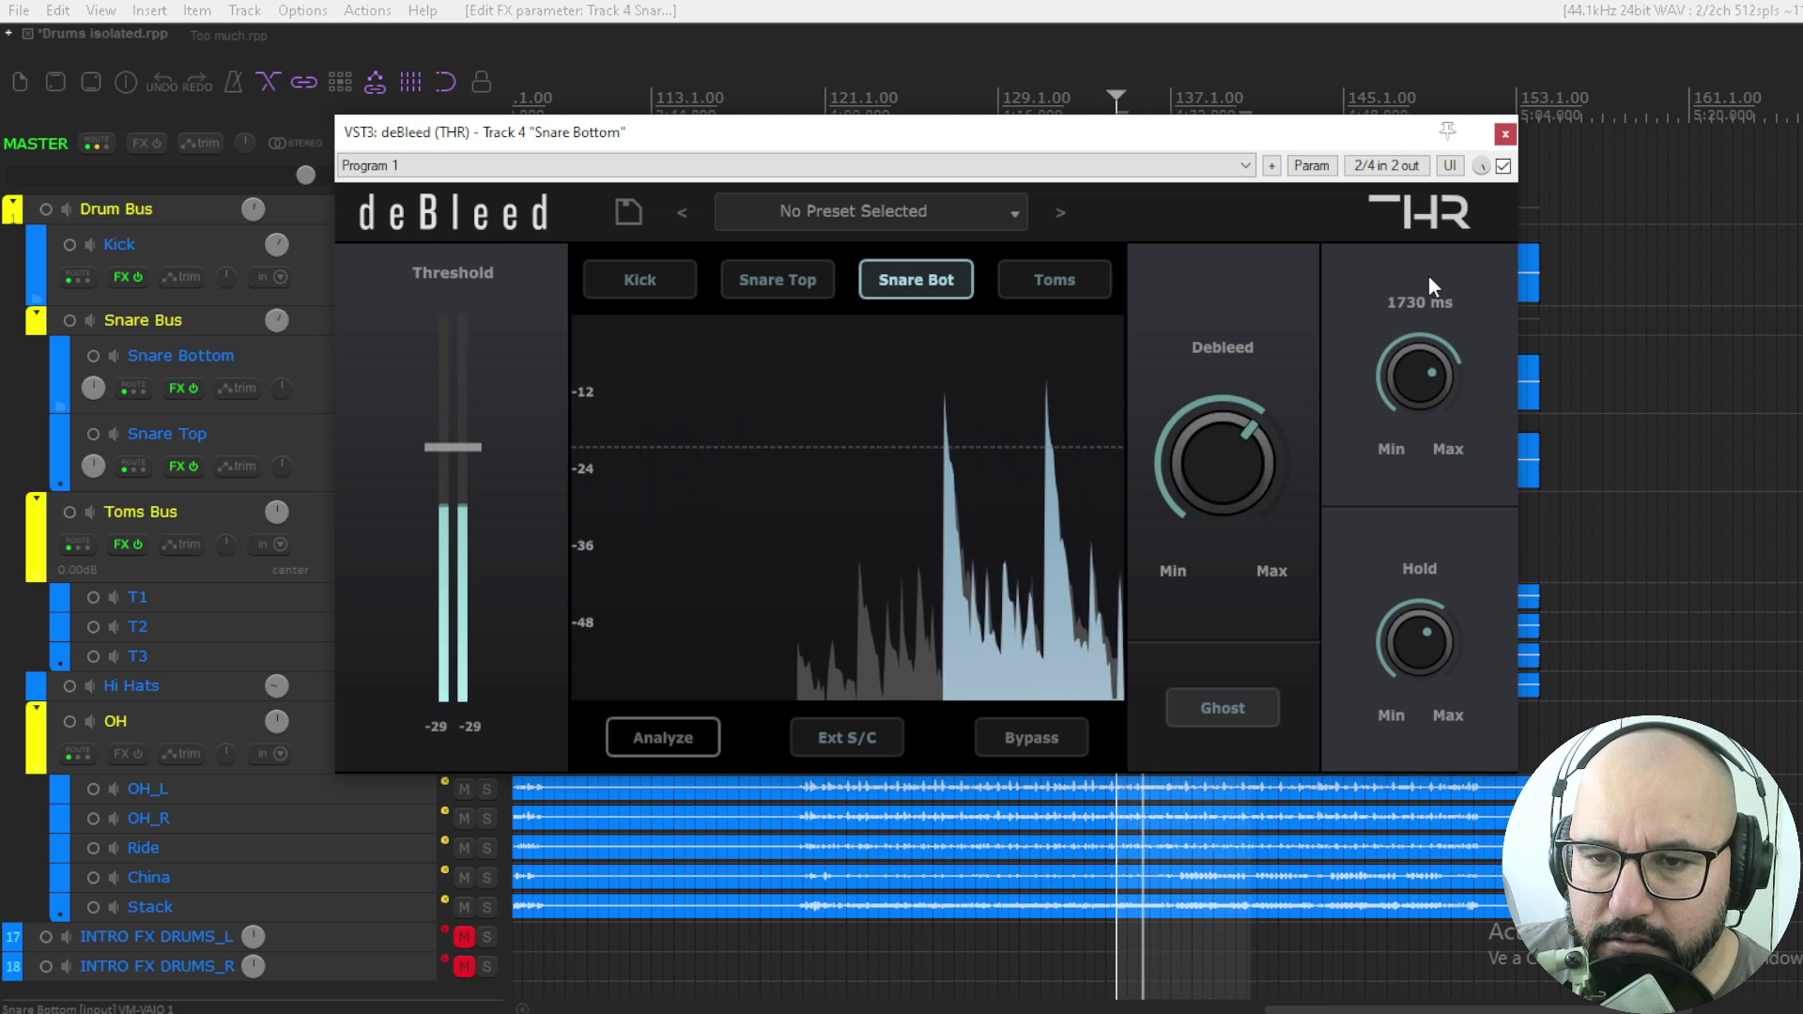
left_click_drag(1411, 613, 1412, 593)
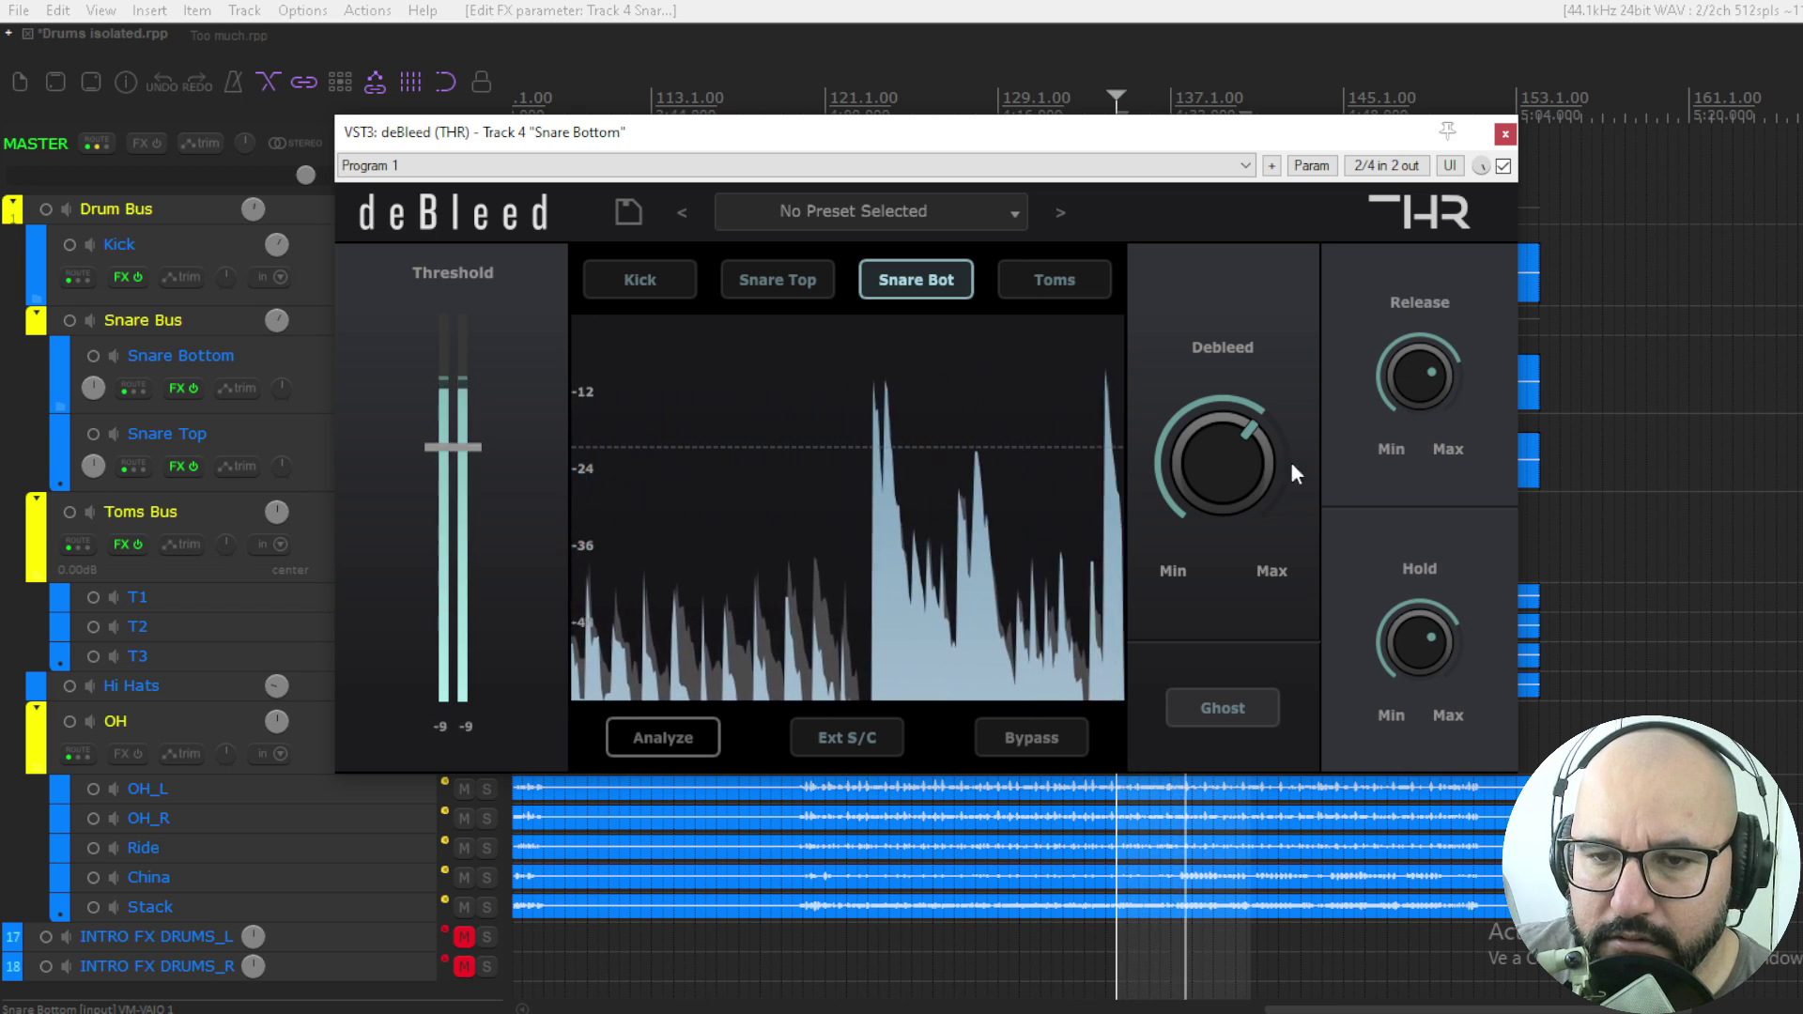
Step: Try Snare Bottom's Debleed at maximum, reduce it to about three-quarters, and raise the threshold to about -20 dB
scroll(1227, 464, "up", 3)
scroll(1228, 465, "up", 1)
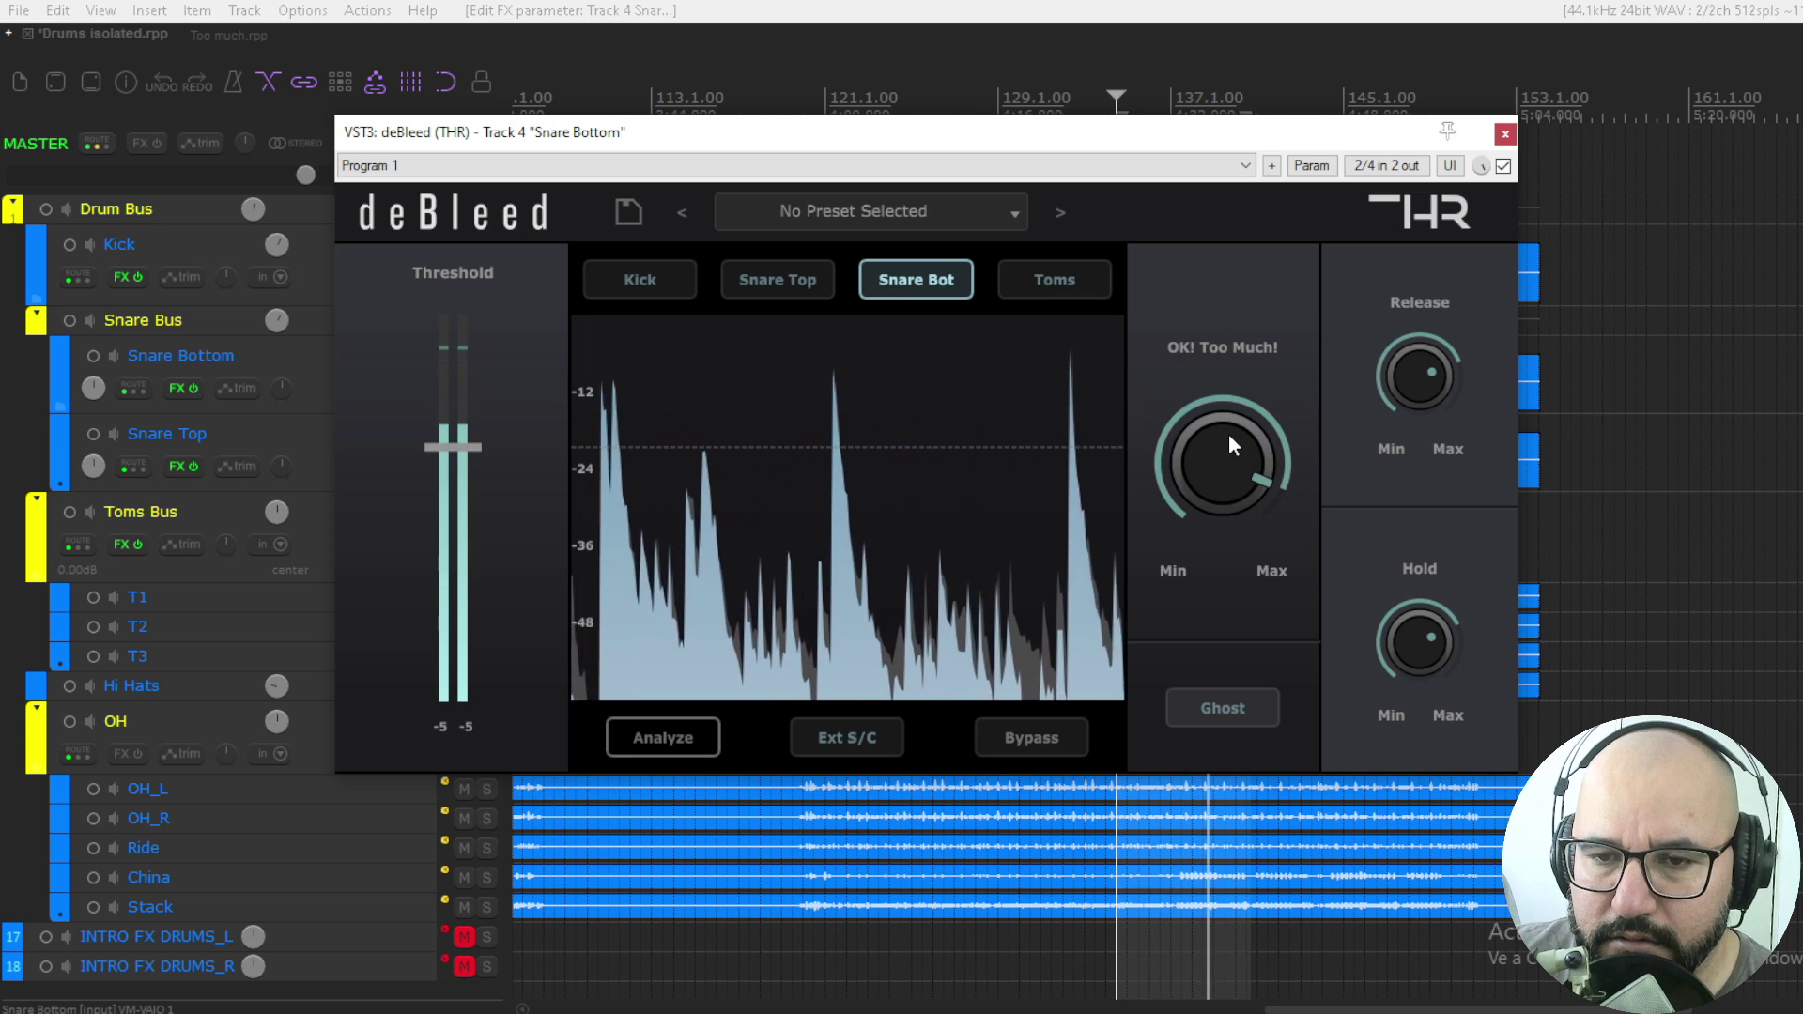
scroll(1228, 466, "down", 2)
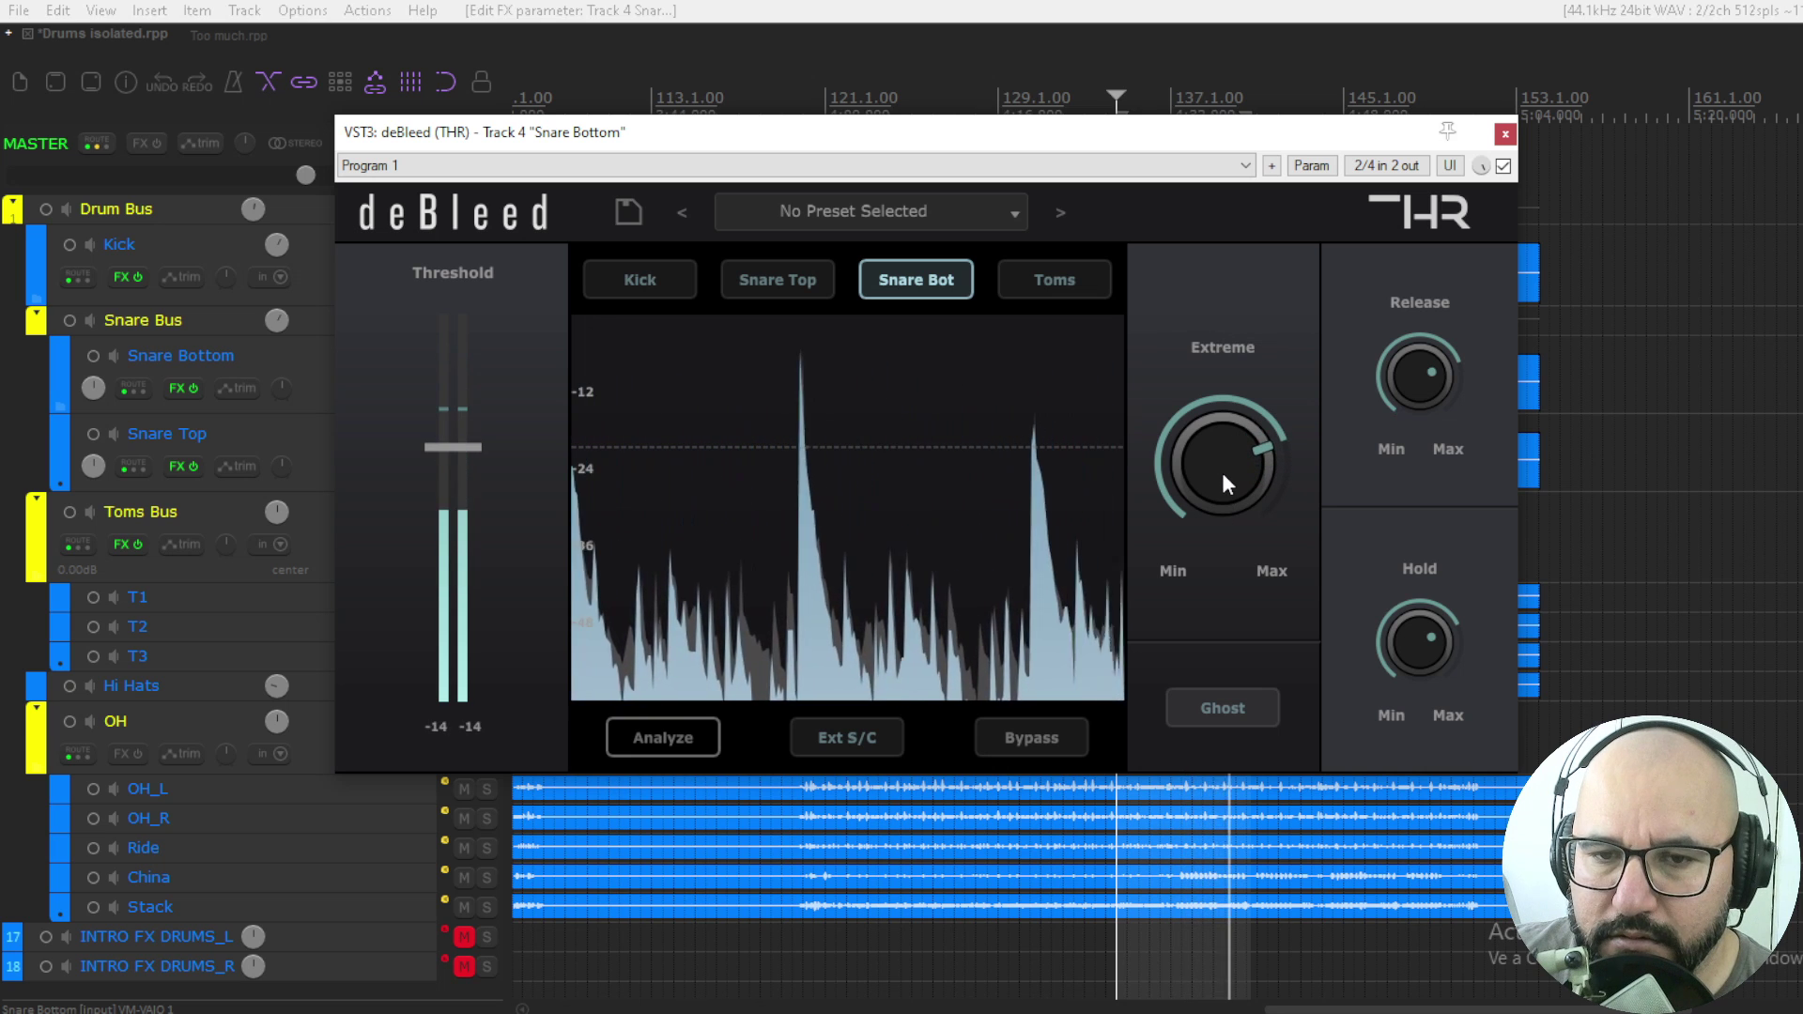
mouse_move(460, 438)
left_mouse_down()
mouse_move(456, 402)
mouse_move(463, 442)
left_mouse_up()
Step: Compare Snare Bottom's sound with deBleed bypassed and active during playback
left_click(1504, 167)
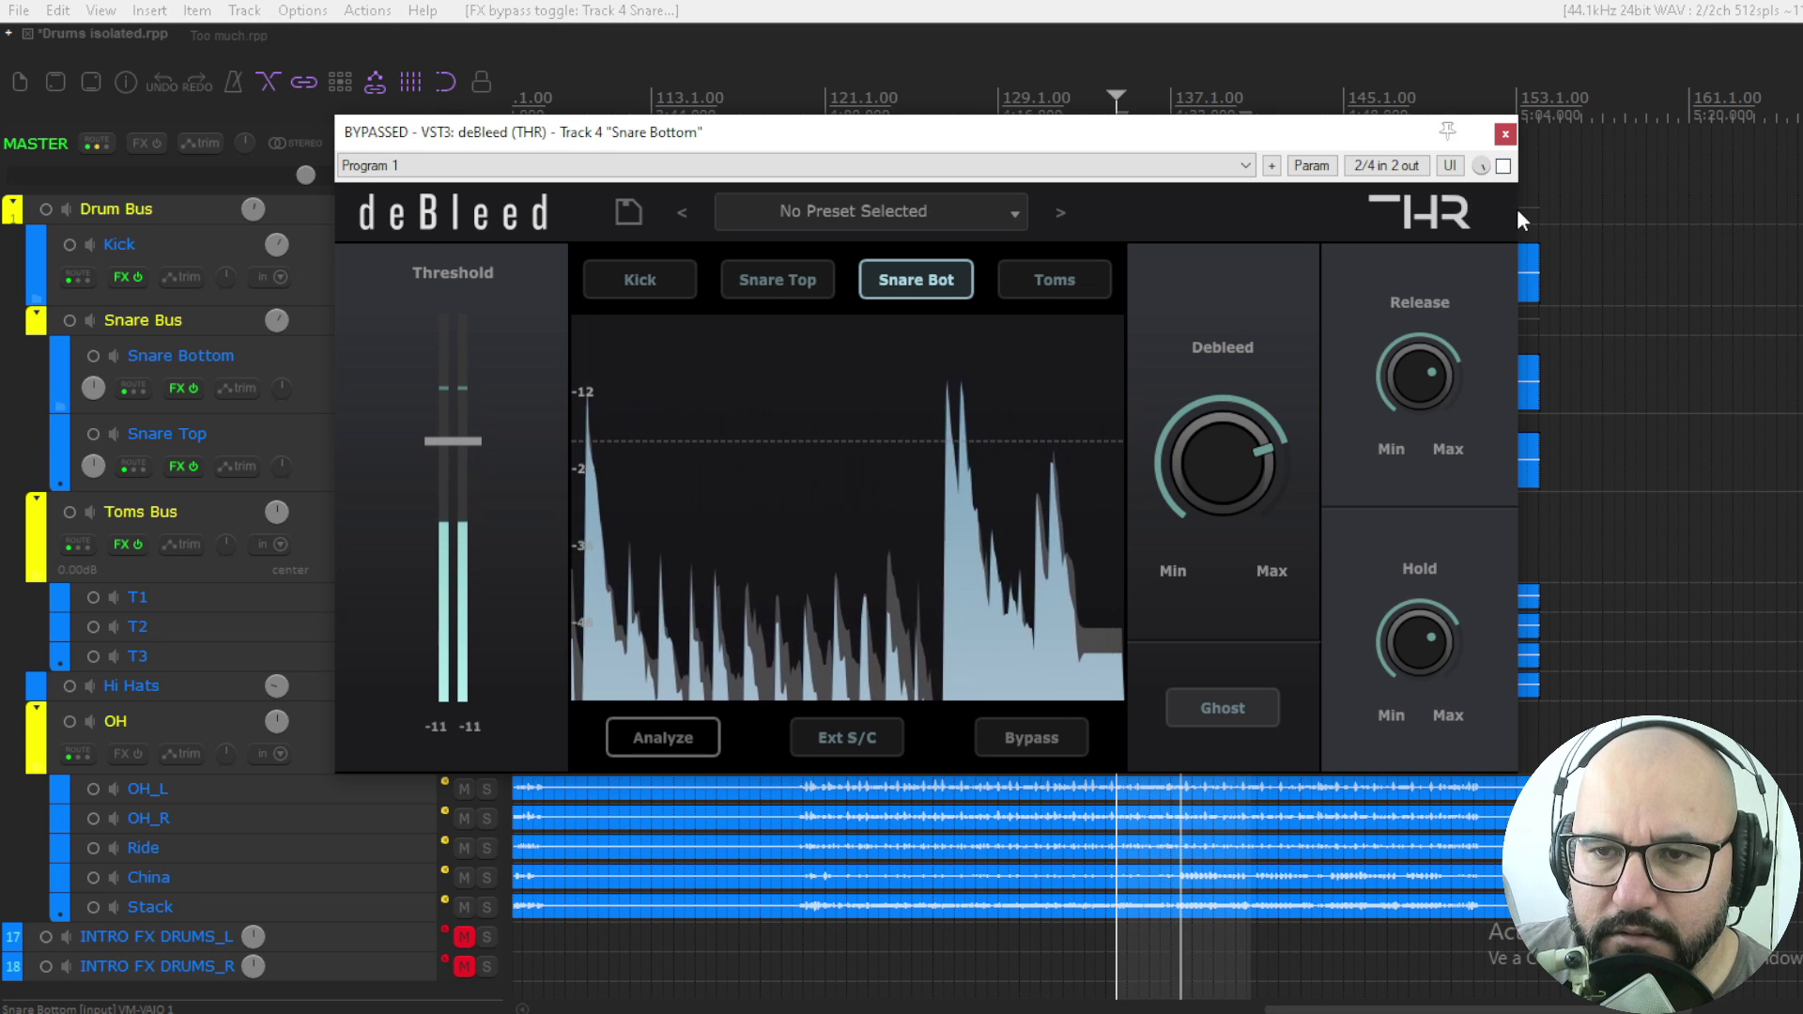
left_click(1503, 166)
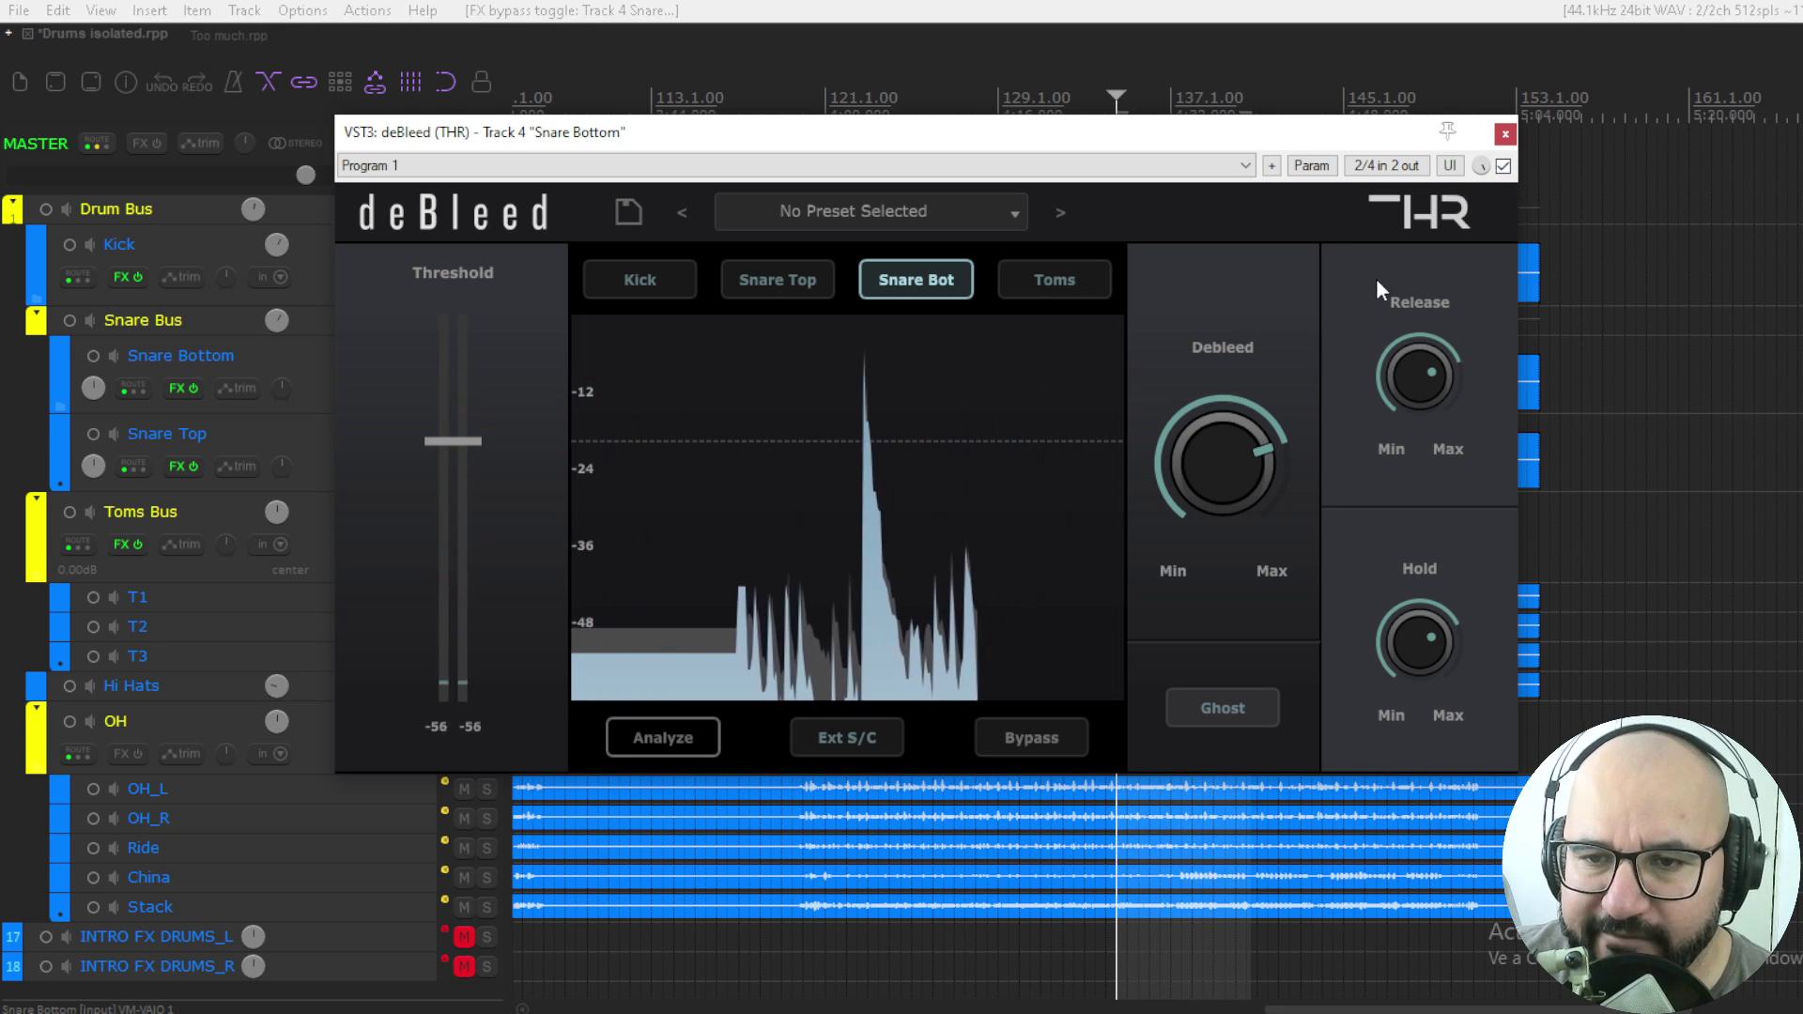
Step: Close Snare Bottom's deBleed window and switch the solo from Snare Bottom to Snare Top
left_click(1506, 133)
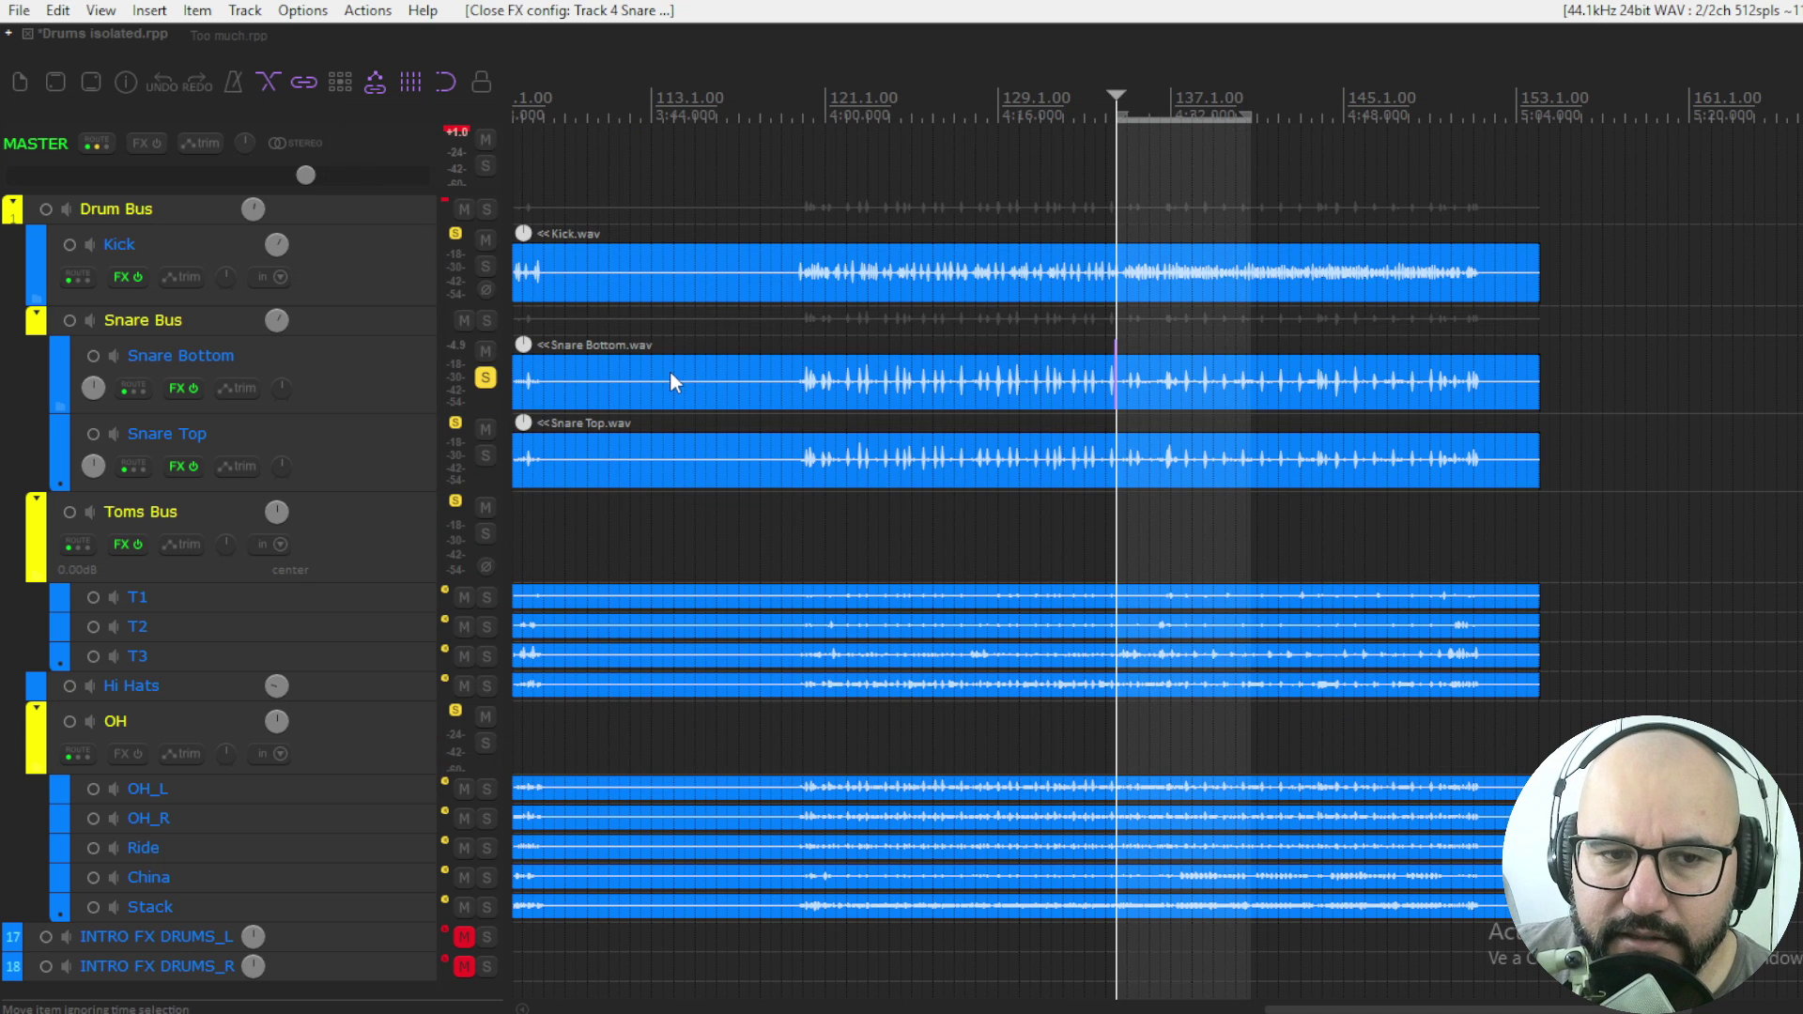
left_click(486, 378)
left_click(485, 456)
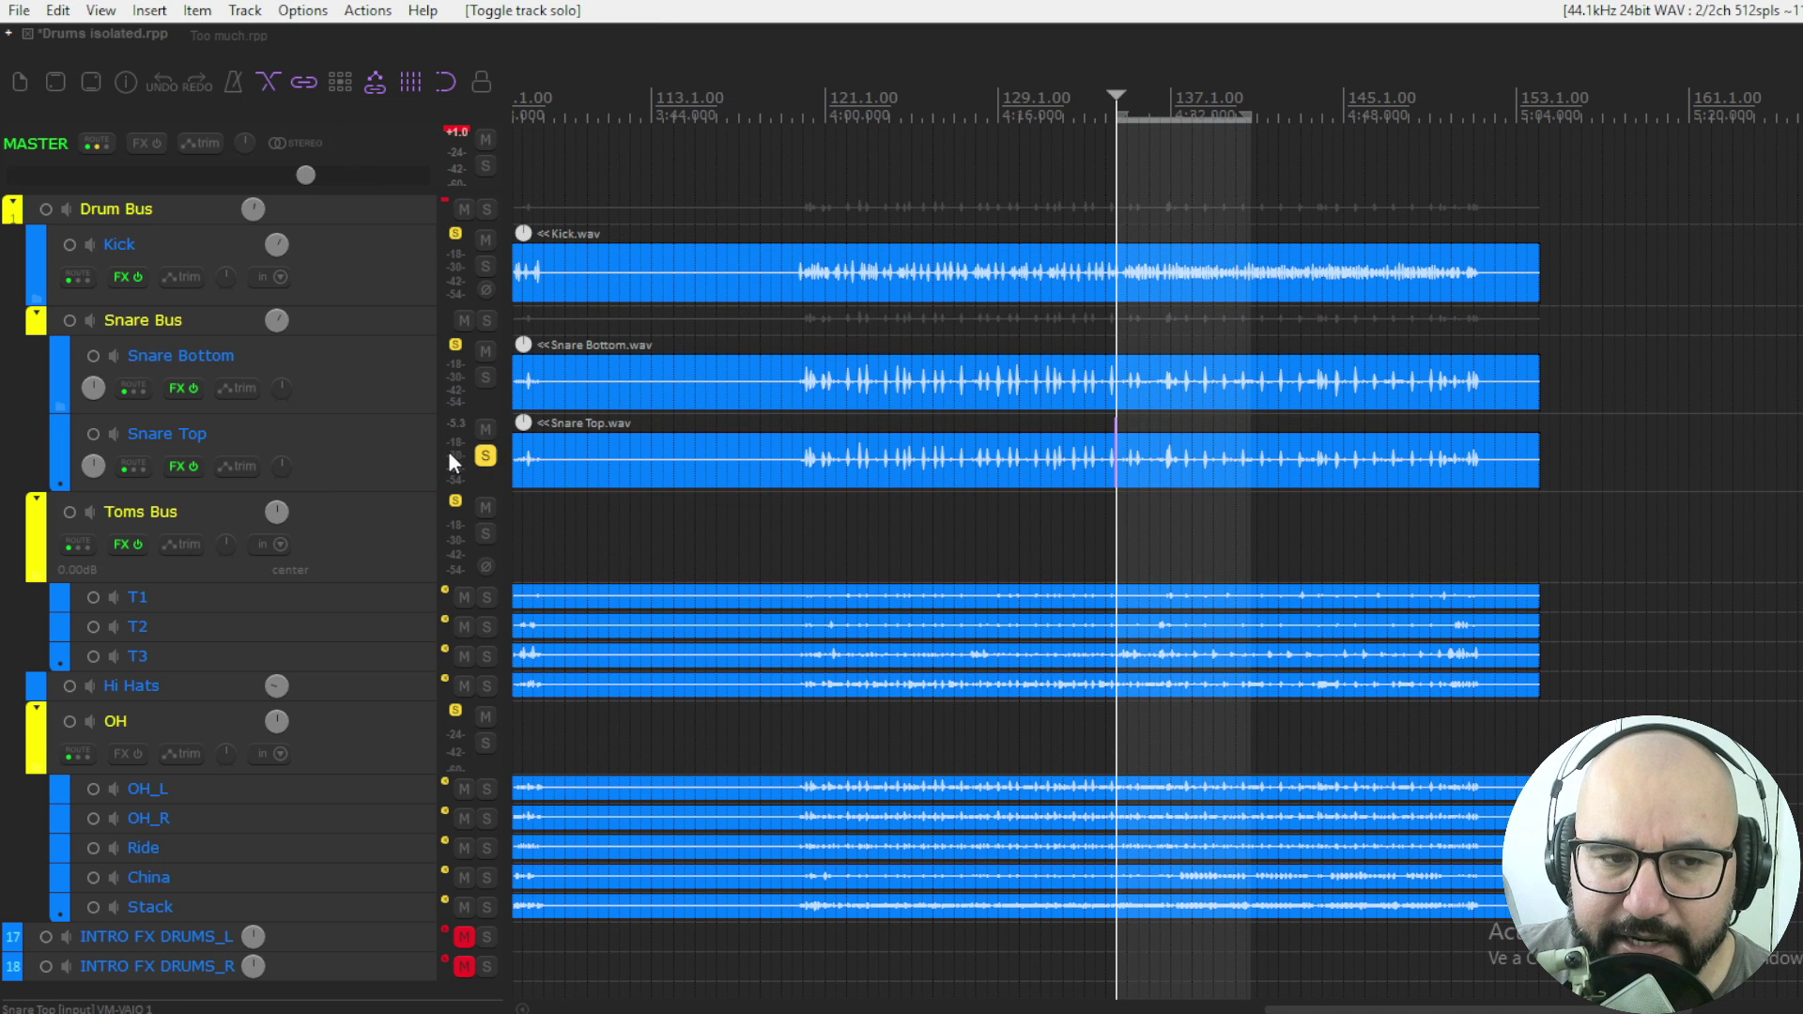
Step: Open deBleed on Snare Top, analyze its signal, and fine-tune the threshold to about -23 dB
right_click(169, 466)
left_click(202, 488)
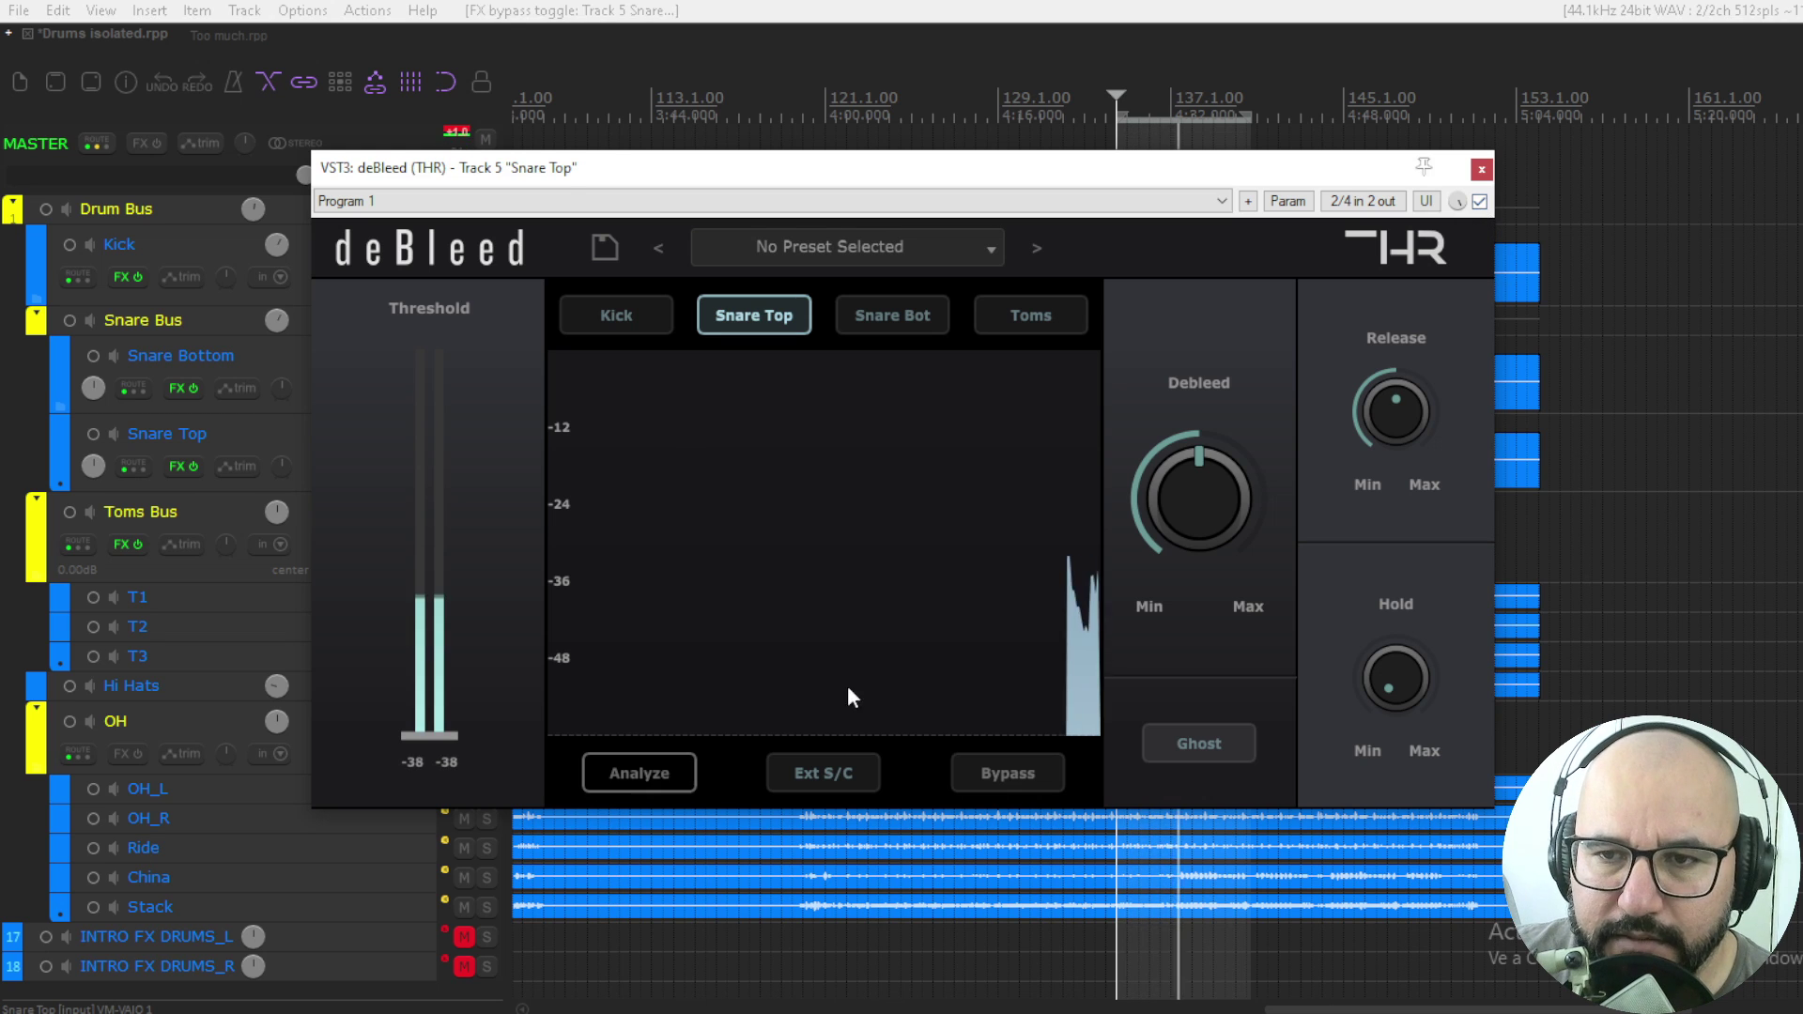
left_click(624, 774)
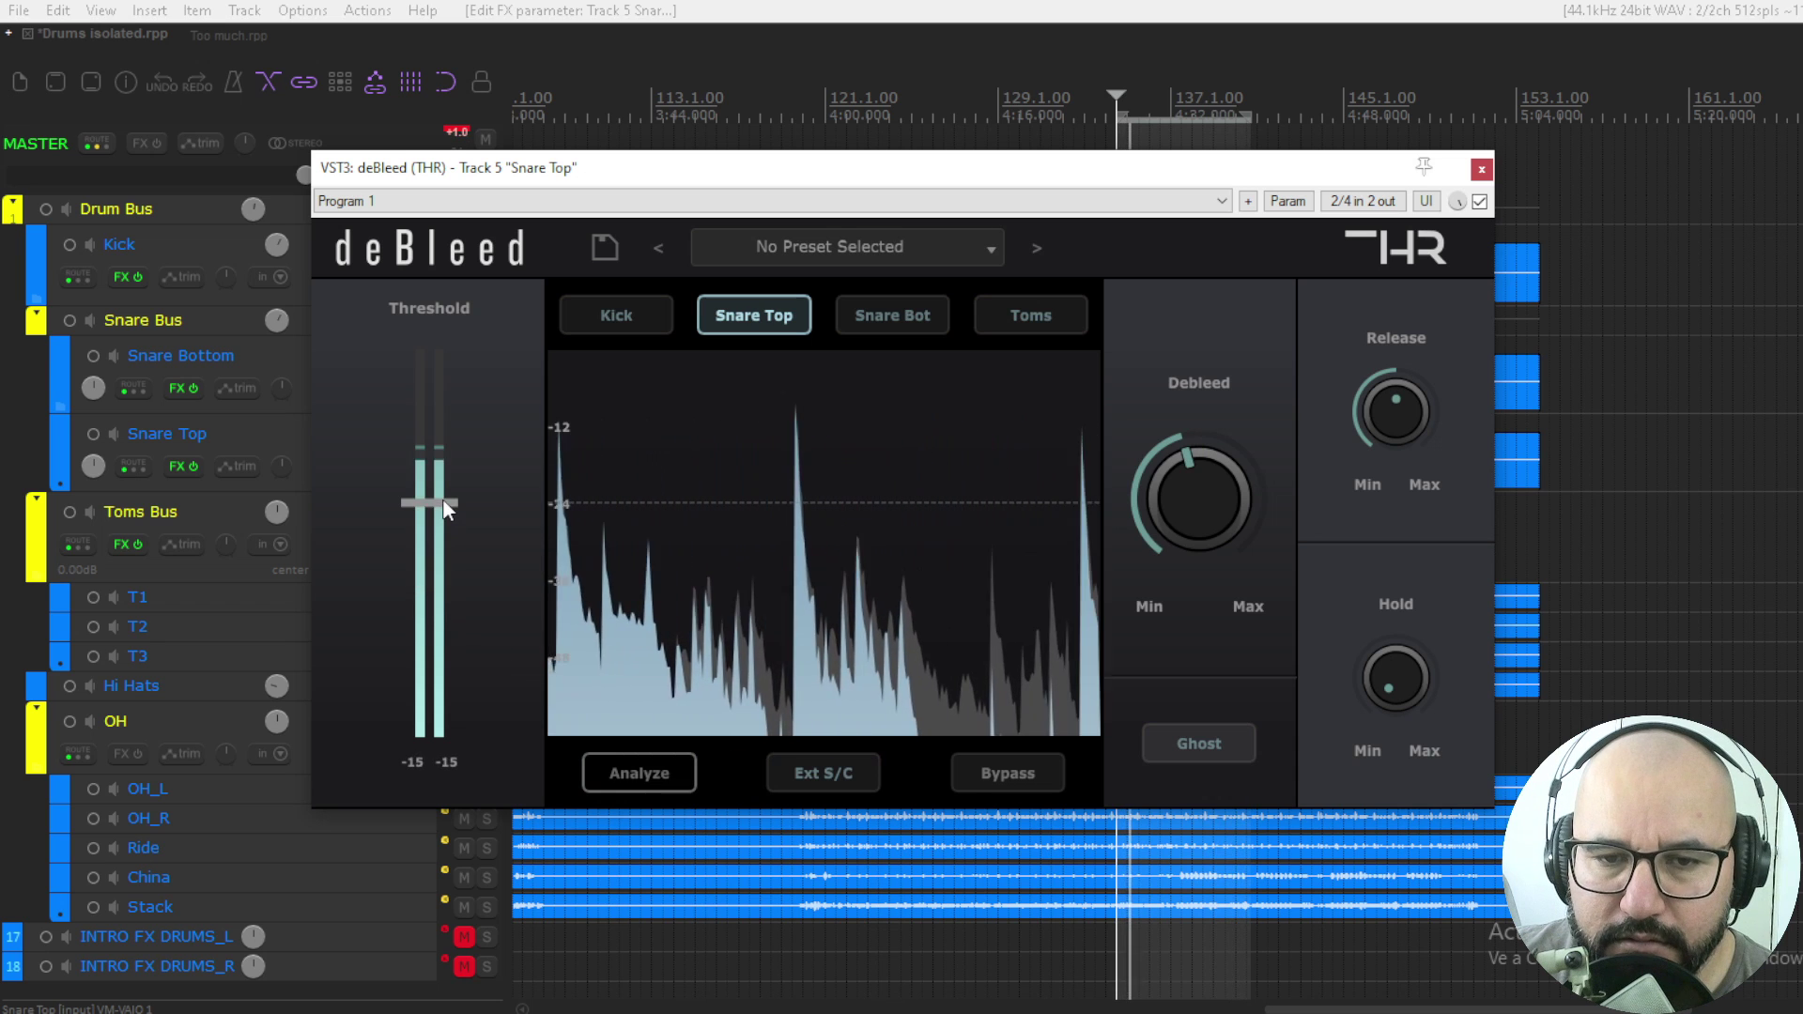
left_click_drag(444, 502, 444, 497)
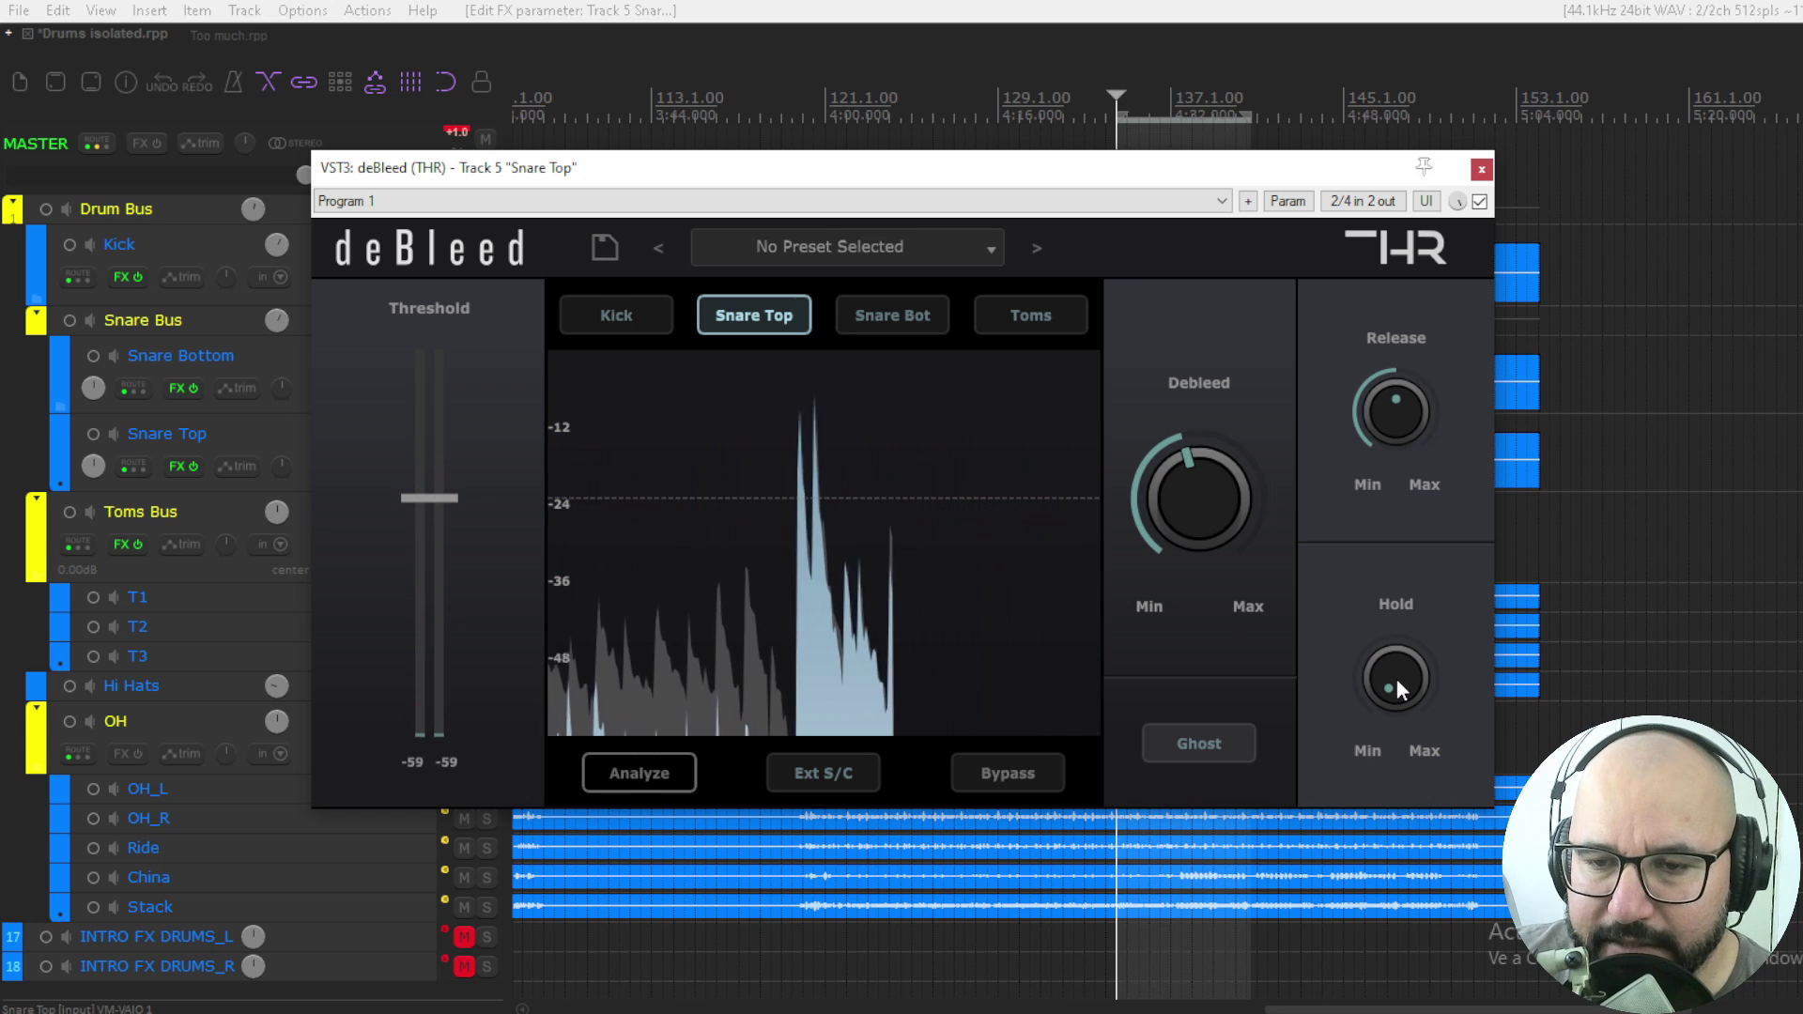
Step: Lengthen Snare Top's Hold to about midway and set its Release to 1837 ms
left_click_drag(1394, 678, 1411, 535)
left_click_drag(1399, 431, 1411, 354)
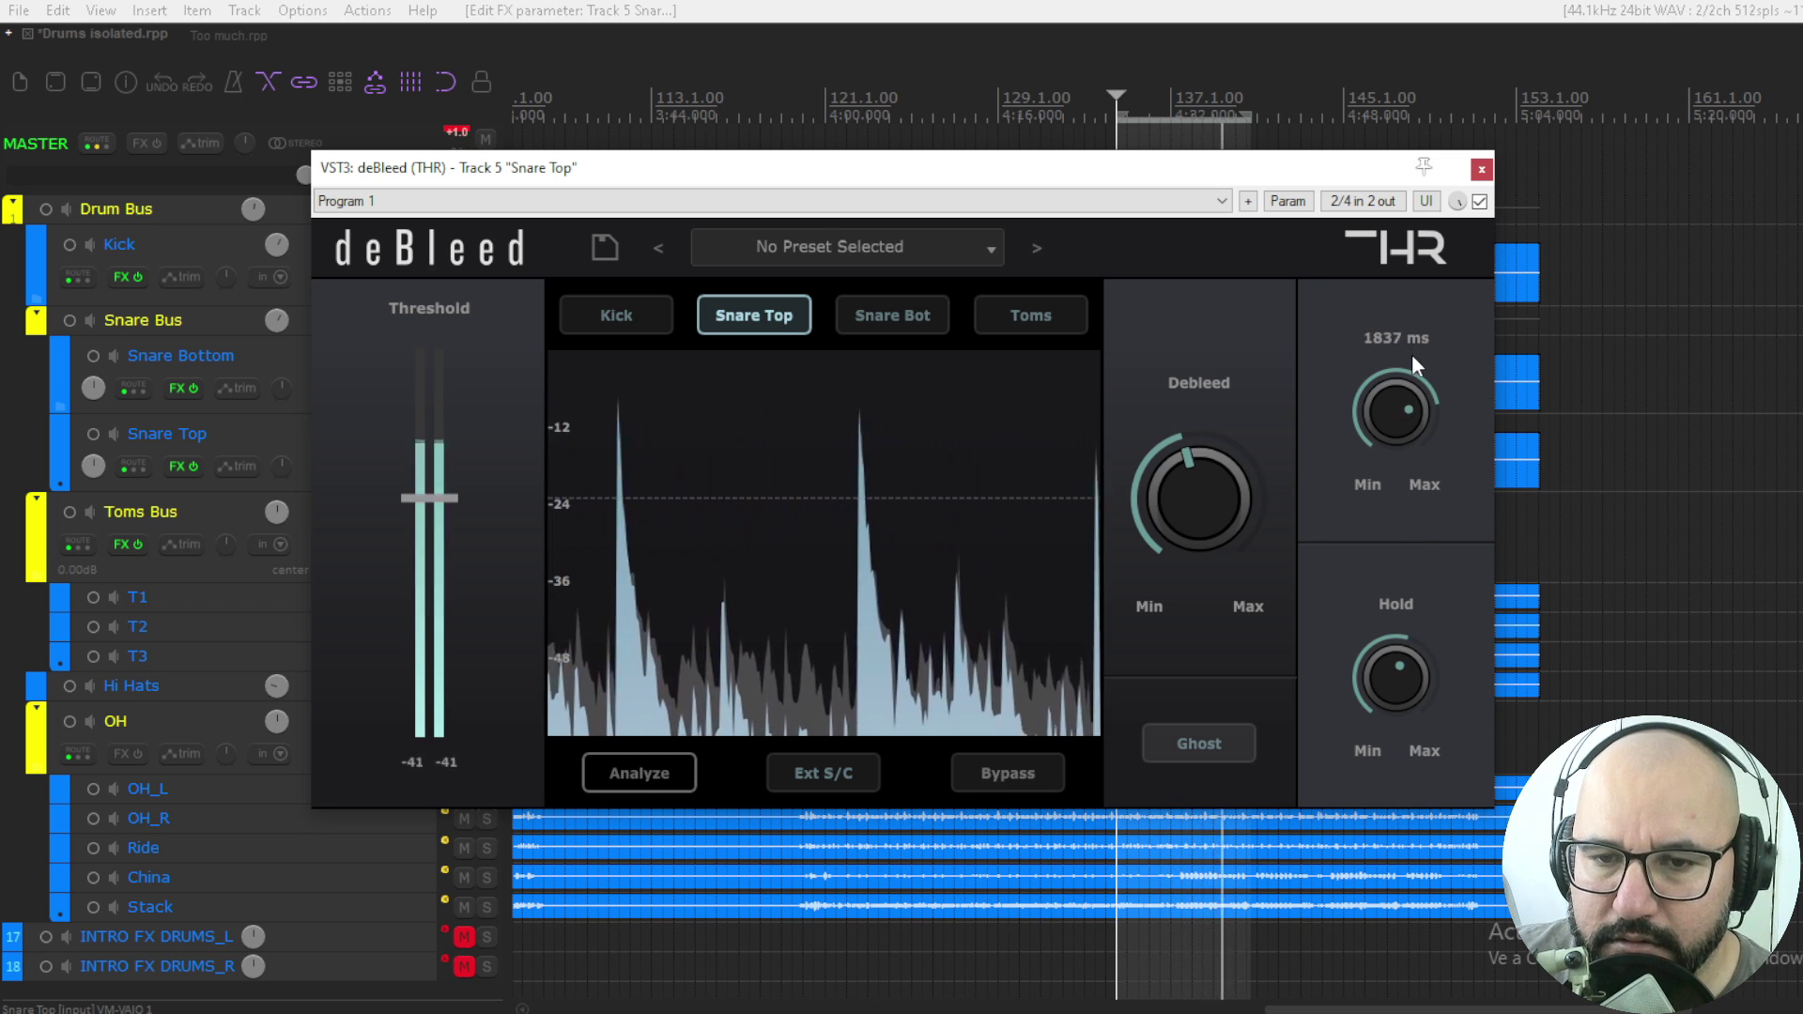
mouse_move(1384, 695)
left_mouse_down()
mouse_move(1384, 667)
mouse_move(1382, 684)
left_mouse_up()
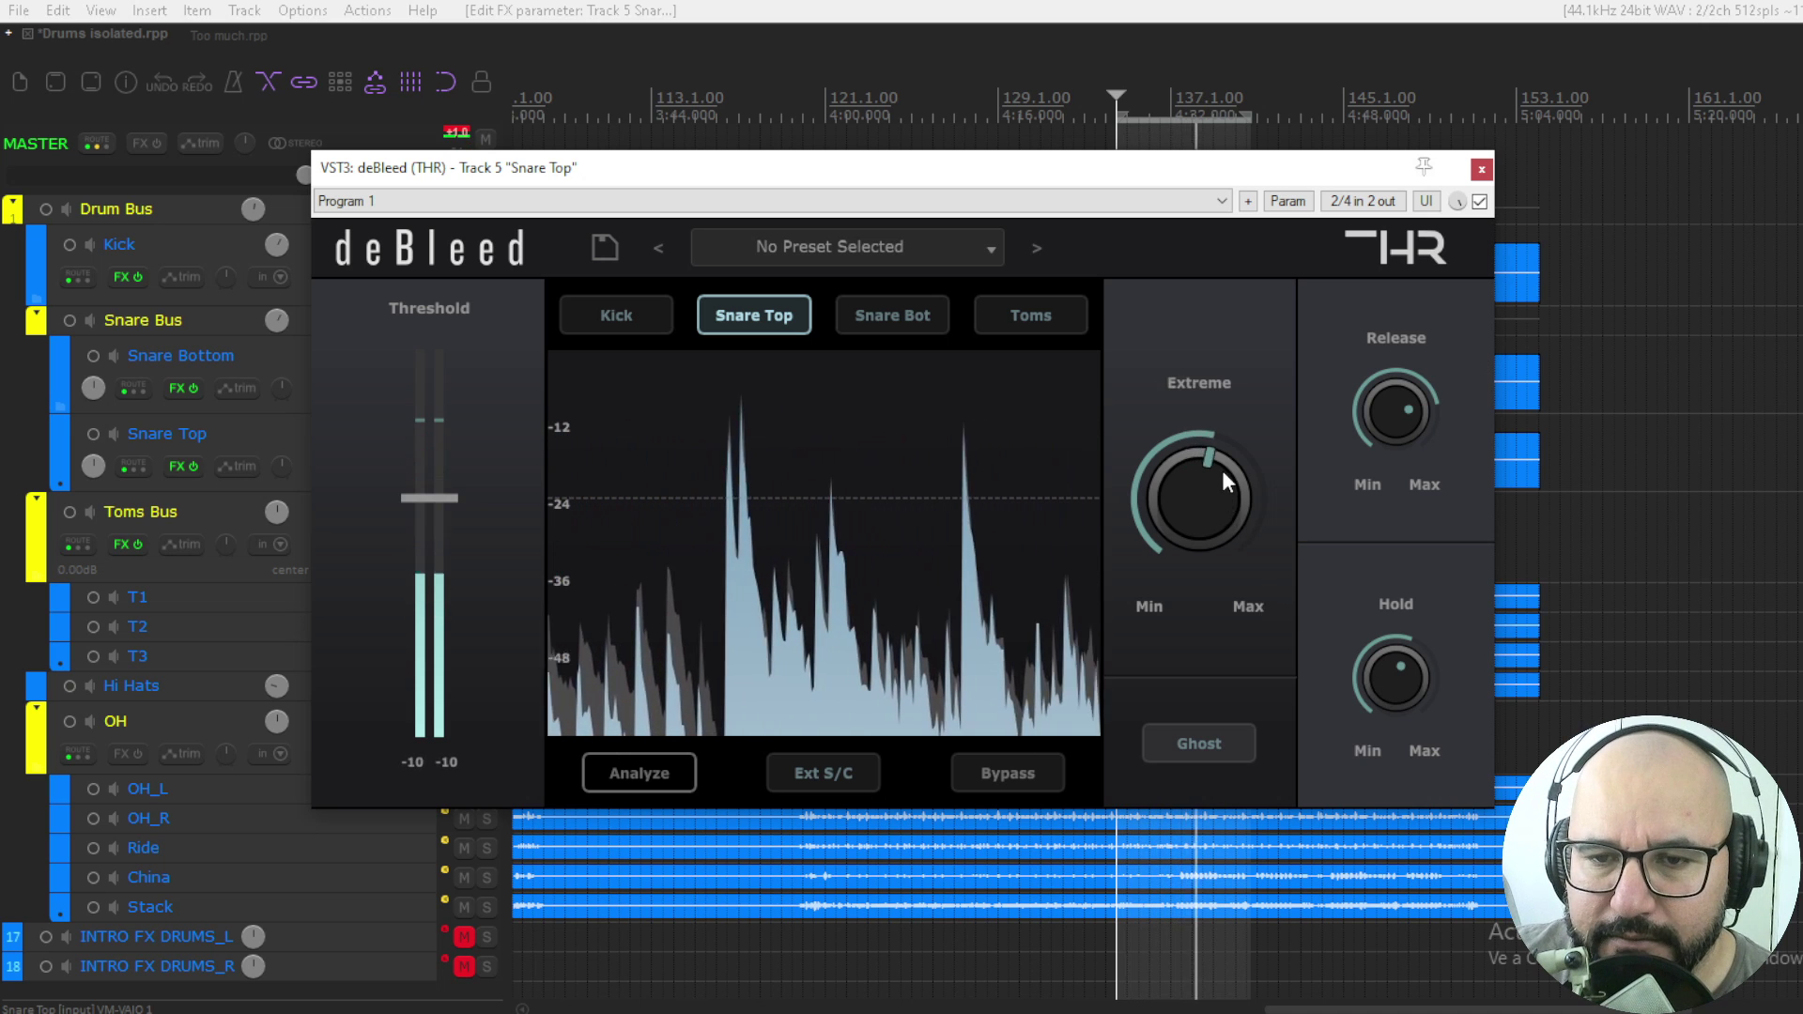
Step: Raise Snare Top's Debleed amount to just past halfway and its threshold to about -21 dB
left_click_drag(1221, 469, 1221, 459)
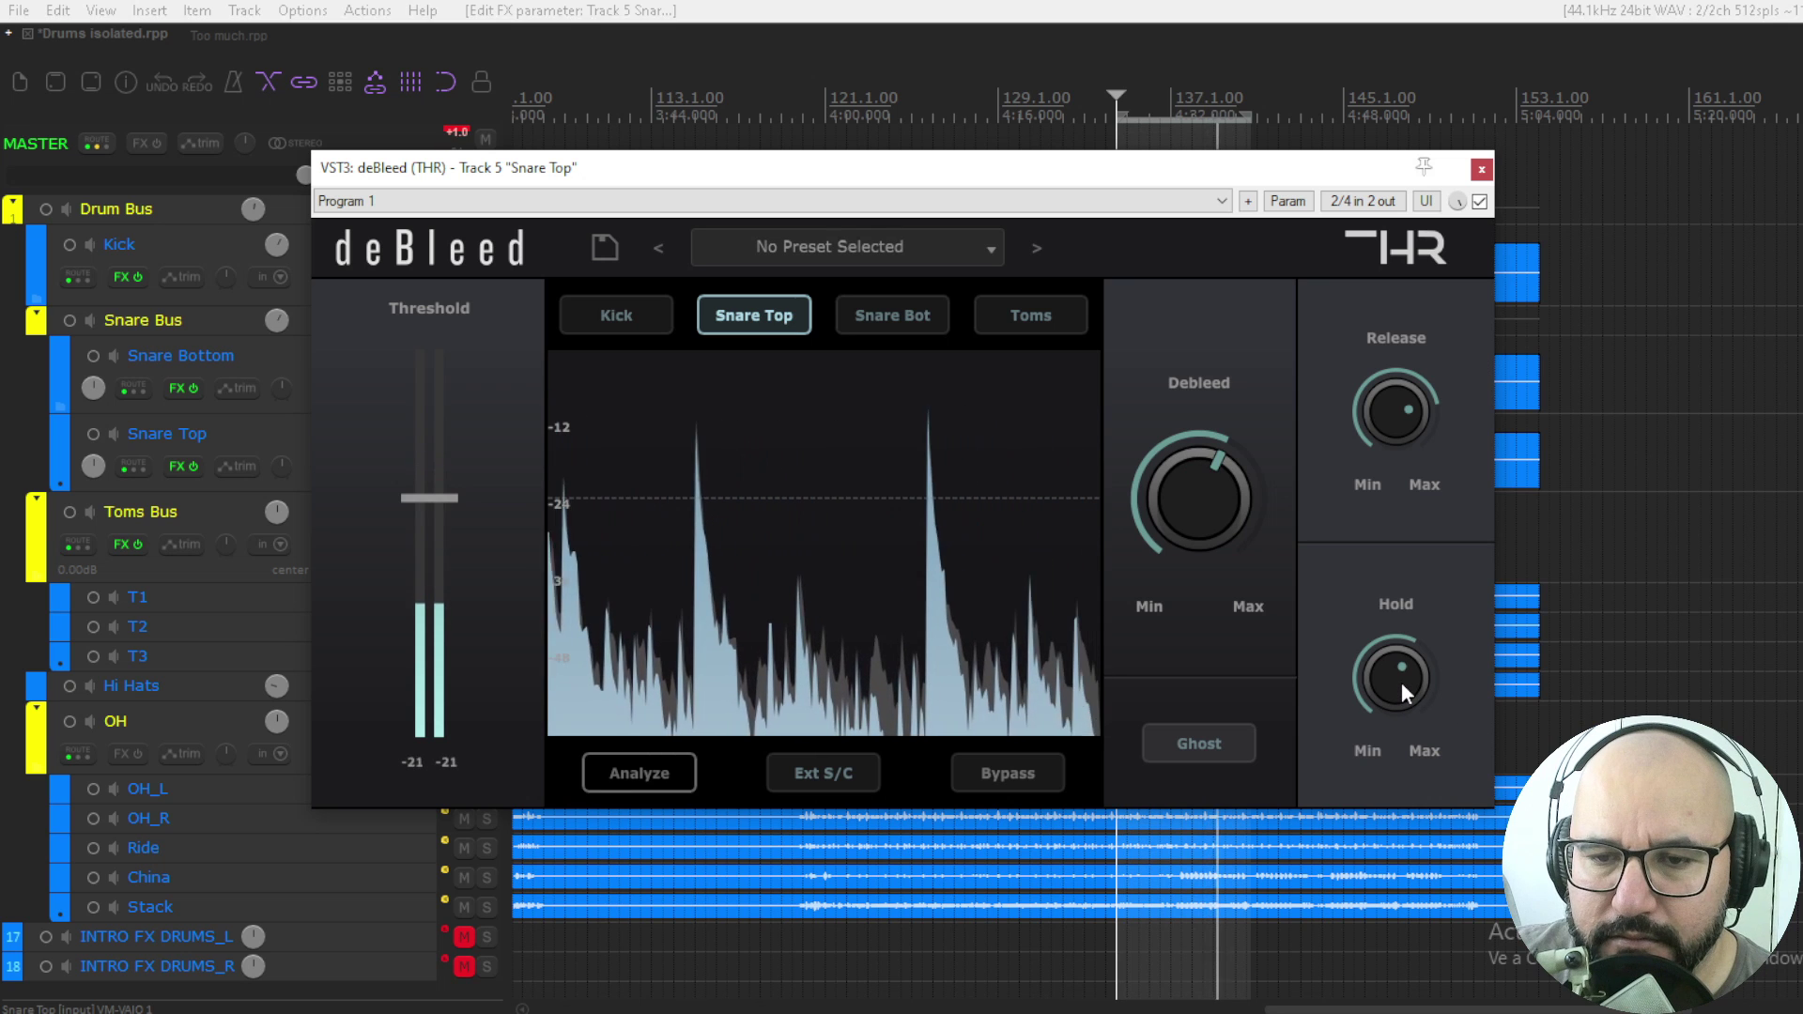
left_click_drag(421, 494, 423, 482)
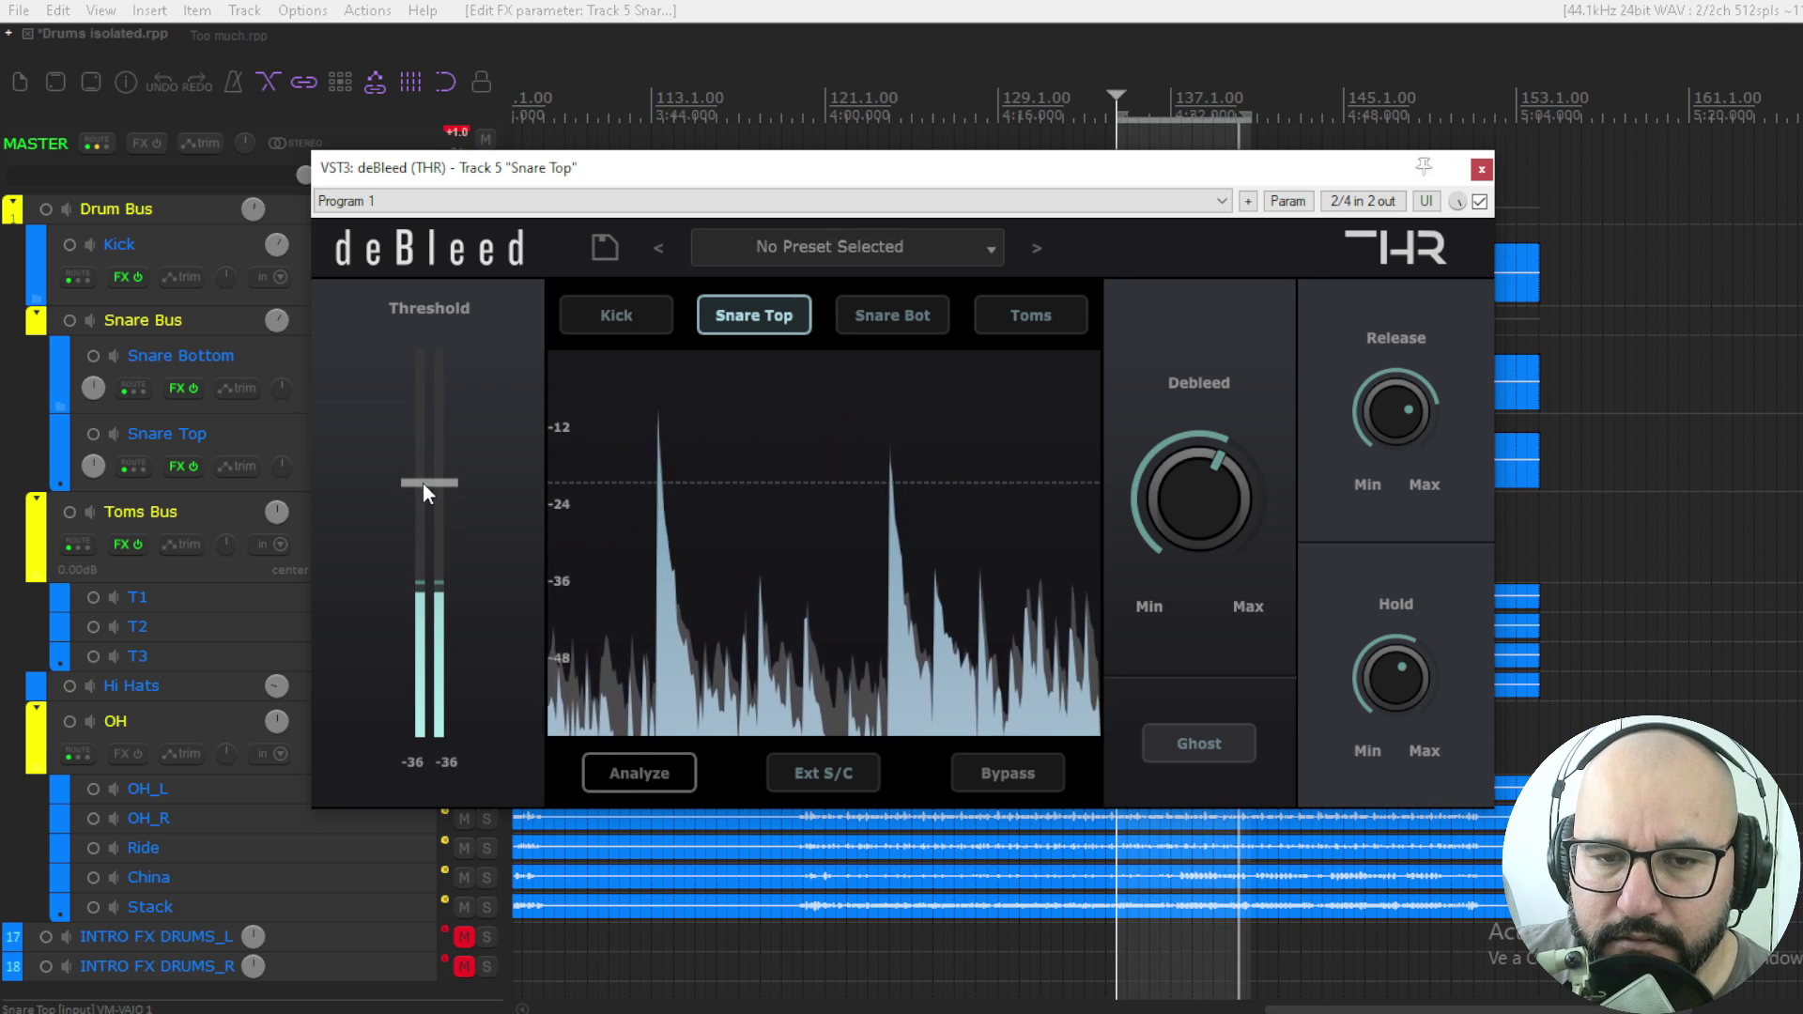
Step: Compare Snare Top's sound with deBleed bypassed and active during playback
left_click(1481, 201)
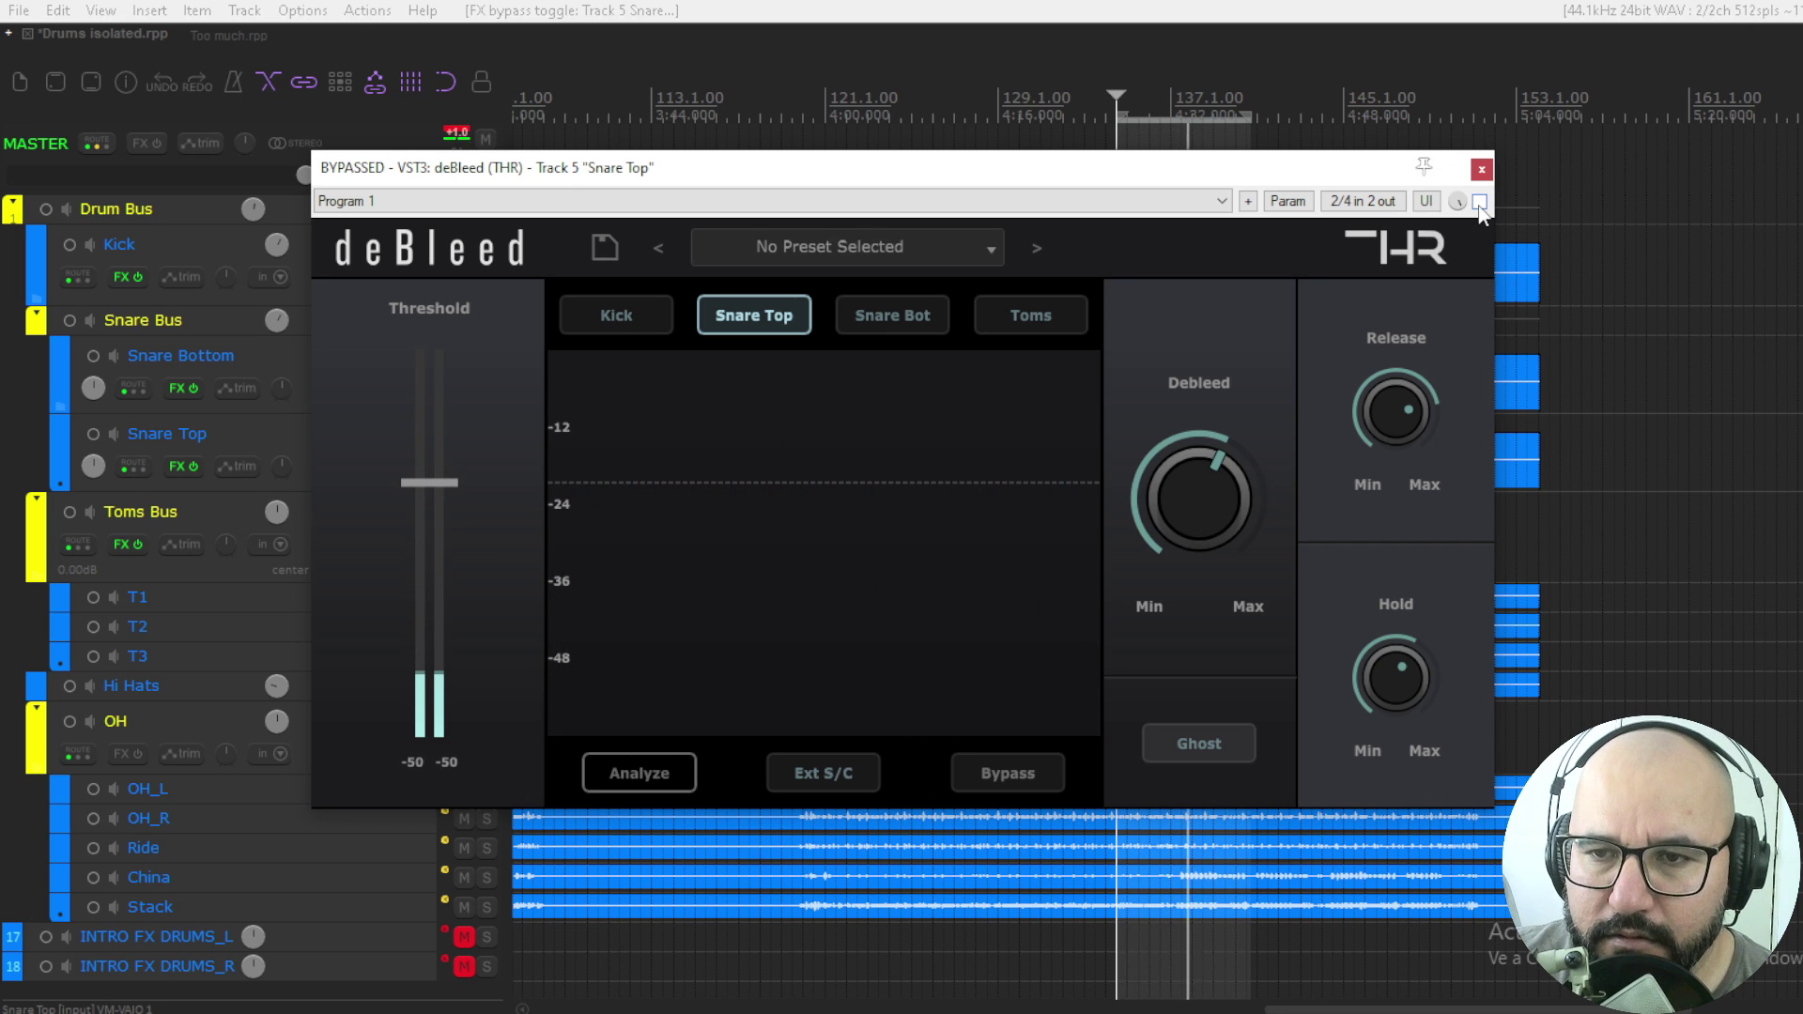
left_click(1480, 202)
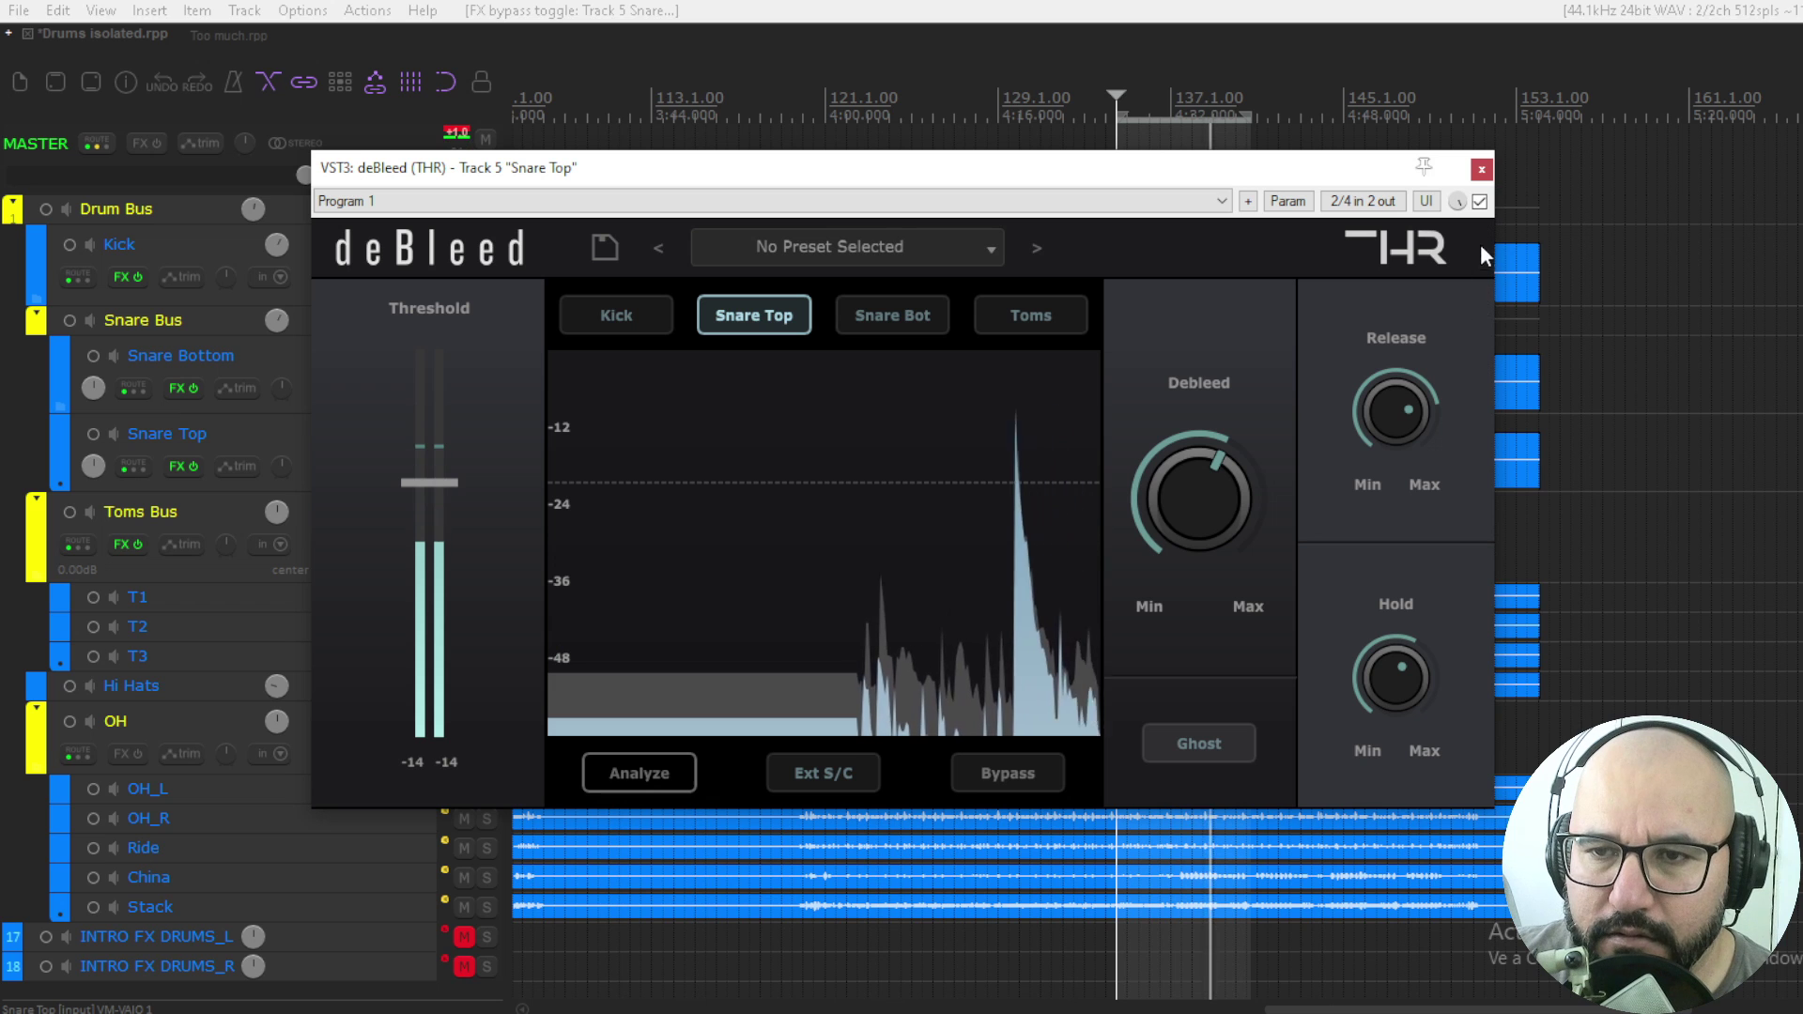
Step: Stop playback, close Snare Top's deBleed window, and switch the solo from Snare Top to the Toms Bus
key("space")
key("Escape")
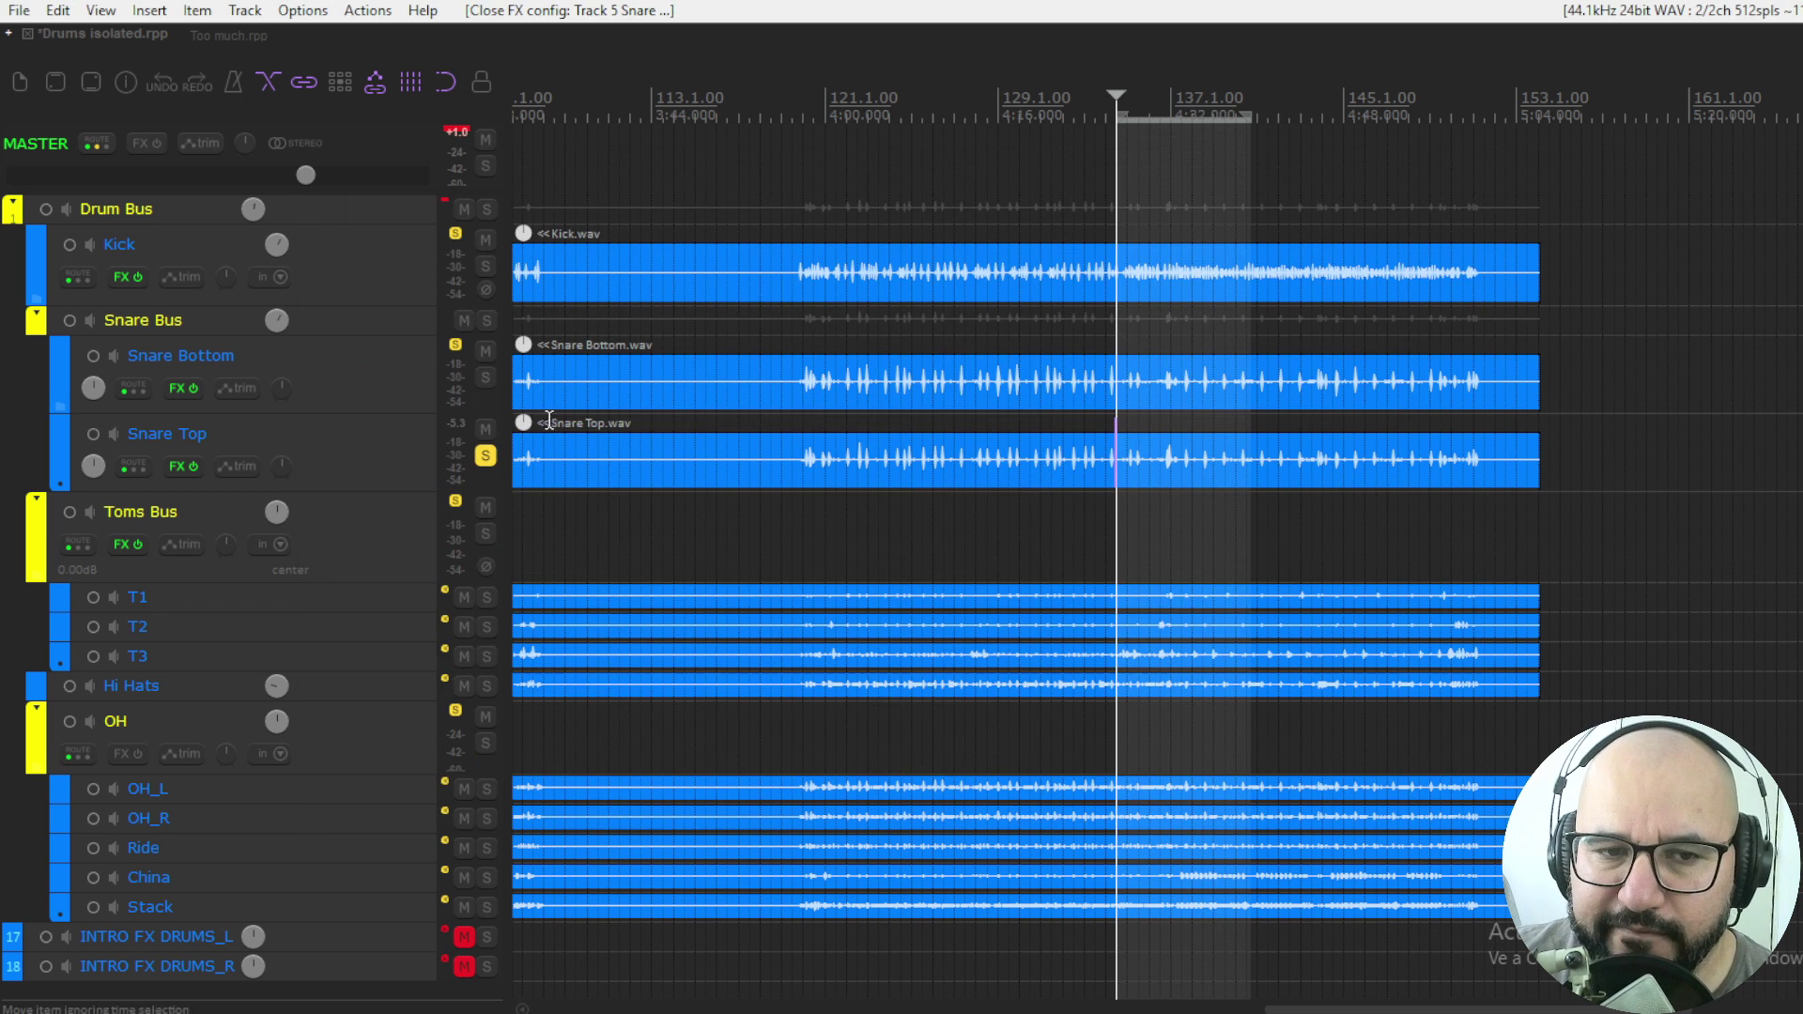
left_click(486, 456)
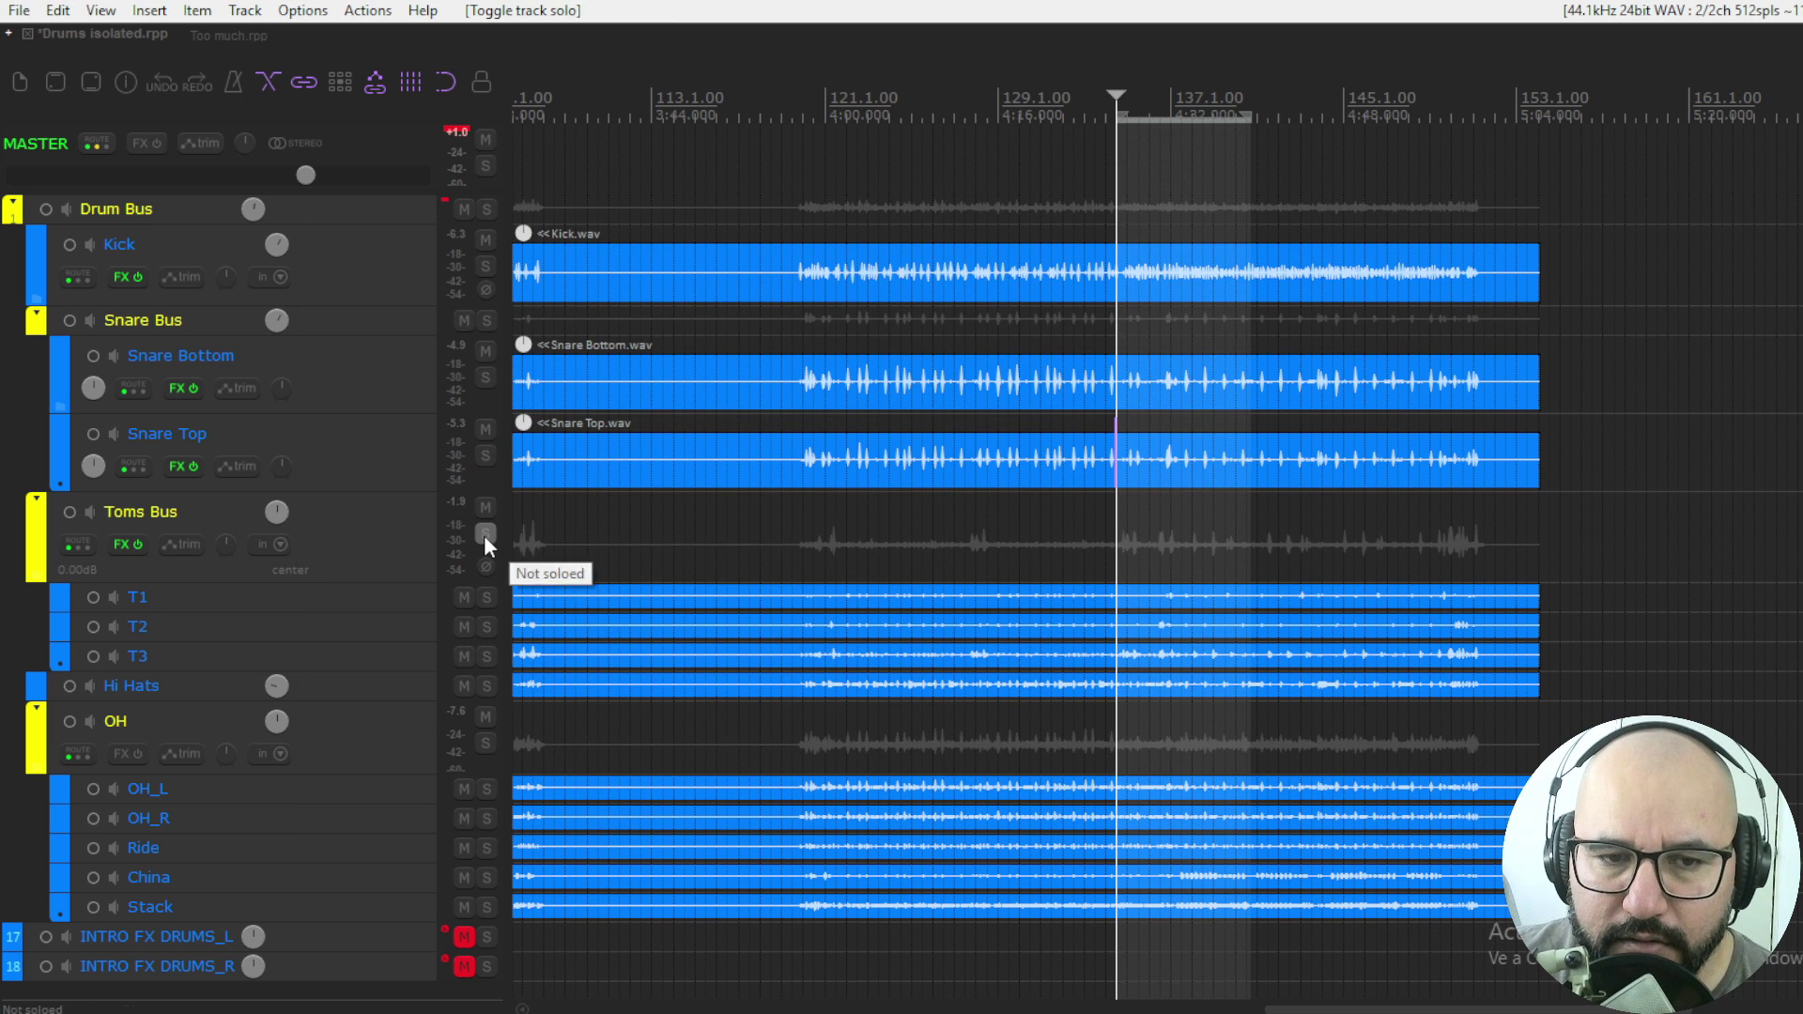
left_click(484, 534)
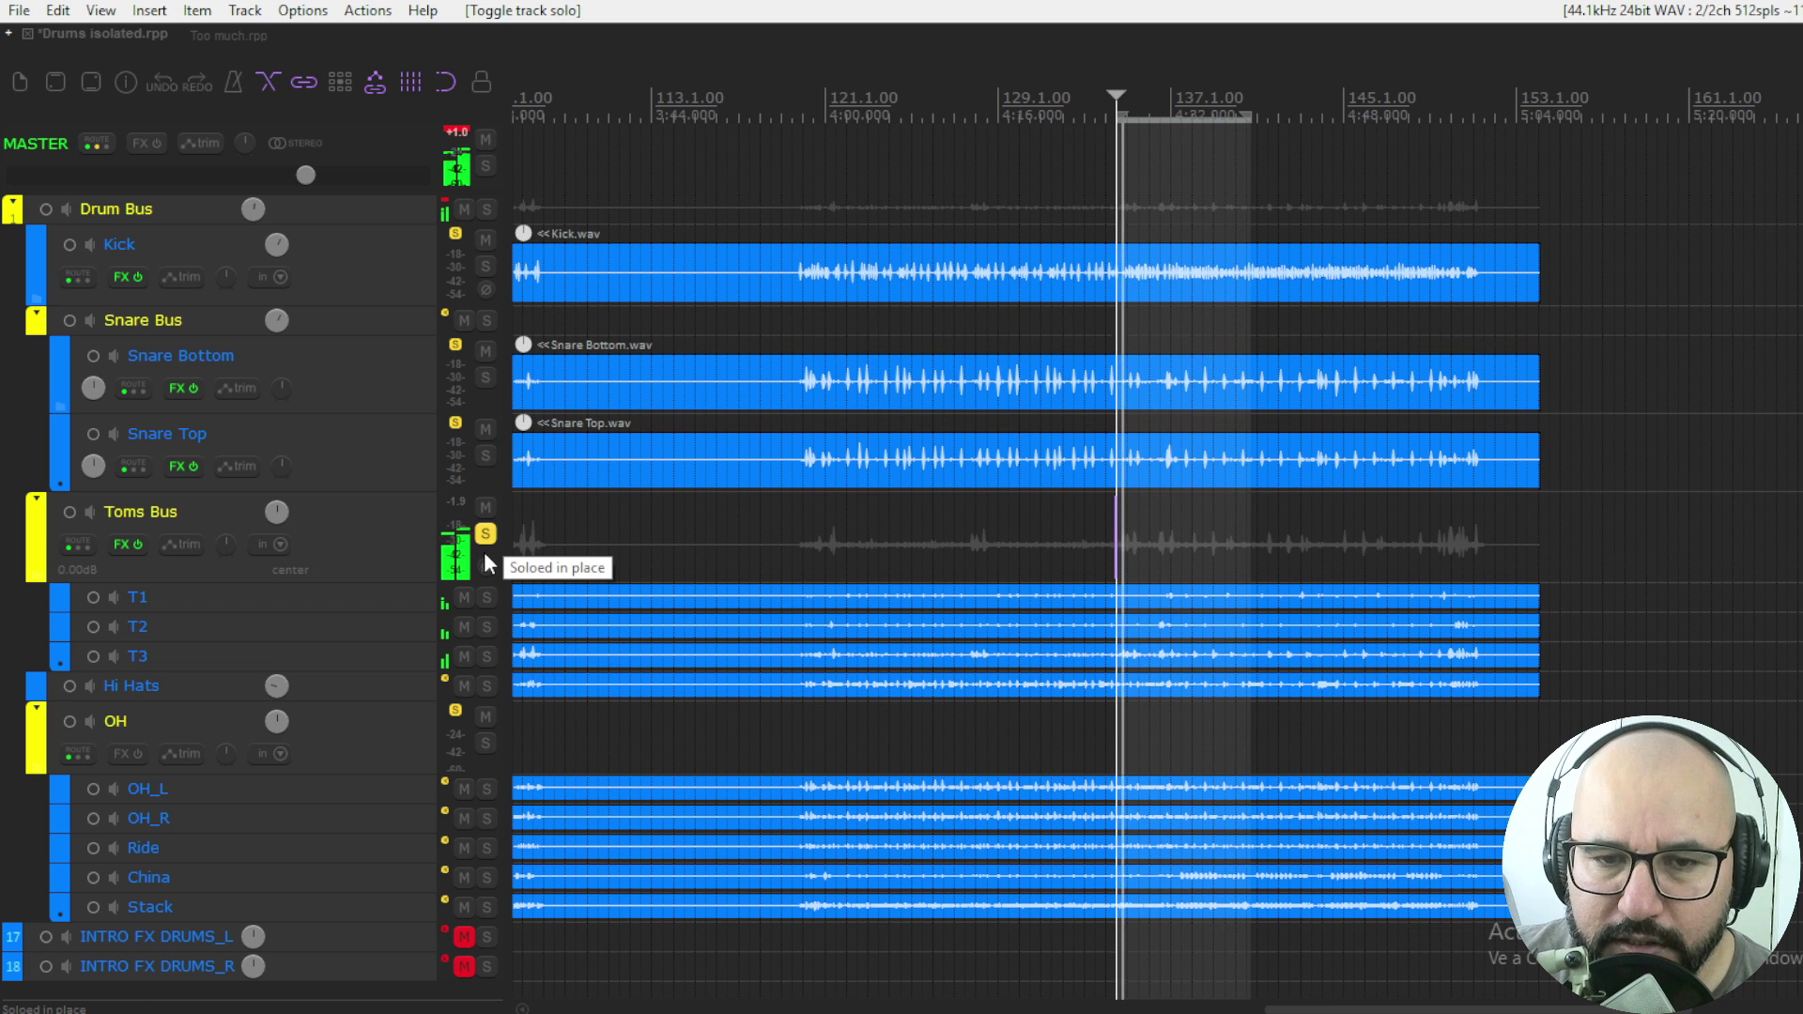
Step: Open deBleed on the Toms Bus and take the plug-in out of bypass
right_click(122, 545)
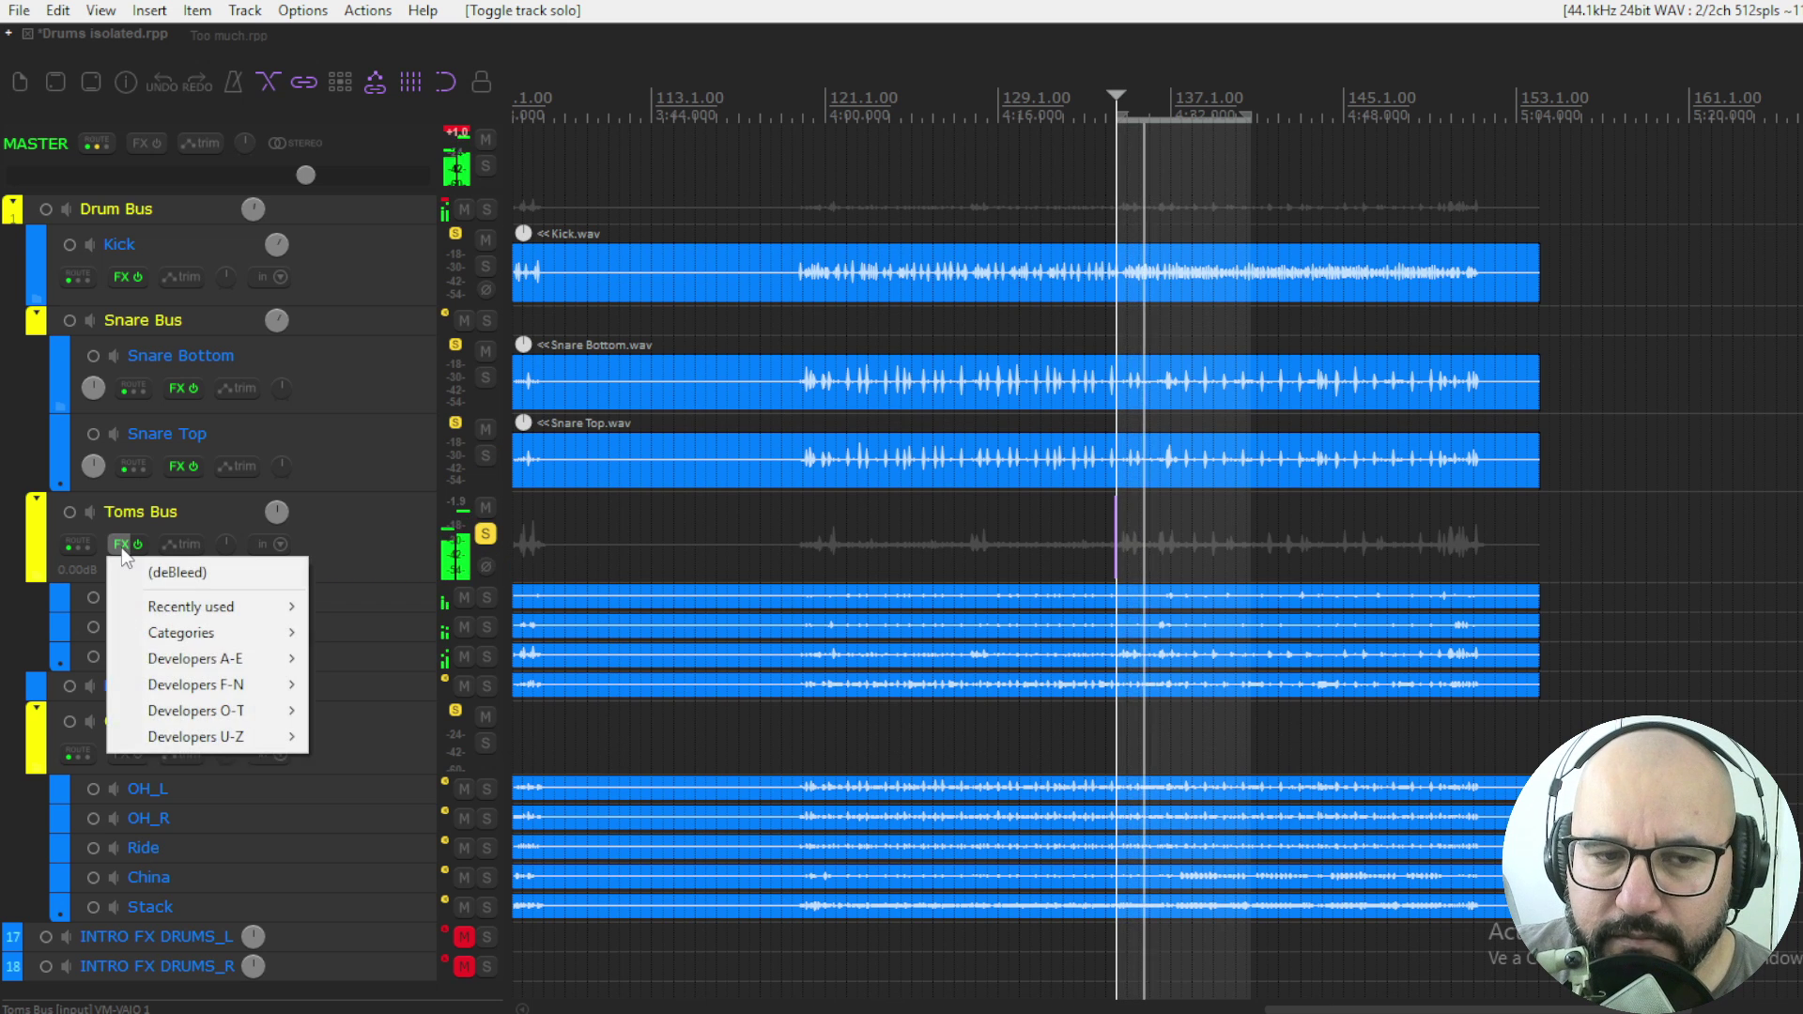
left_click(159, 569)
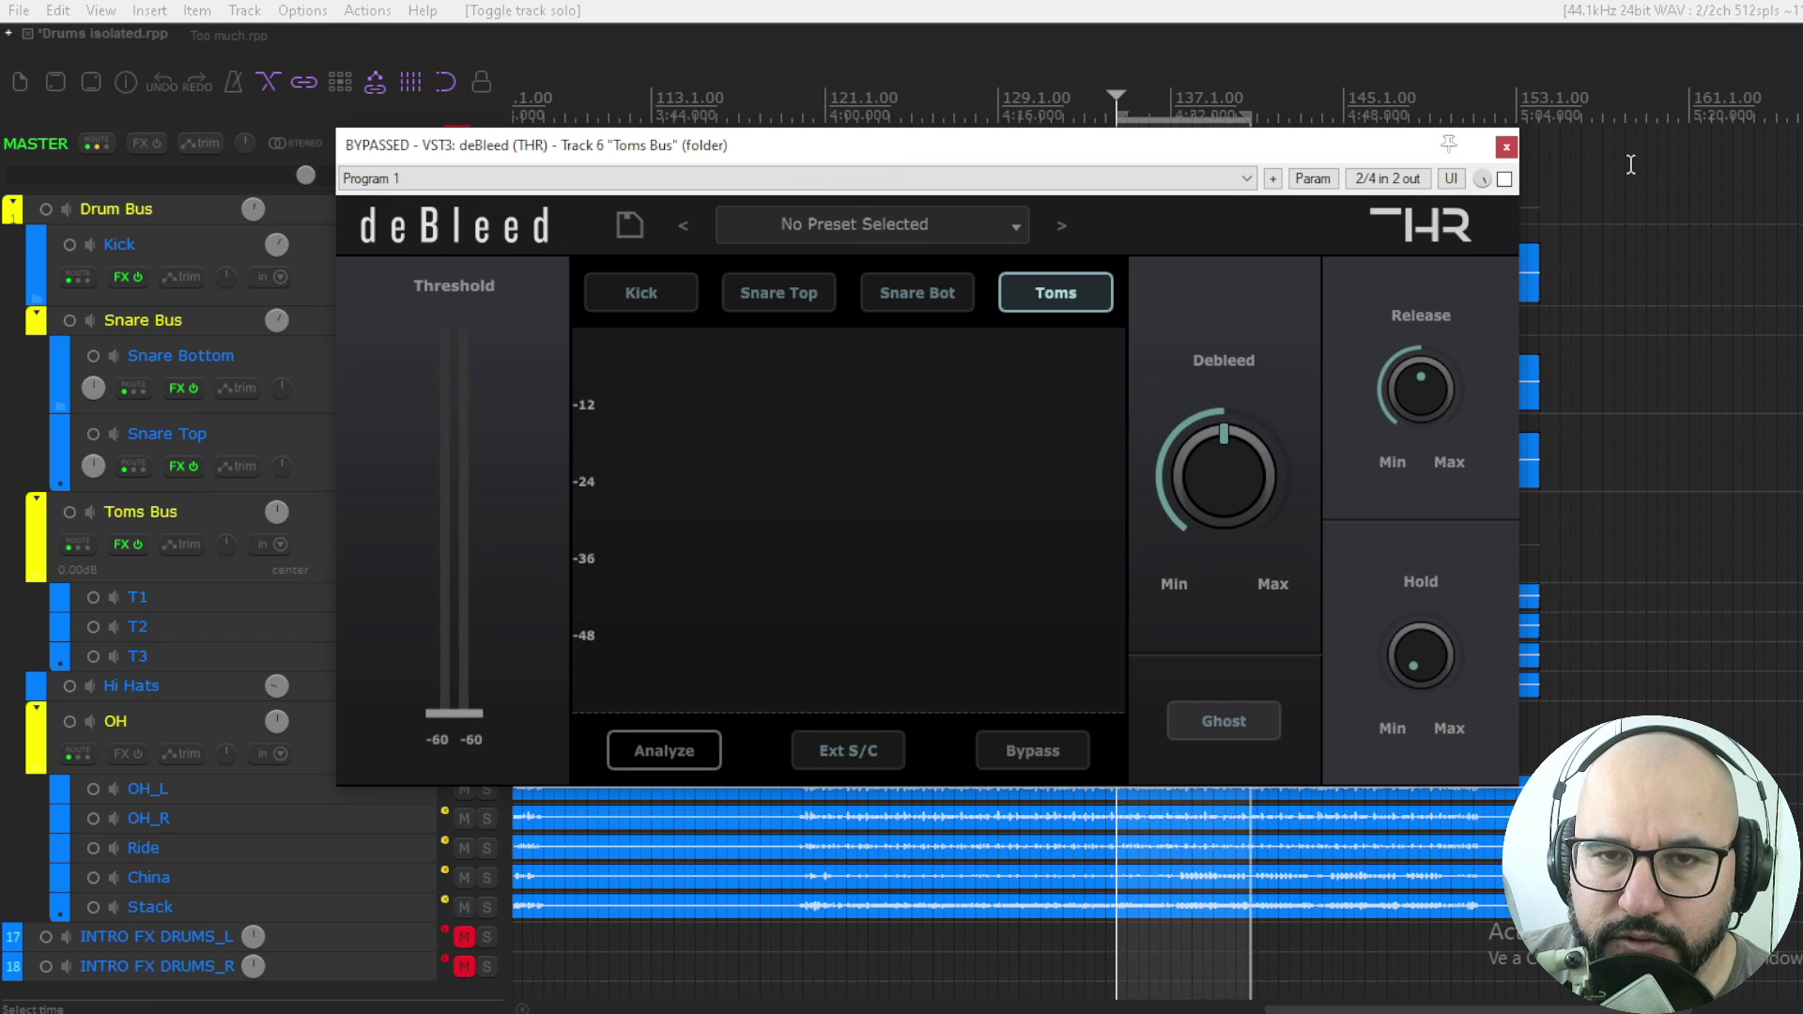
left_click(1504, 178)
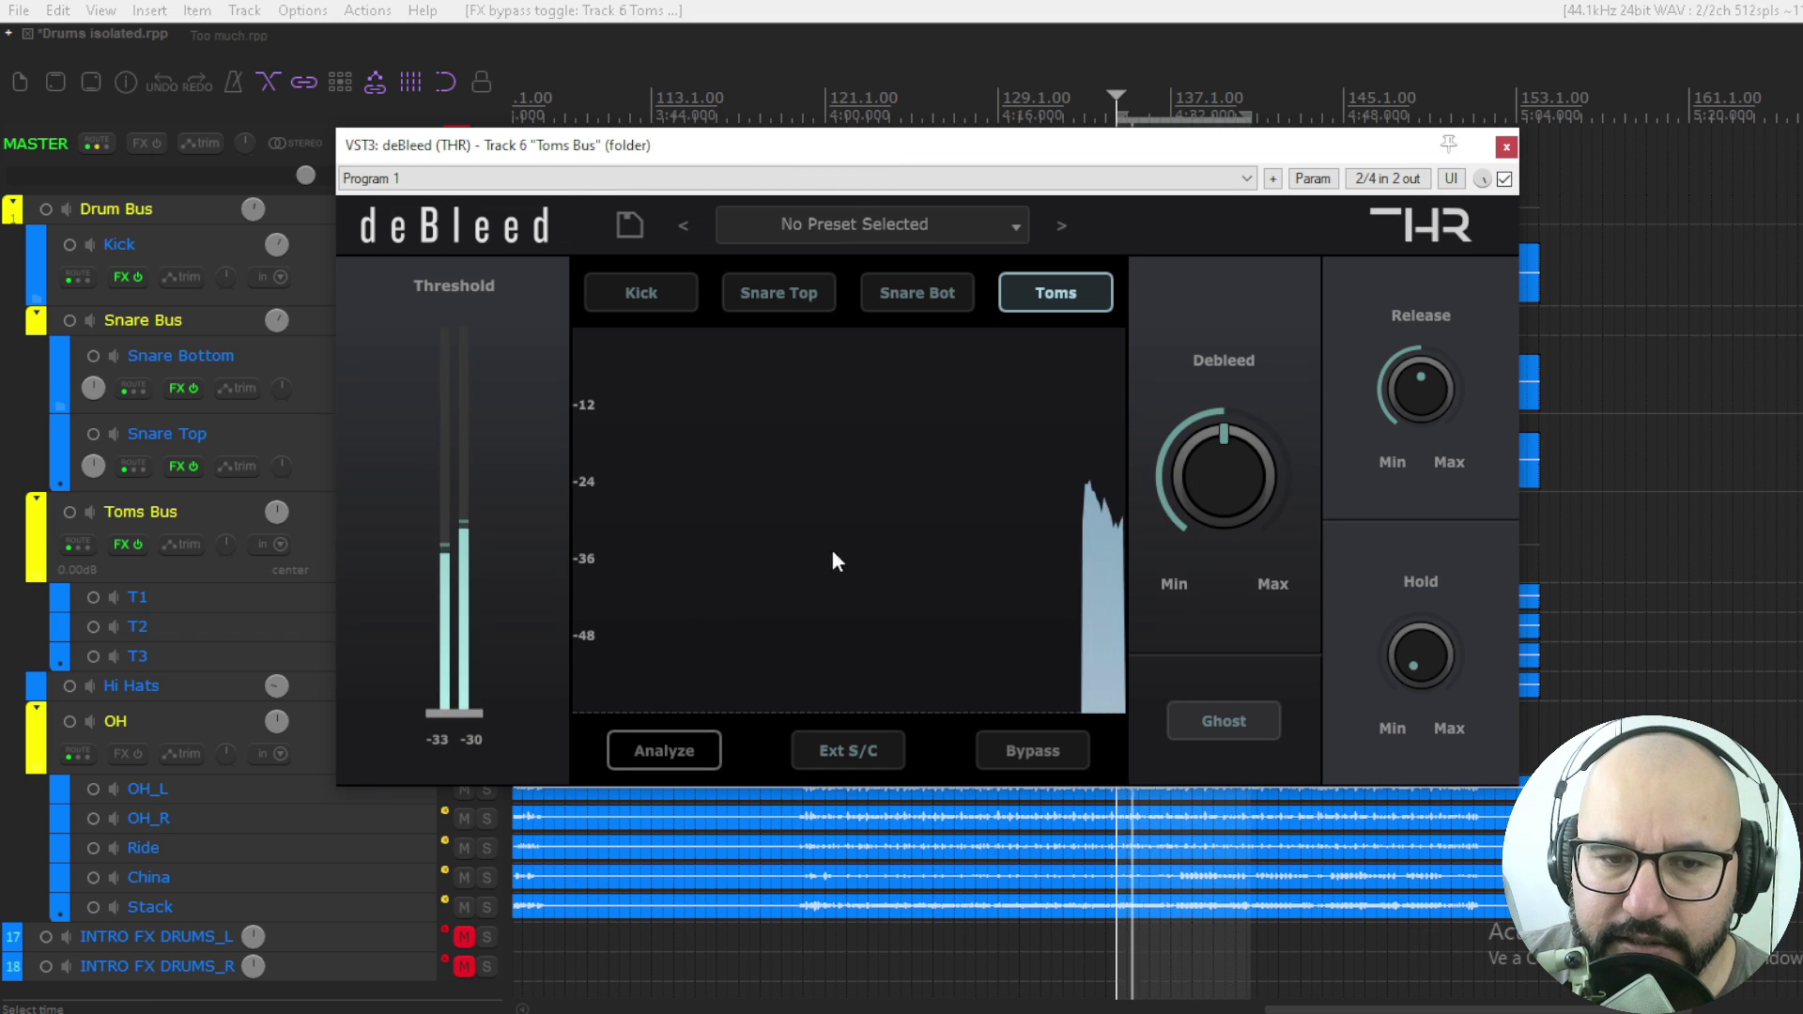
Step: Analyze the Toms Bus signal in deBleed and compare the sound with the plug-in bypassed and active
left_click(662, 741)
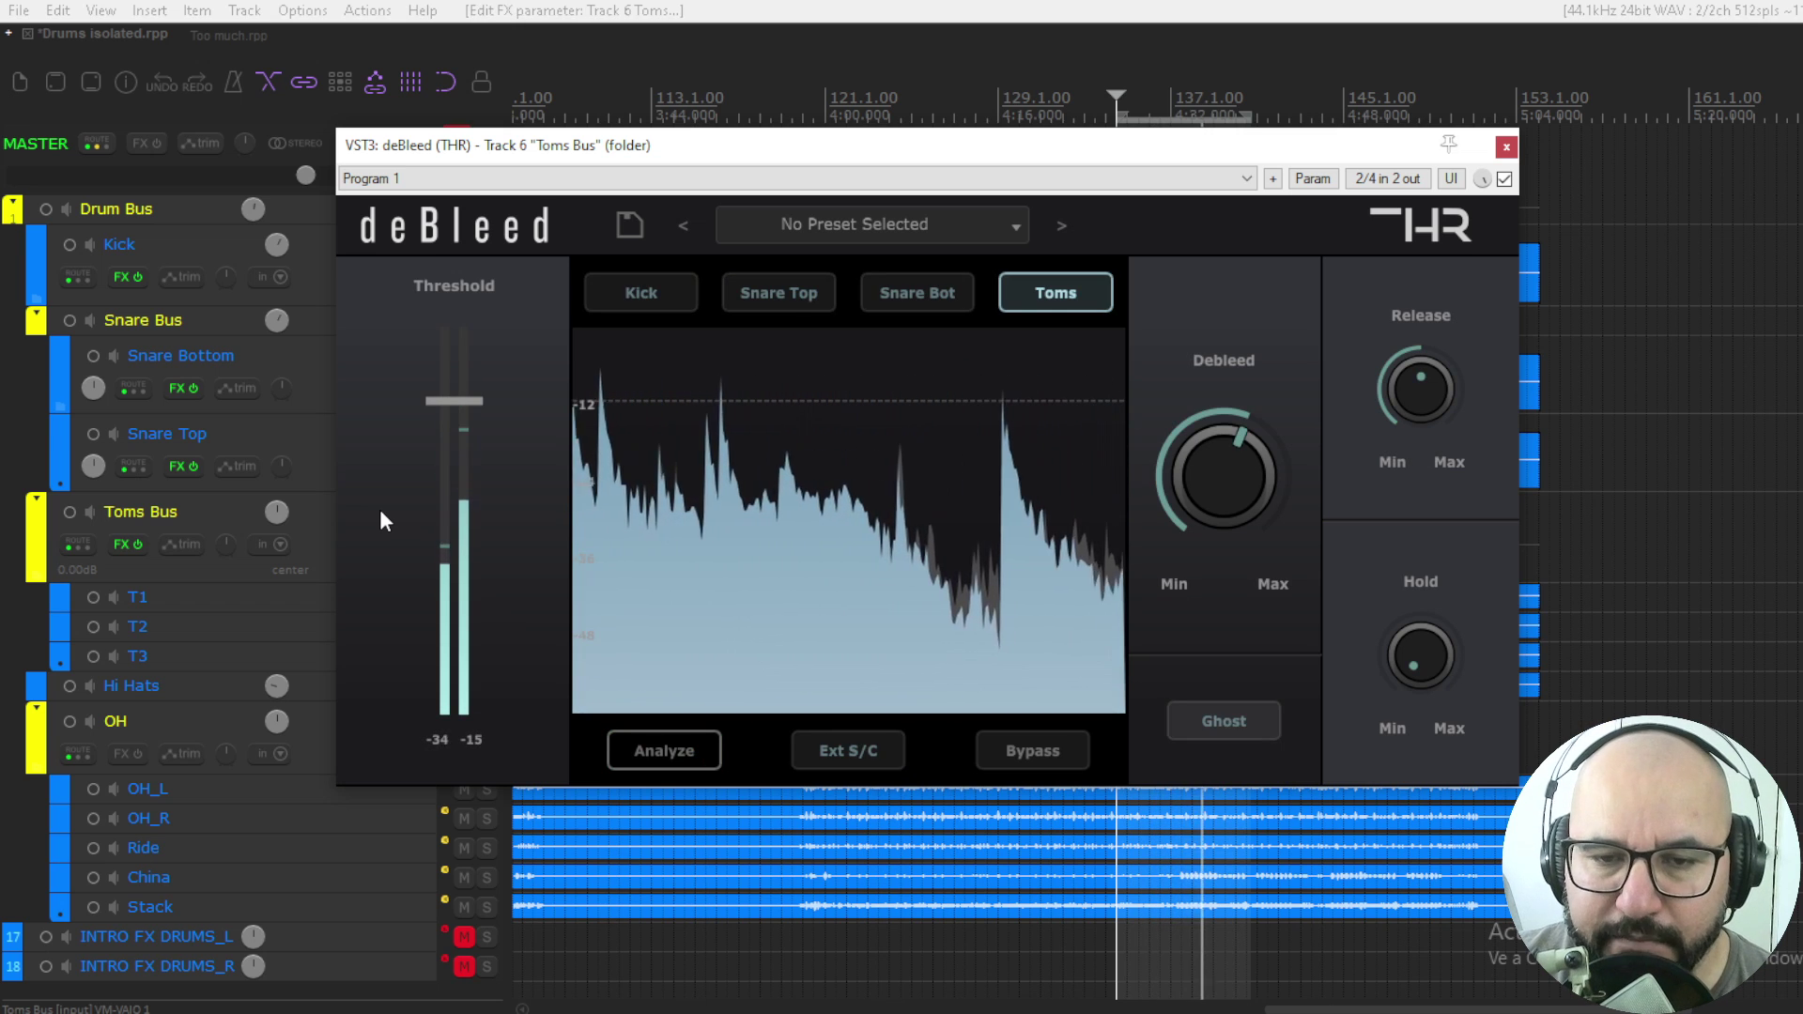
left_click(1504, 178)
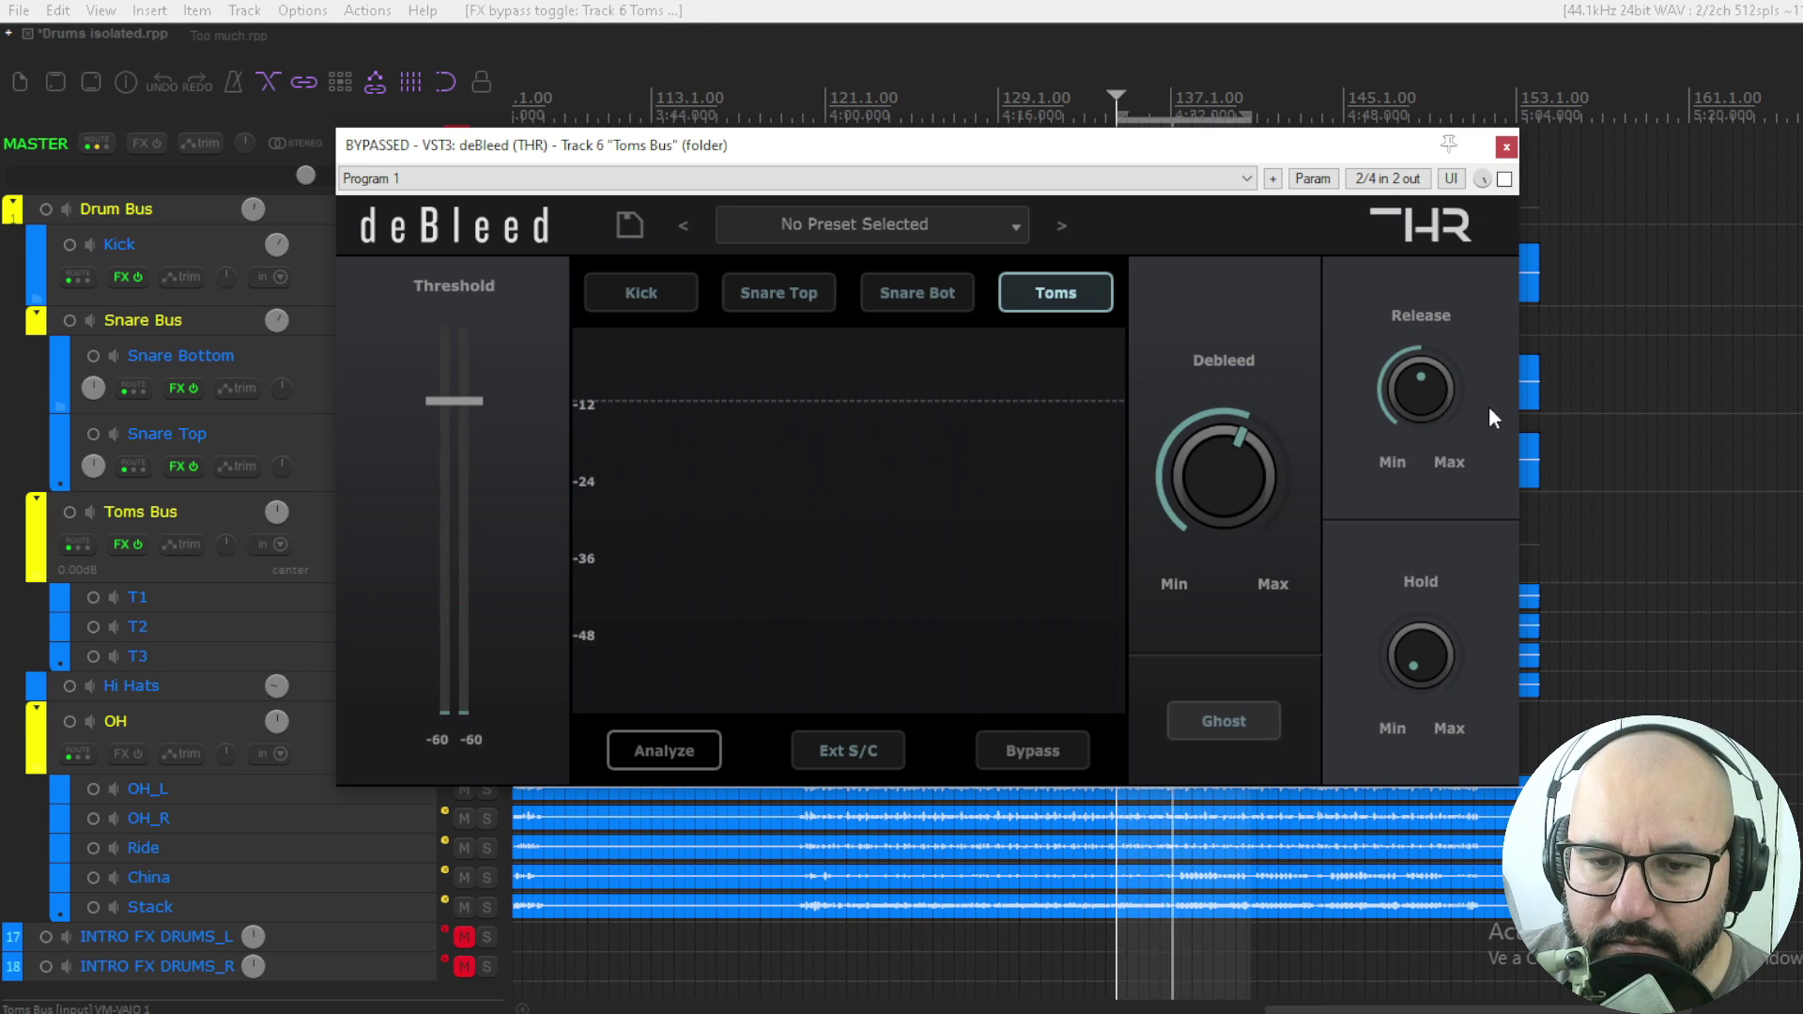
left_click(1504, 179)
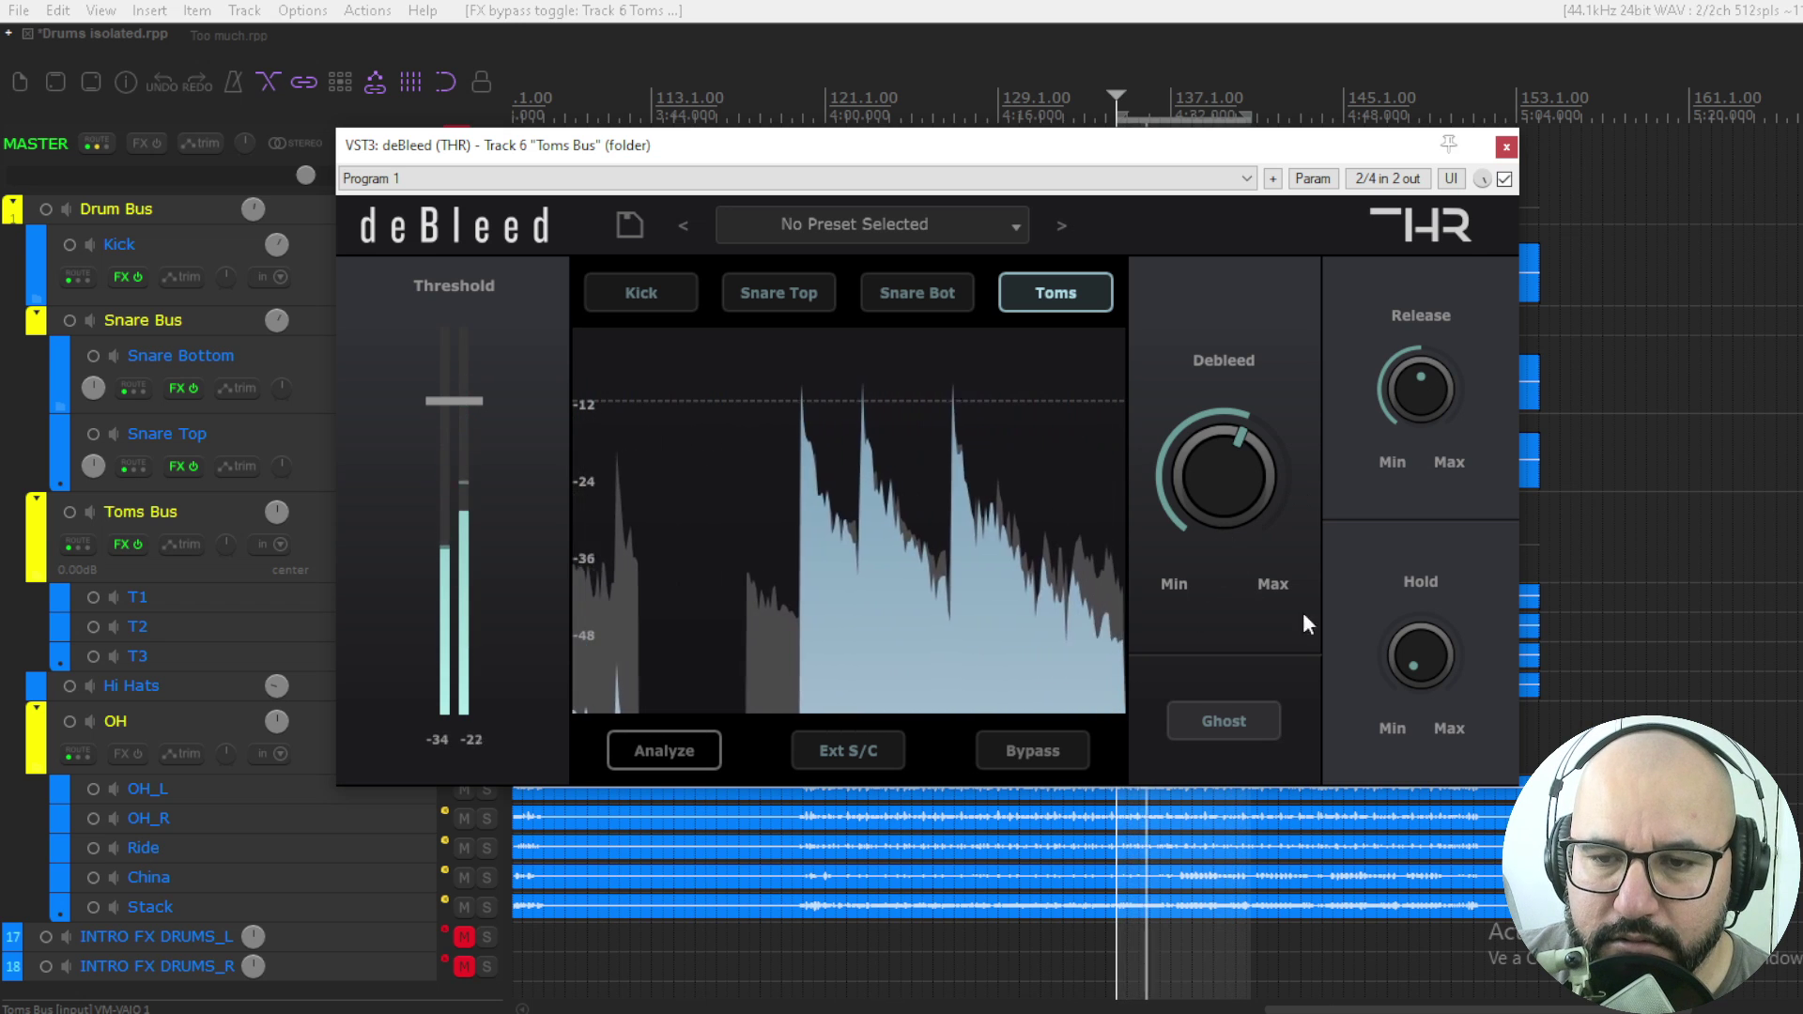
Step: Raise the Toms Bus deBleed's Hold to a bit below halfway and its Release to slightly past halfway
mouse_move(1422, 642)
left_click_drag(1422, 640, 1428, 526)
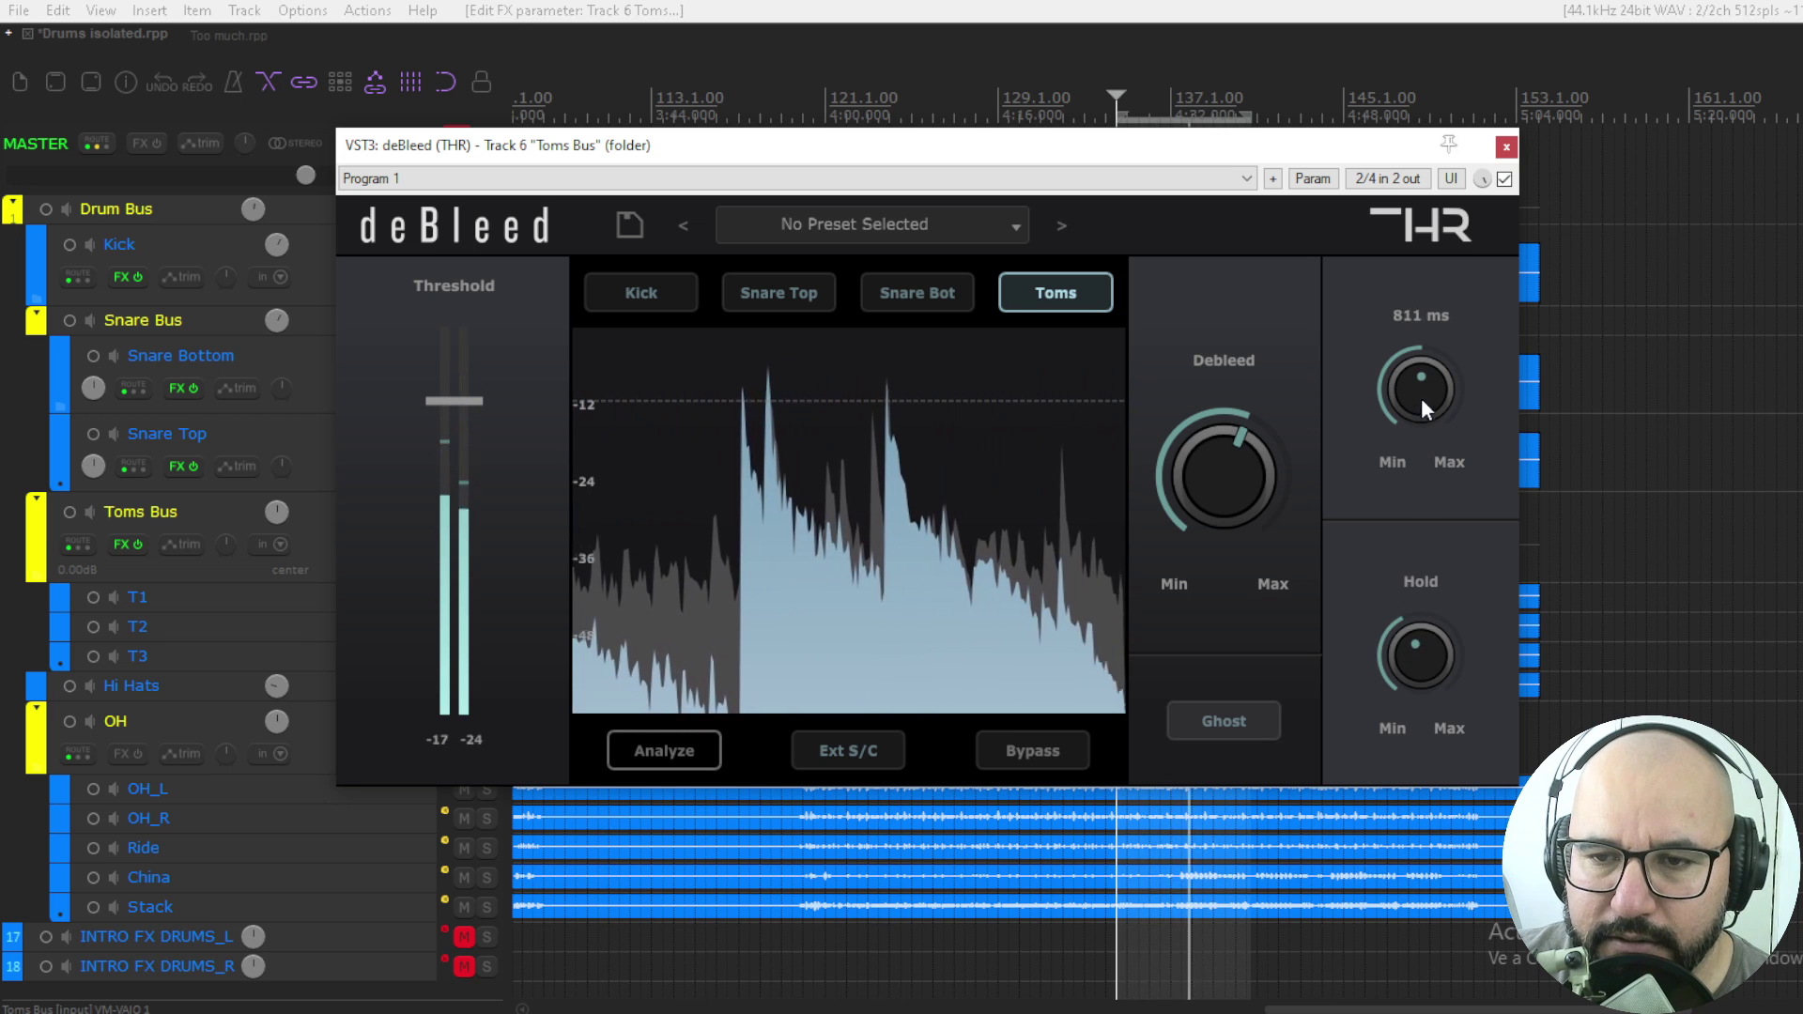
left_click_drag(1422, 397, 1423, 375)
Step: Compare the Toms Bus with the longer Hold and Release against deBleed bypassed during playback
left_click(1505, 179)
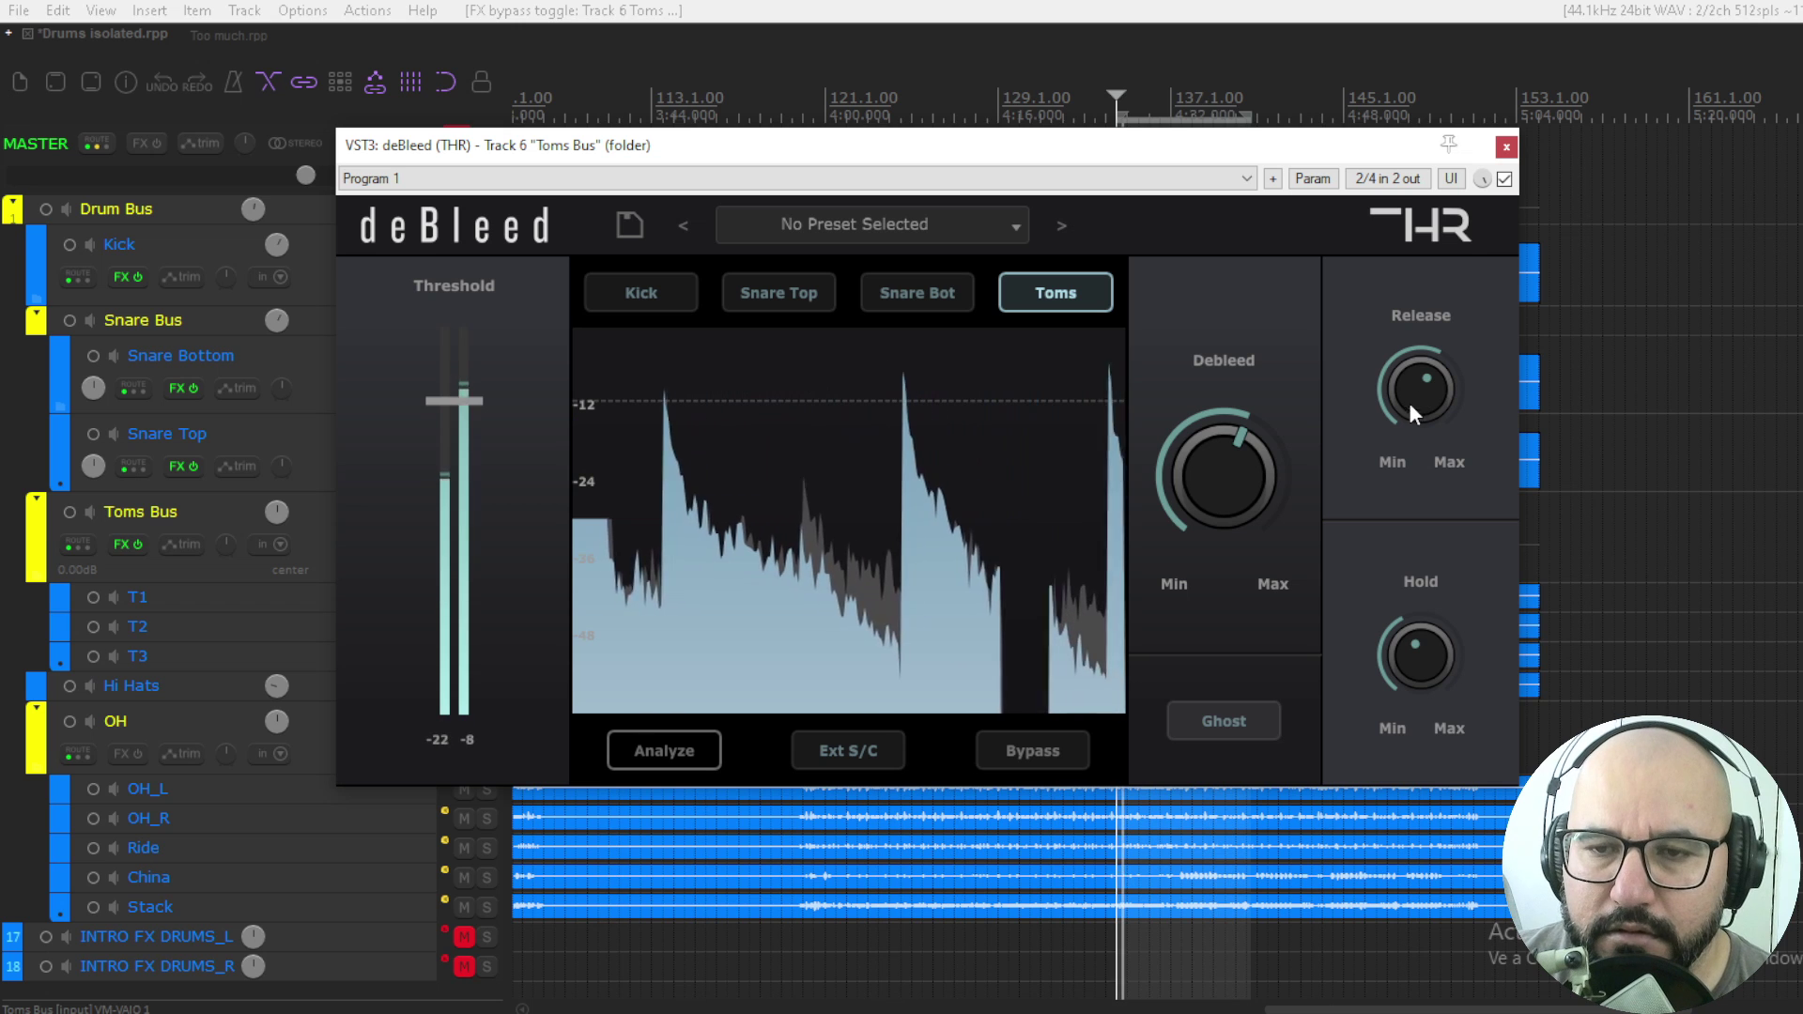
left_click(1503, 179)
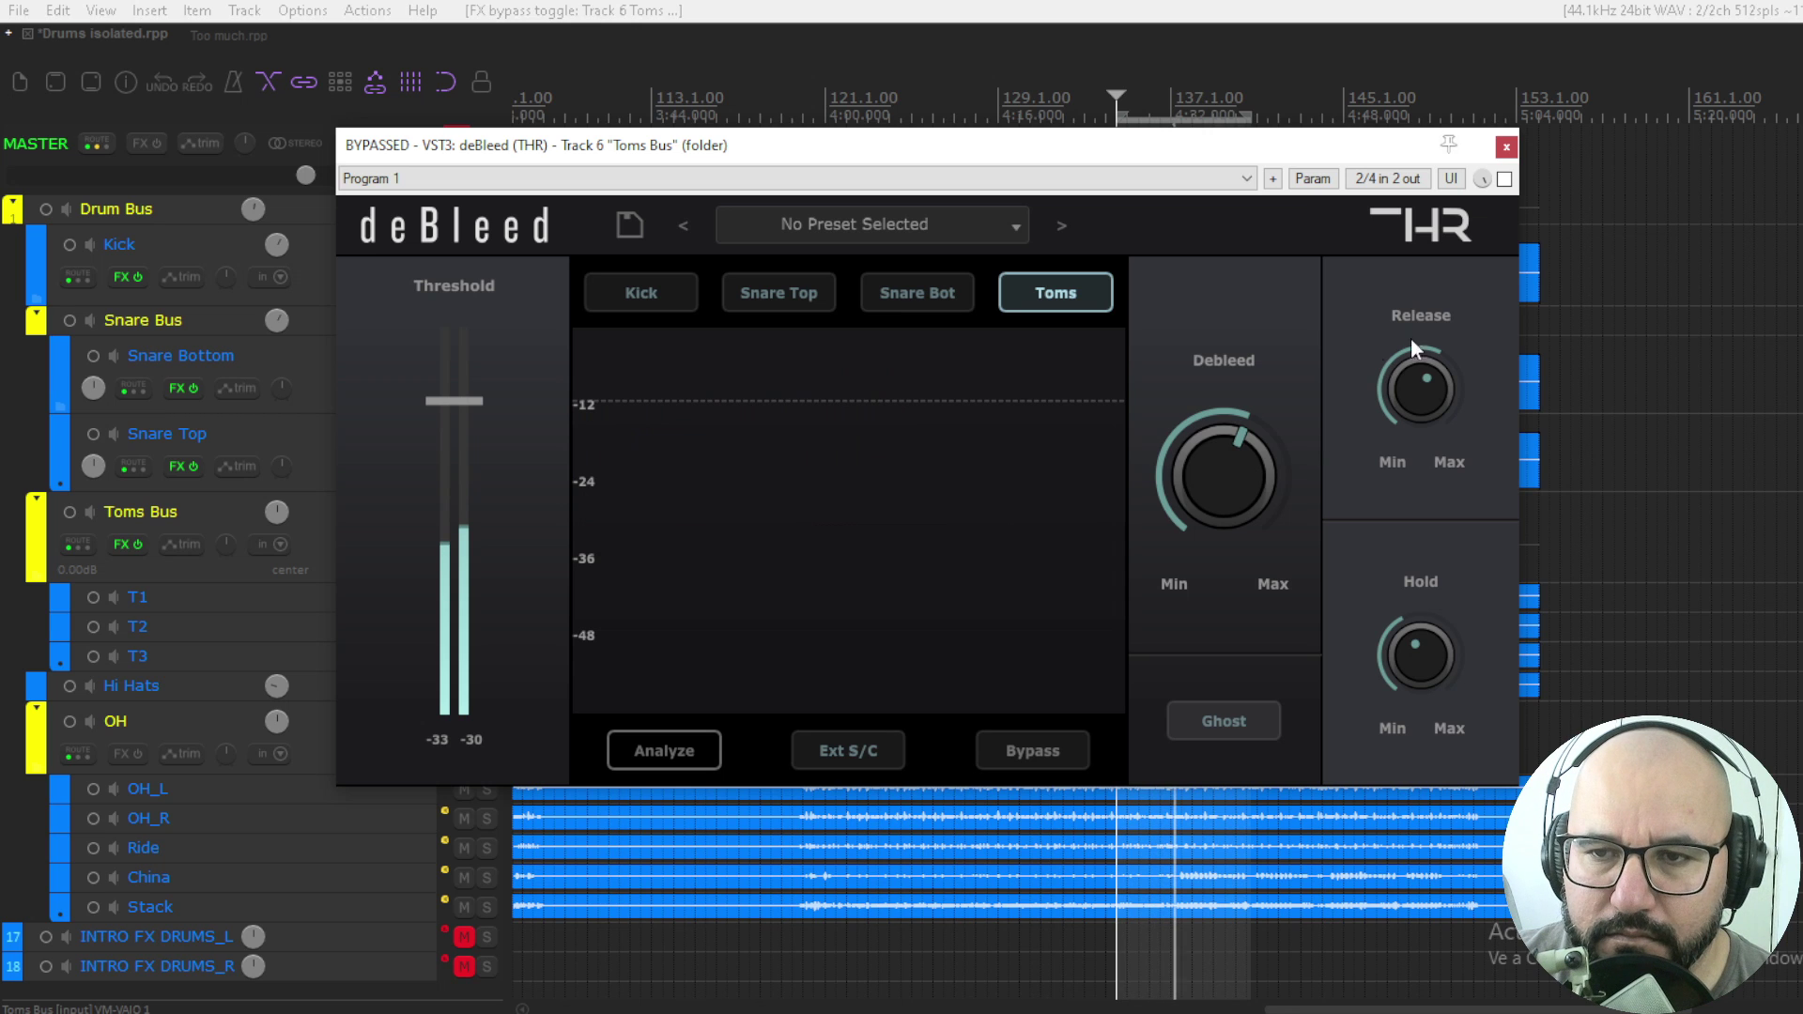
left_click(1503, 179)
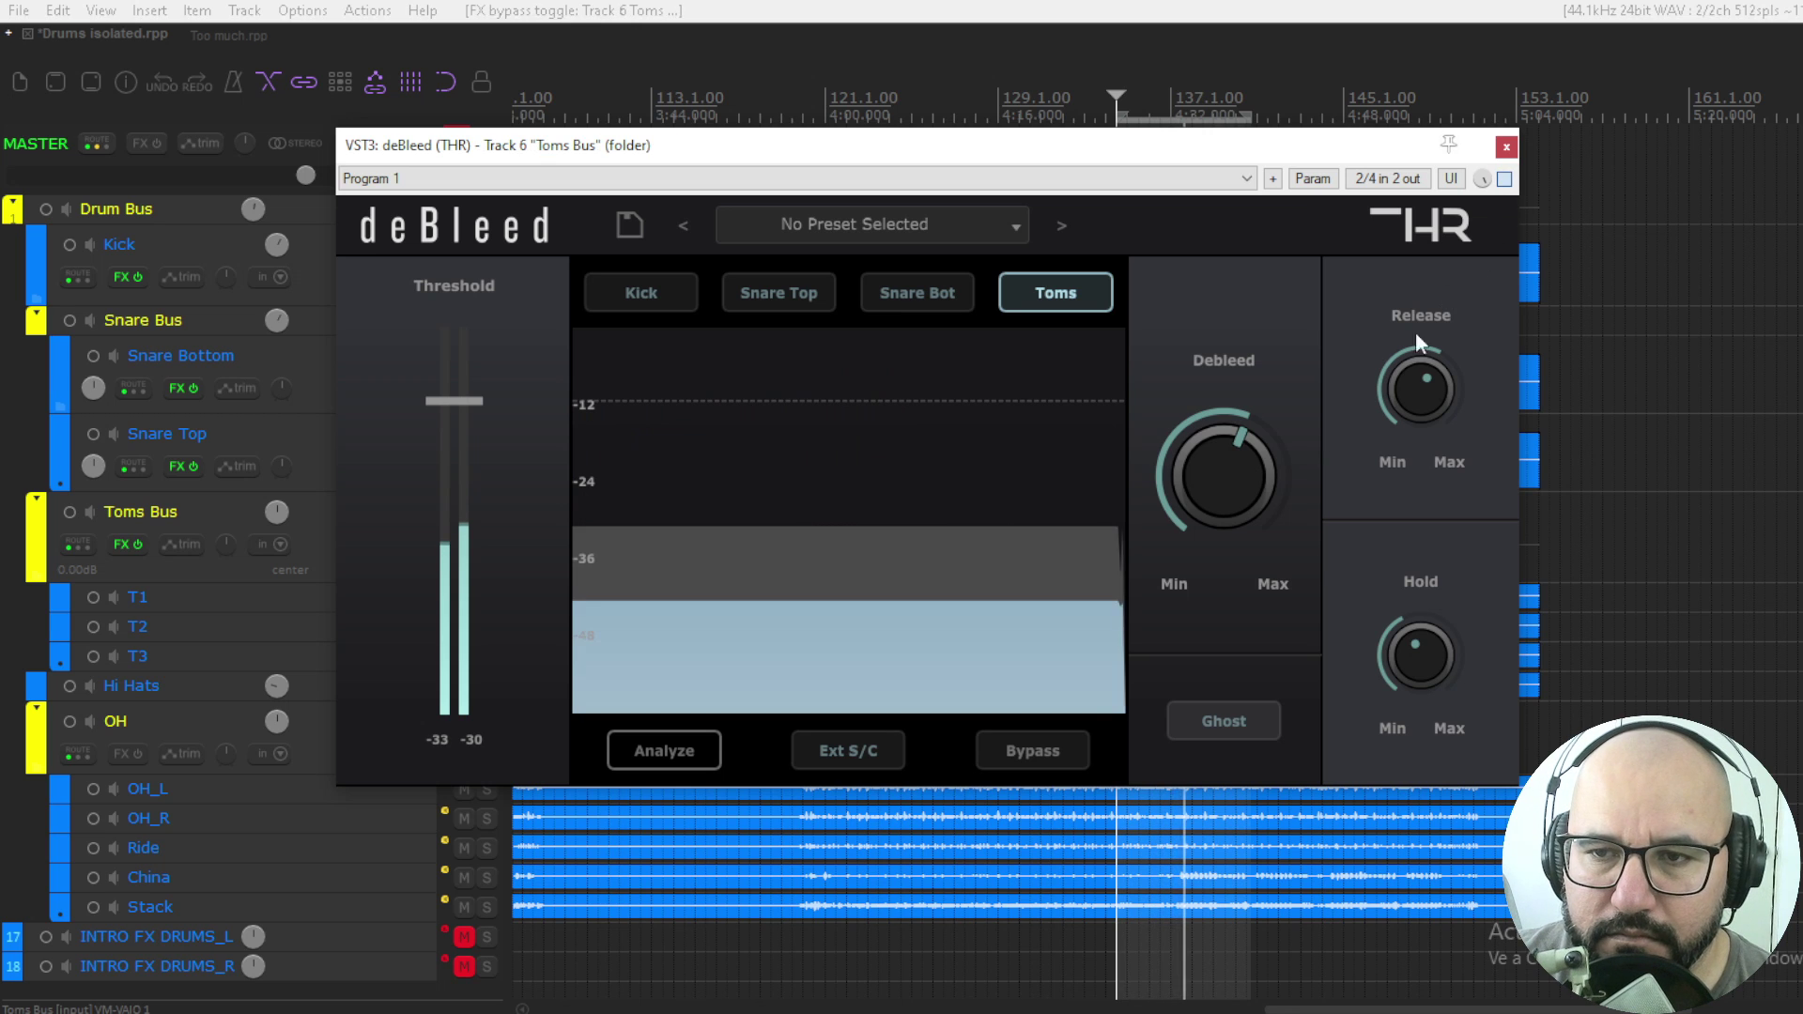
Step: Lower the Toms Bus deBleed threshold to about -18 dB during playback and compare the plug-in bypassed and active
left_click(1160, 839)
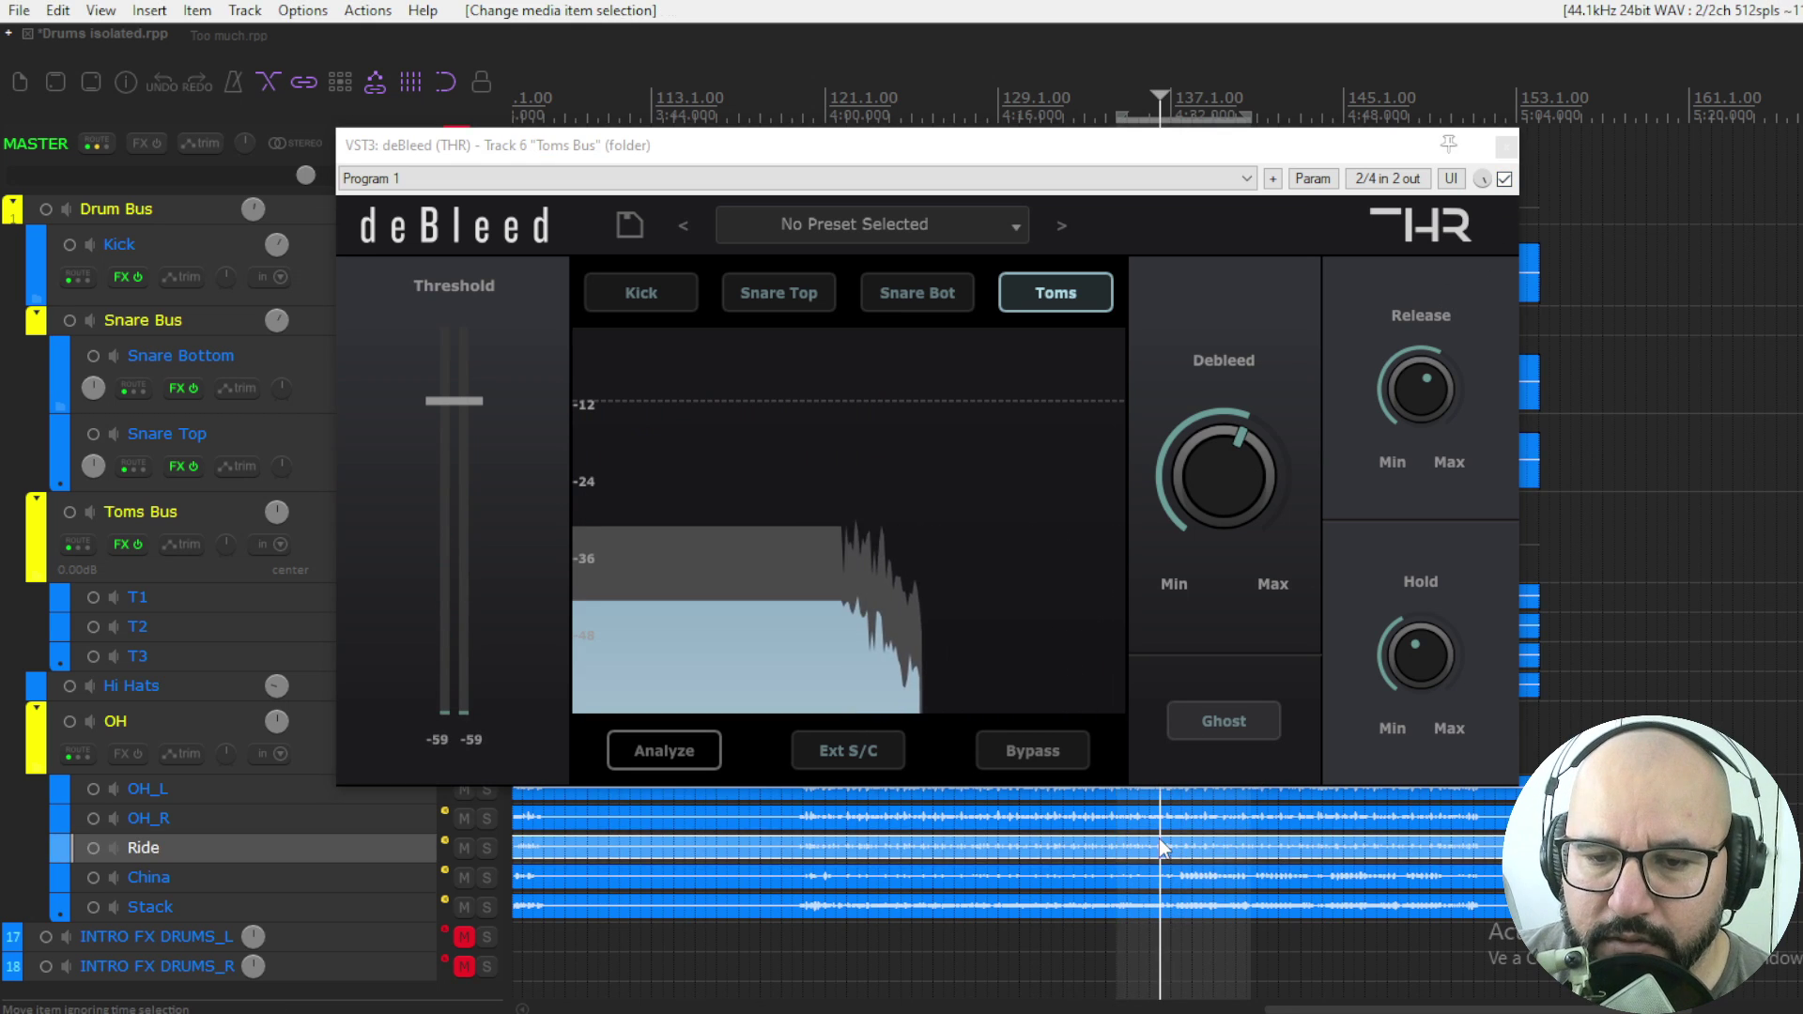
left_click(1159, 930)
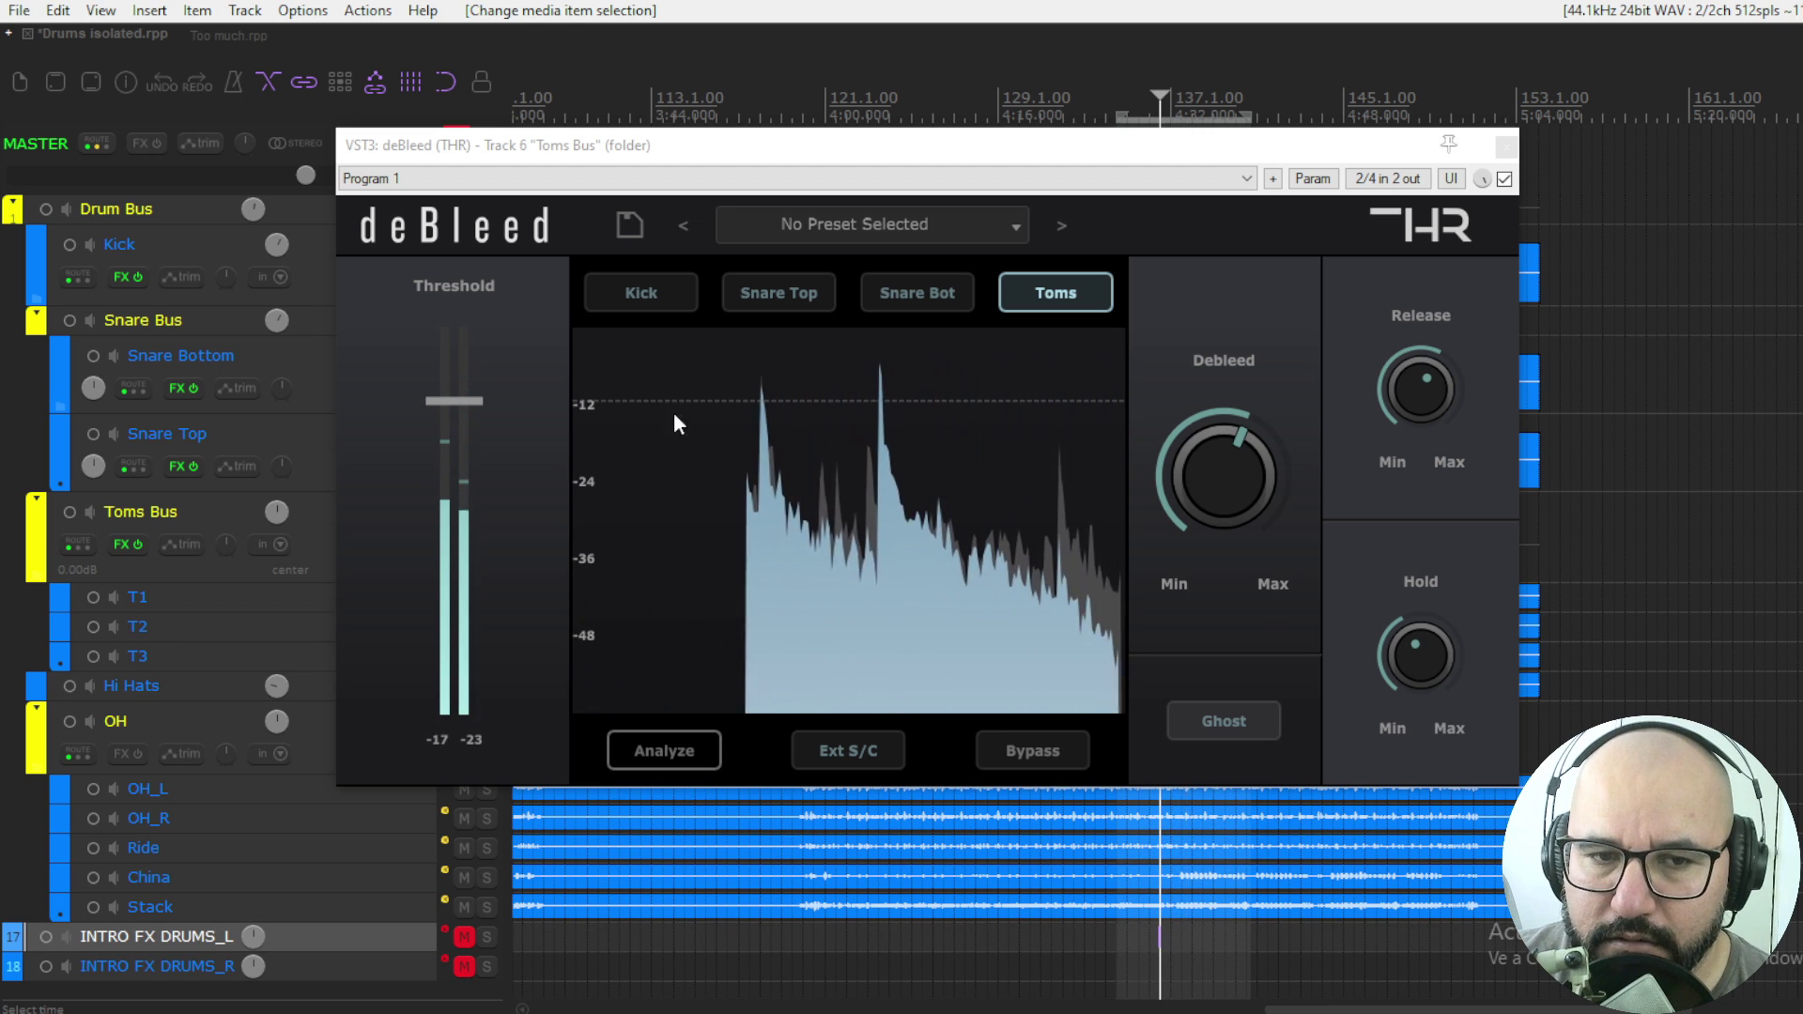
left_click_drag(469, 406, 472, 430)
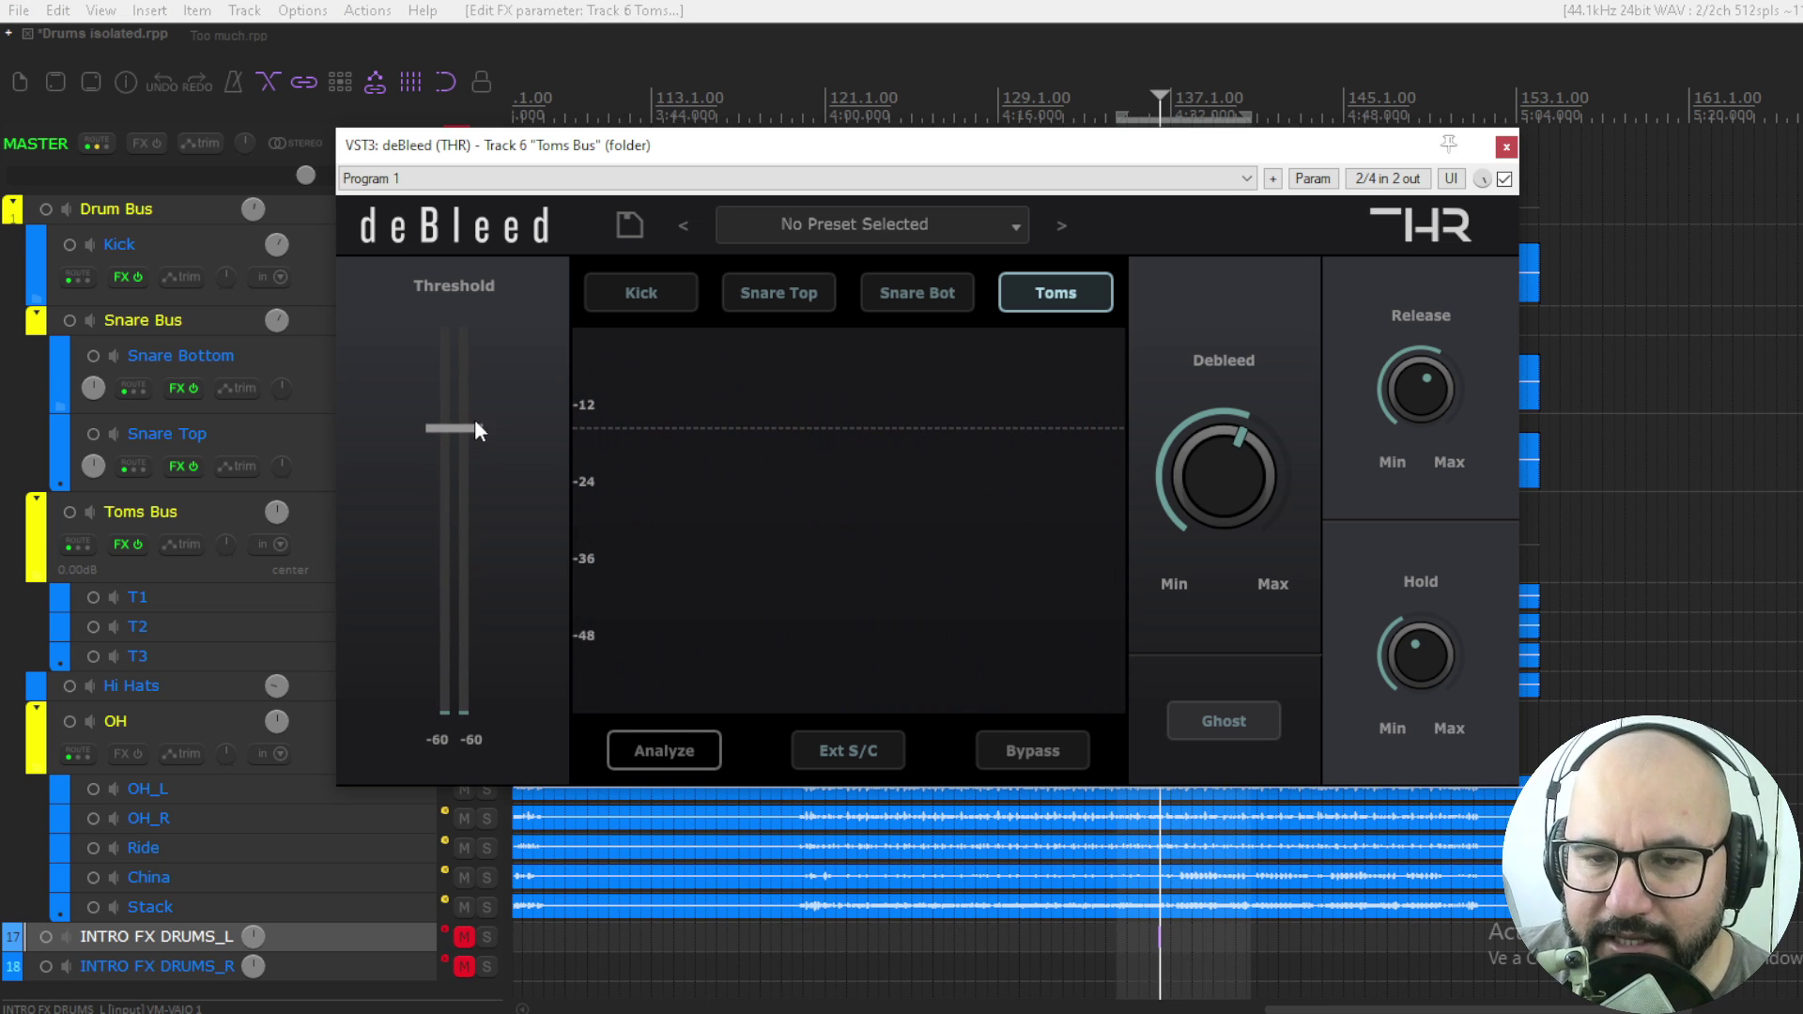
key("space")
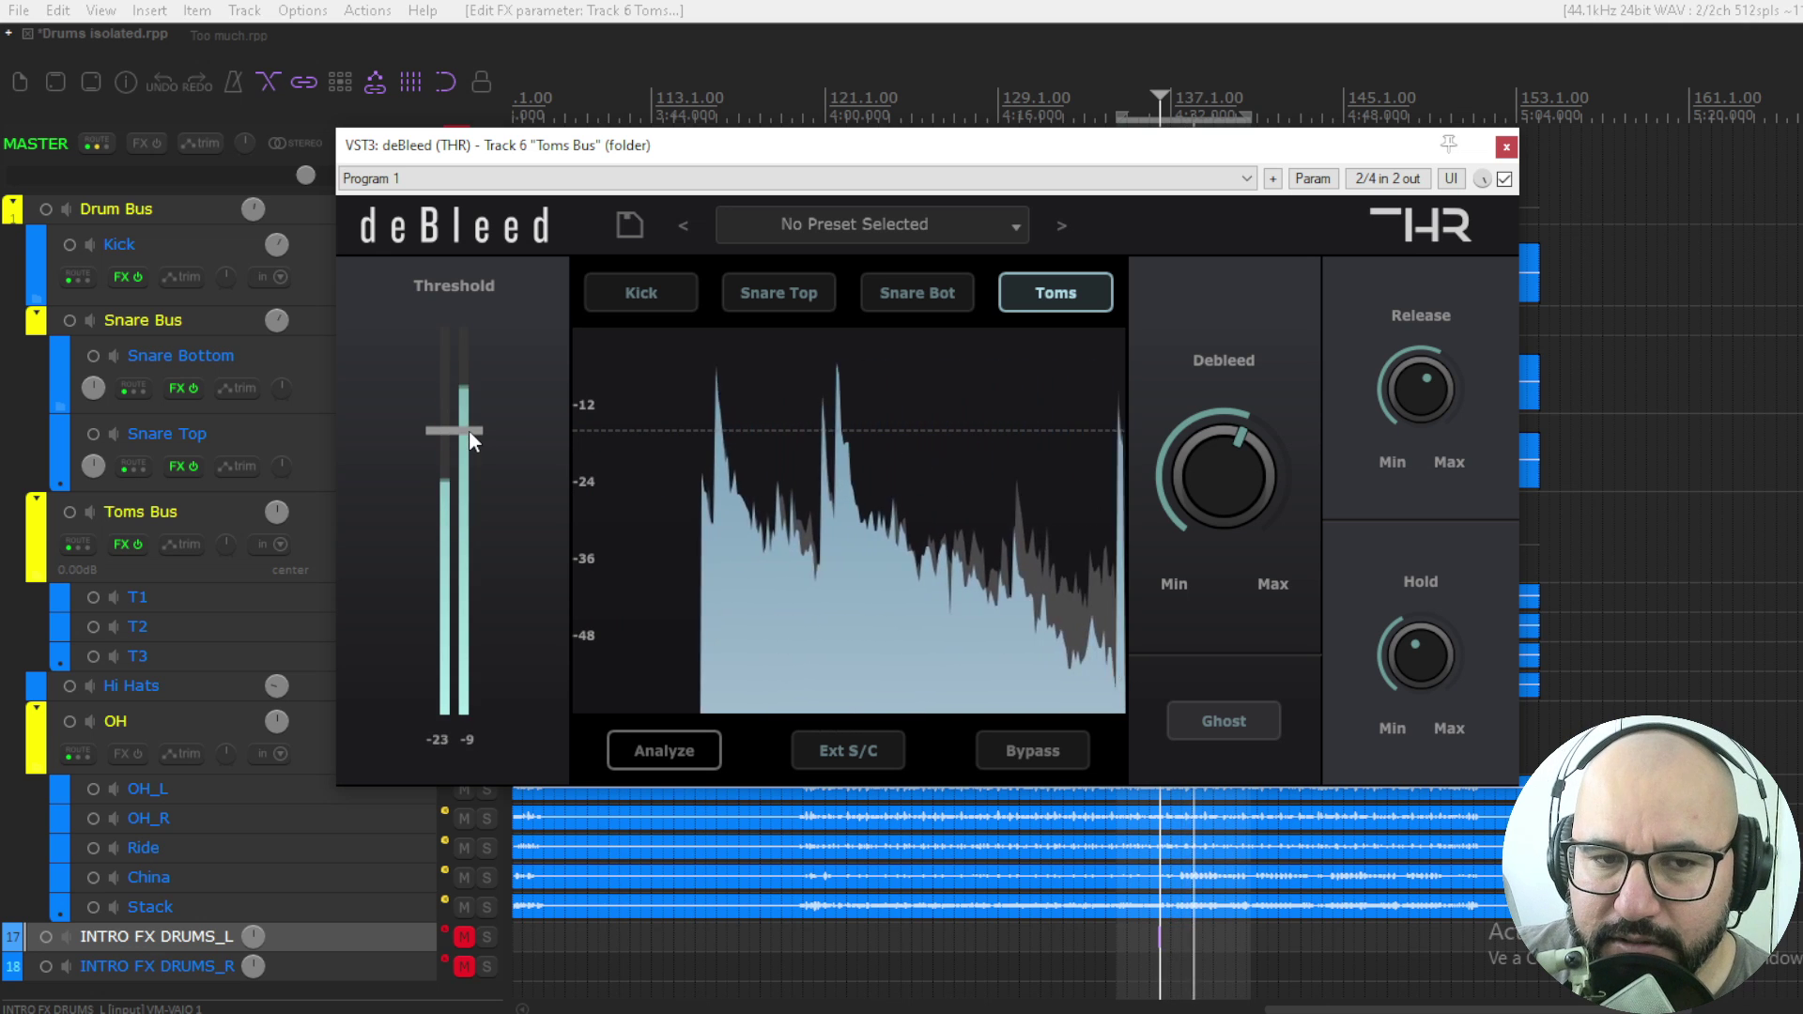
left_click_drag(469, 430, 469, 441)
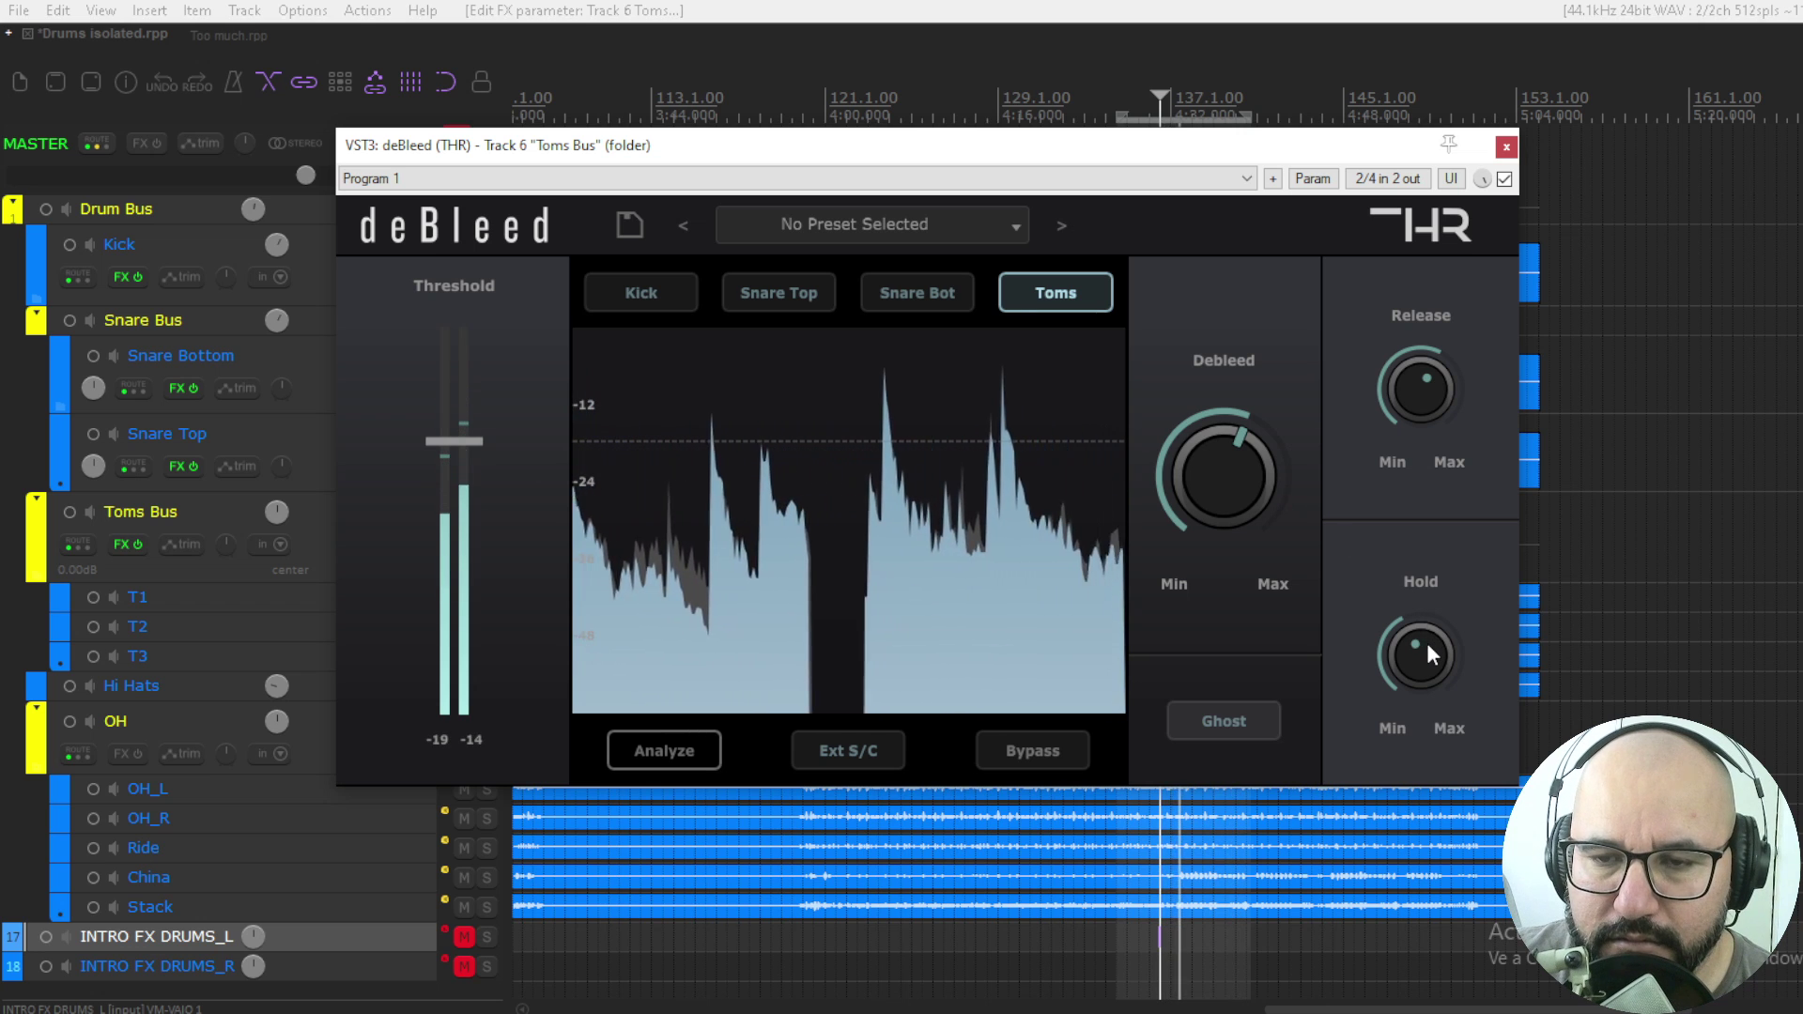
left_click(1504, 179)
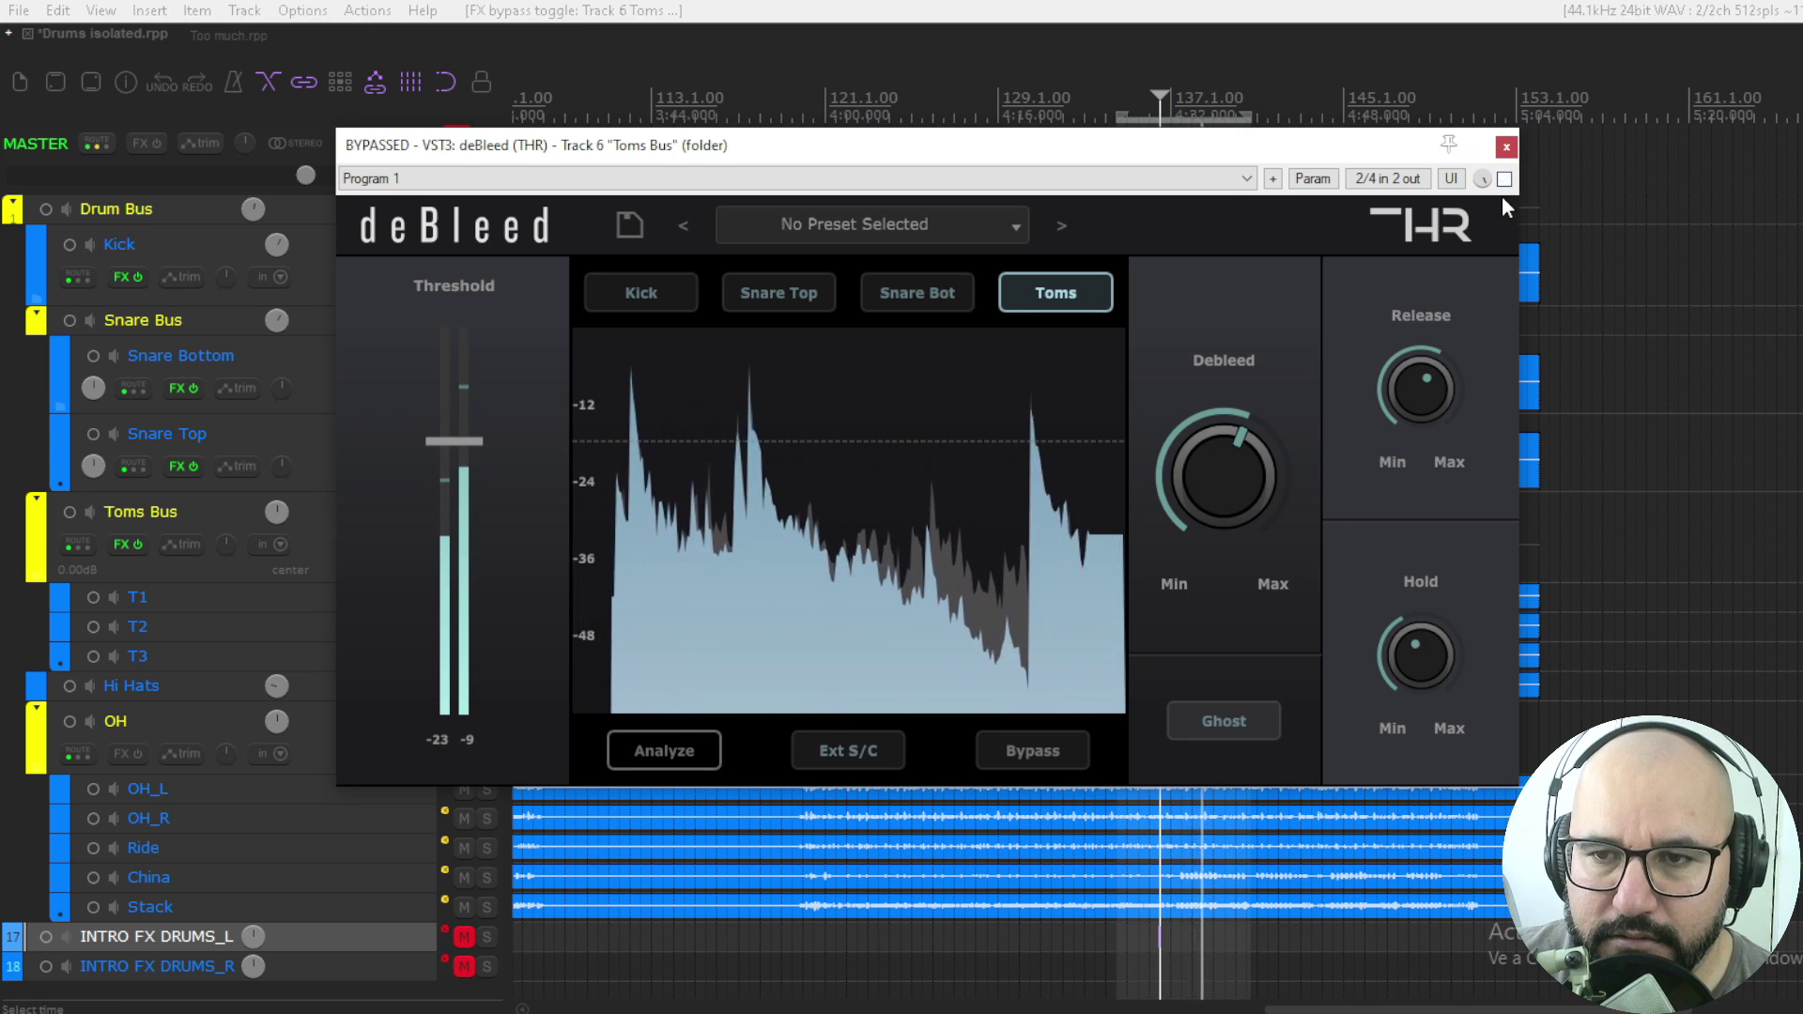
left_click(1503, 179)
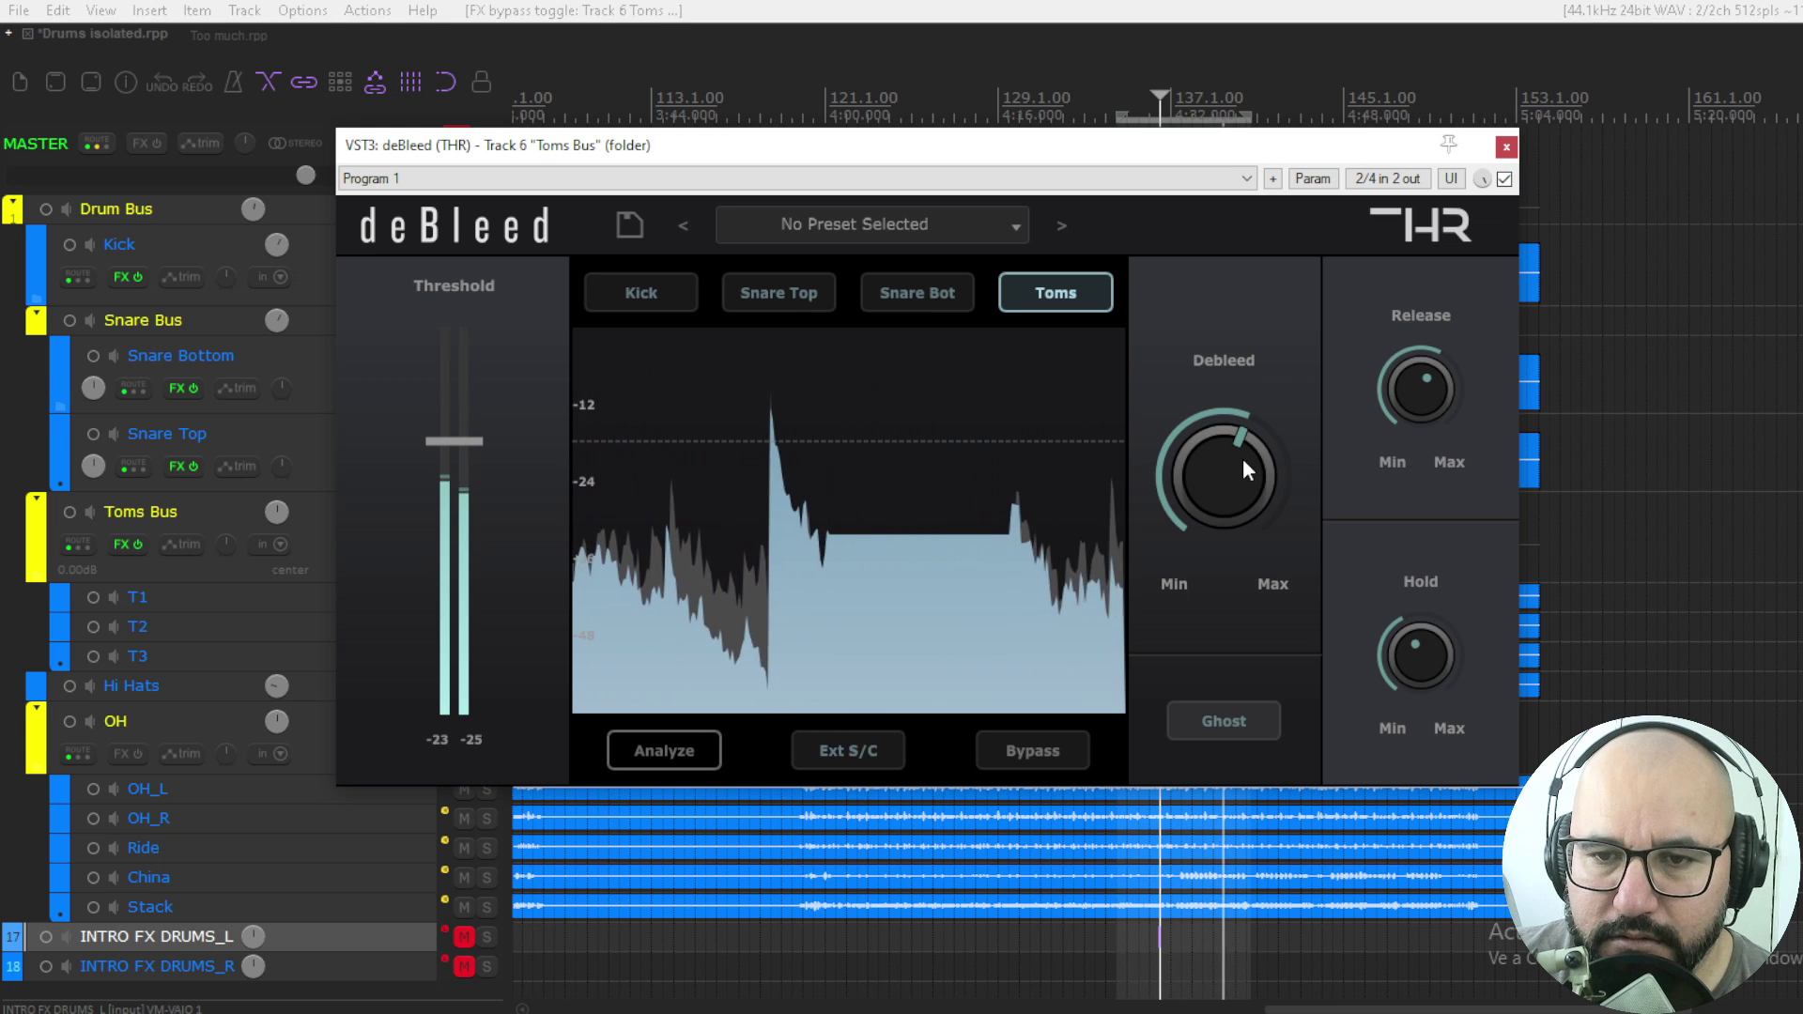
Step: Reduce the Toms Bus Debleed amount slightly, try a short Release, and raise Release to about two-thirds of its range
left_click_drag(1243, 458, 1246, 479)
left_click_drag(1415, 404, 1395, 496)
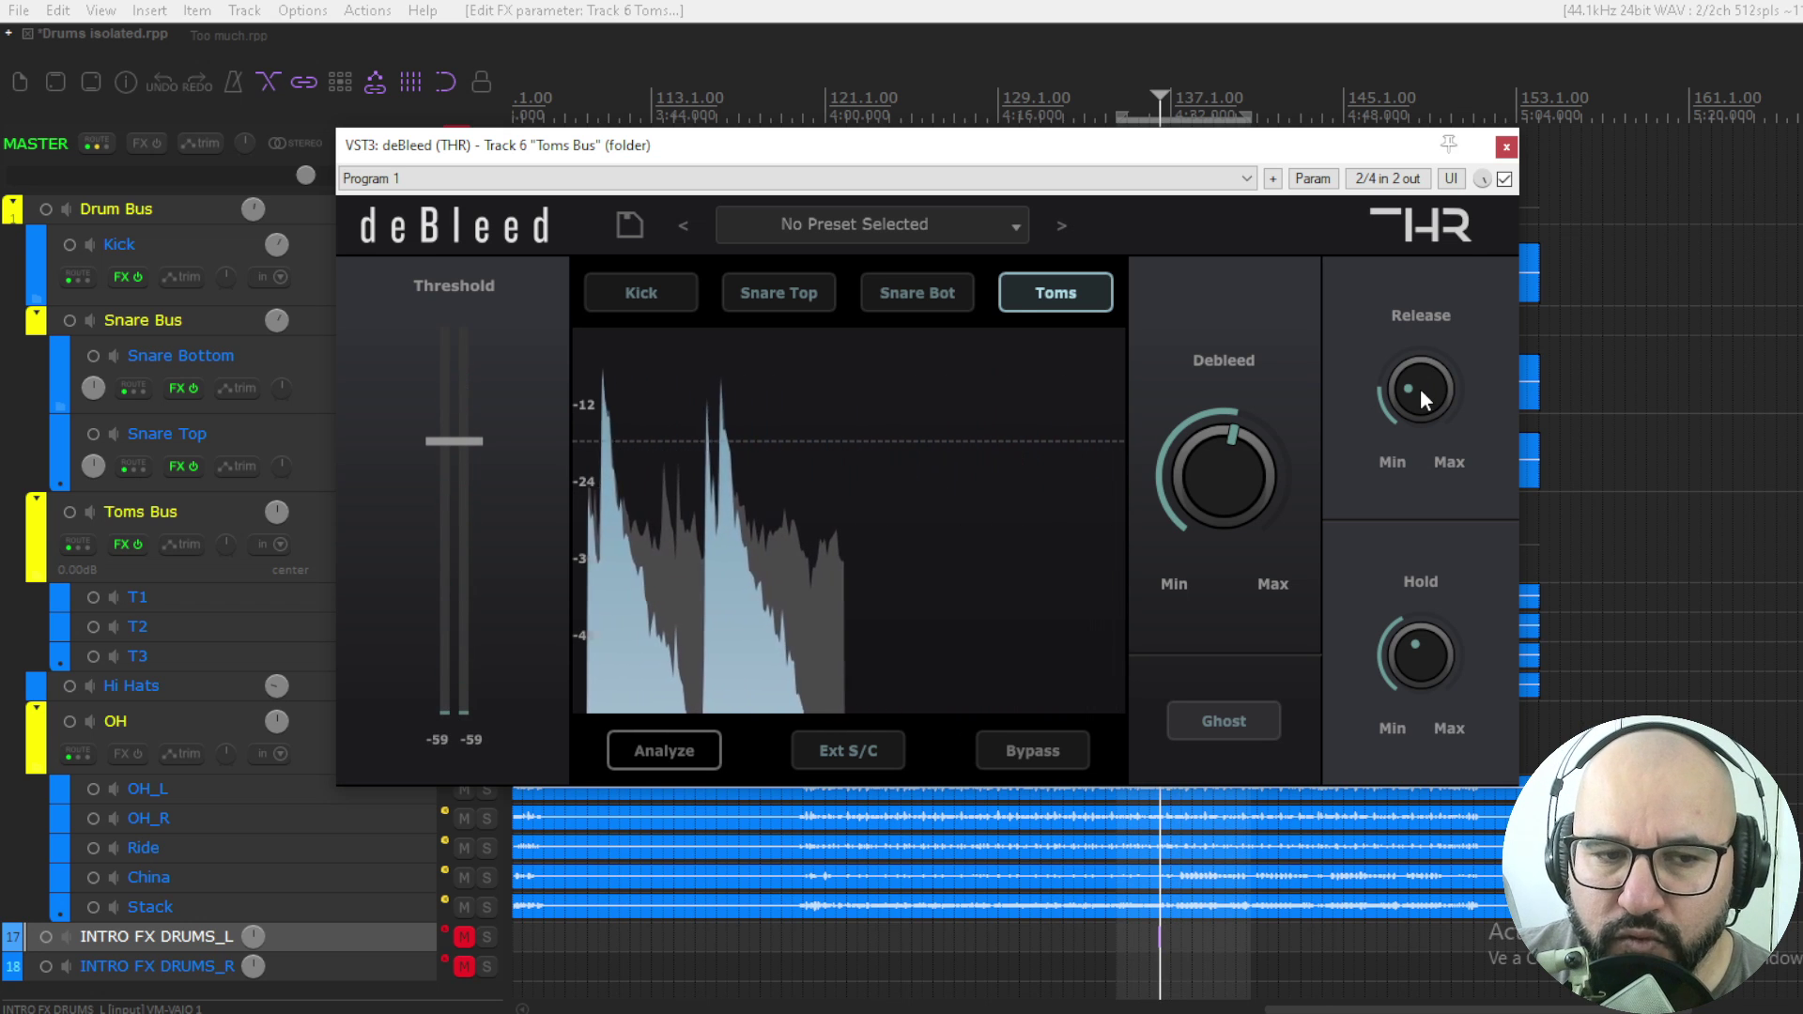
left_click_drag(1418, 393, 1426, 287)
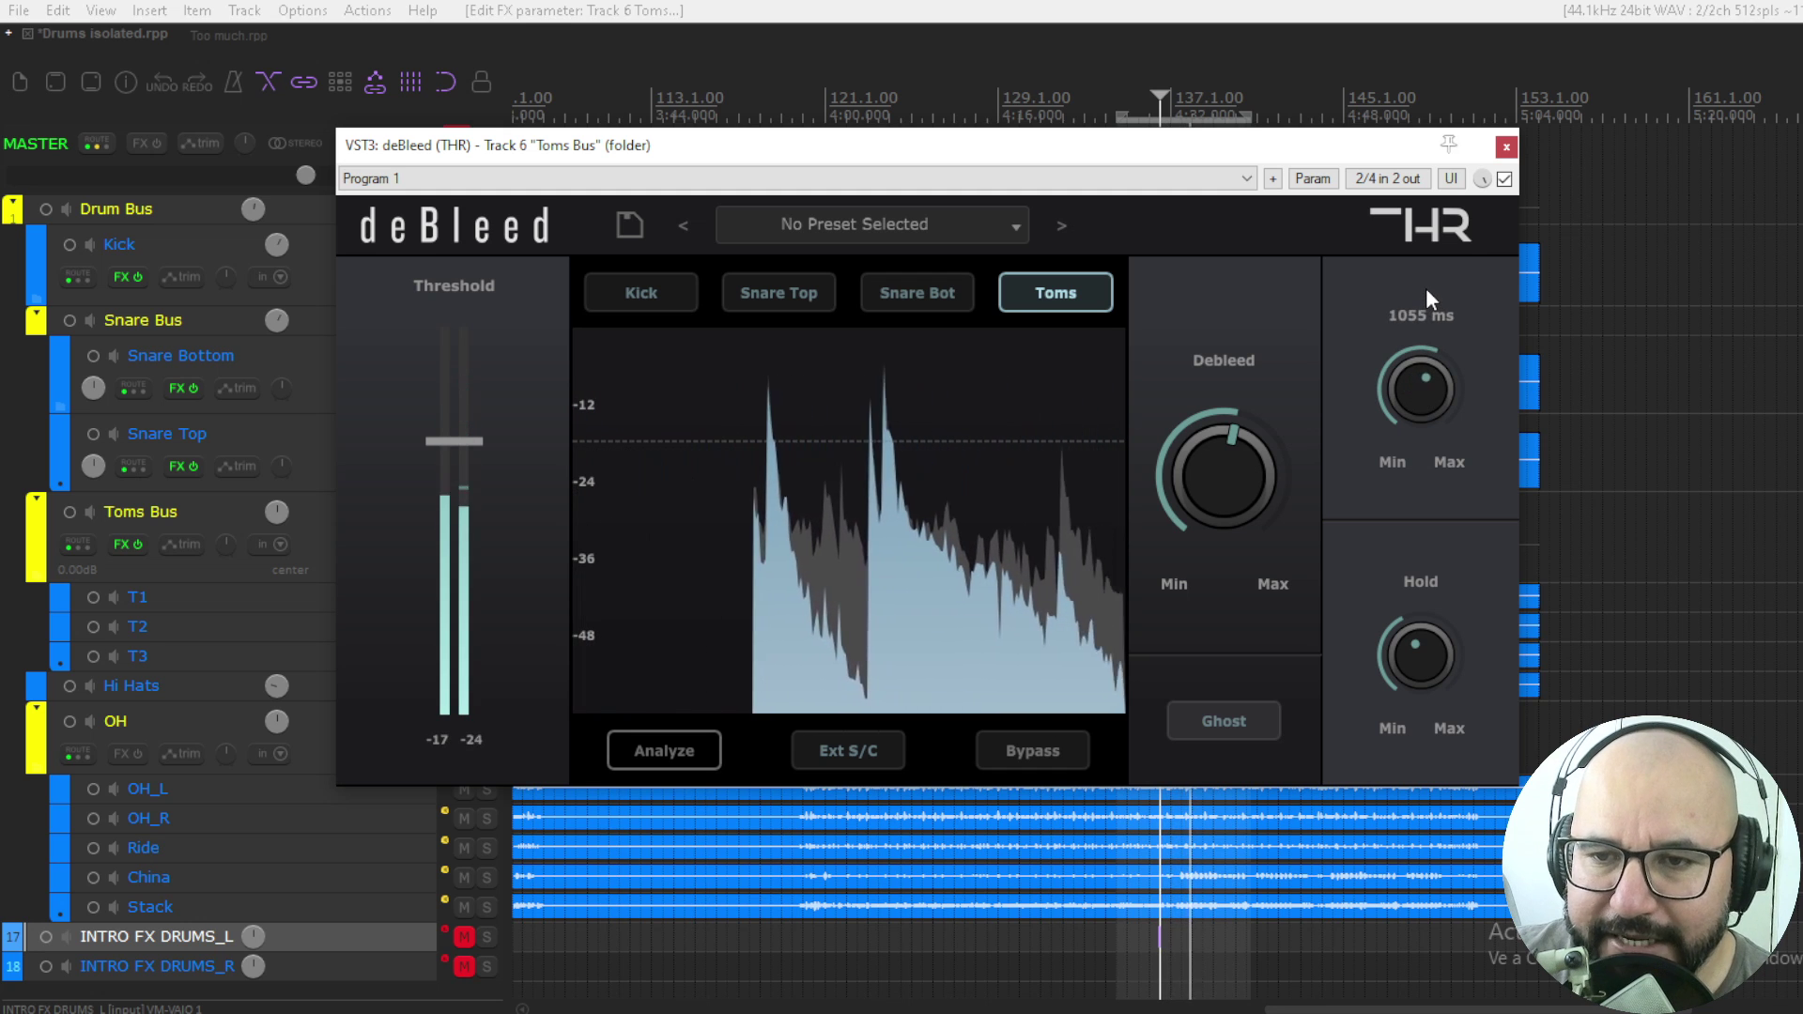
mouse_move(1413, 380)
left_mouse_down()
mouse_move(1414, 334)
mouse_move(1416, 358)
left_mouse_up()
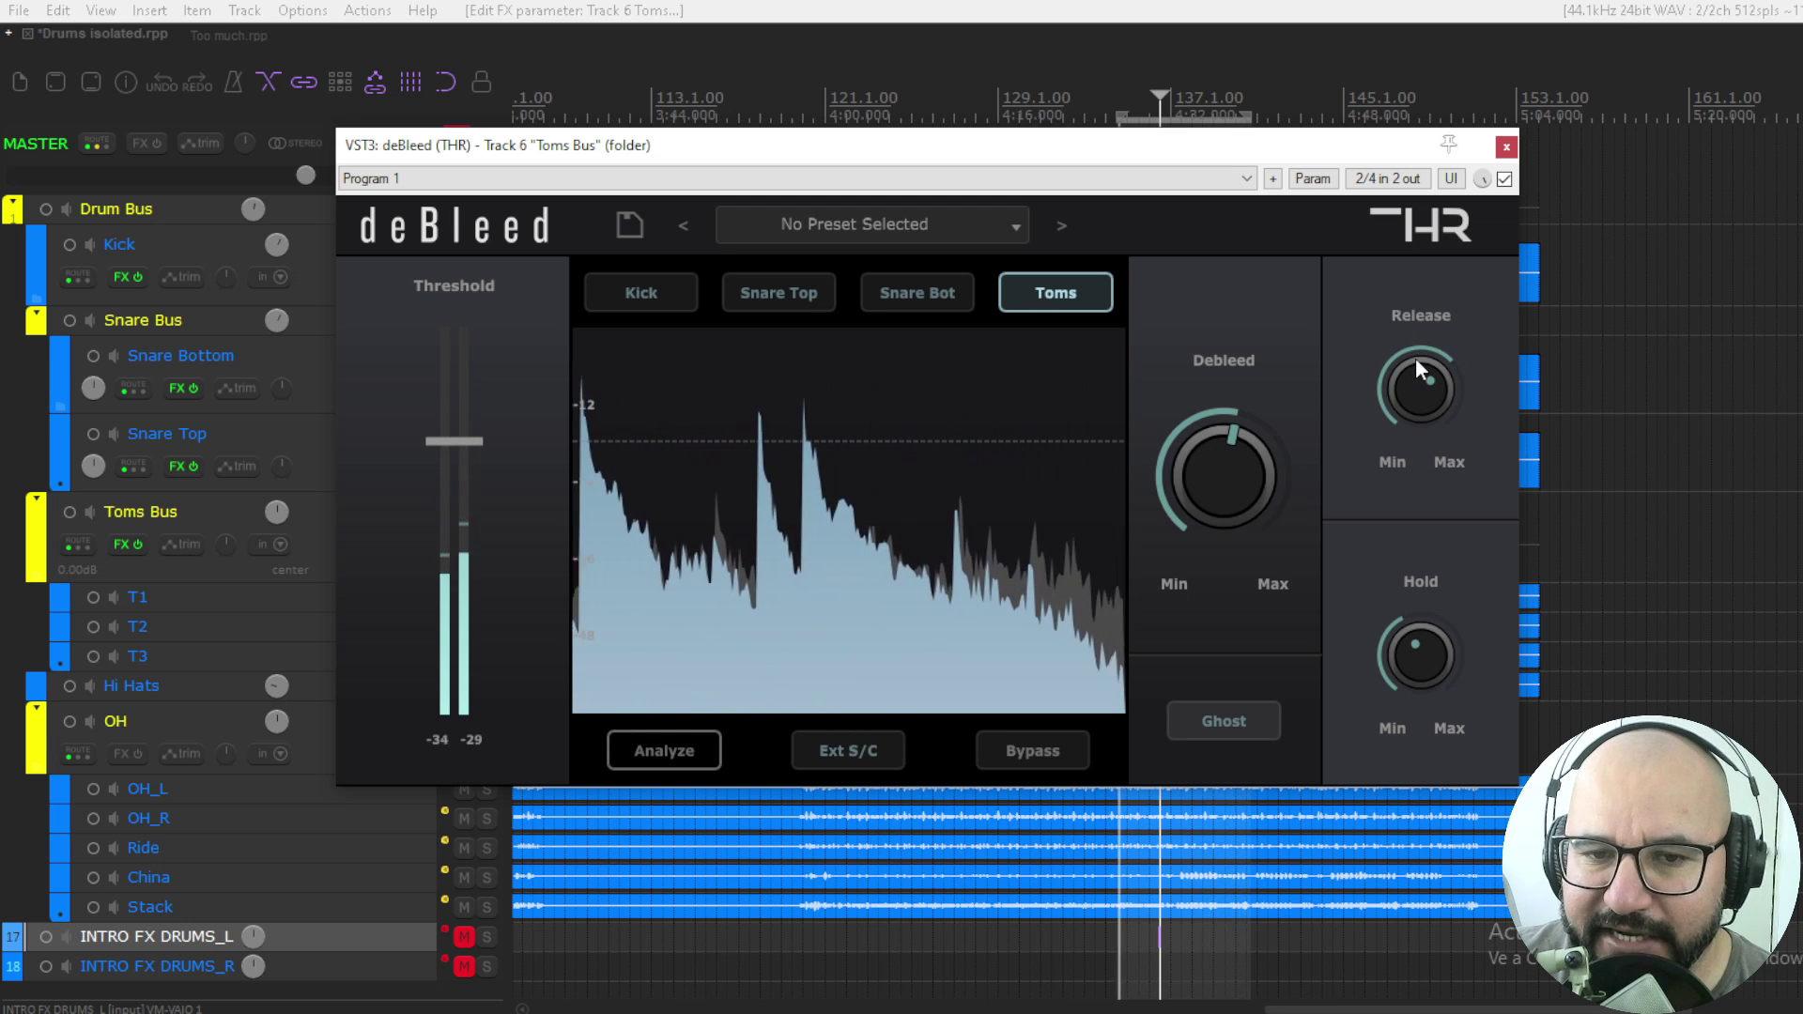
Step: Close the Toms Bus deBleed window, remove its solo and play back the whole drum kit
key("Escape")
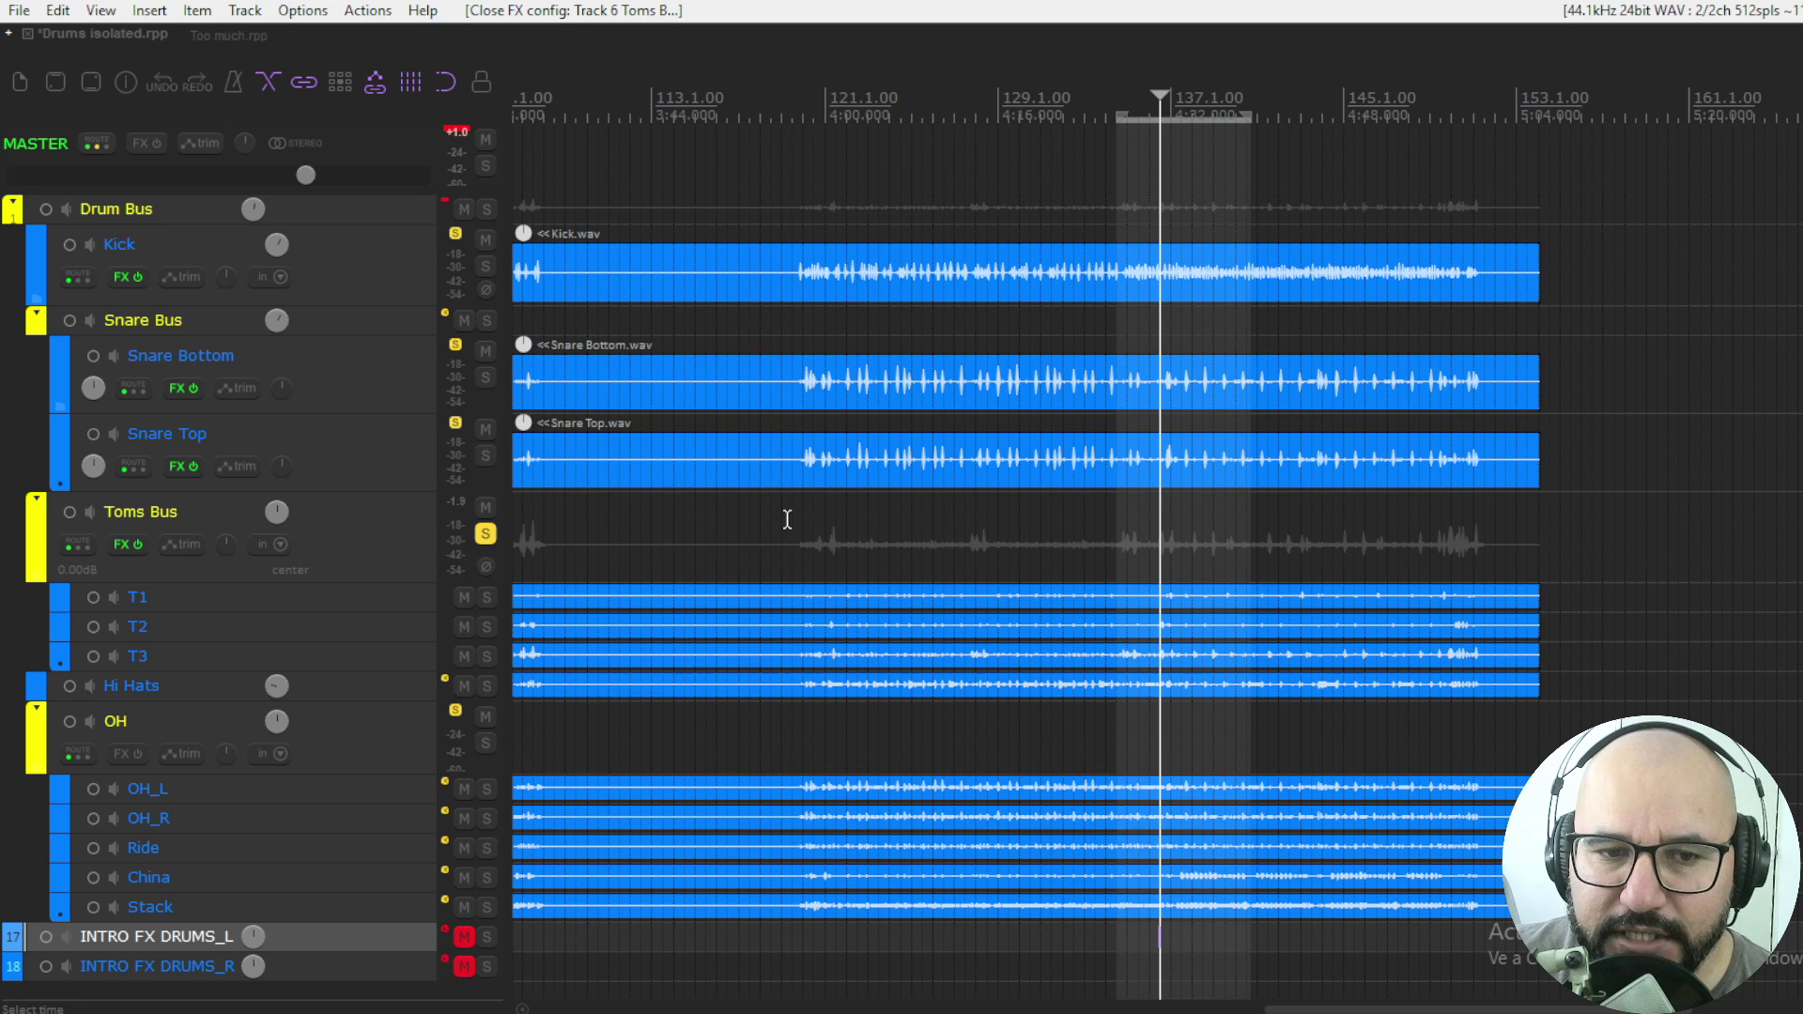
left_click(485, 534)
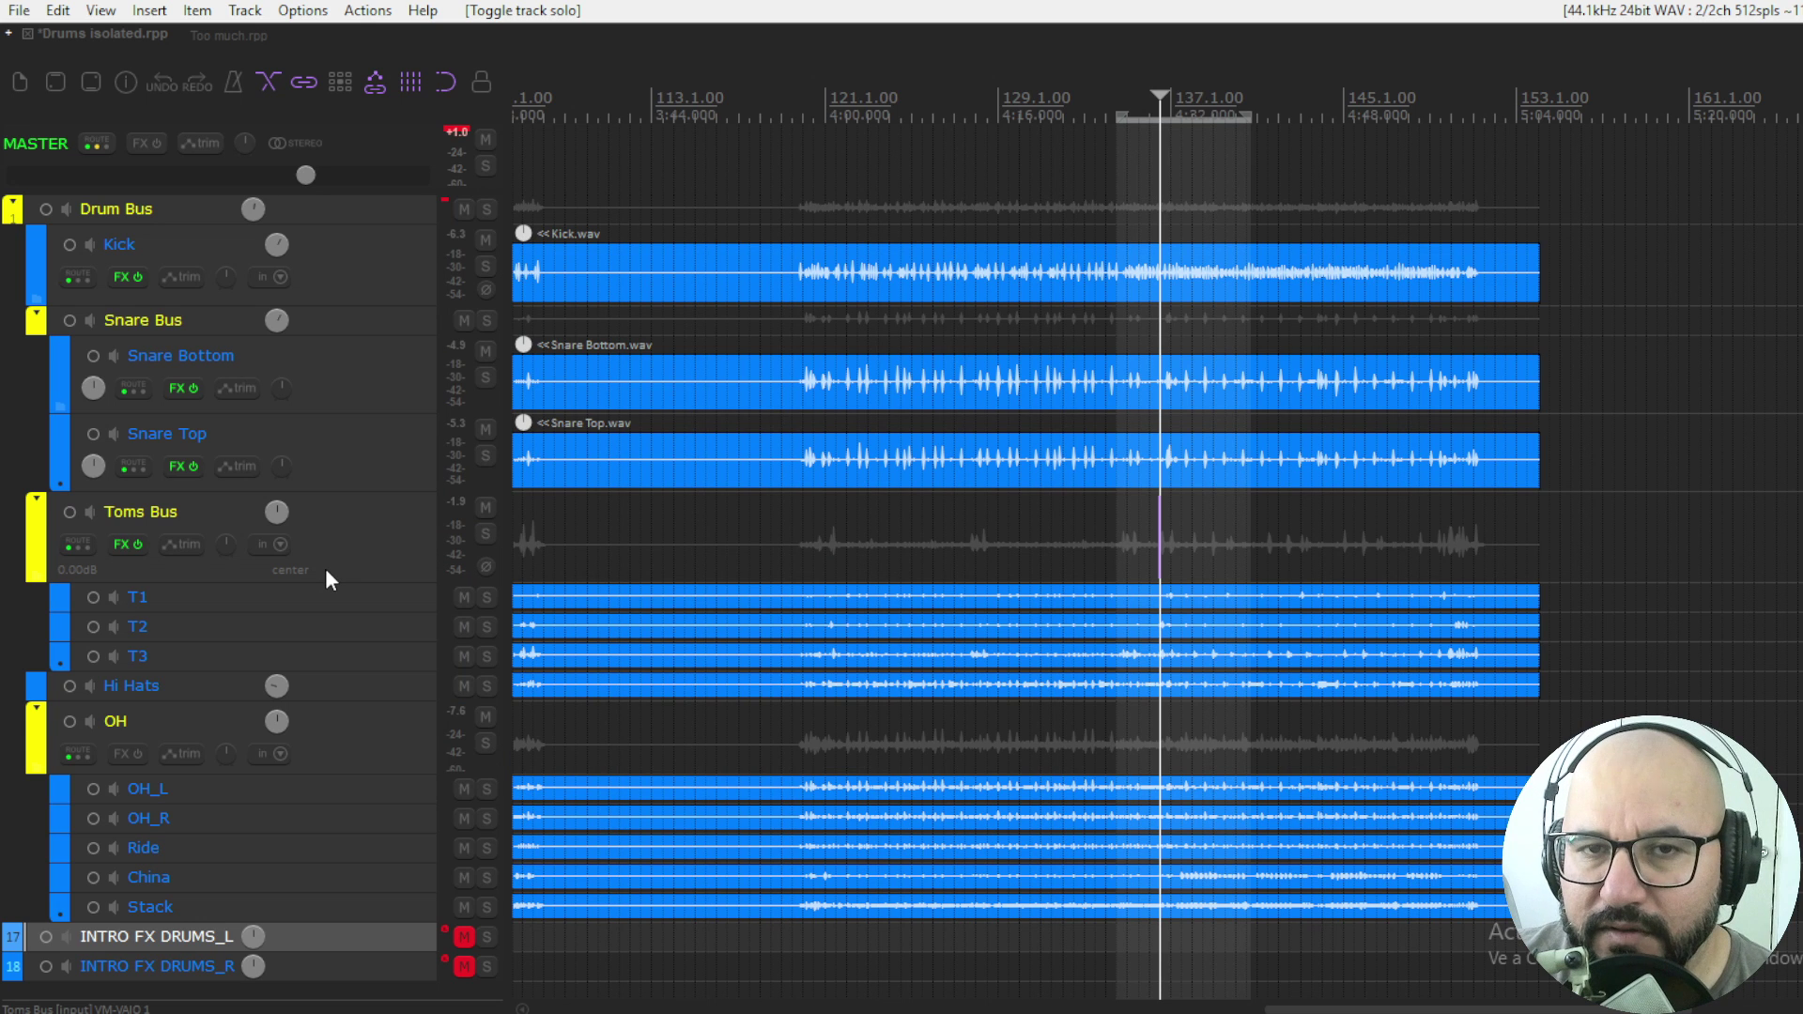
key("space")
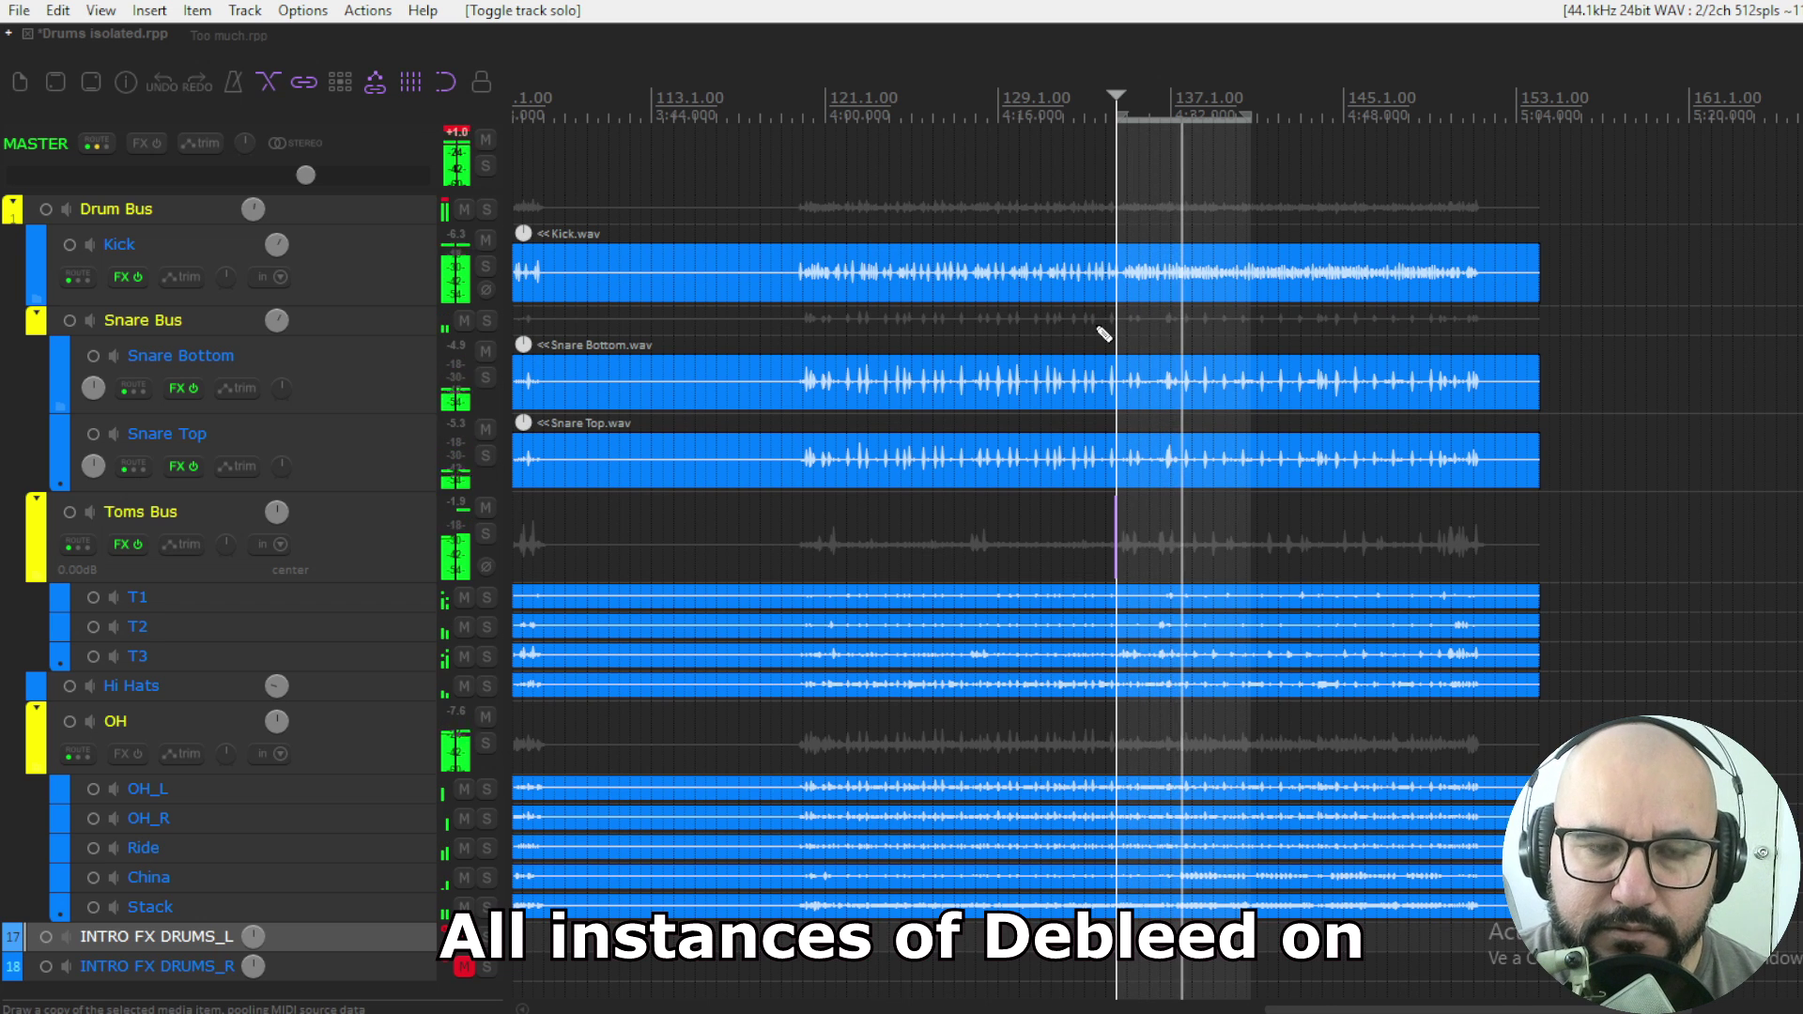
Step: Compare the full drum kit with the effects on all tracks off and on, and stop playback
key("b")
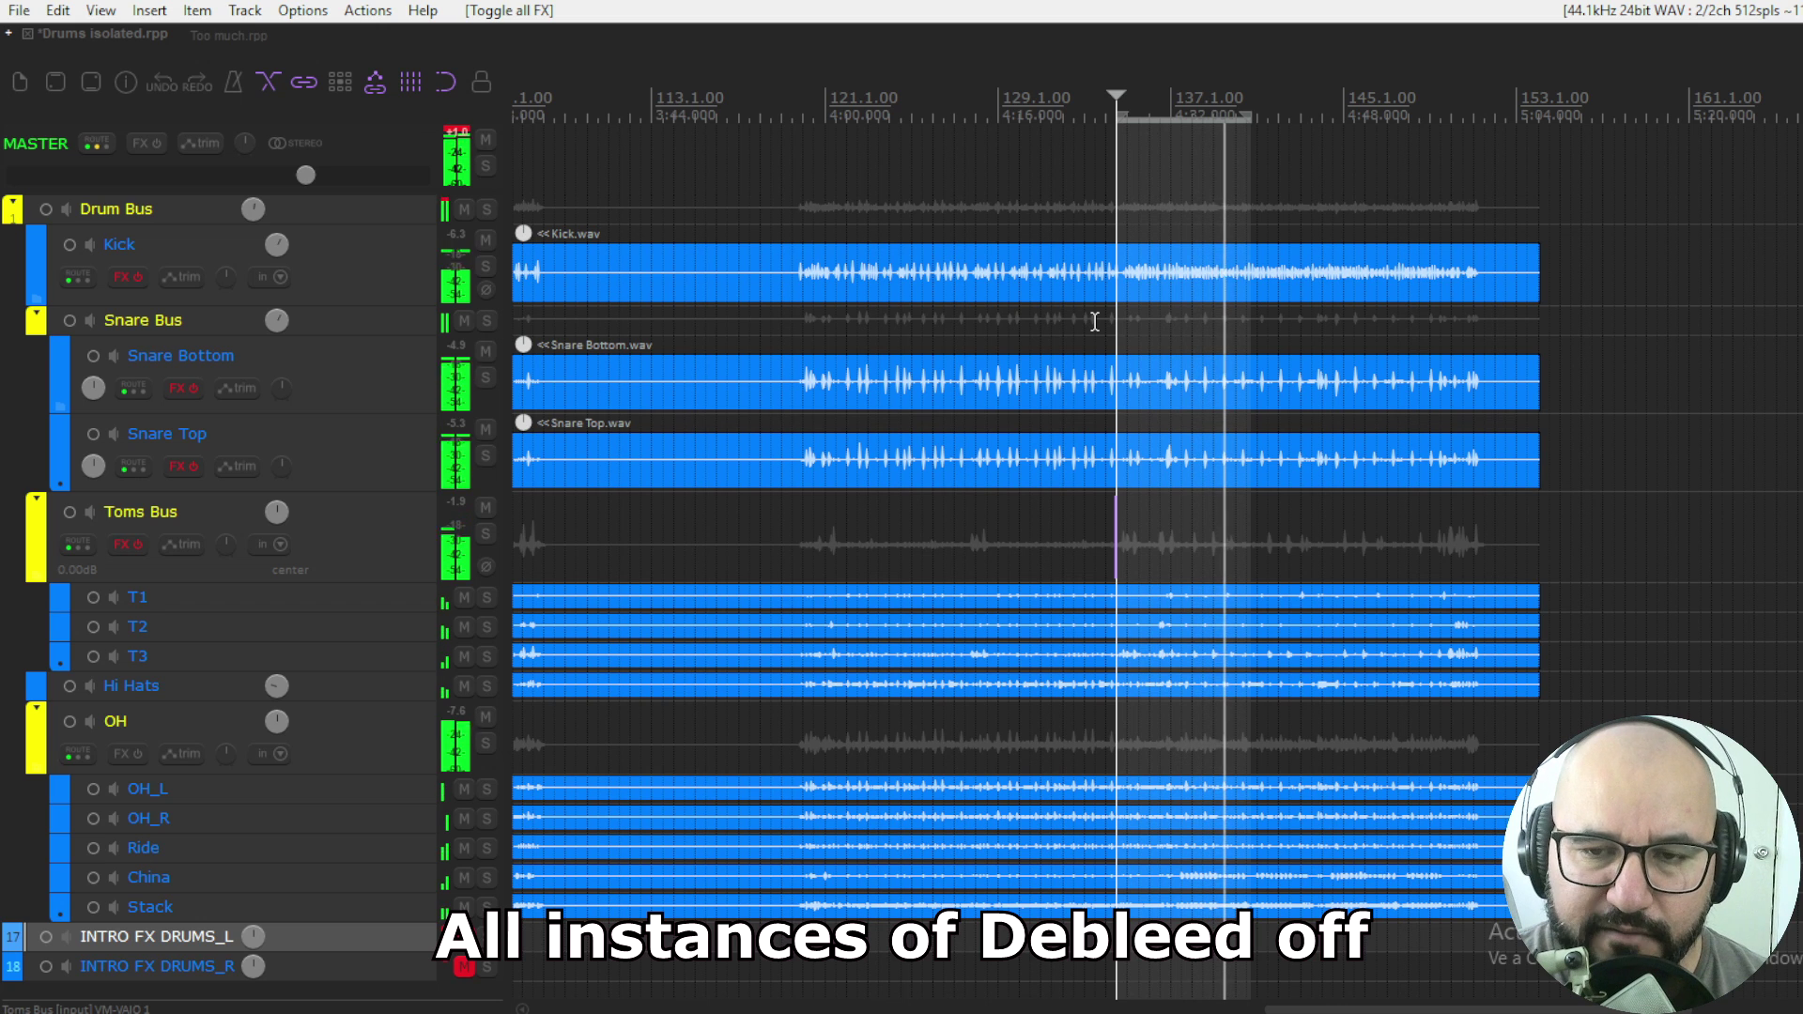
key("b")
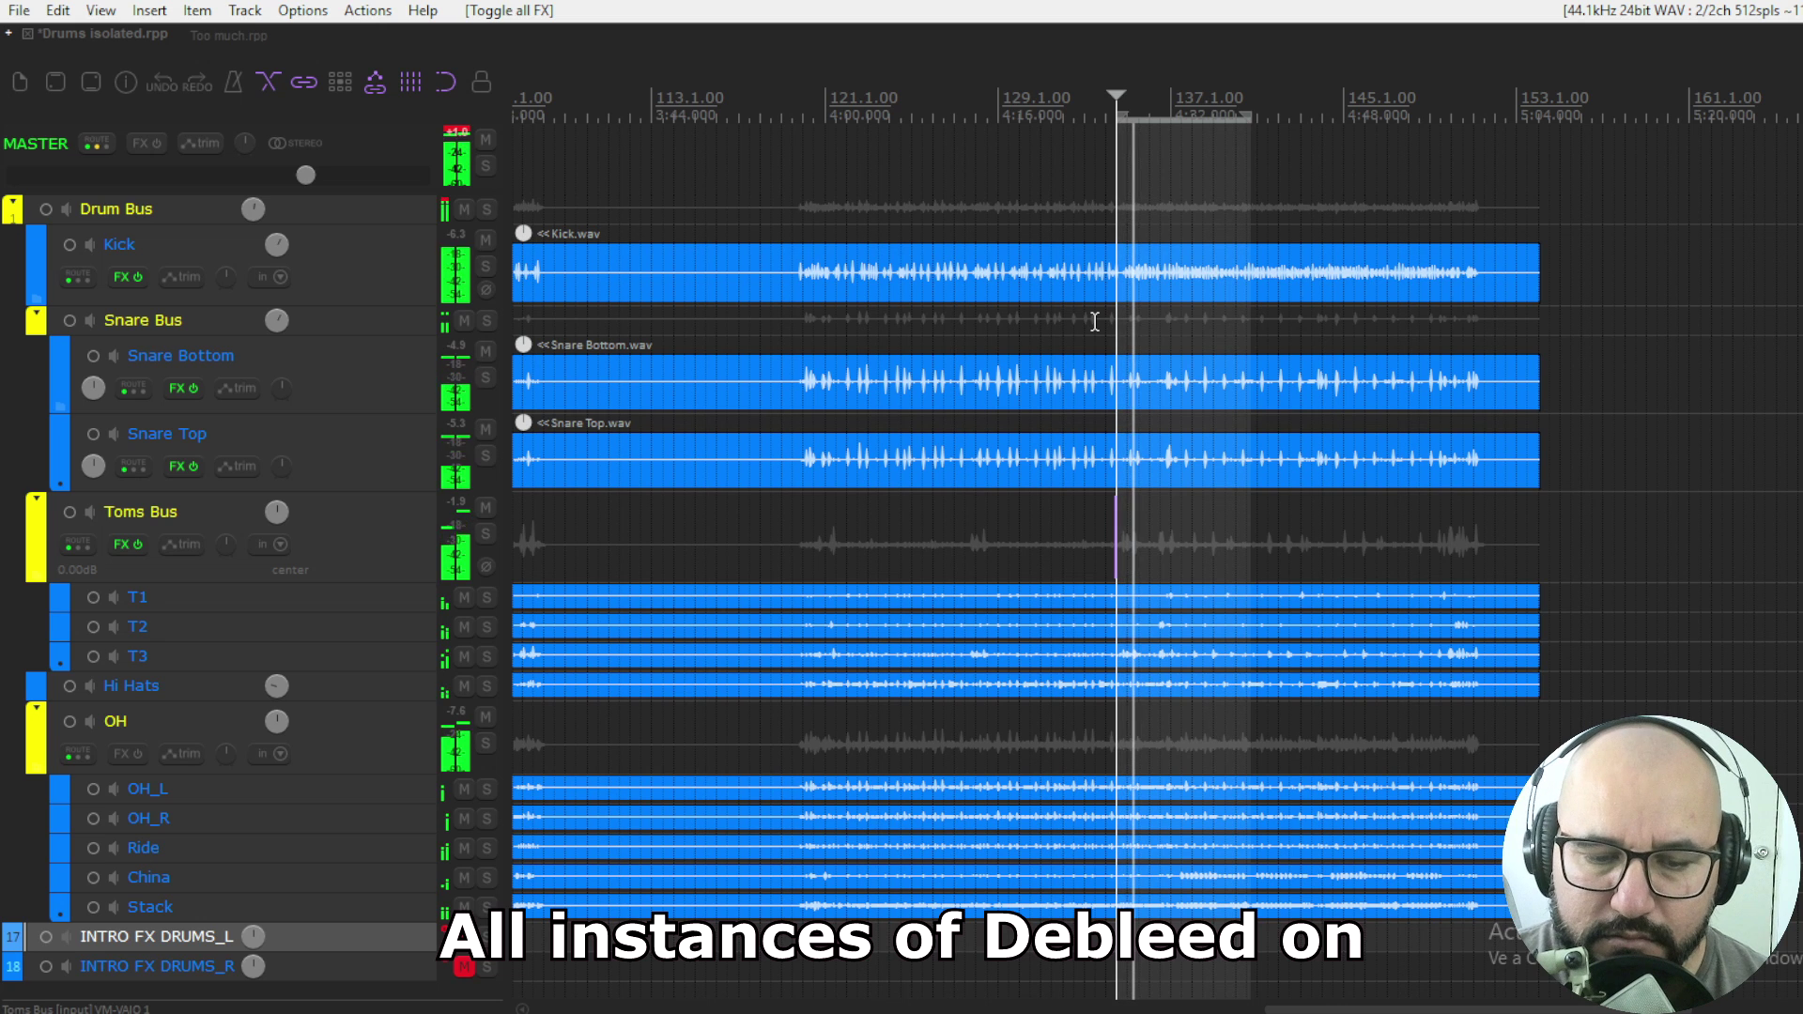
key("b")
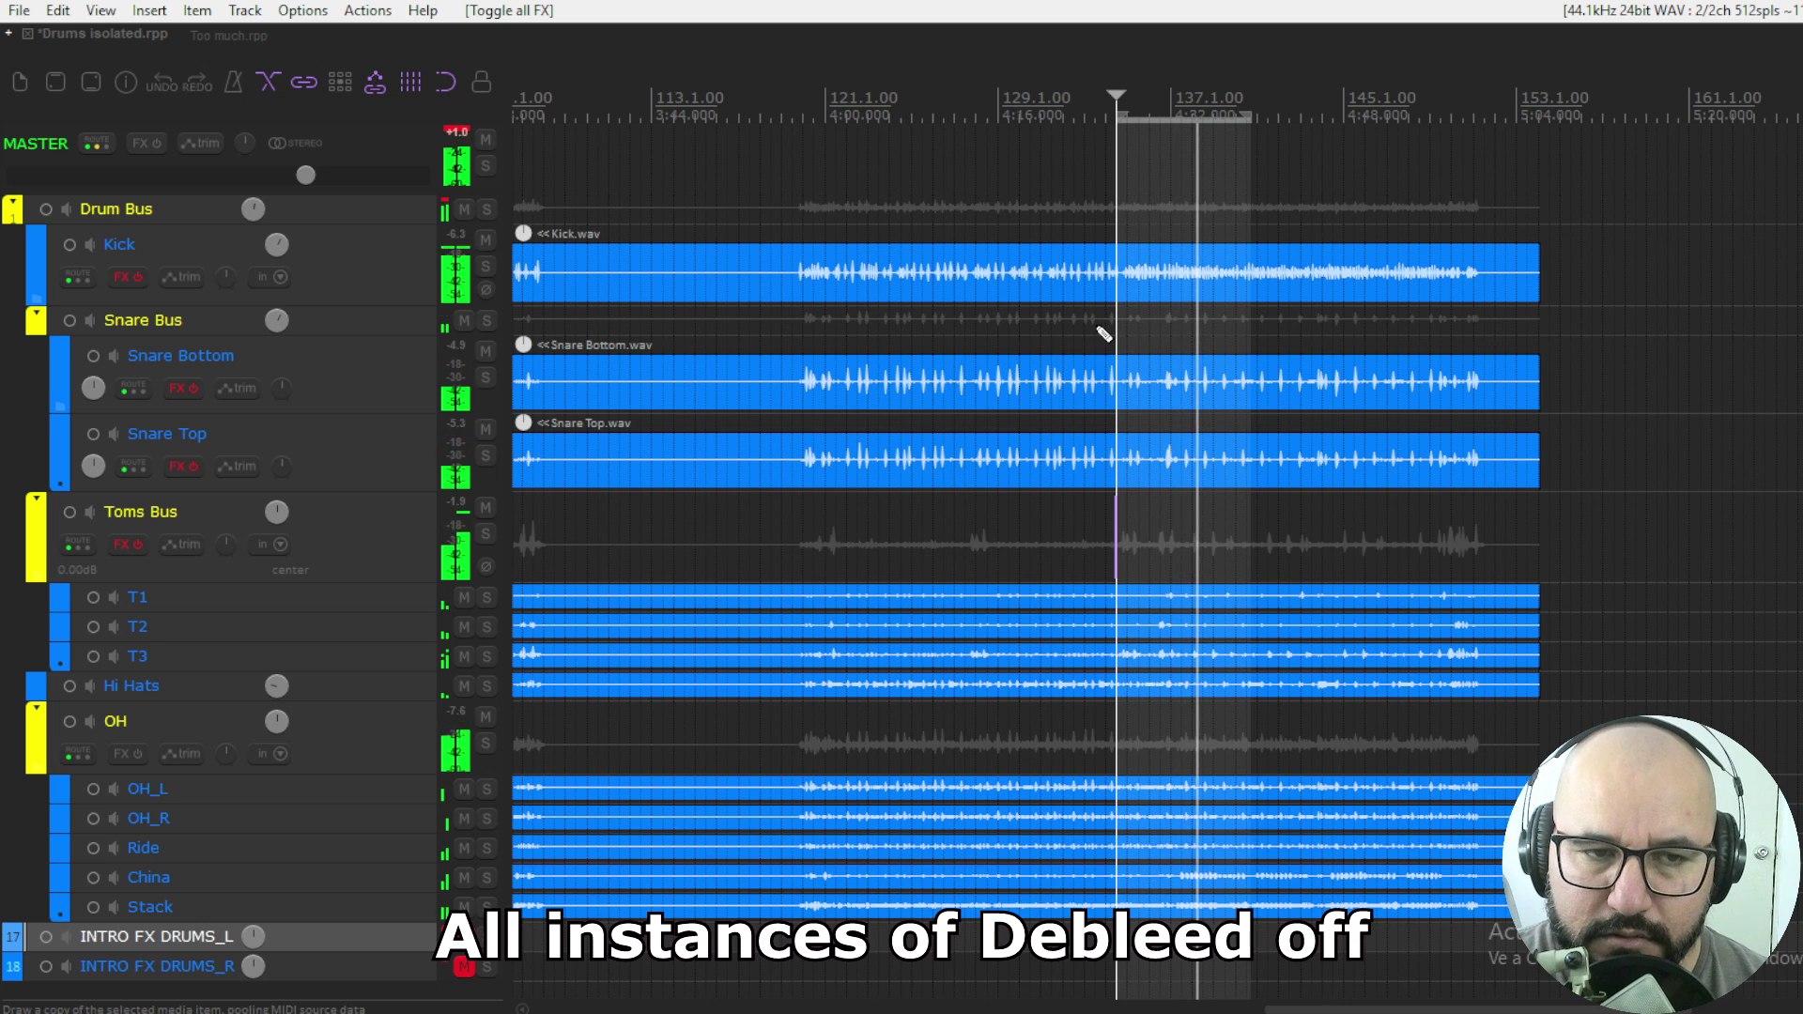
key("b")
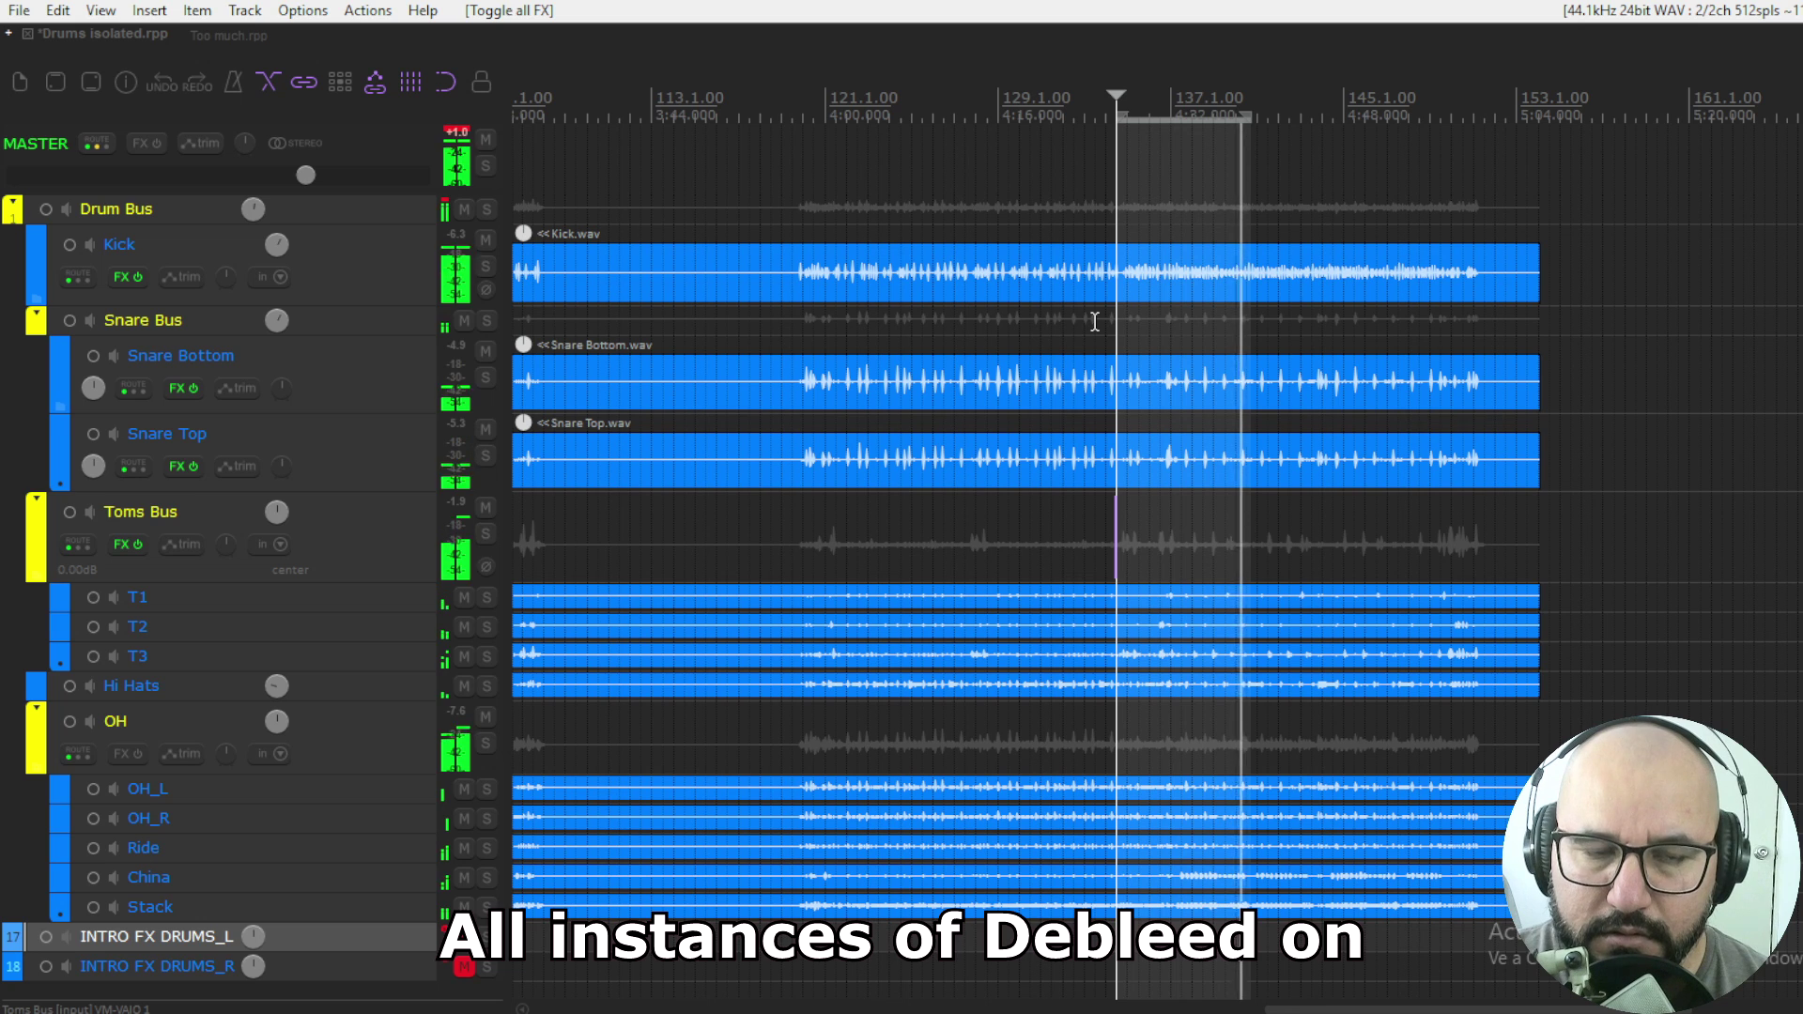
key("space")
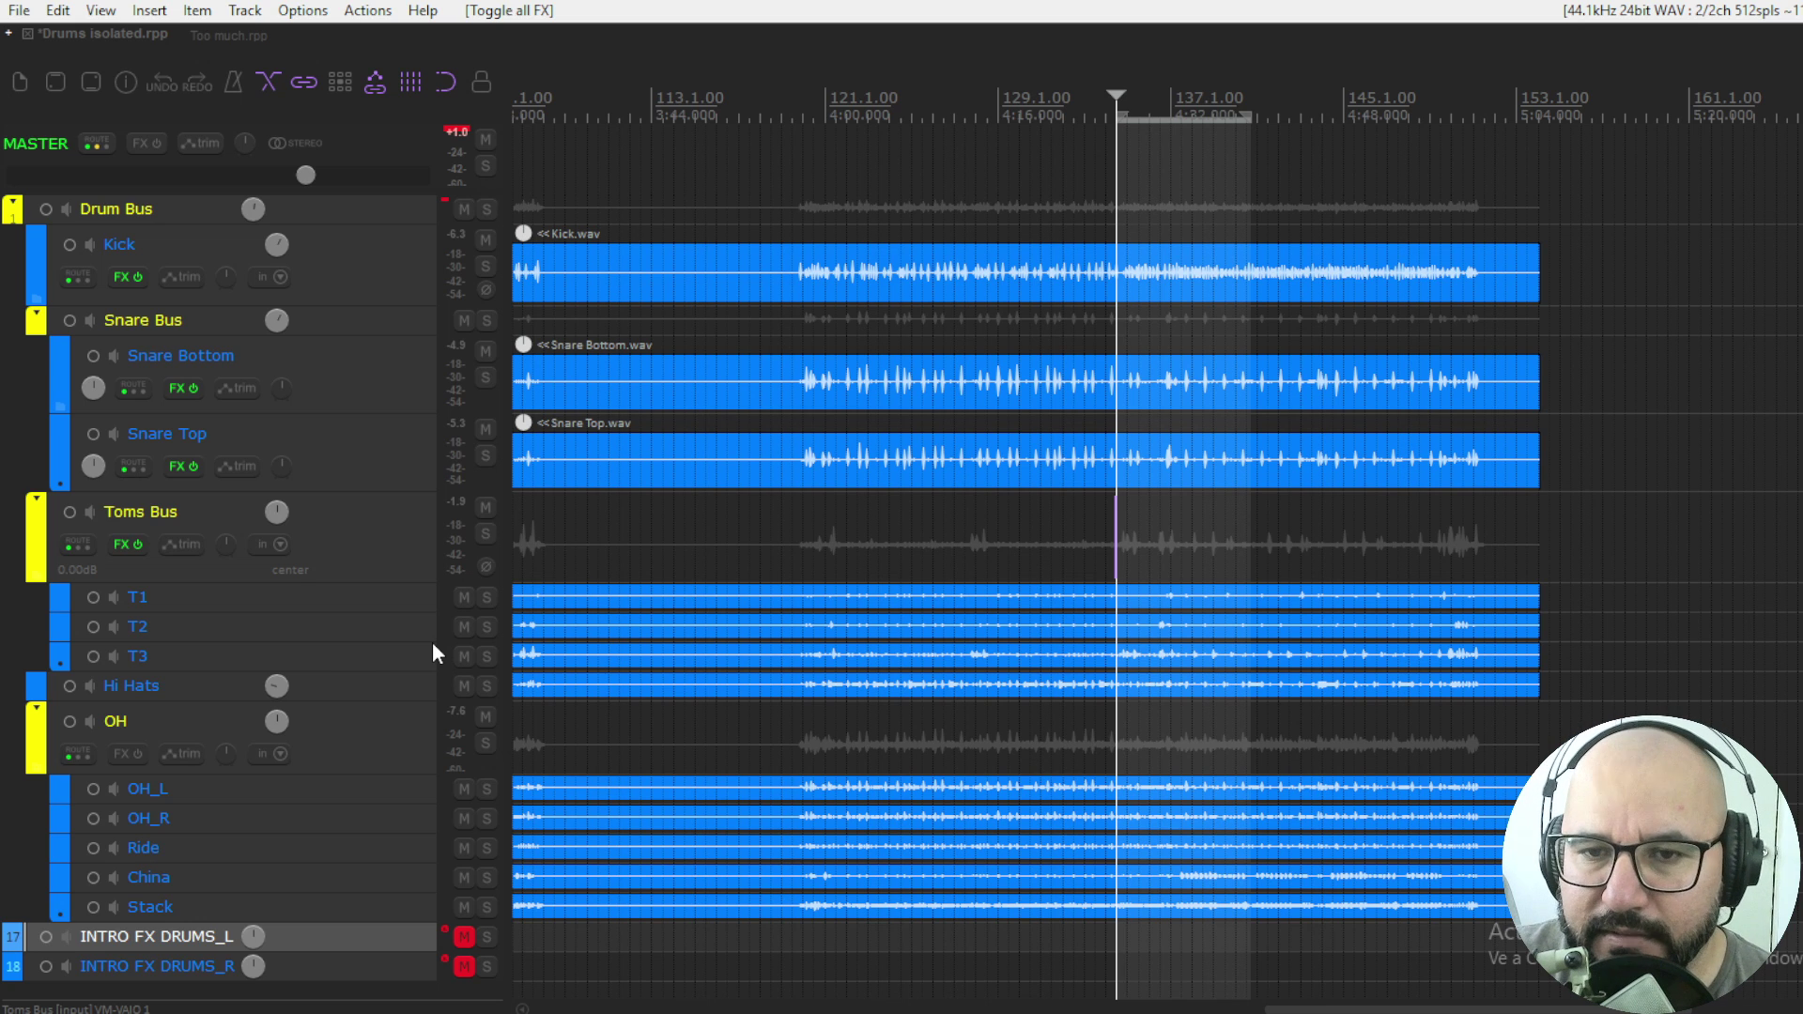
Step: Switch to the Too much.rpp project and solo the Kick bus during playback, keeping its deBleed window open
left_click(226, 36)
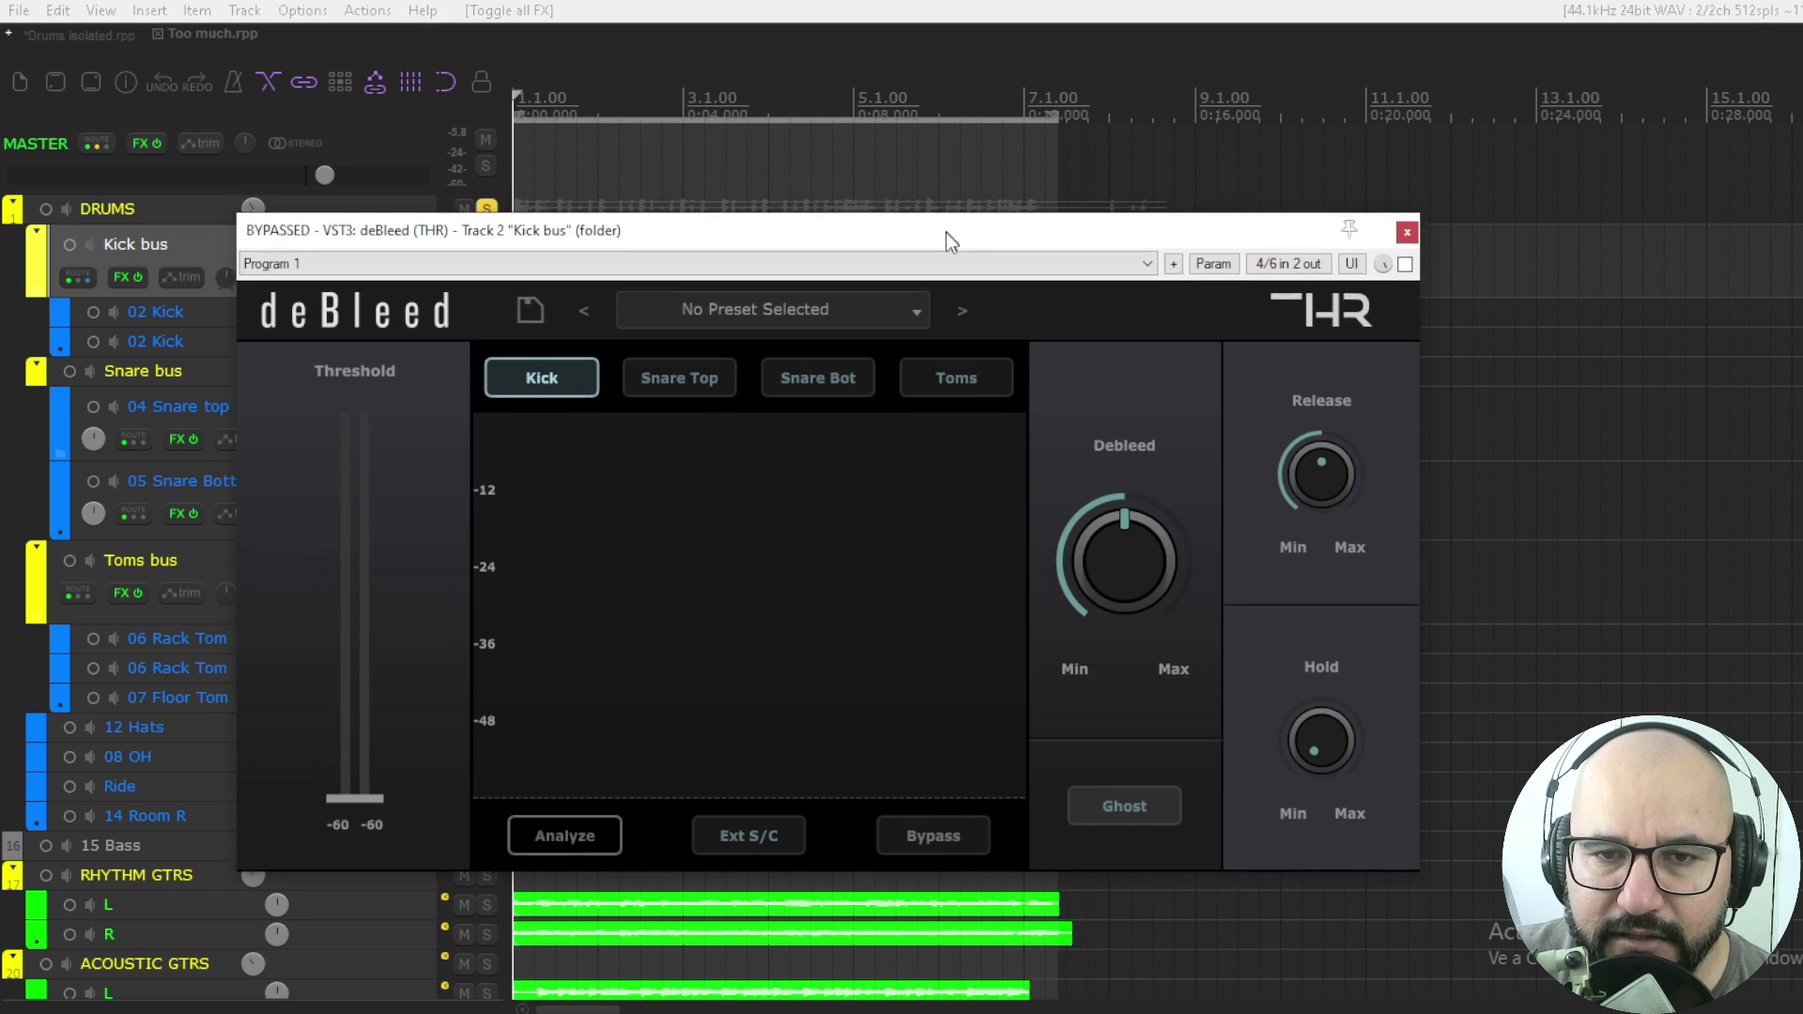
left_click_drag(945, 233, 940, 269)
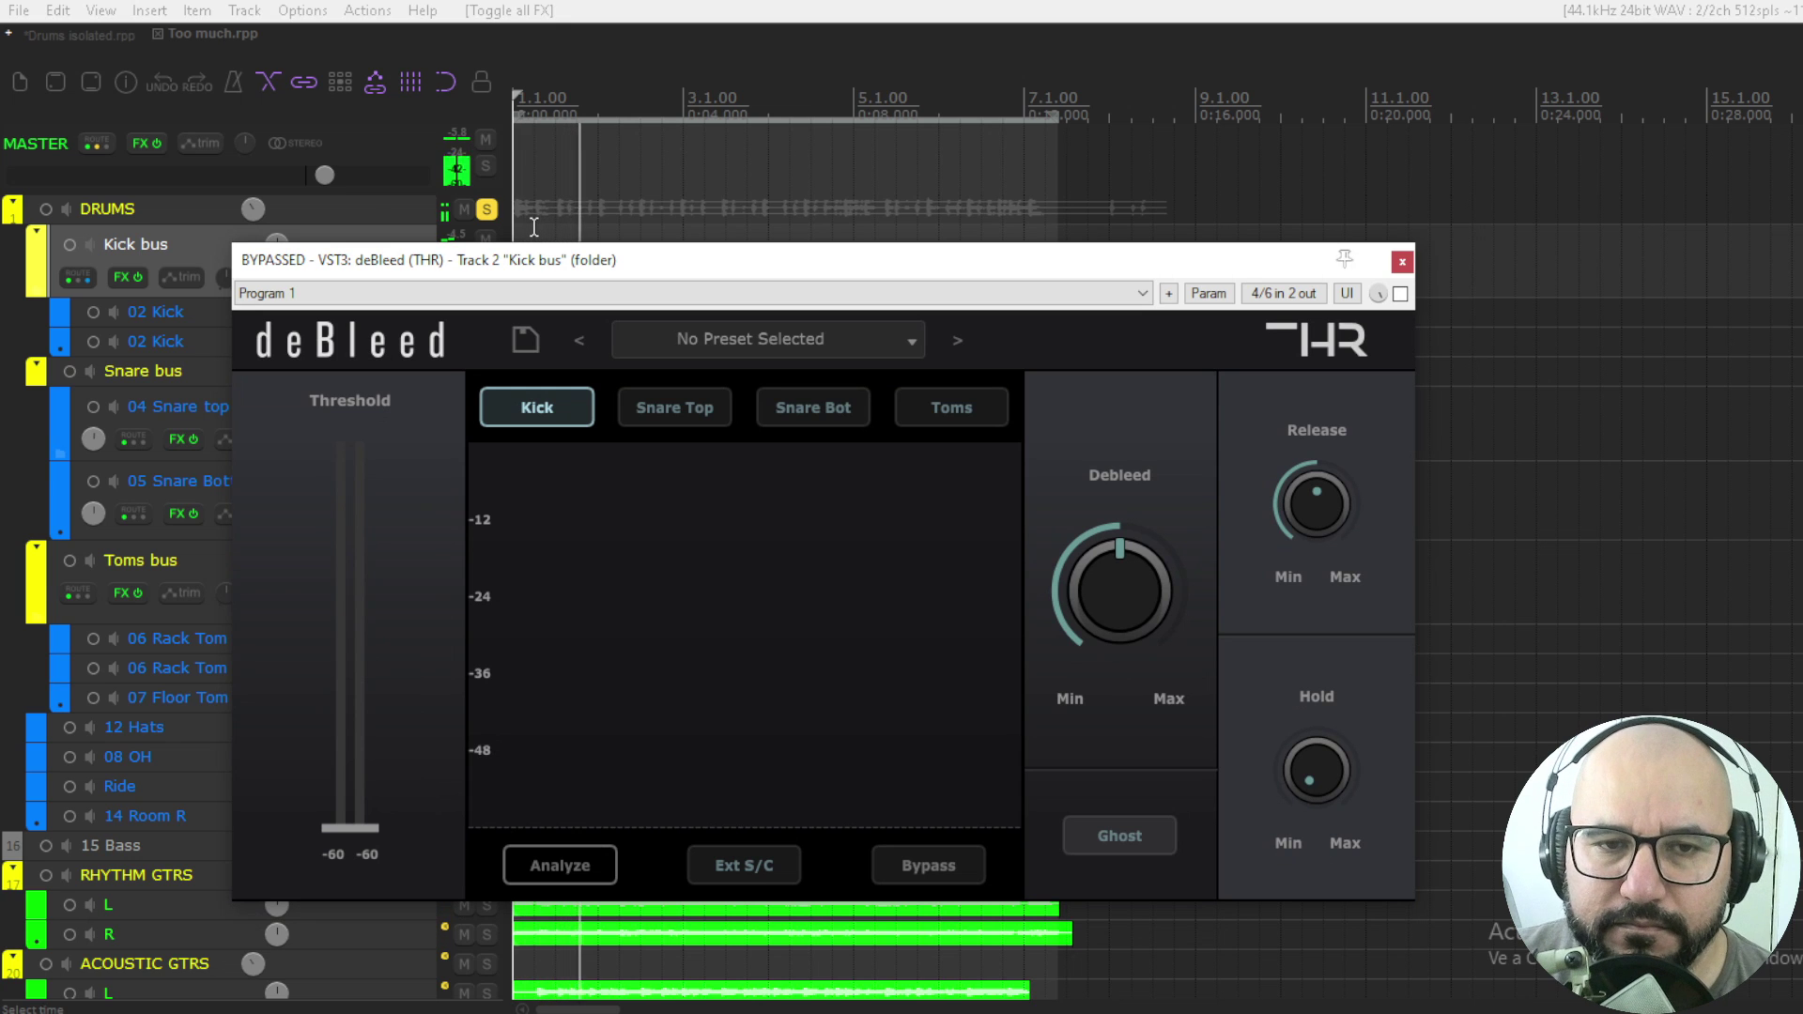
left_click_drag(545, 265, 511, 363)
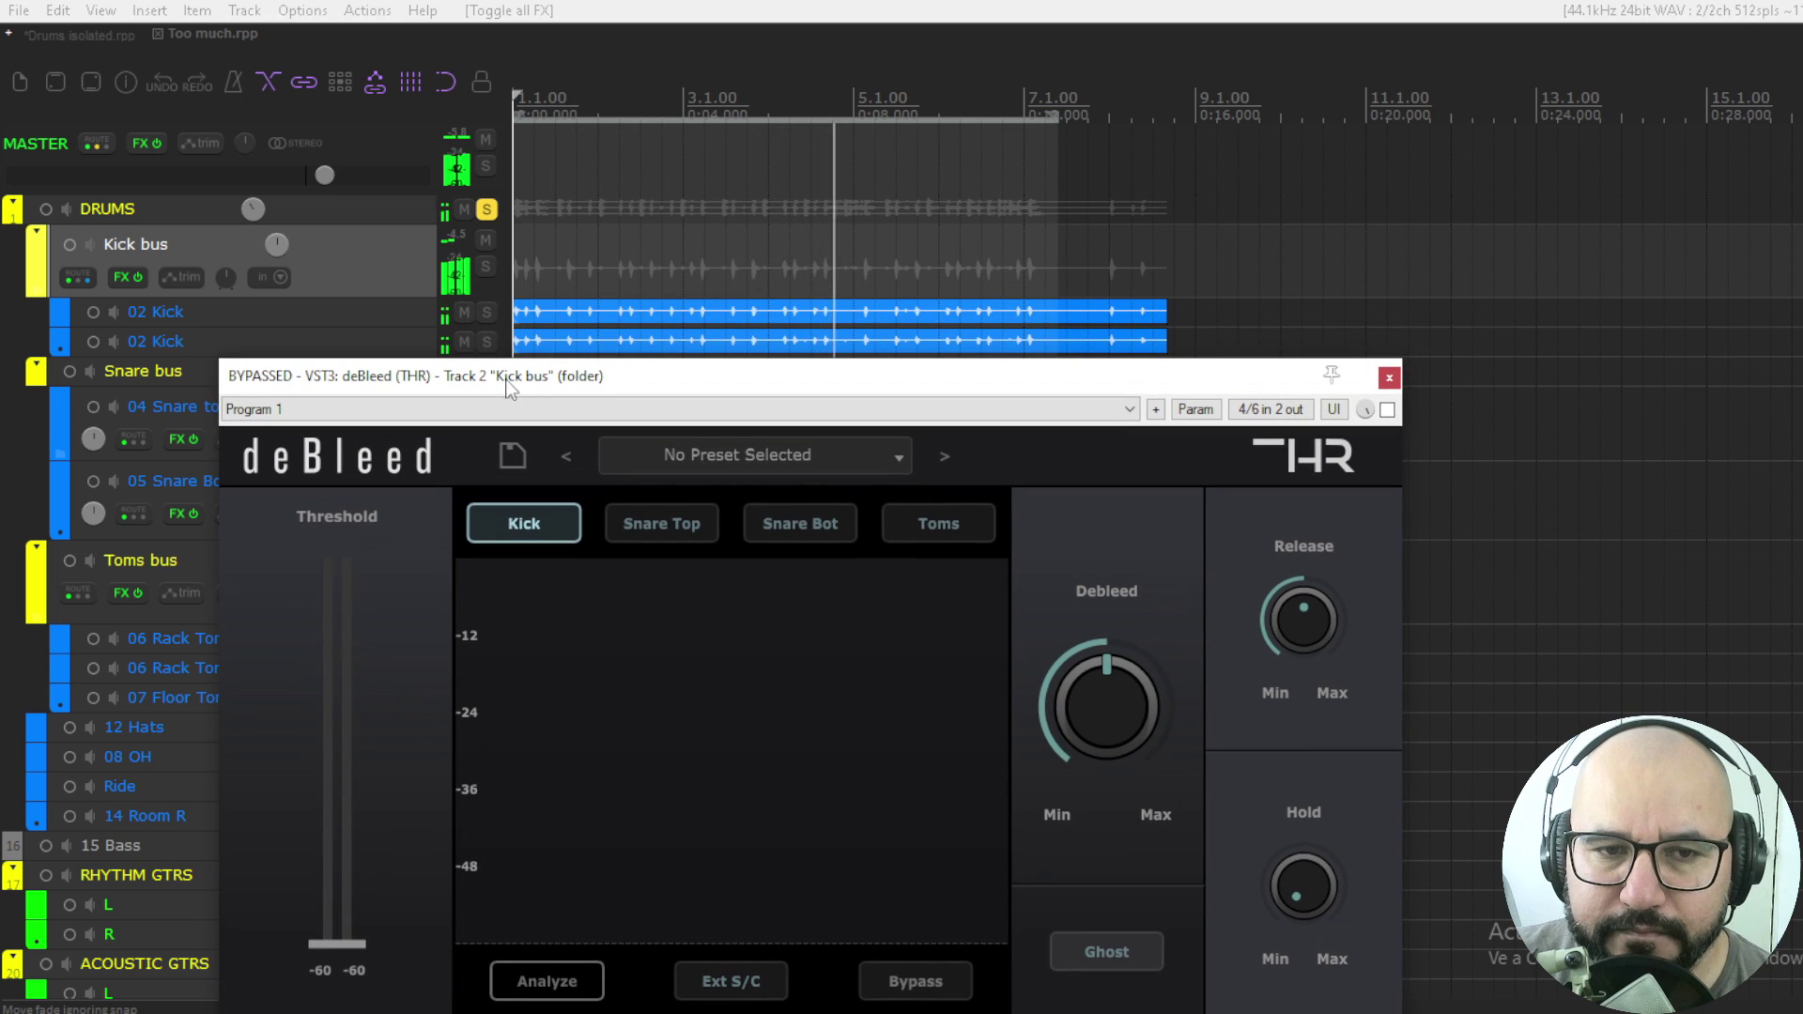
left_click(483, 214)
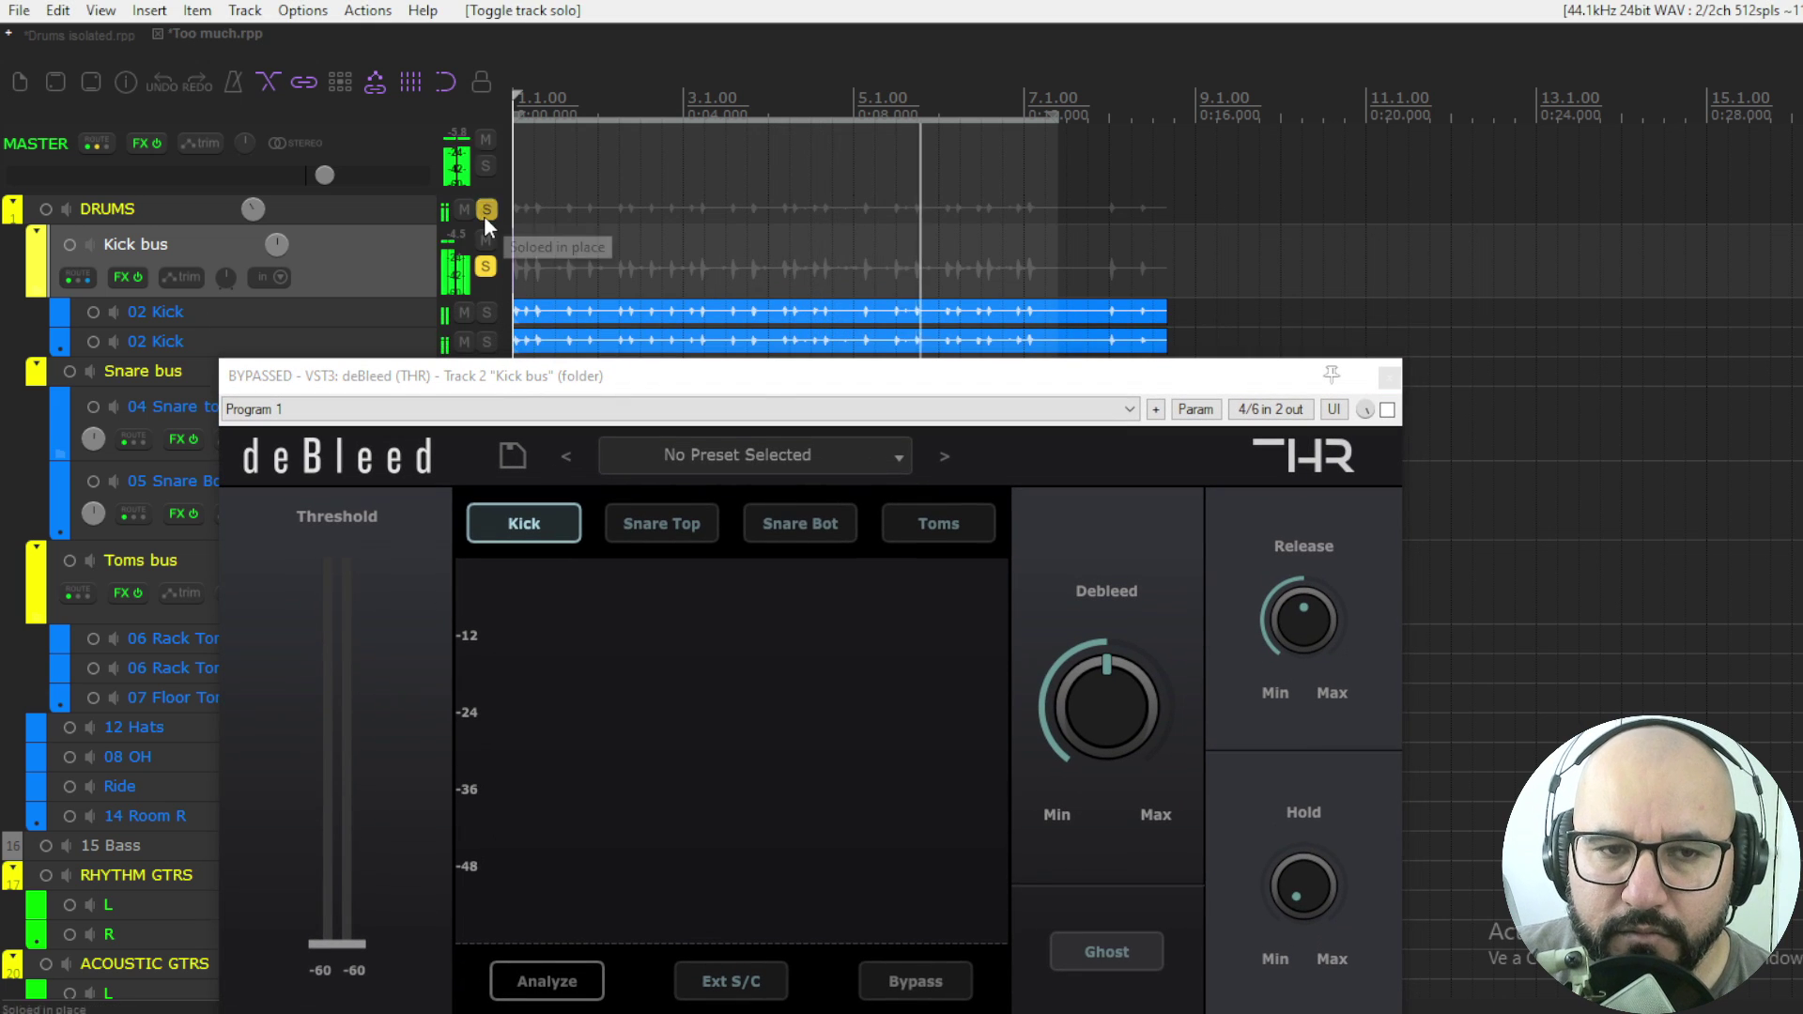
left_click_drag(762, 376, 772, 187)
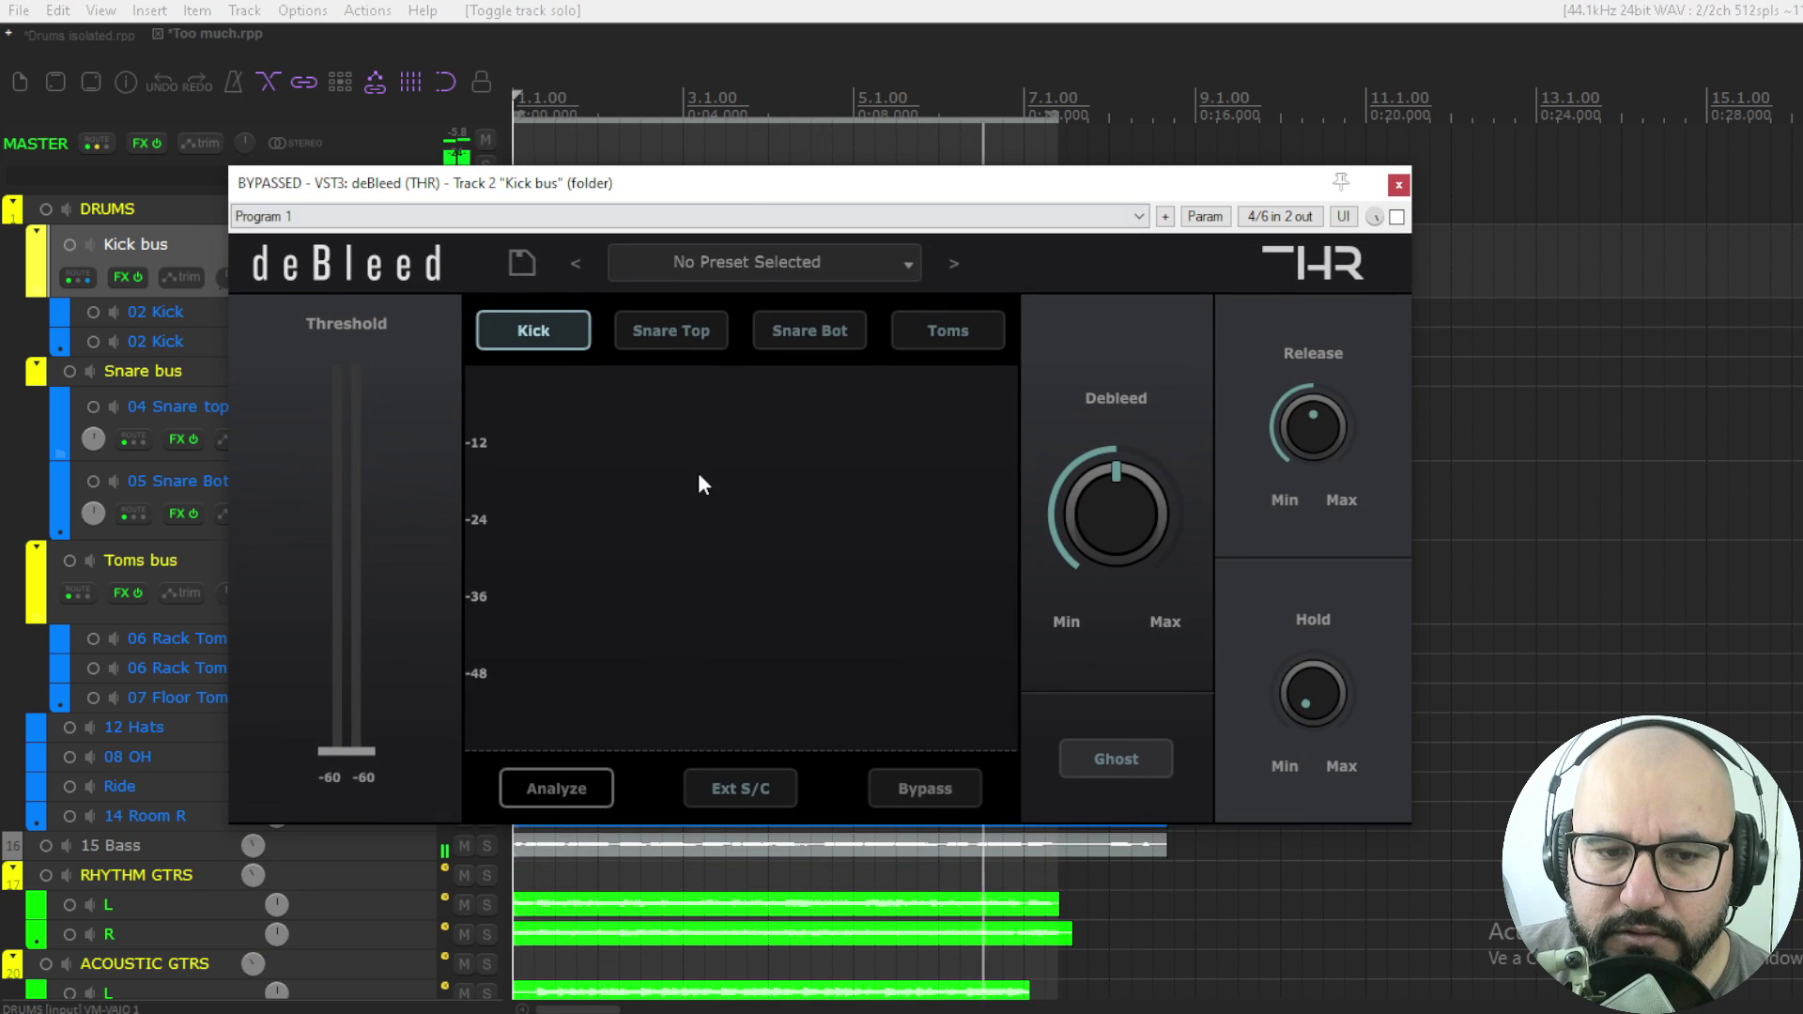
Step: Activate deBleed on the Kick bus, analyze the signal and set the threshold to about -16 dB
left_click(1397, 217)
left_click(584, 785)
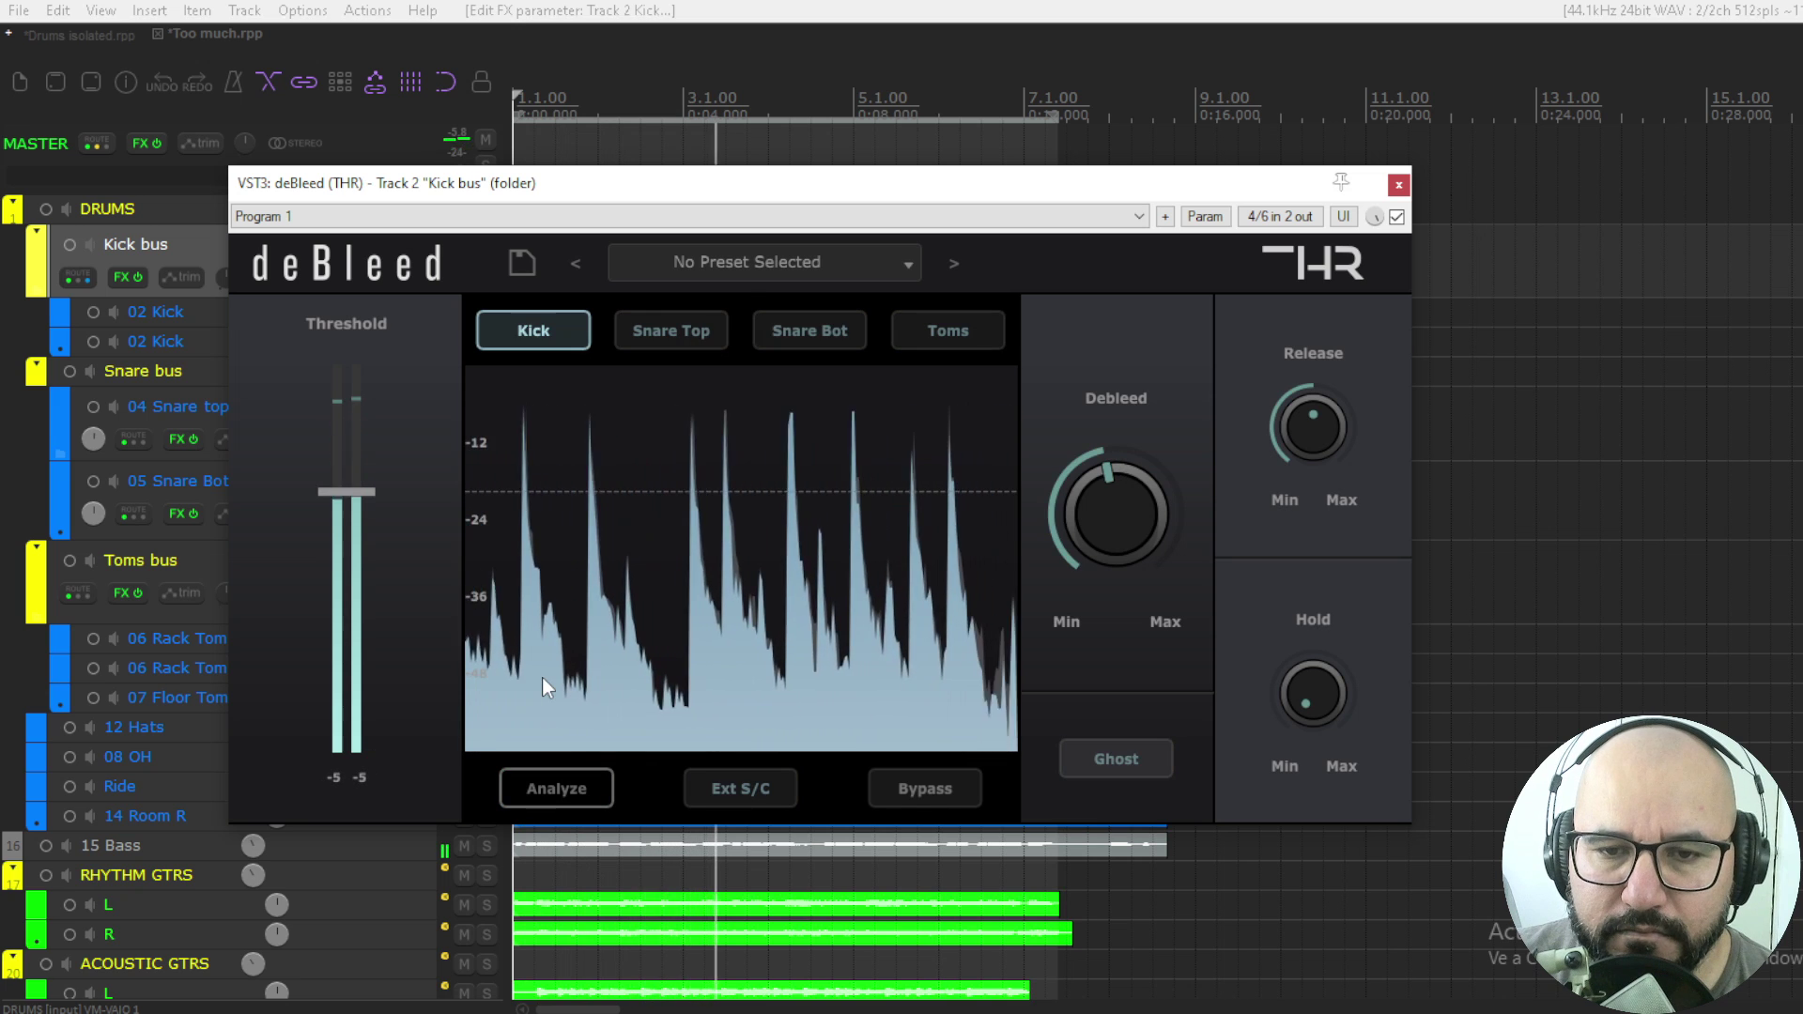
left_click_drag(369, 500, 370, 469)
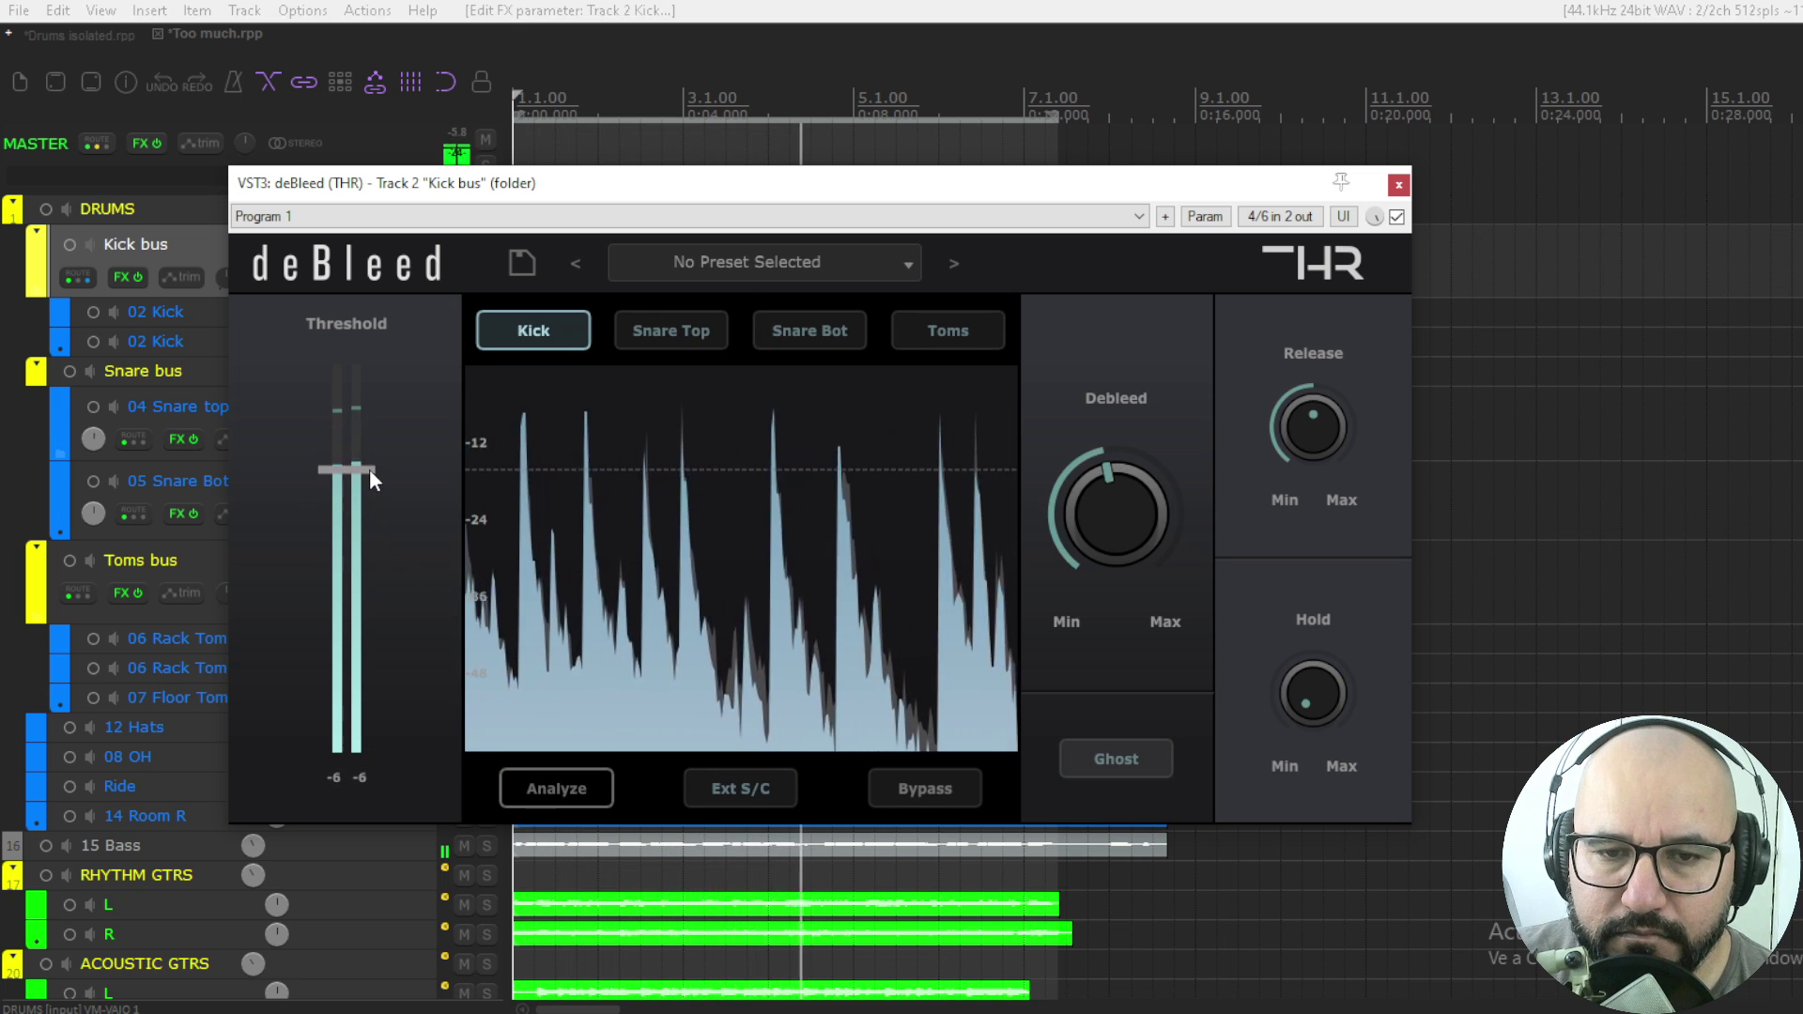
Step: Raise the Kick bus Debleed amount just past midway, lengthen the hold slightly, and compare the sound with the plug-in bypassed
left_click_drag(1102, 605, 1116, 480)
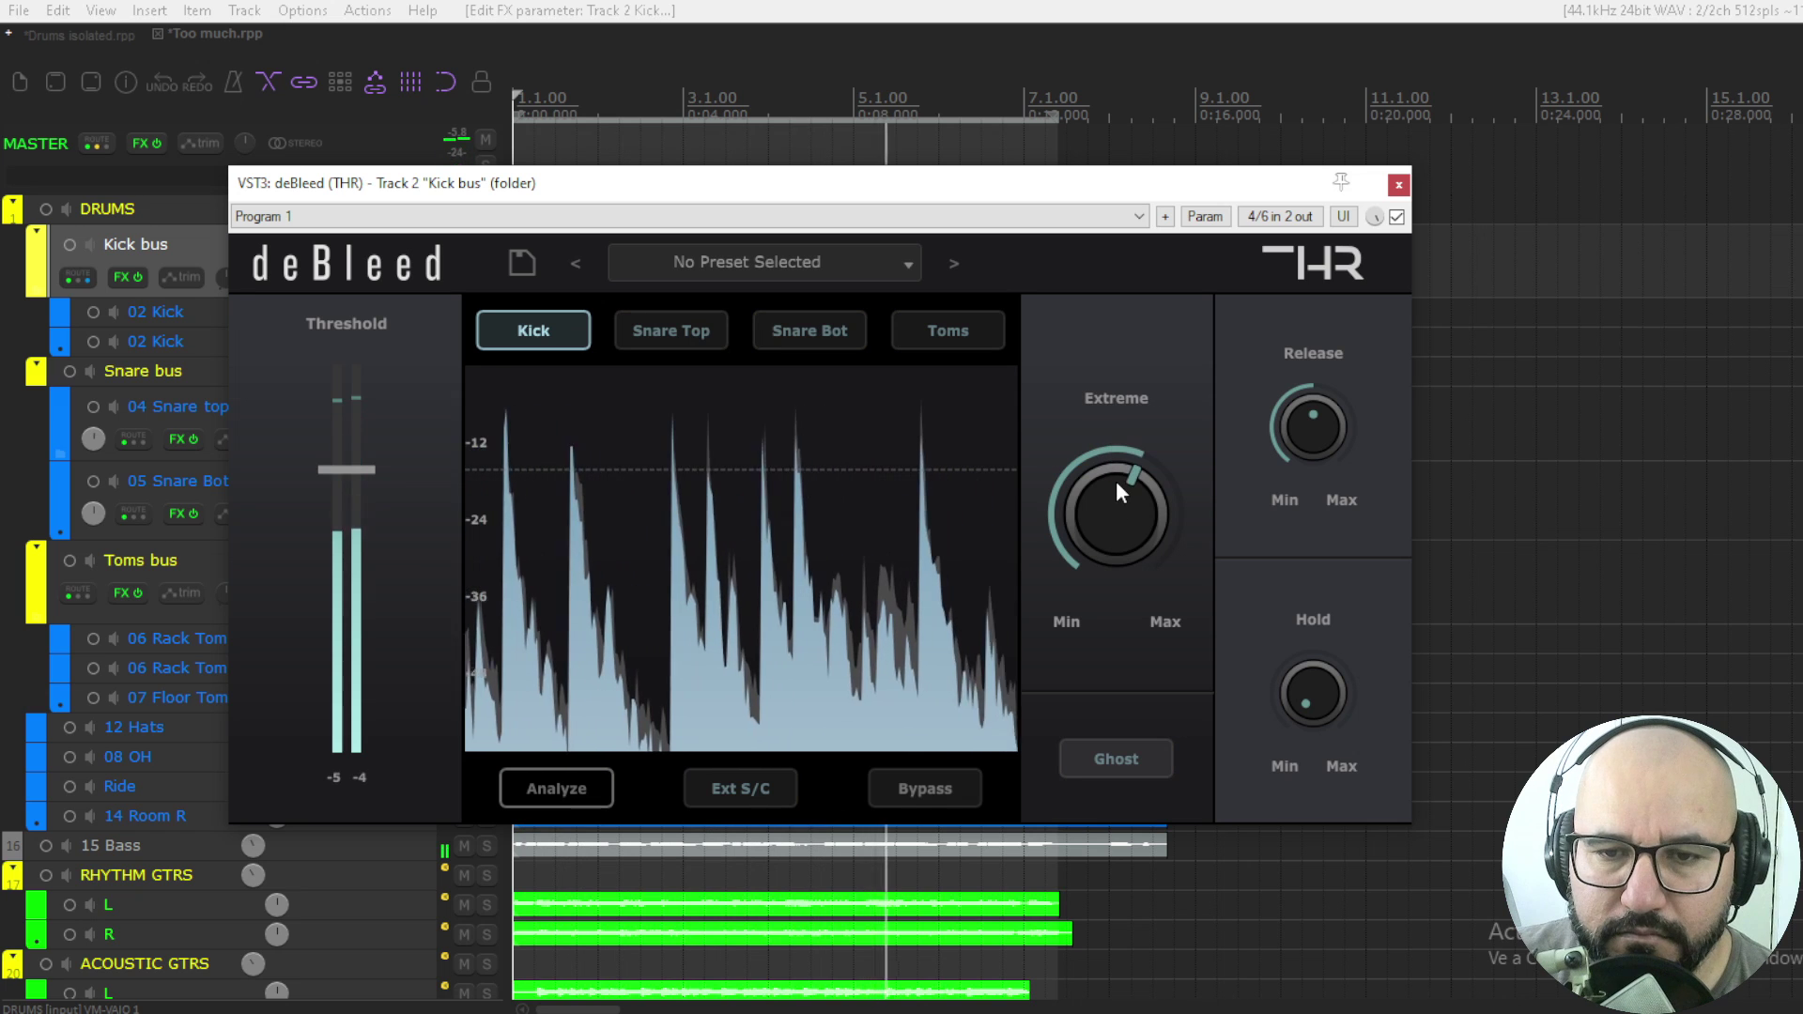
left_click_drag(1321, 667, 1313, 583)
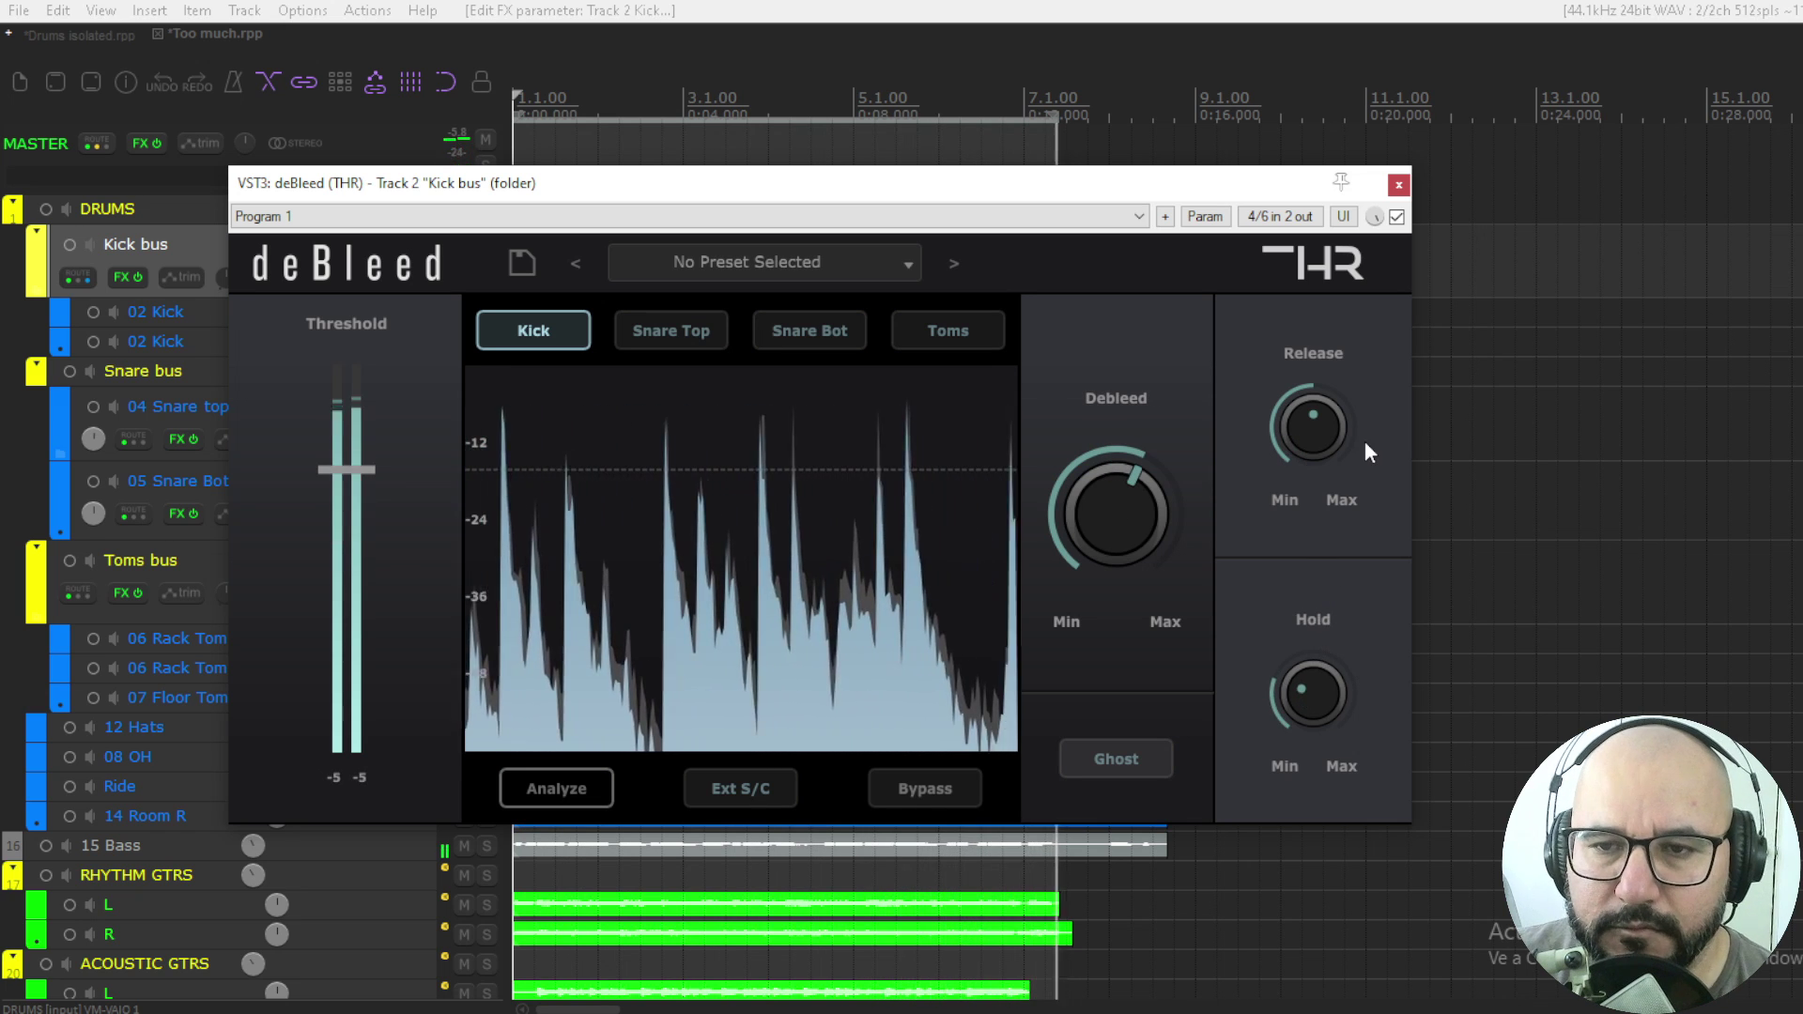
left_click(1396, 217)
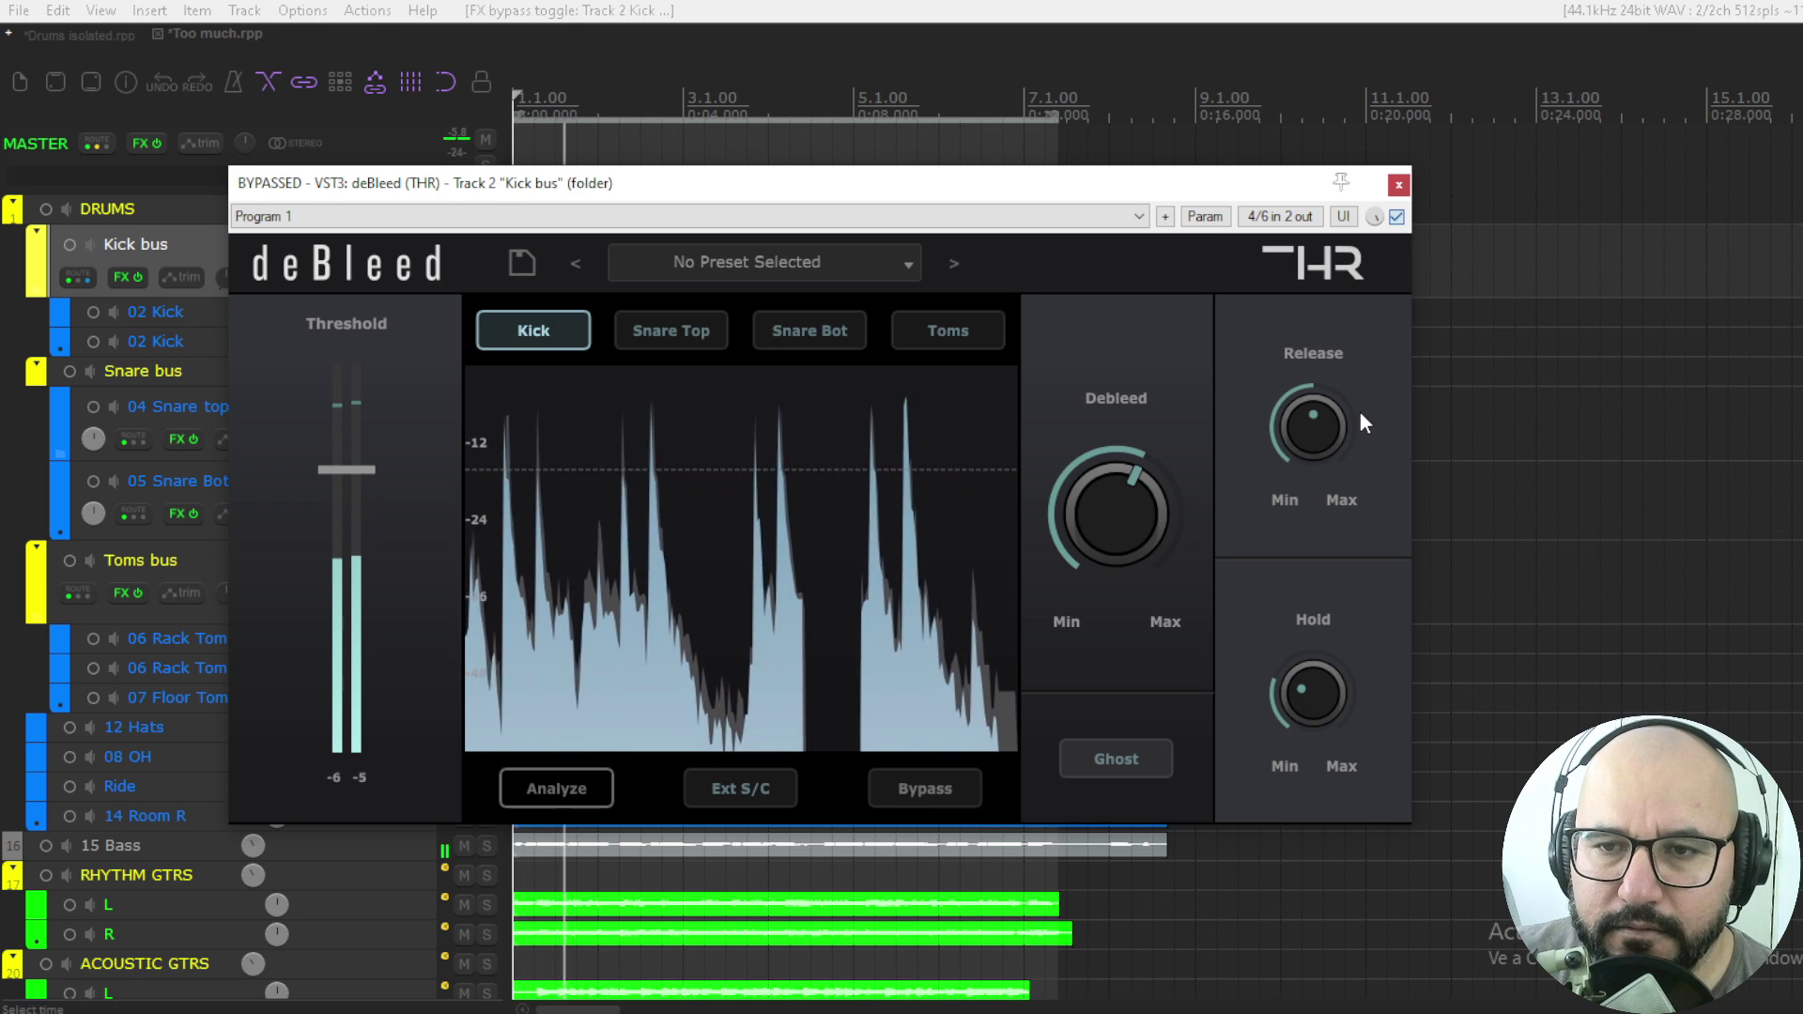
left_click(1396, 217)
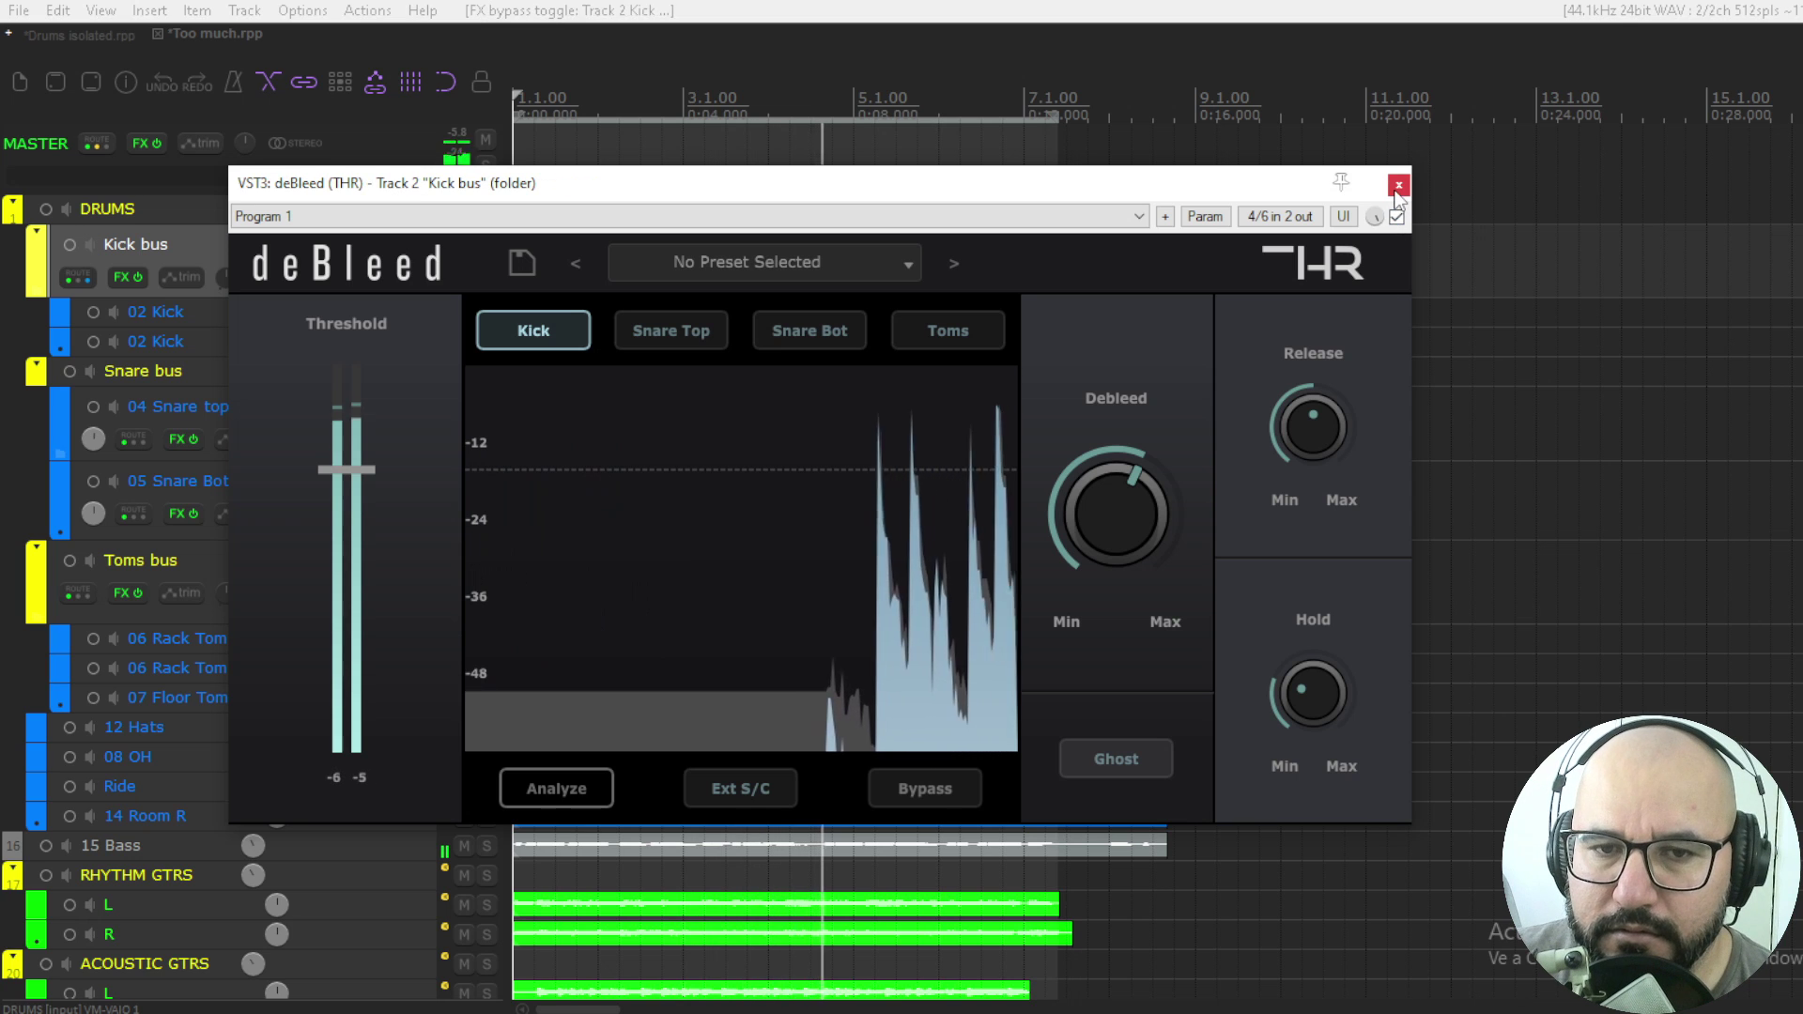
scroll(1112, 505, "up", 1)
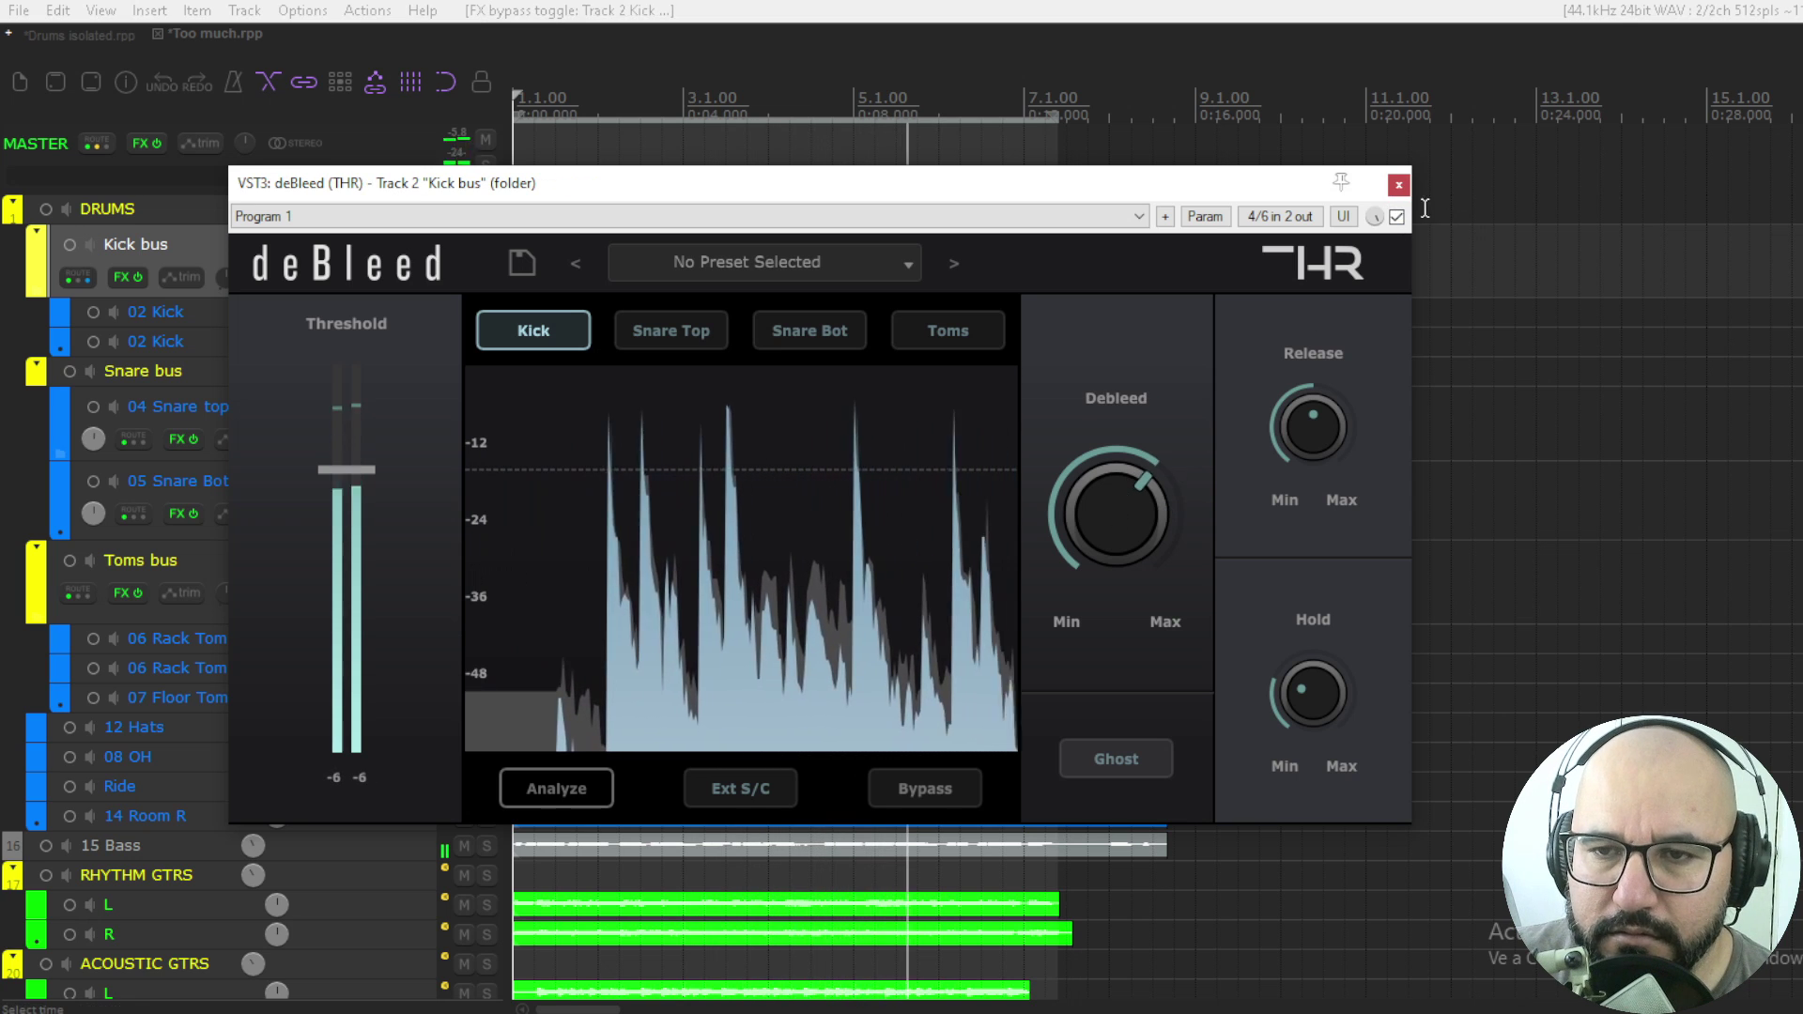
left_click_drag(1125, 498, 1110, 532)
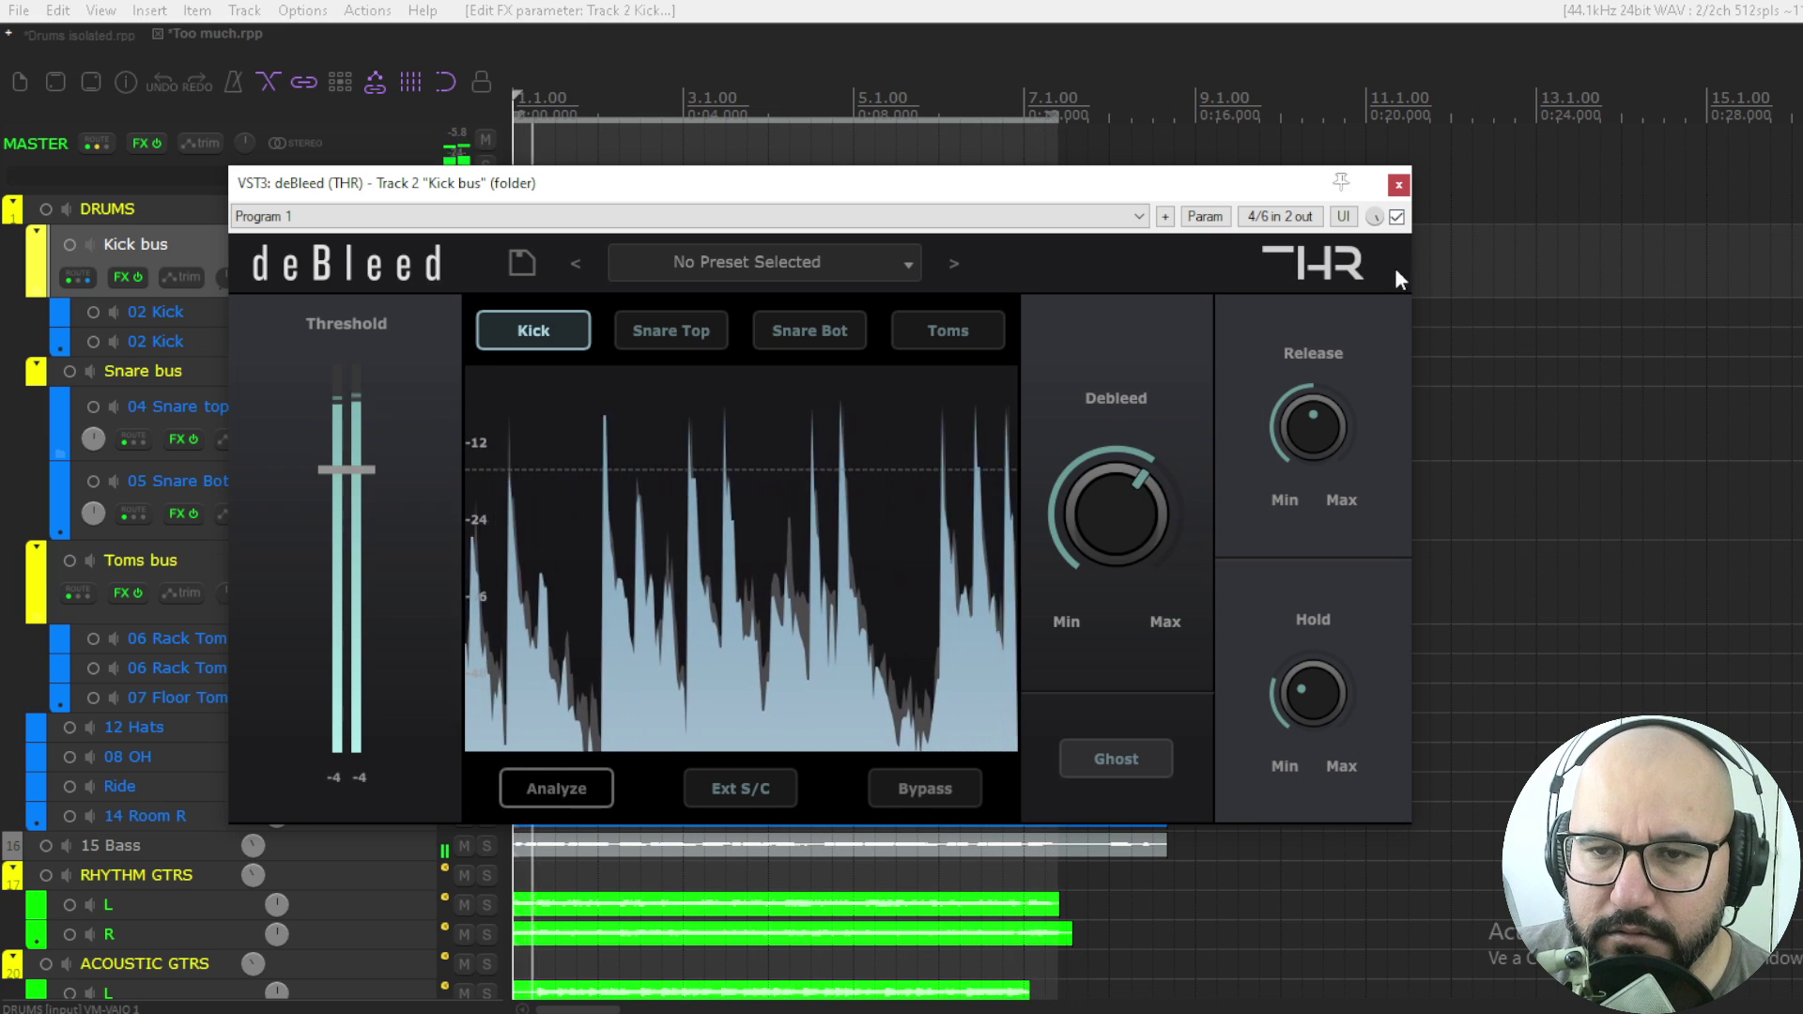
Step: Close the Kick bus deBleed window and move the solo to the 04 Snare top track during playback
left_click(1398, 185)
left_click(486, 267)
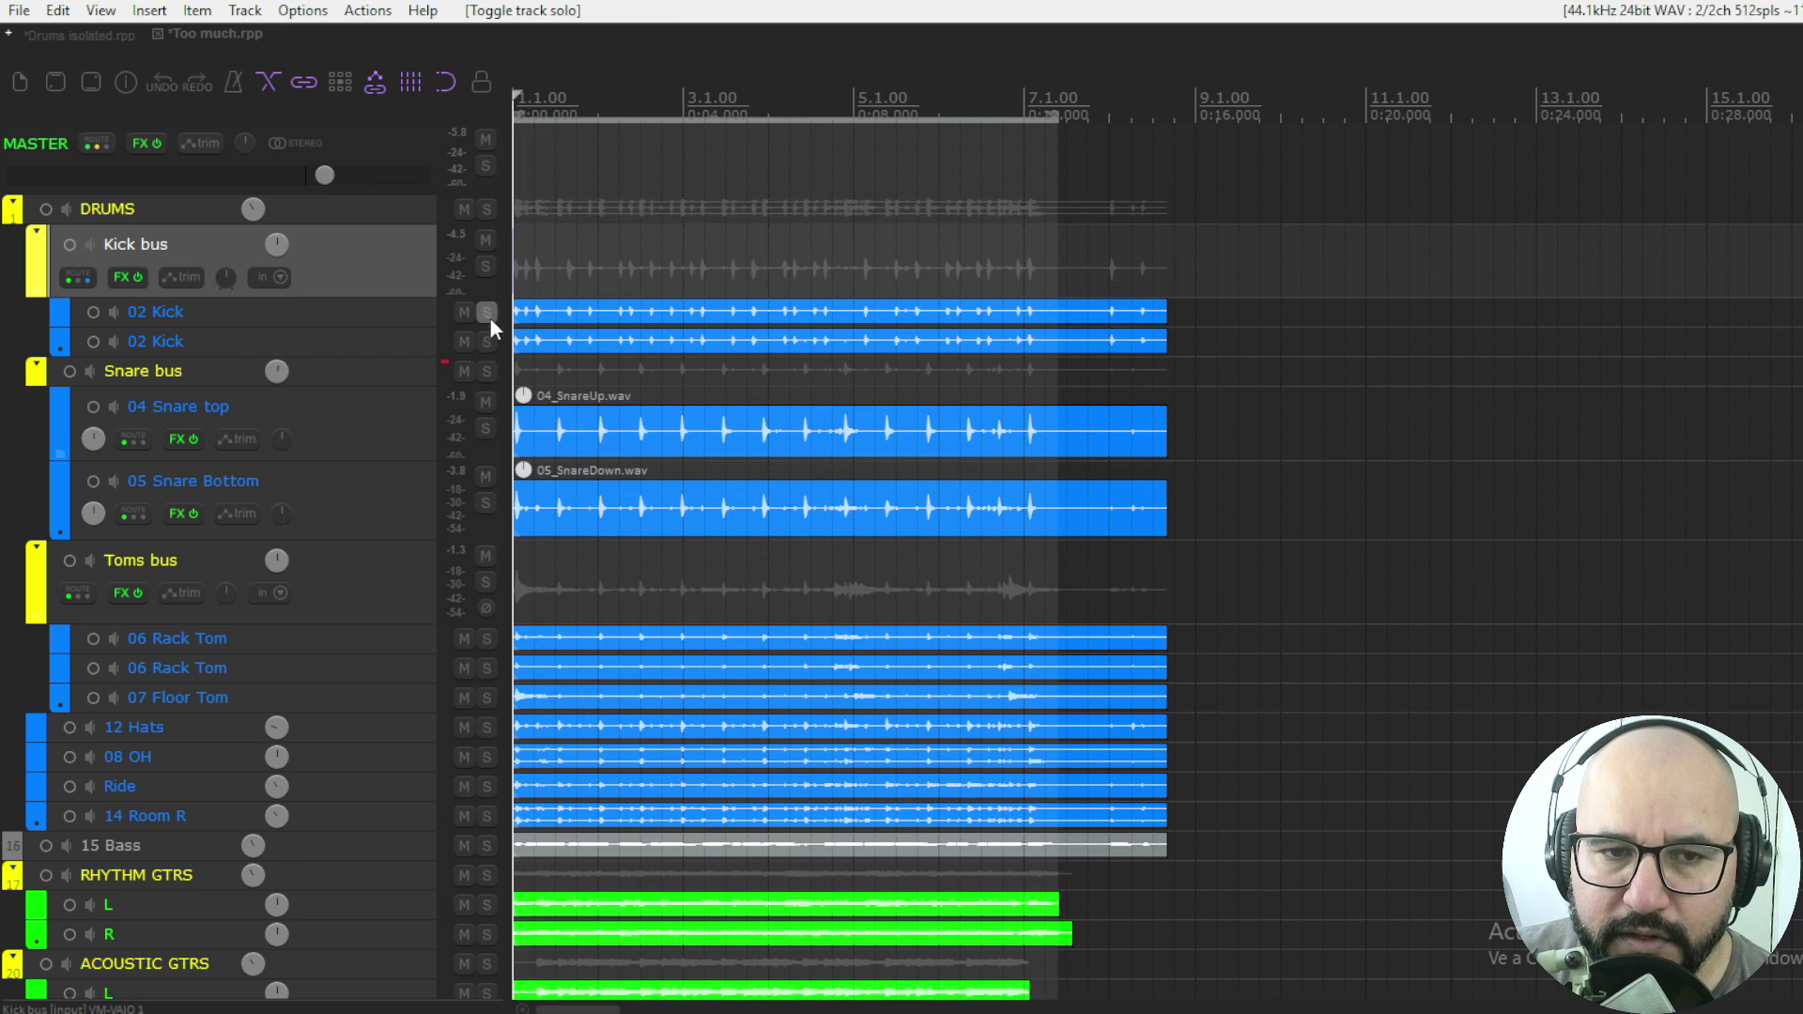
left_click(486, 428)
key("space")
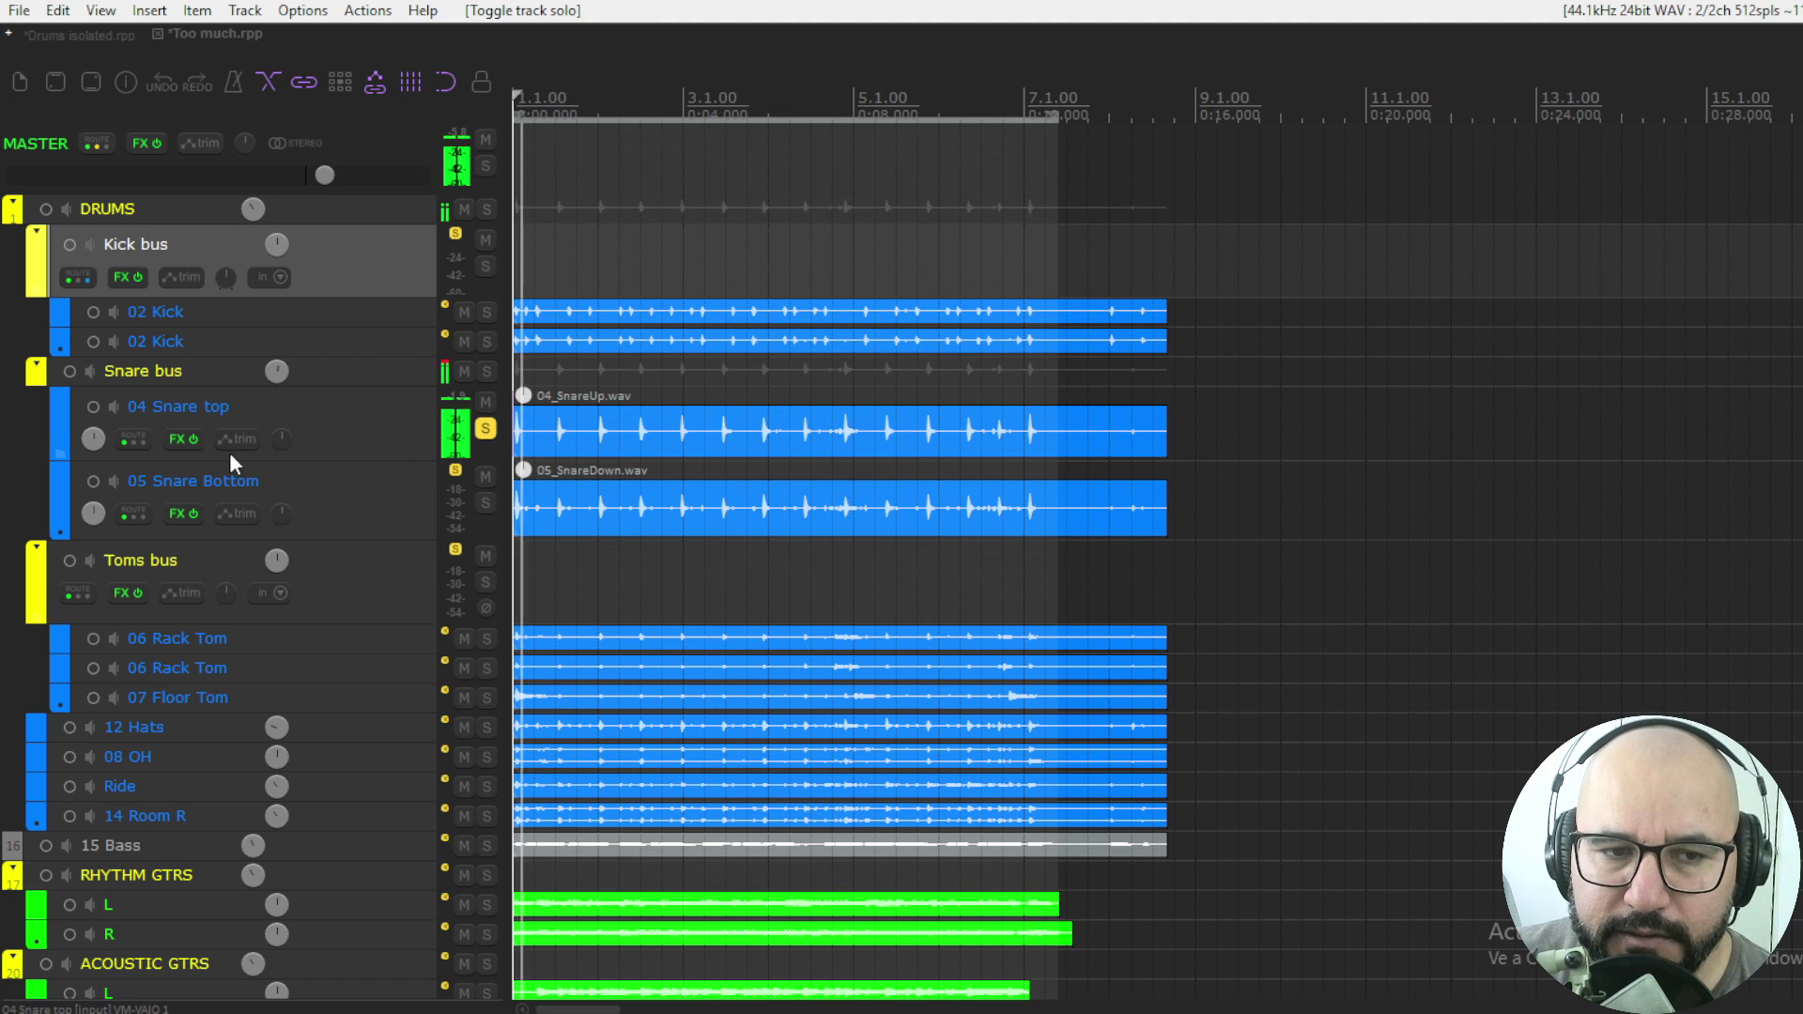
Step: Open deBleed on 04 Snare top, analyze its signal and activate the plug-in
right_click(184, 438)
left_click(226, 467)
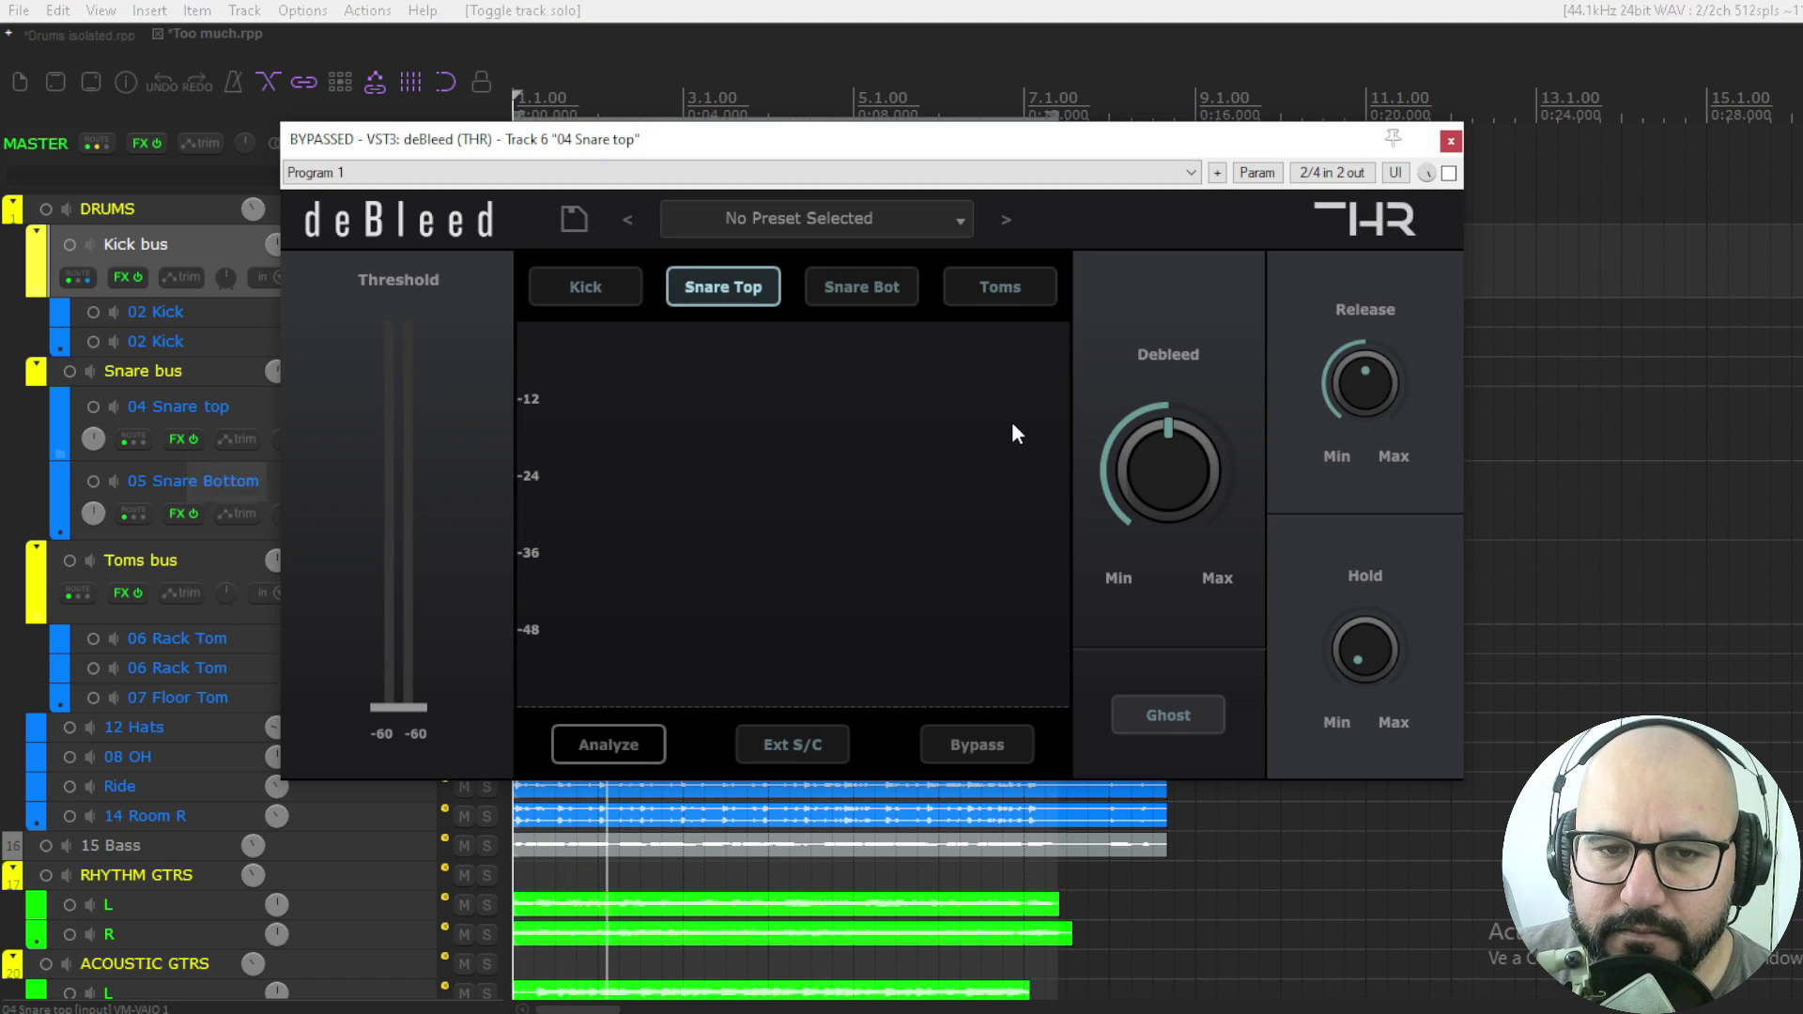
left_click(620, 742)
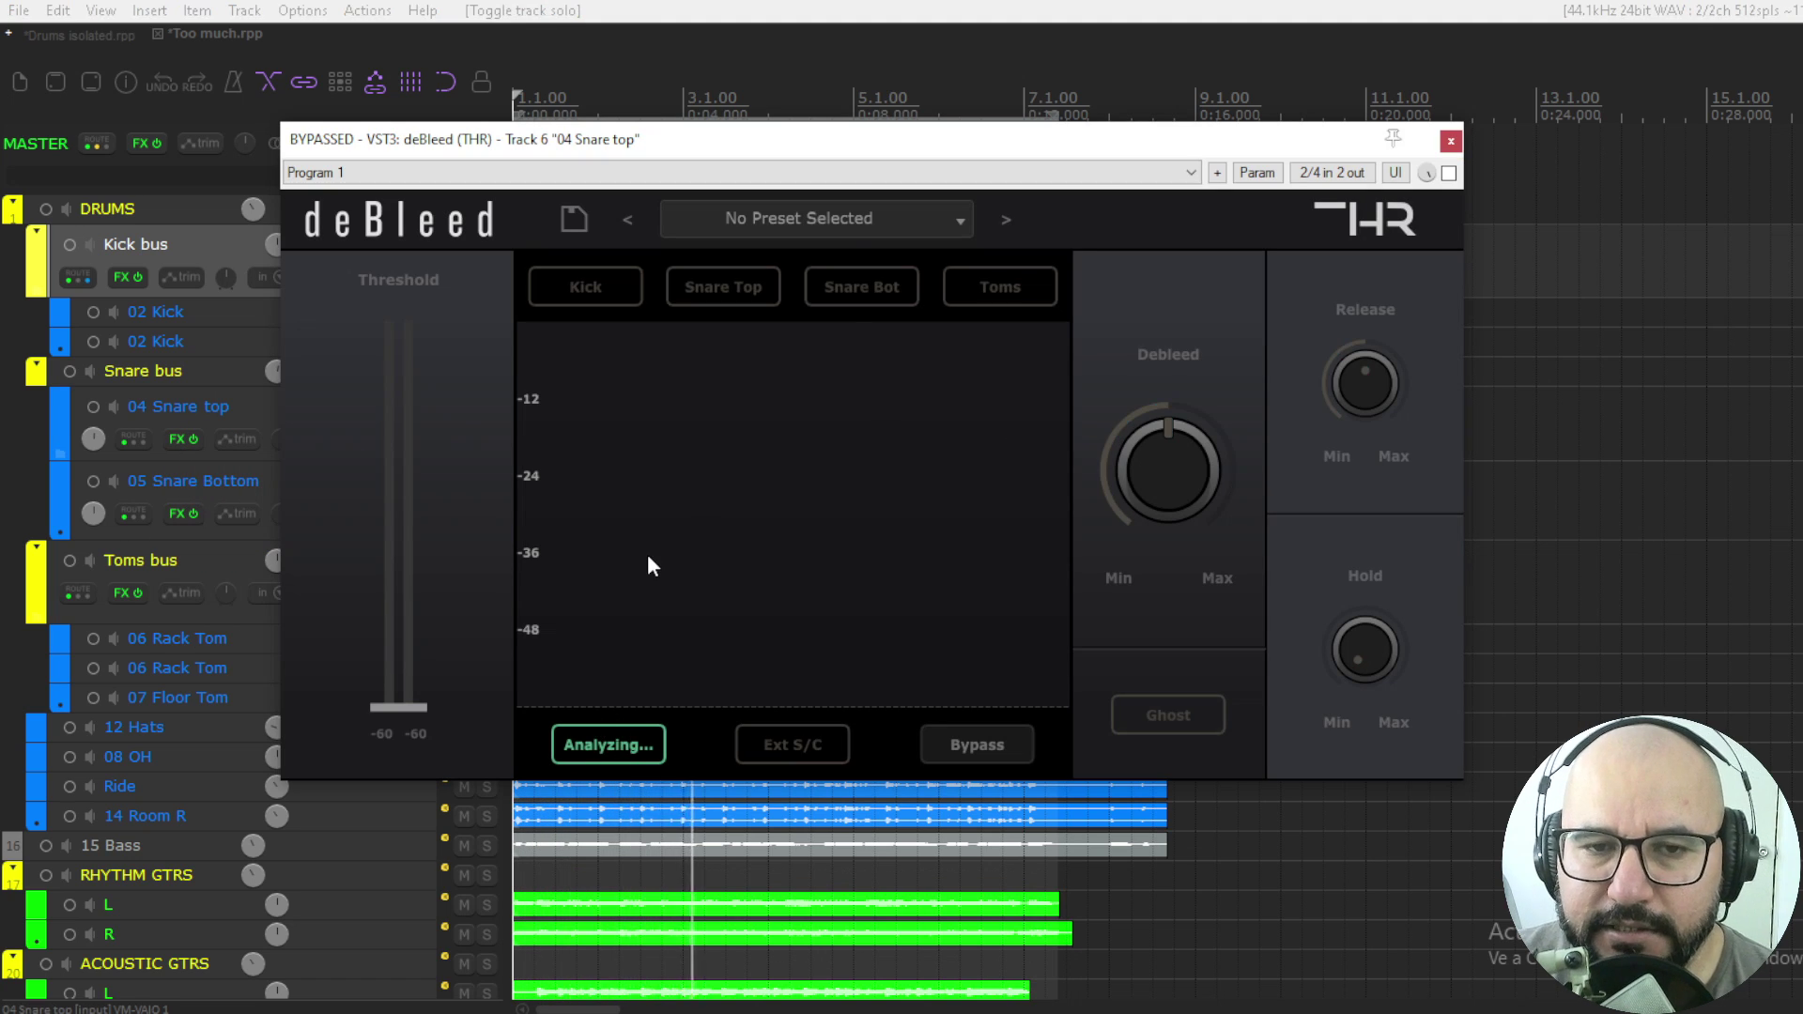
left_click(1449, 173)
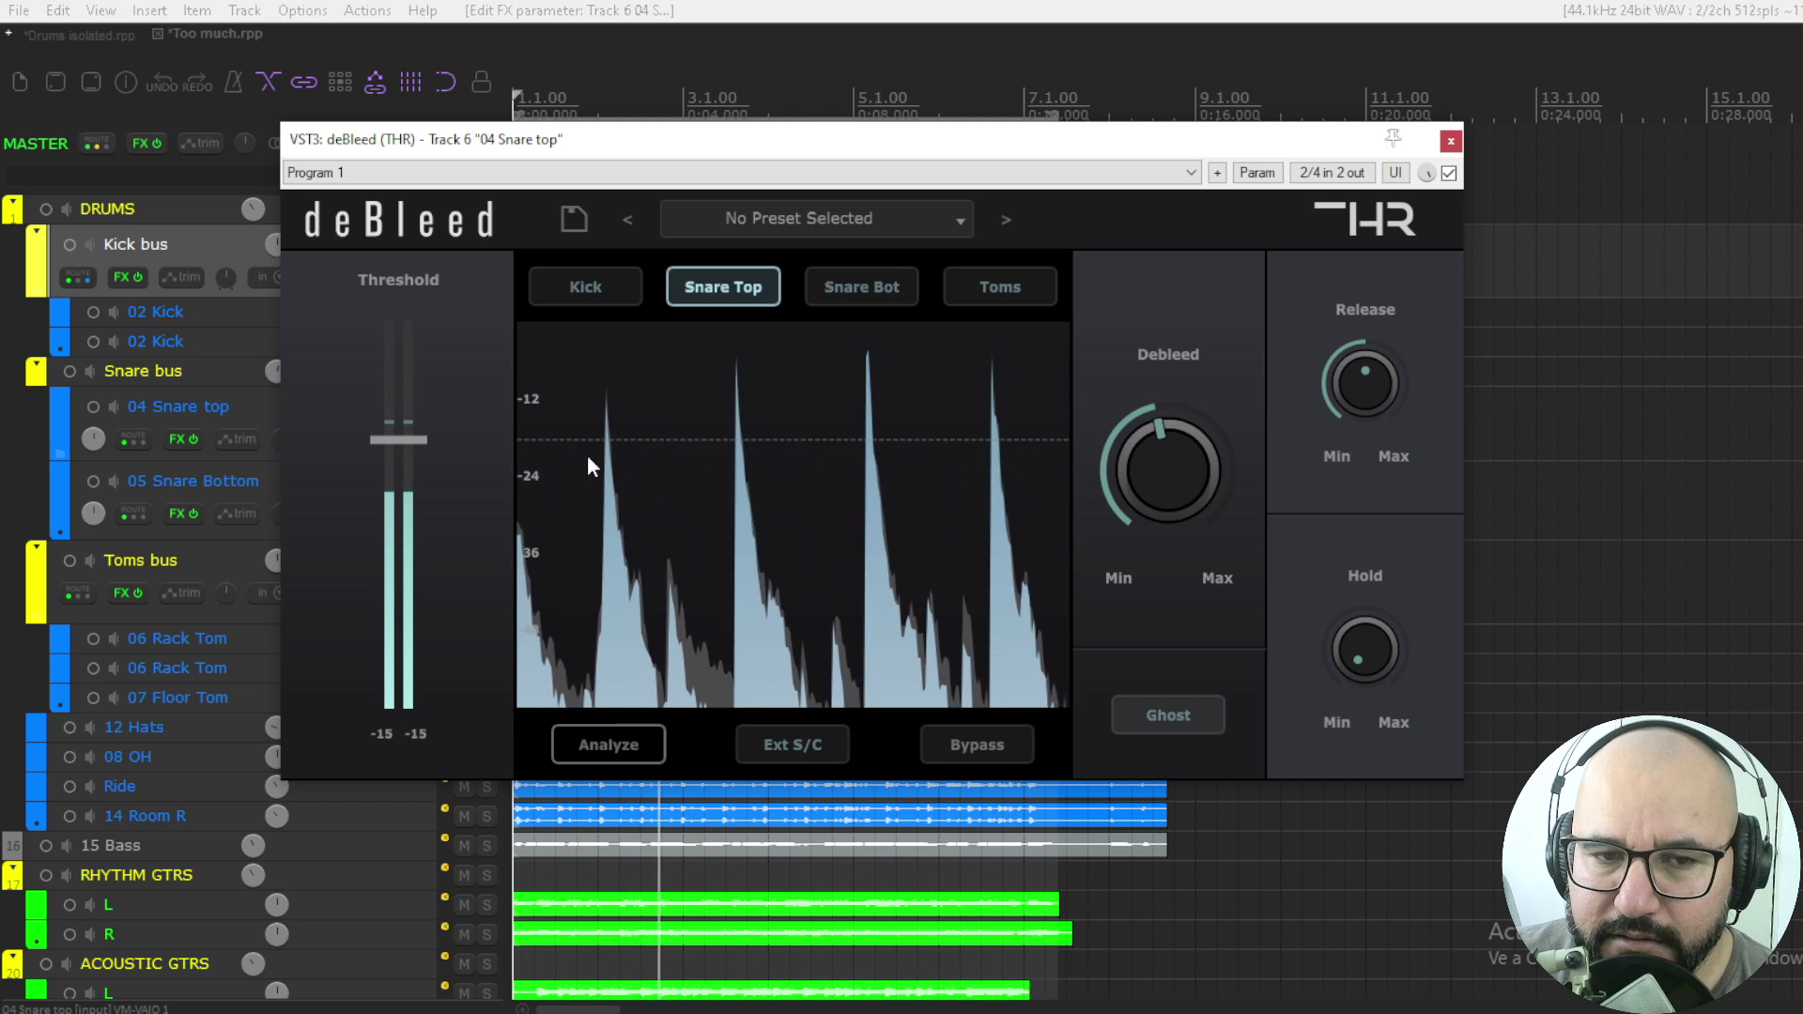
Step: On 04 Snare top, set hold and release just past midway and lower the Debleed amount to about a quarter of its range
left_click_drag(1358, 635, 1360, 488)
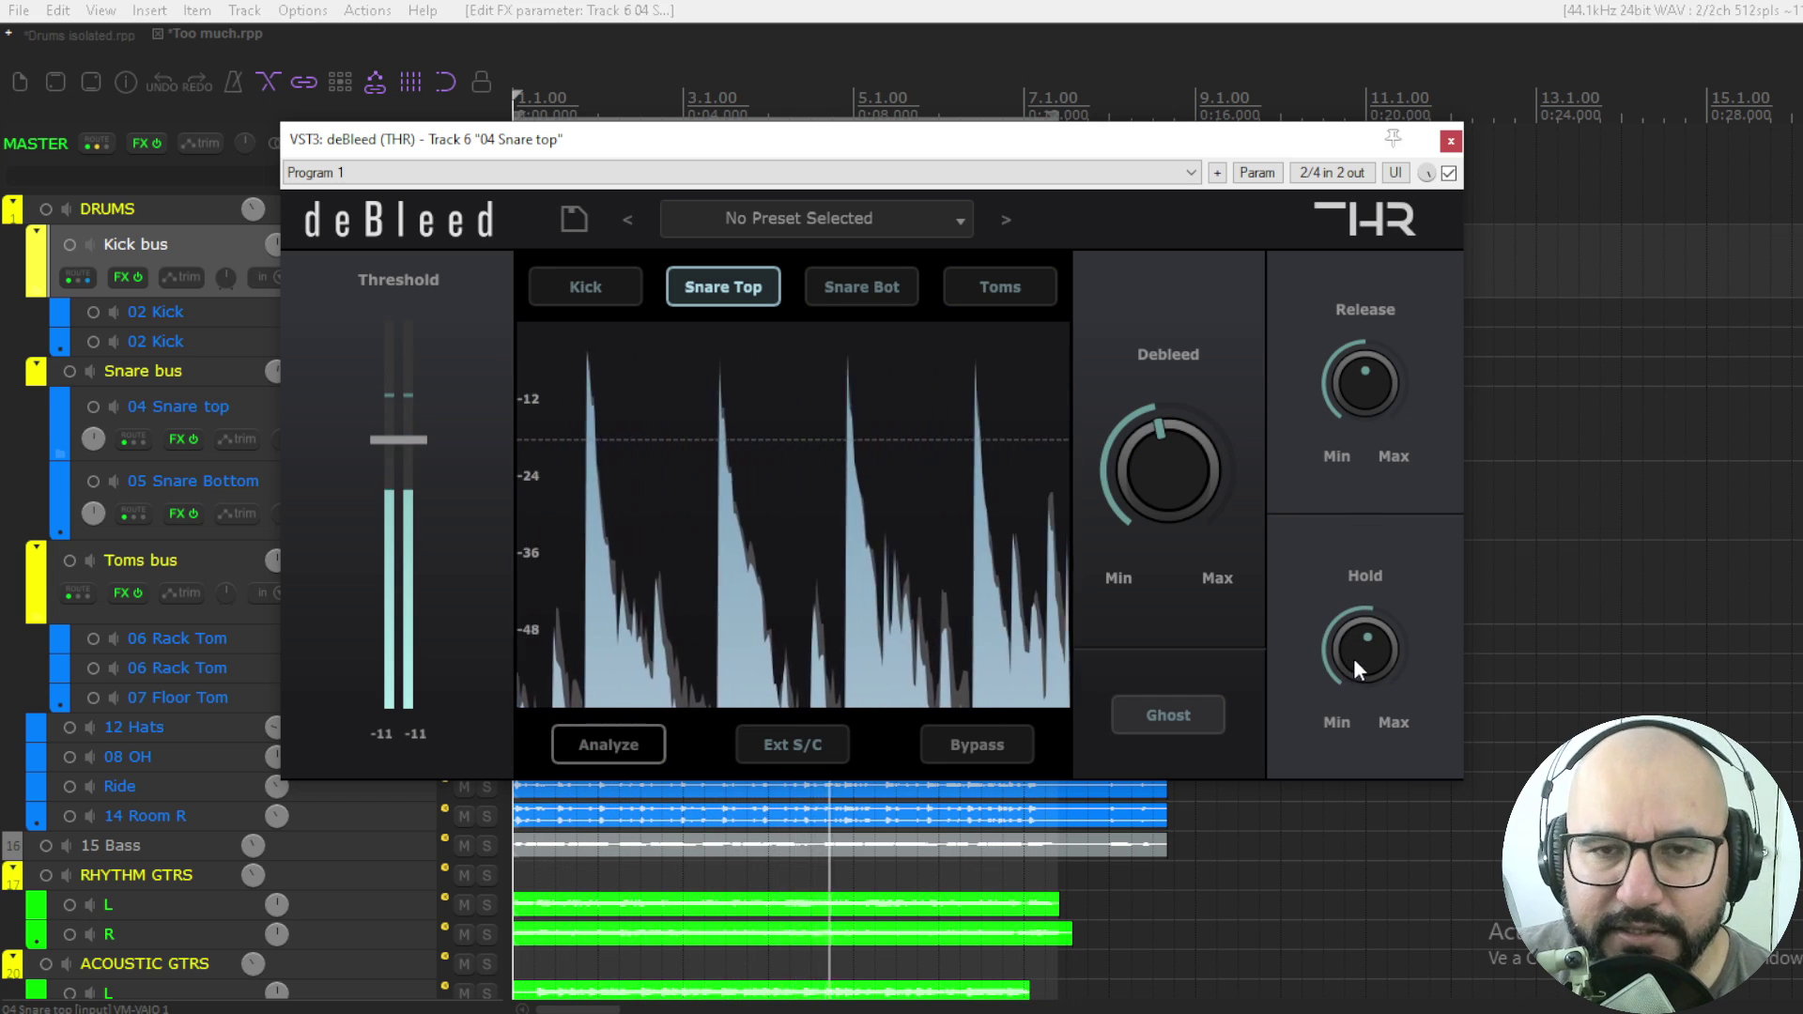
left_click_drag(1351, 658, 1350, 650)
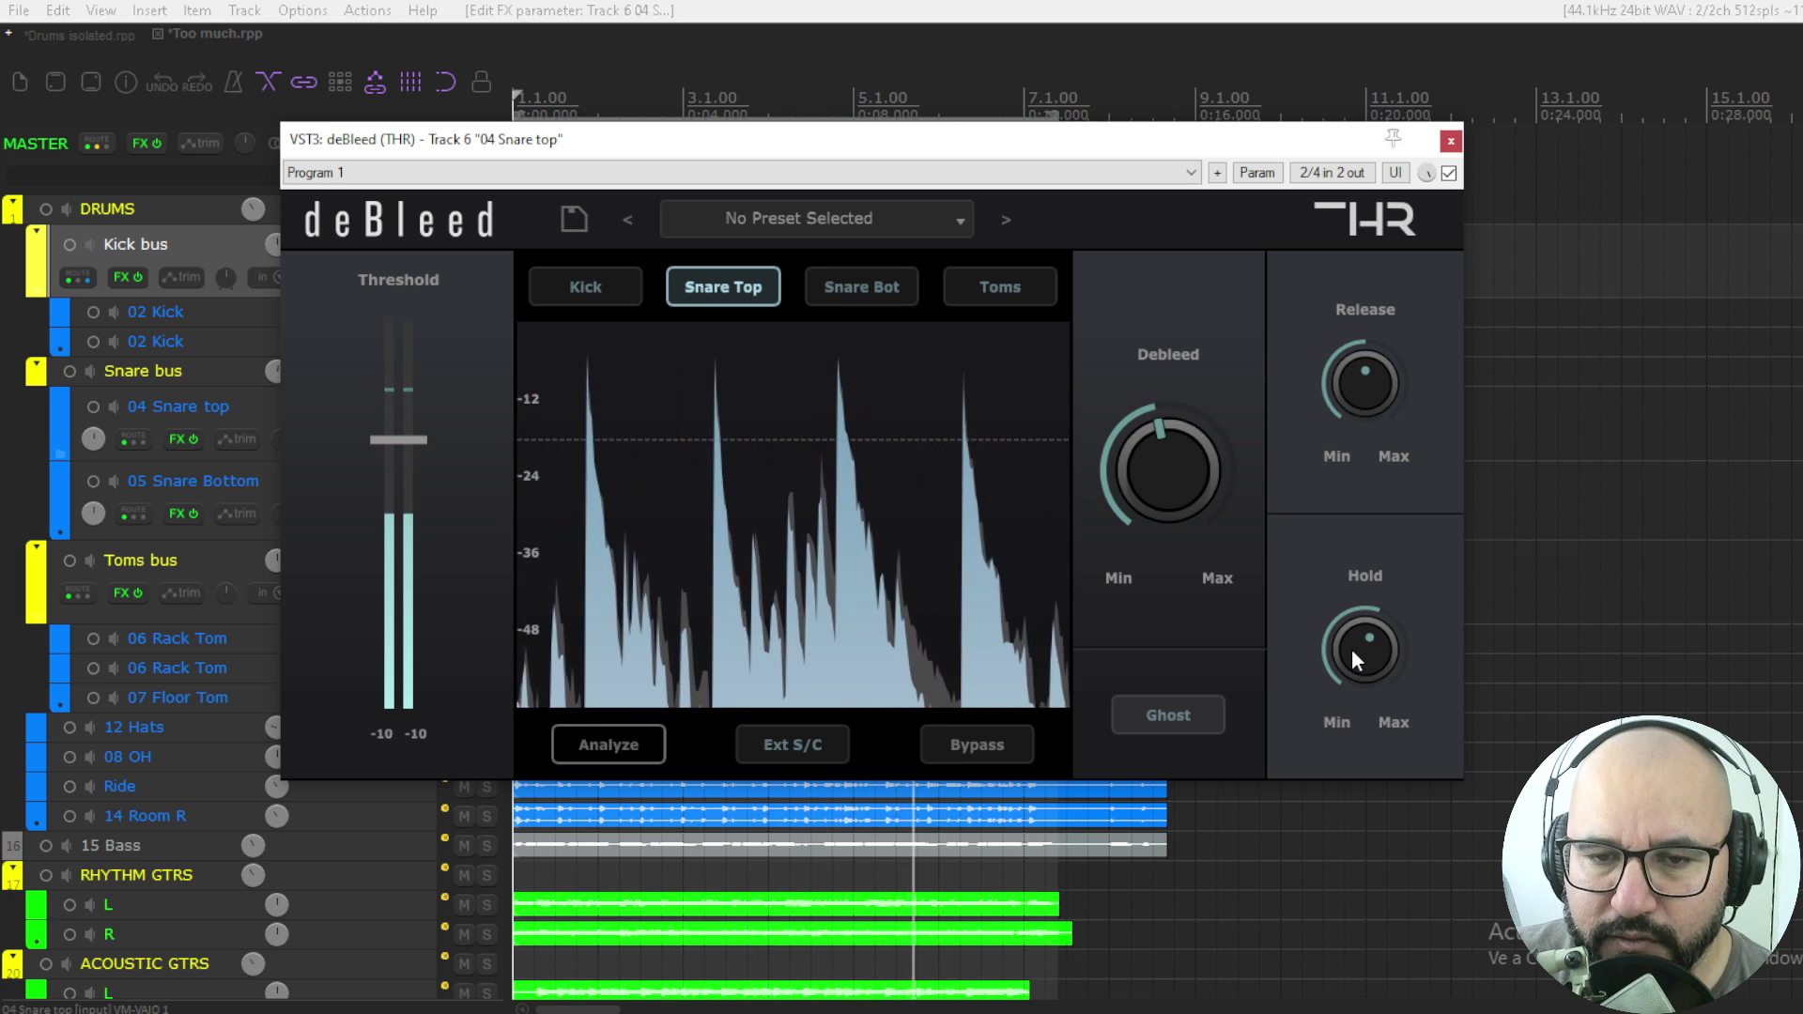
mouse_move(1349, 408)
left_mouse_down()
mouse_move(1357, 362)
mouse_move(1354, 381)
left_mouse_up()
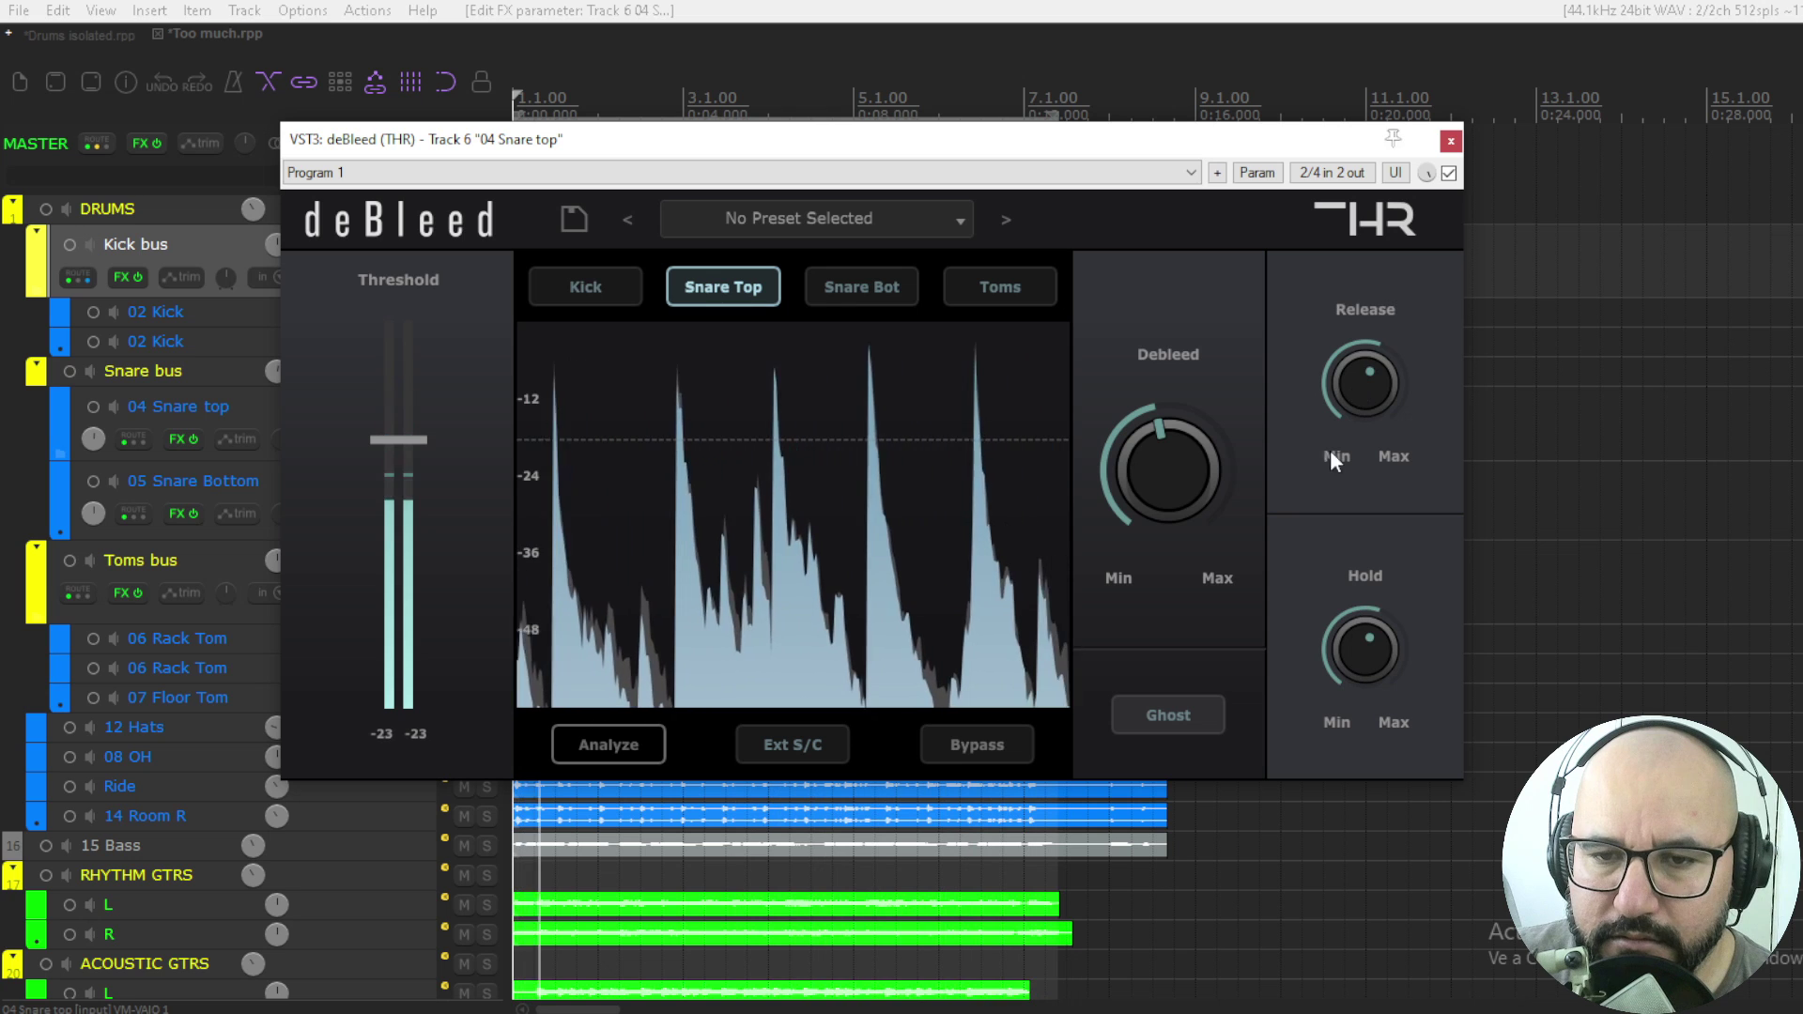
left_click_drag(1170, 482, 1158, 652)
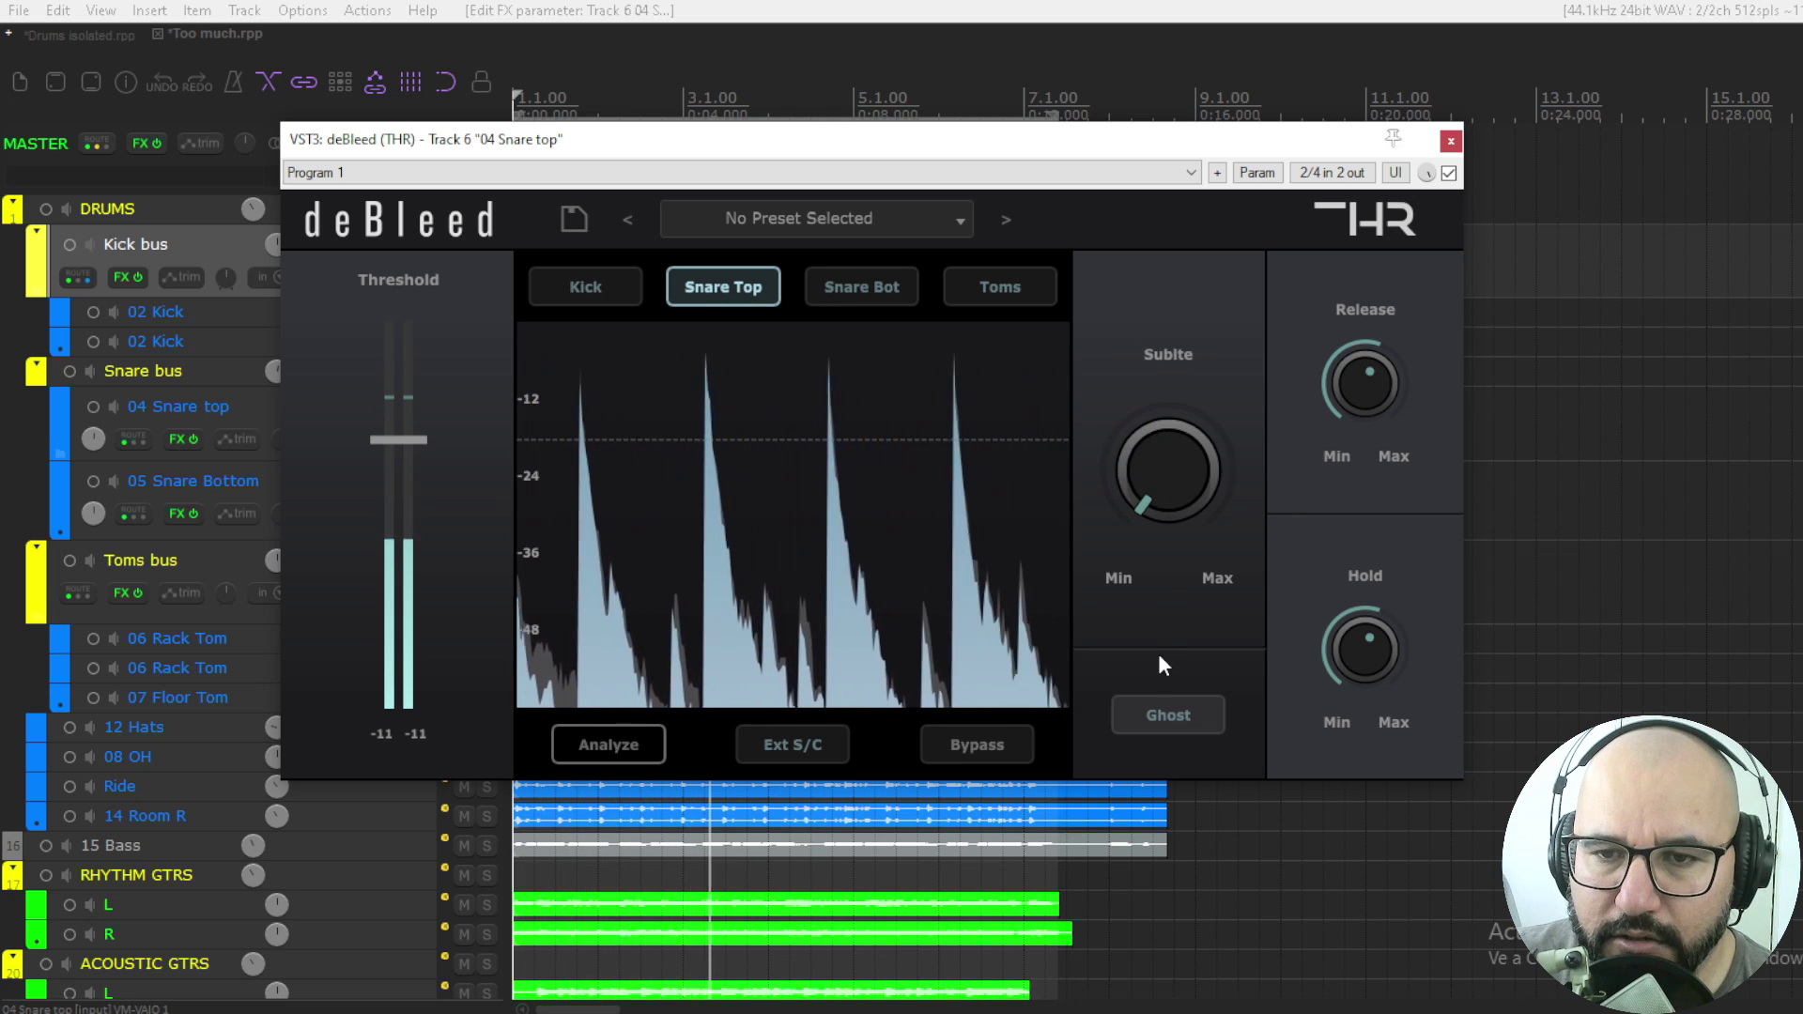
left_click_drag(1158, 652, 1163, 528)
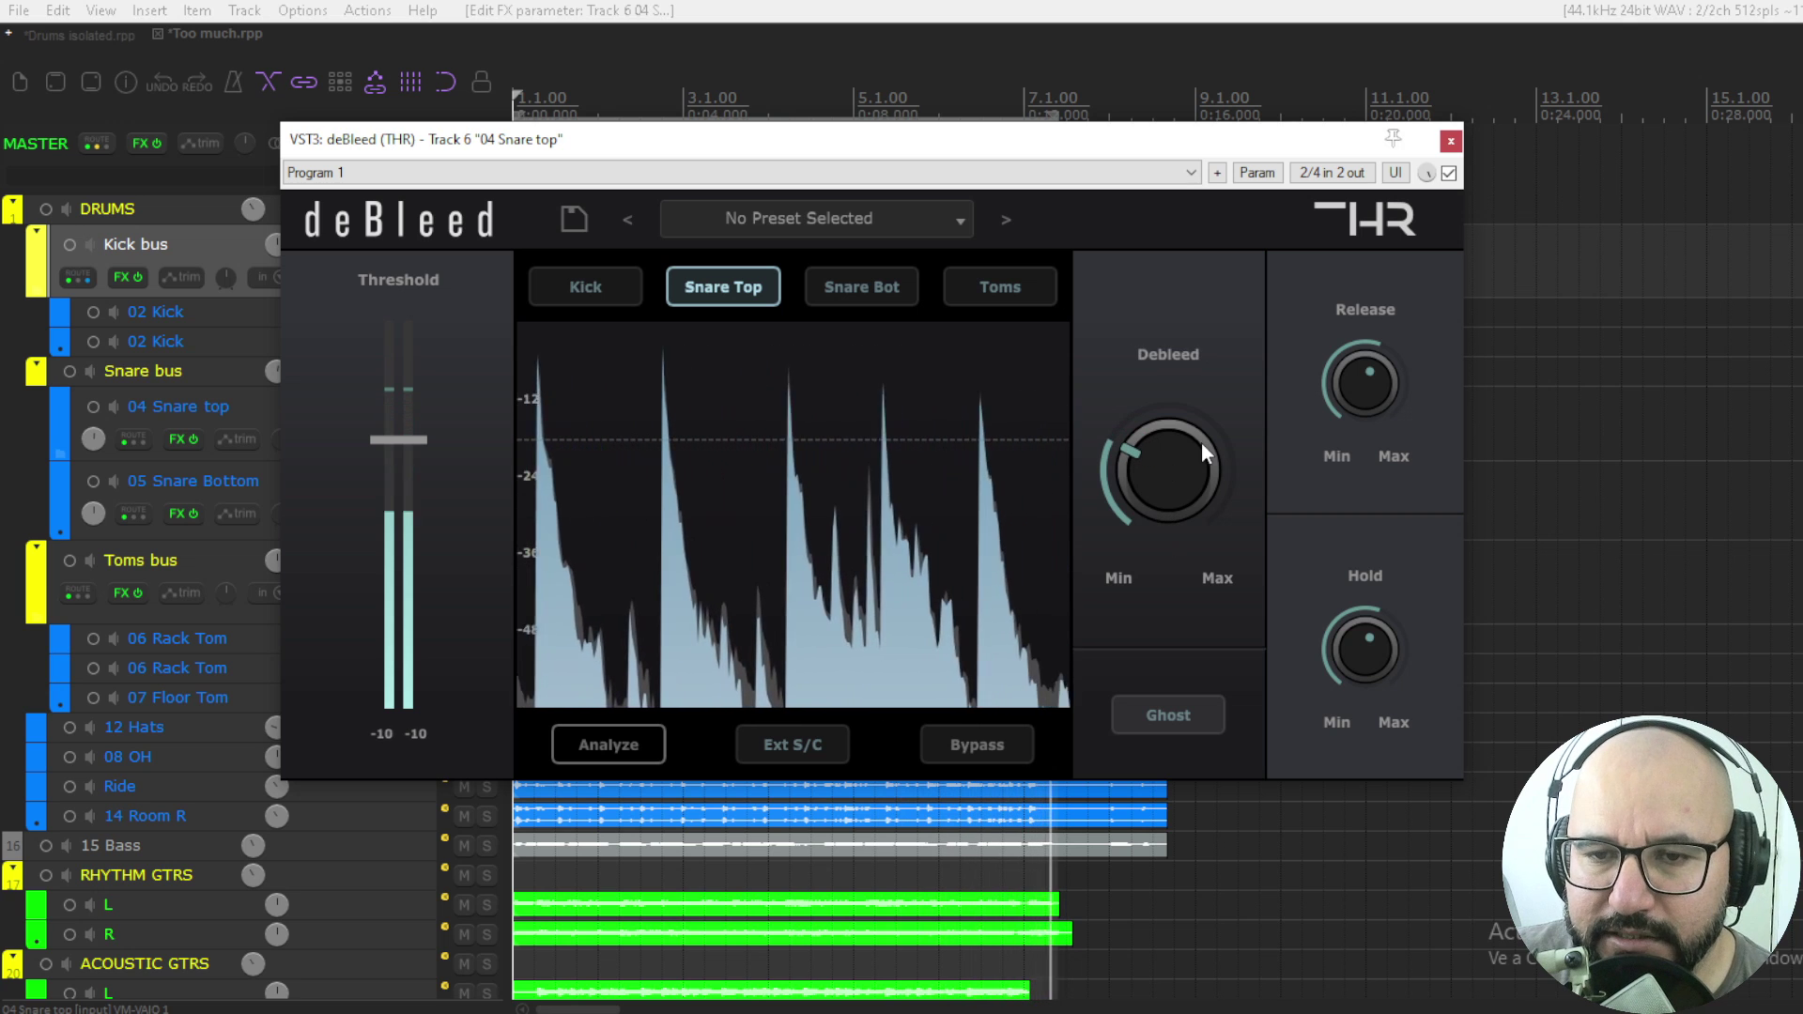
Step: Close the Snare top deBleed window and move the solo to the 05 Snare Bottom track during playback
left_click(1451, 141)
left_click(485, 504)
key("space")
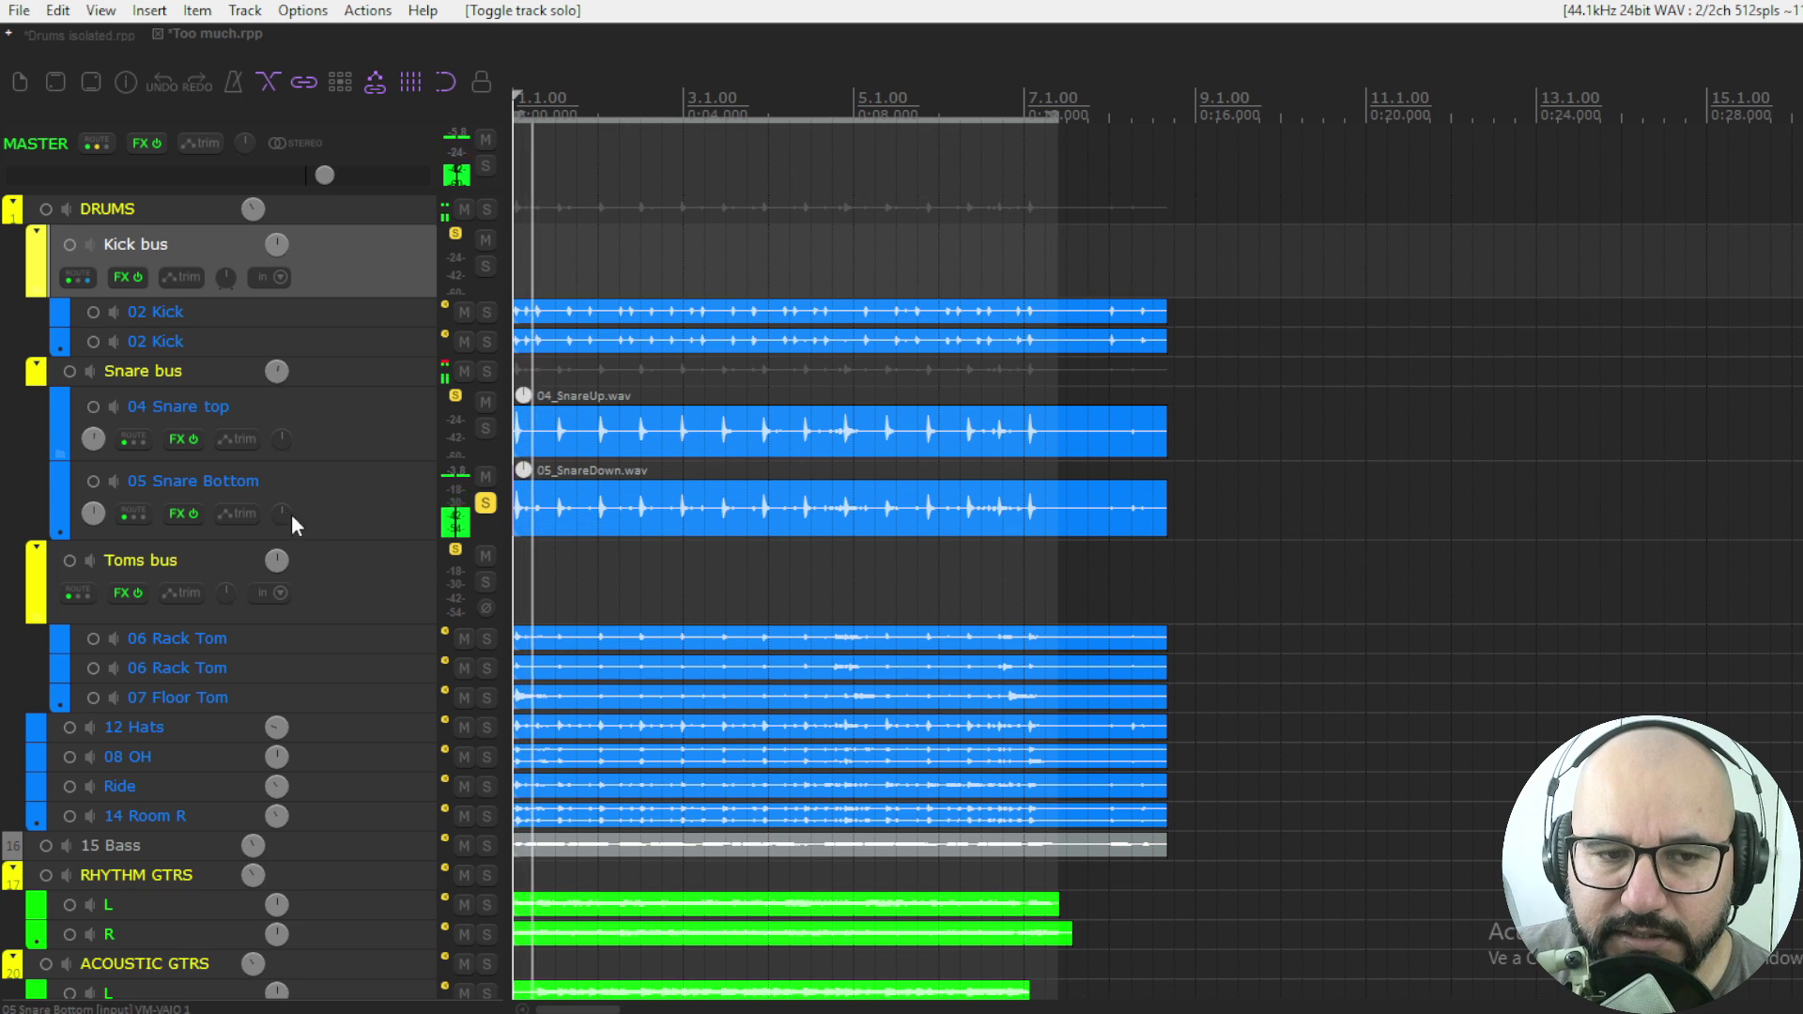
Step: Open deBleed on 05 Snare Bottom, activate and analyze it, and set the threshold to about -18 dB
right_click(178, 516)
left_click(193, 541)
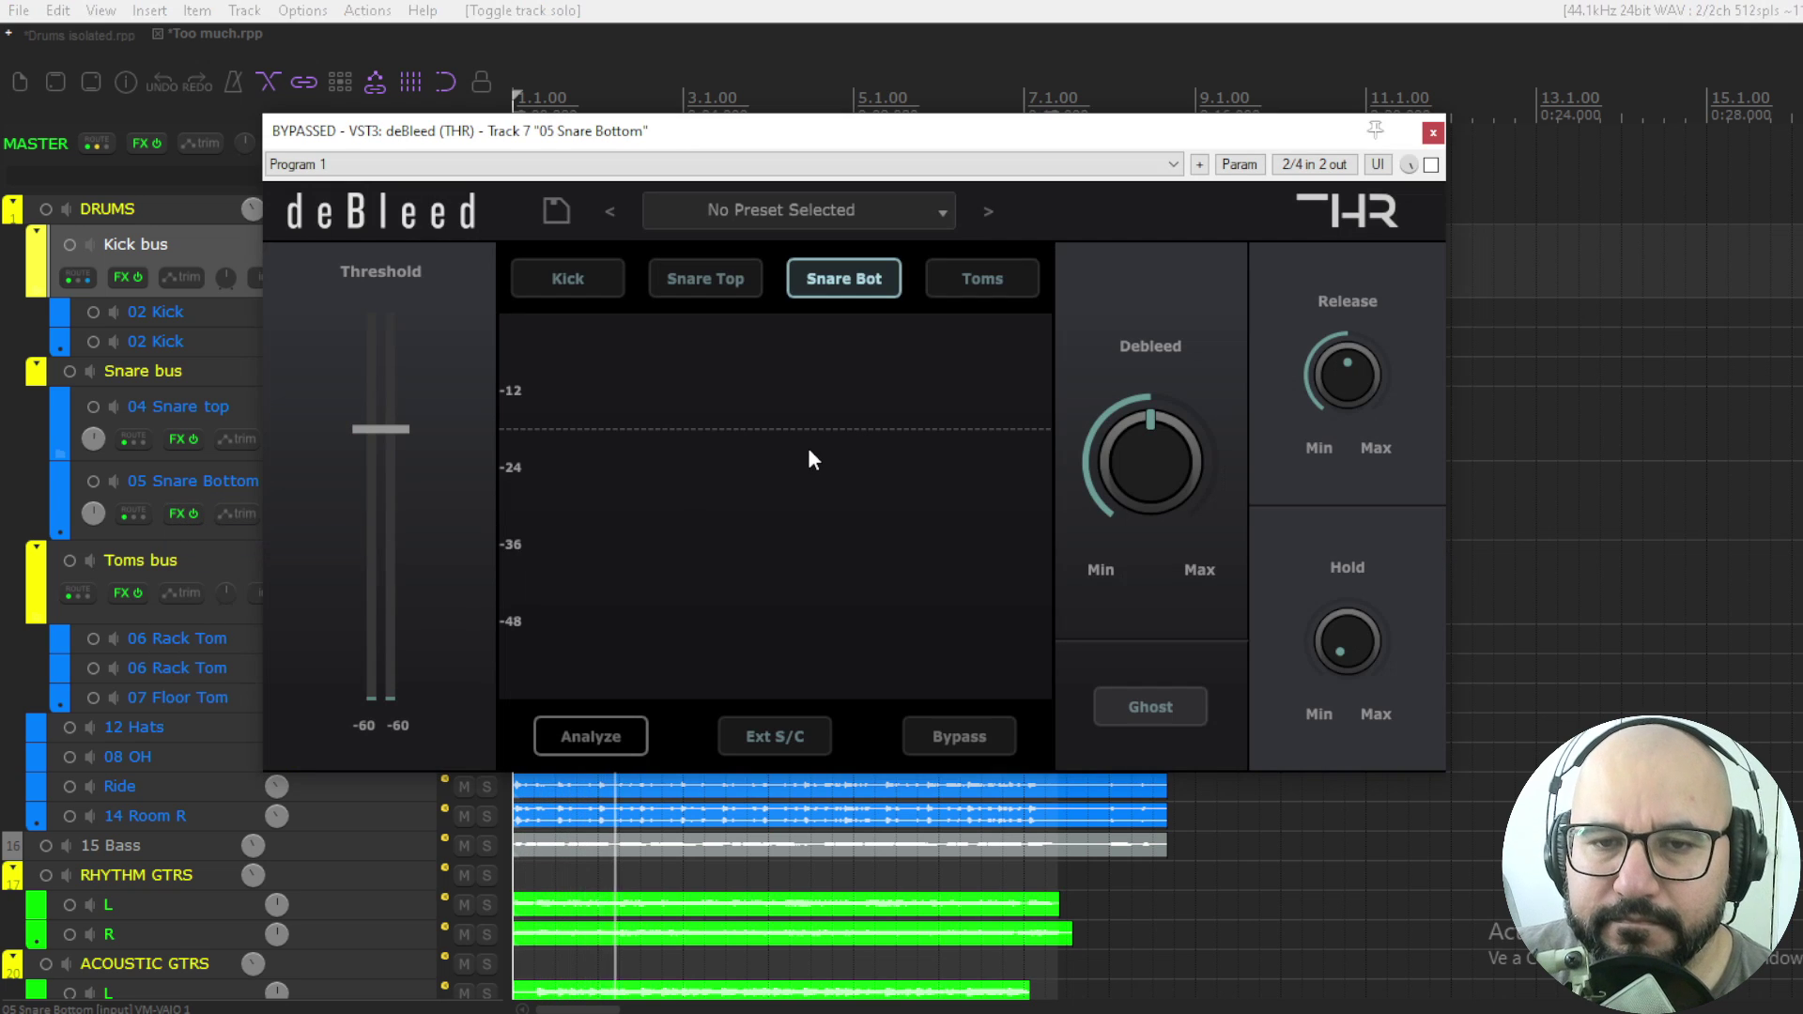
left_click(1431, 166)
left_click(639, 730)
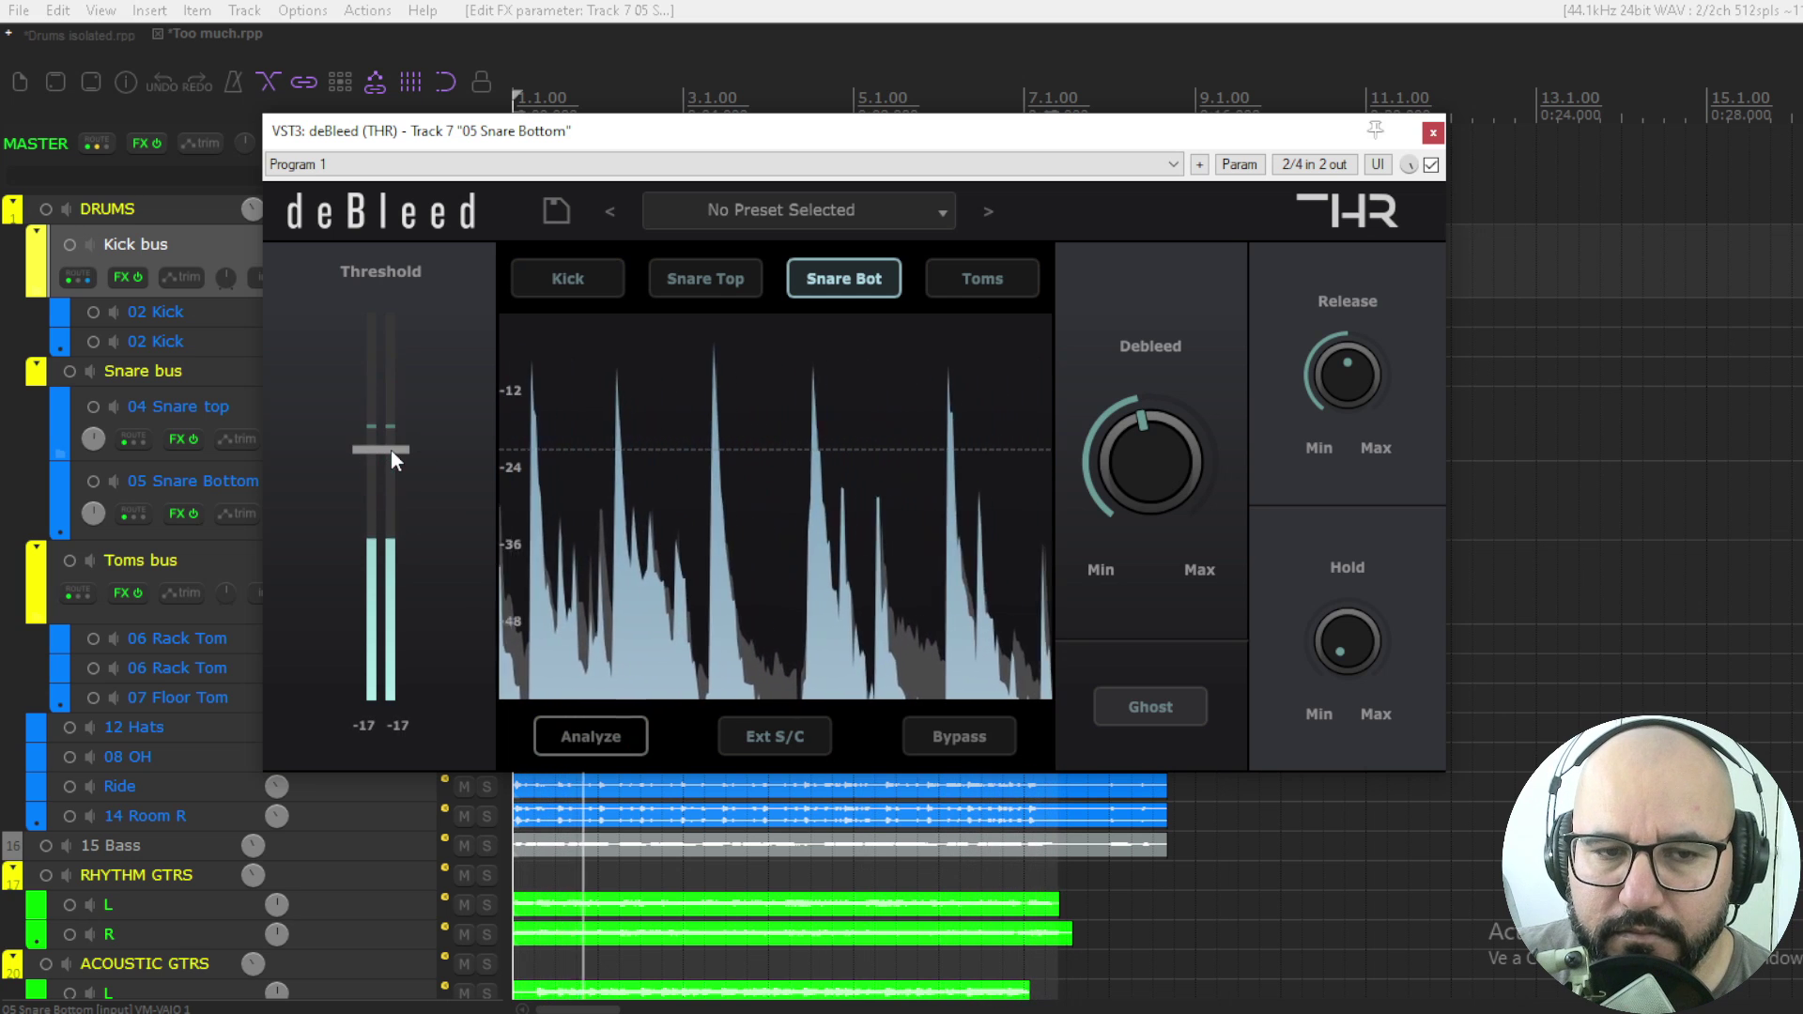
left_click_drag(391, 449, 391, 436)
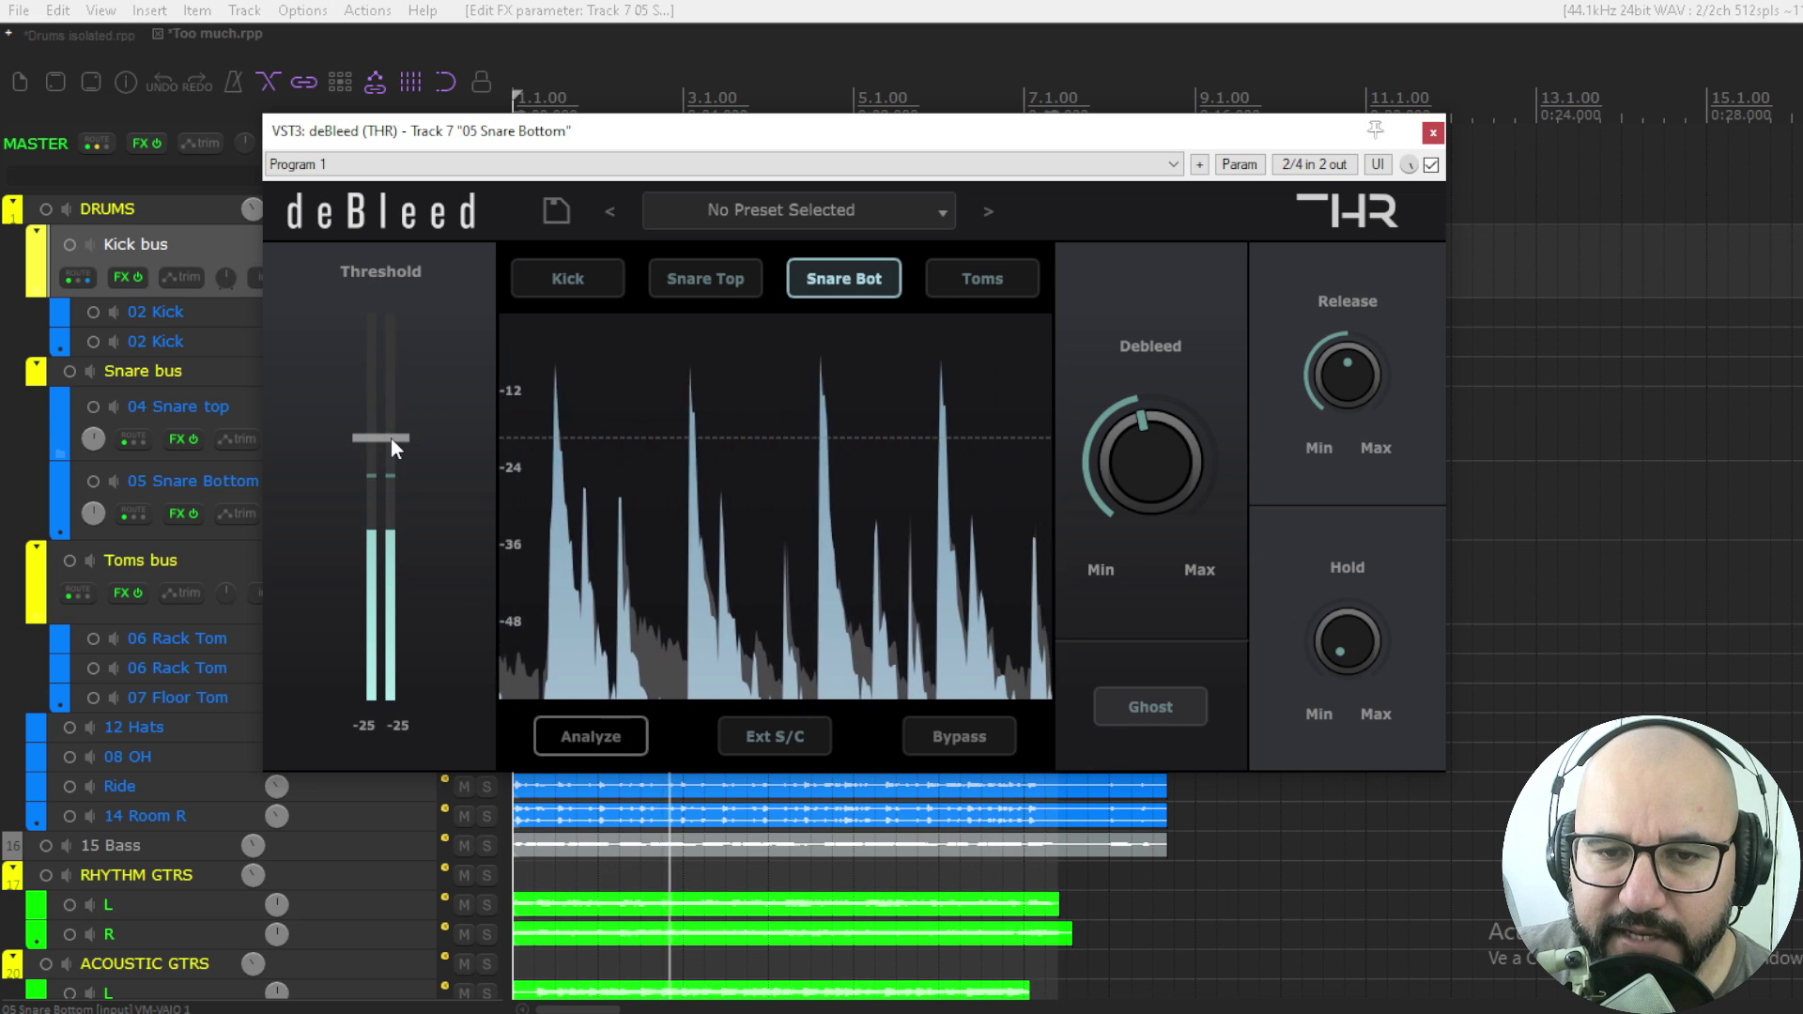
left_click_drag(391, 438, 389, 433)
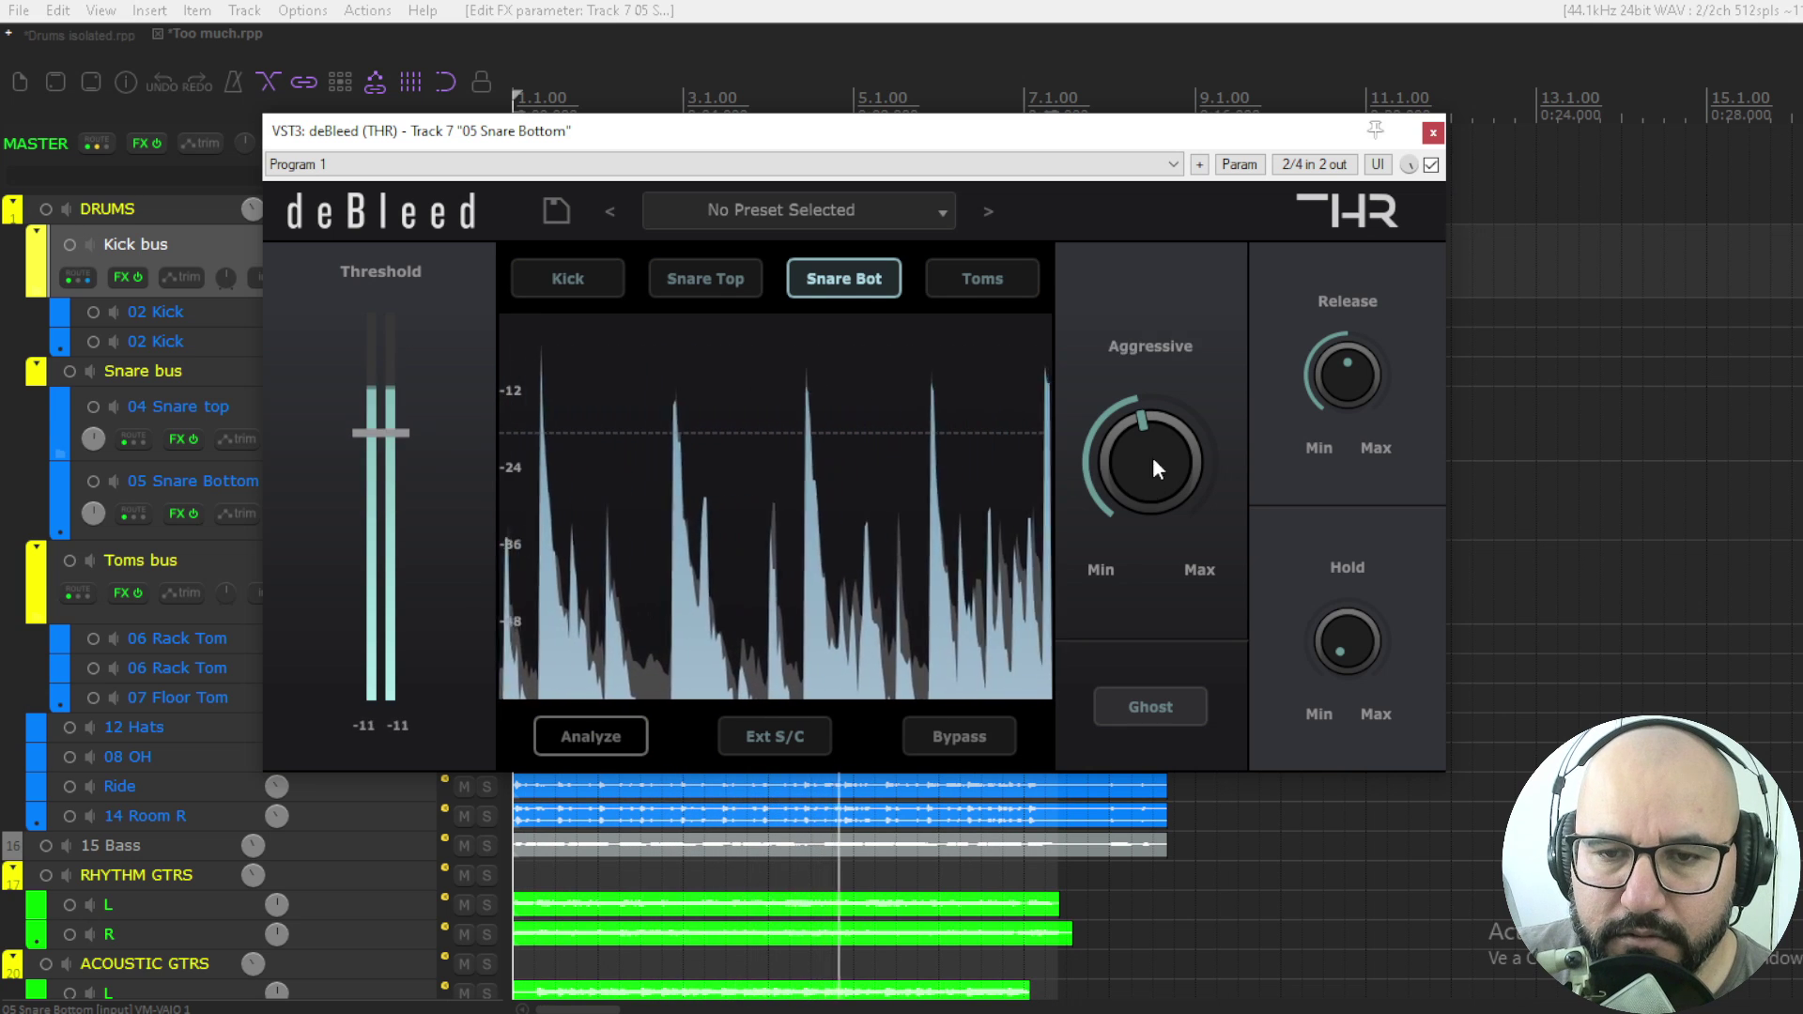
Step: Raise the Snare Bottom Debleed amount past midway, shorten the release and set the hold to 24 ms
left_click_drag(1153, 456, 1162, 492)
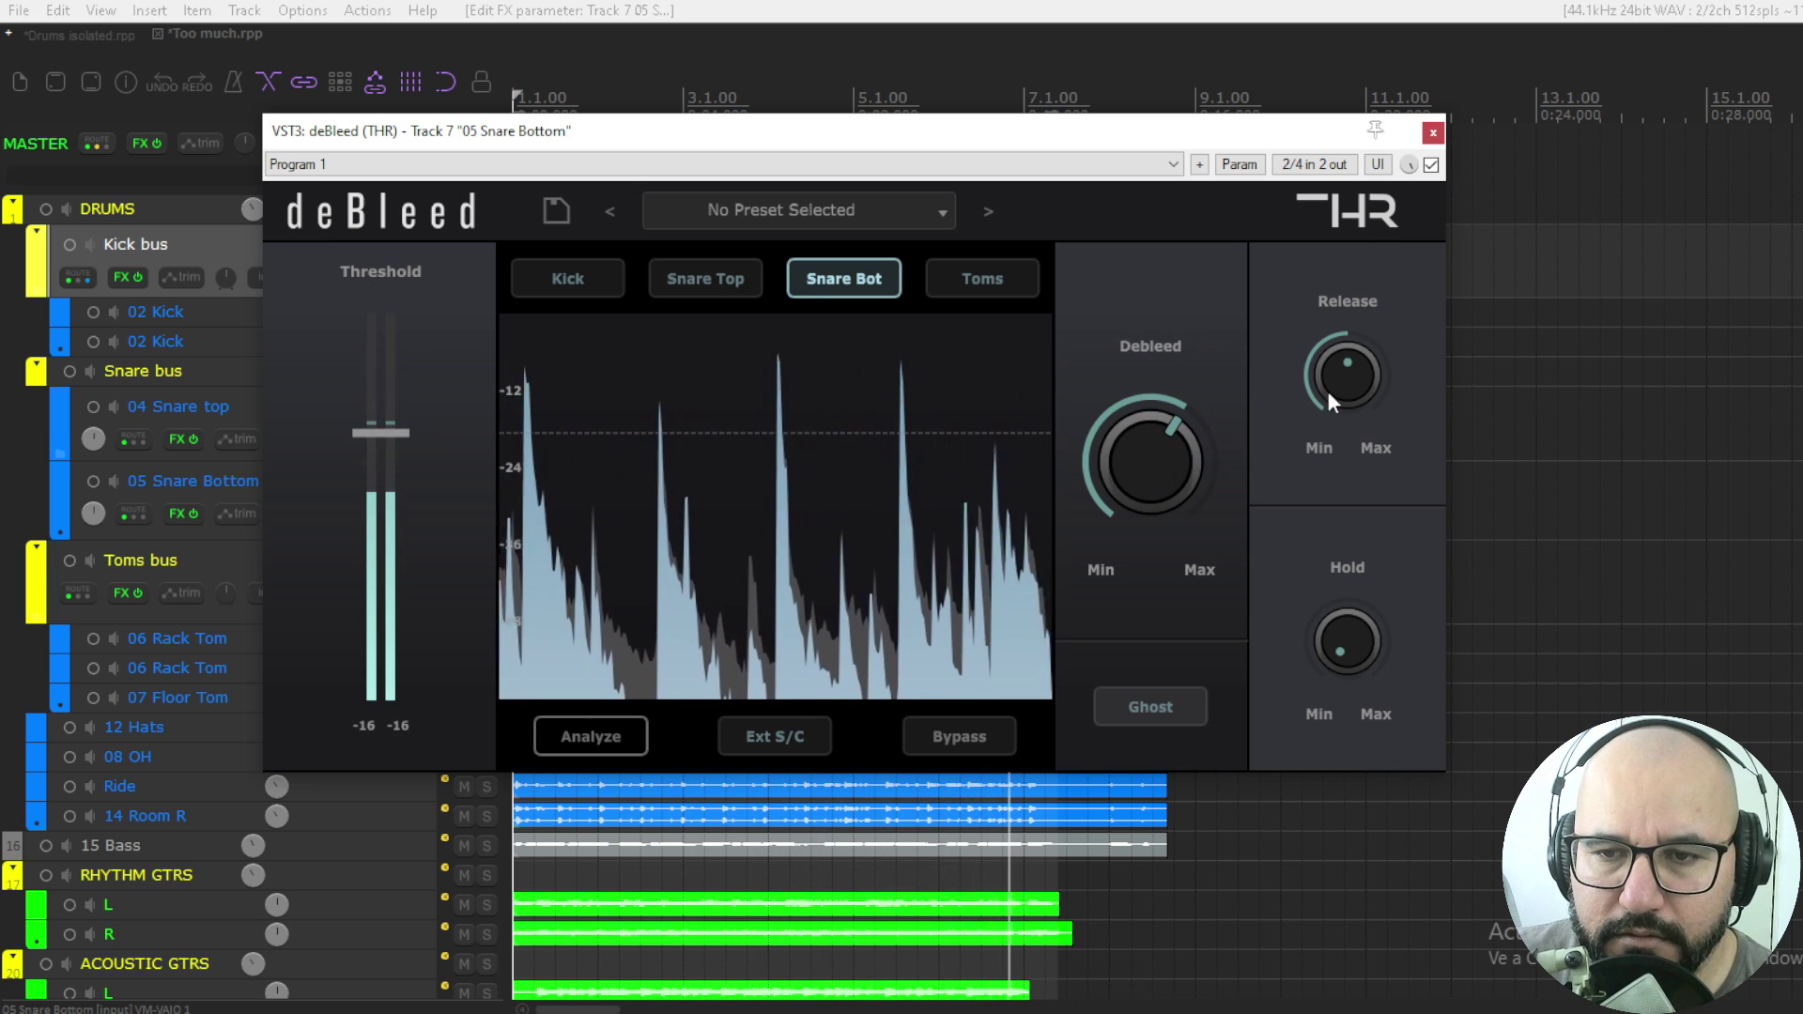
left_click_drag(1328, 391, 1336, 515)
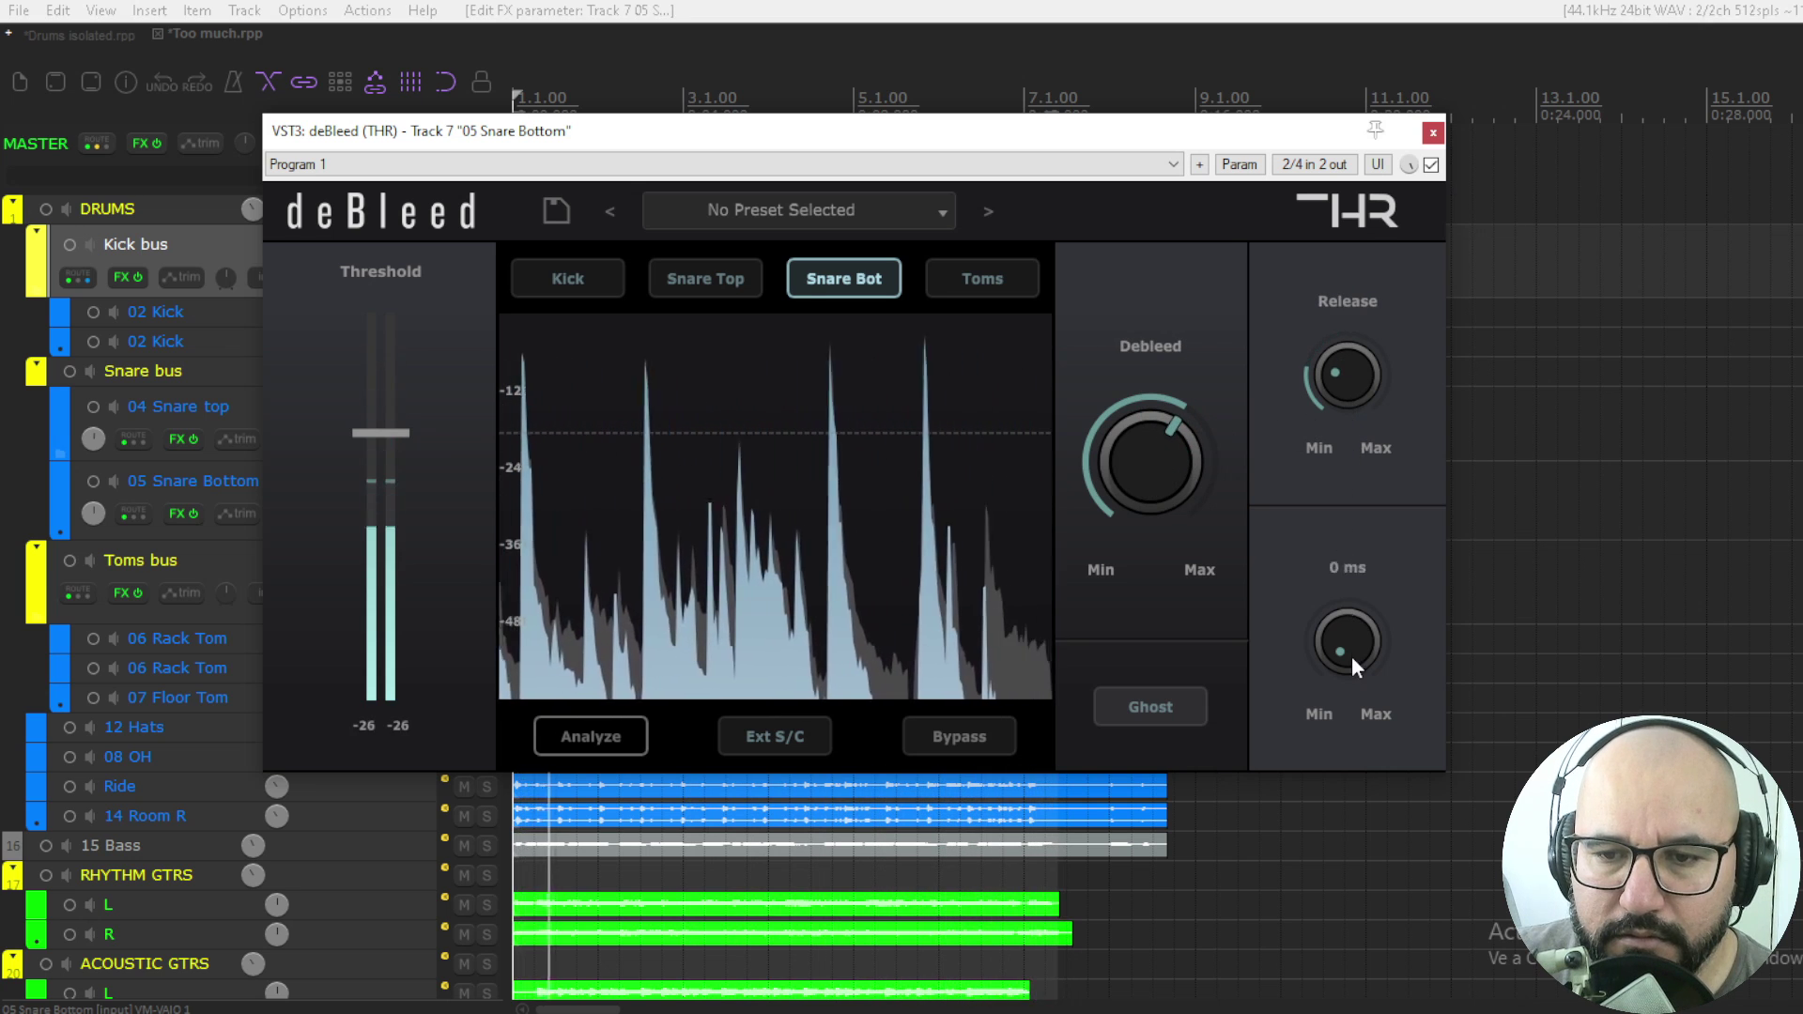
left_click_drag(1350, 655, 1354, 556)
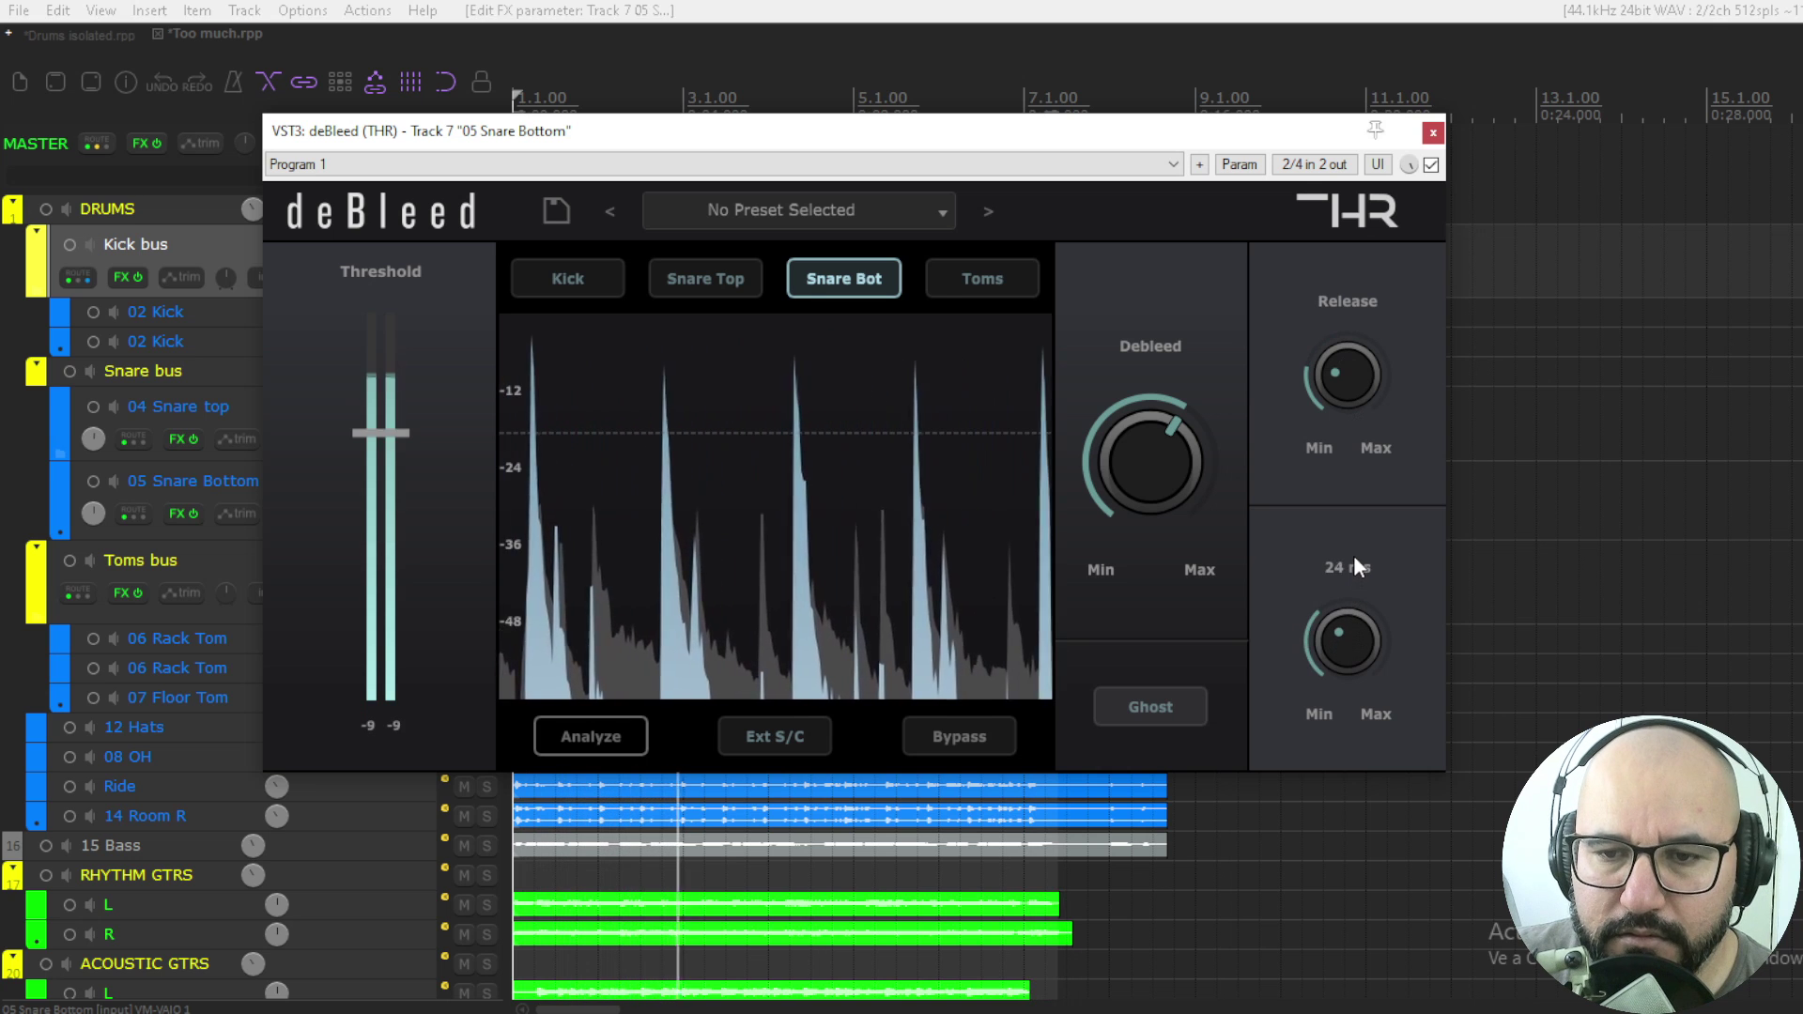
Step: Compare Snare Bottom with deBleed bypassed and active, set its release to about 225 ms and lengthen the hold
left_click(1431, 164)
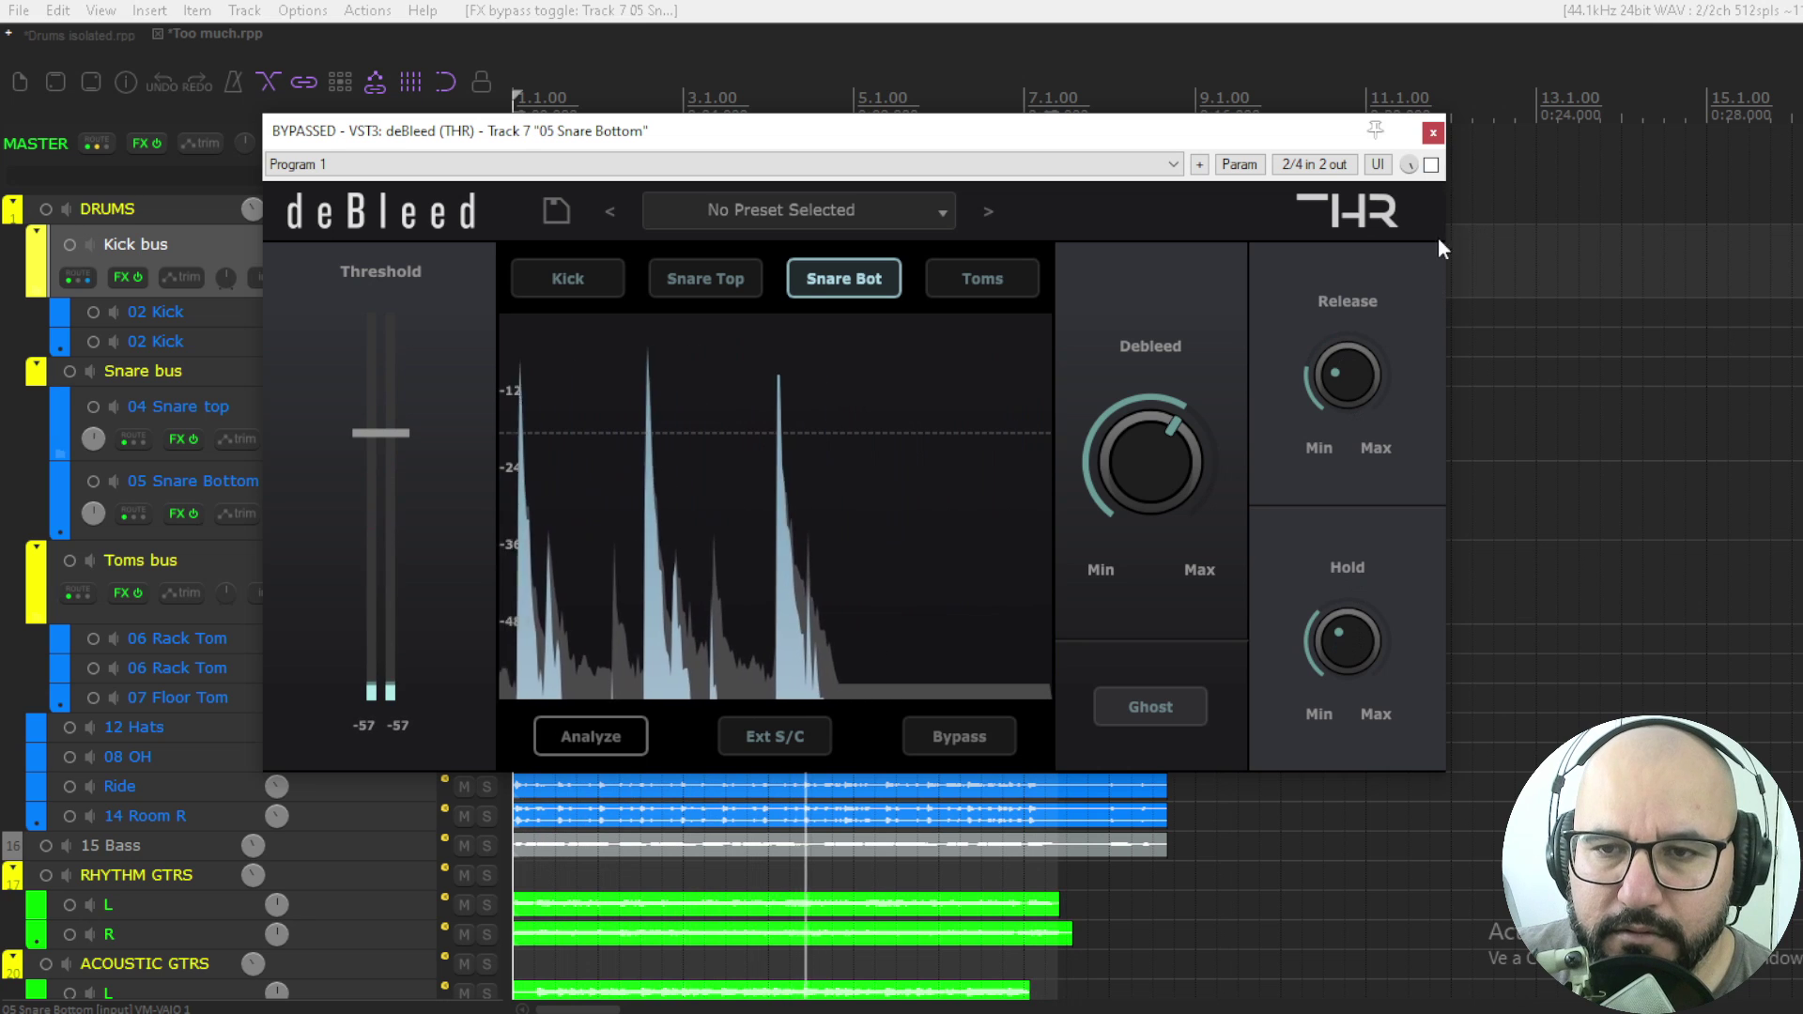
left_click(1431, 166)
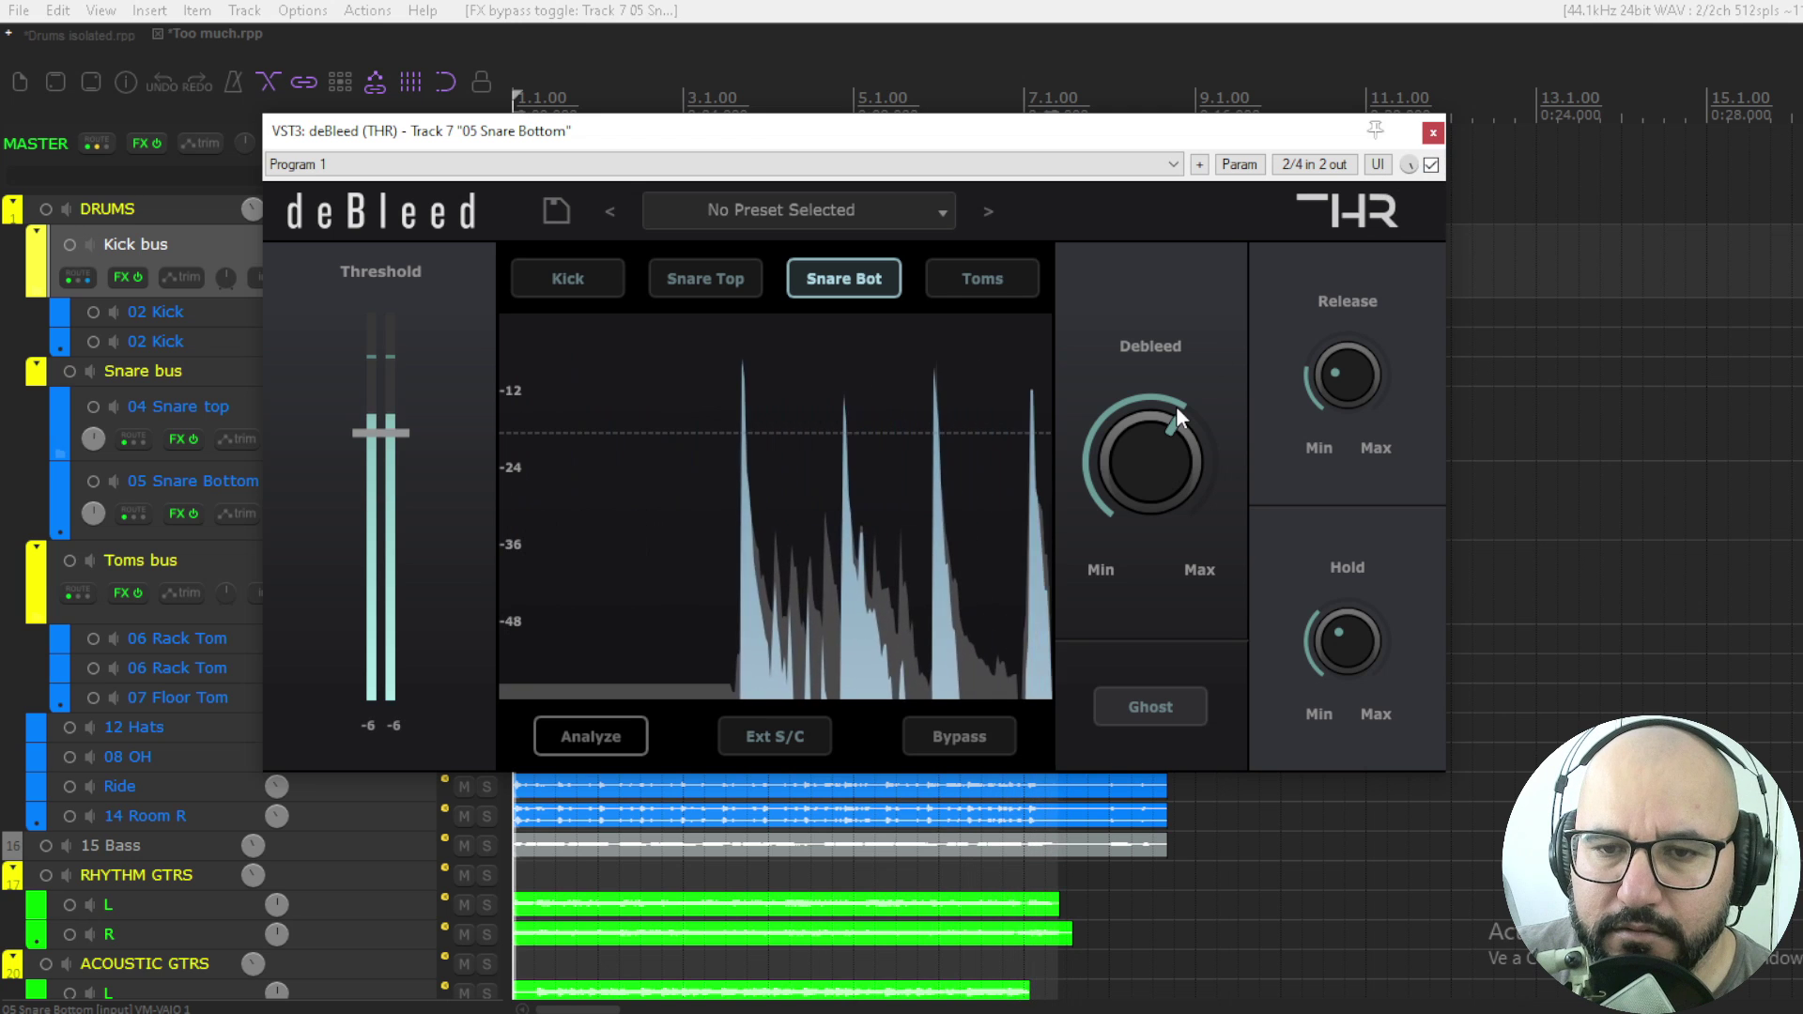
mouse_move(1335, 372)
left_mouse_down()
mouse_move(1355, 264)
mouse_move(1316, 353)
left_mouse_up()
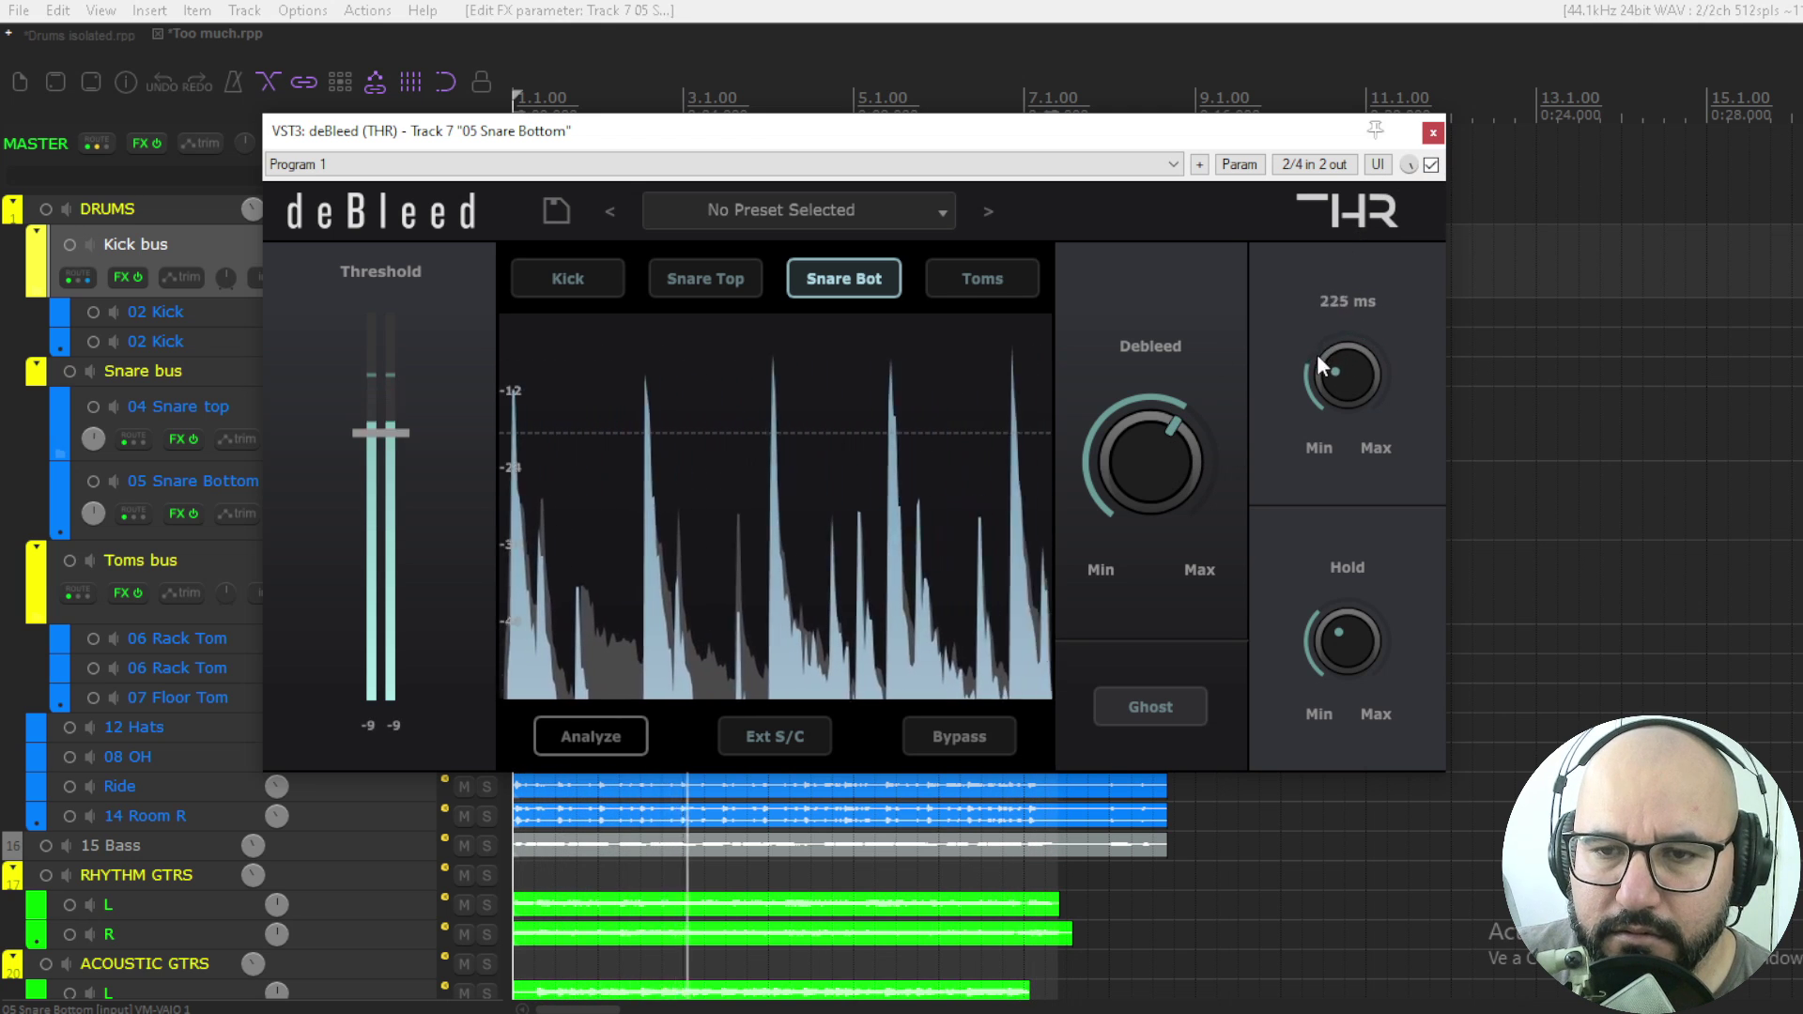
left_click_drag(1338, 622, 1340, 555)
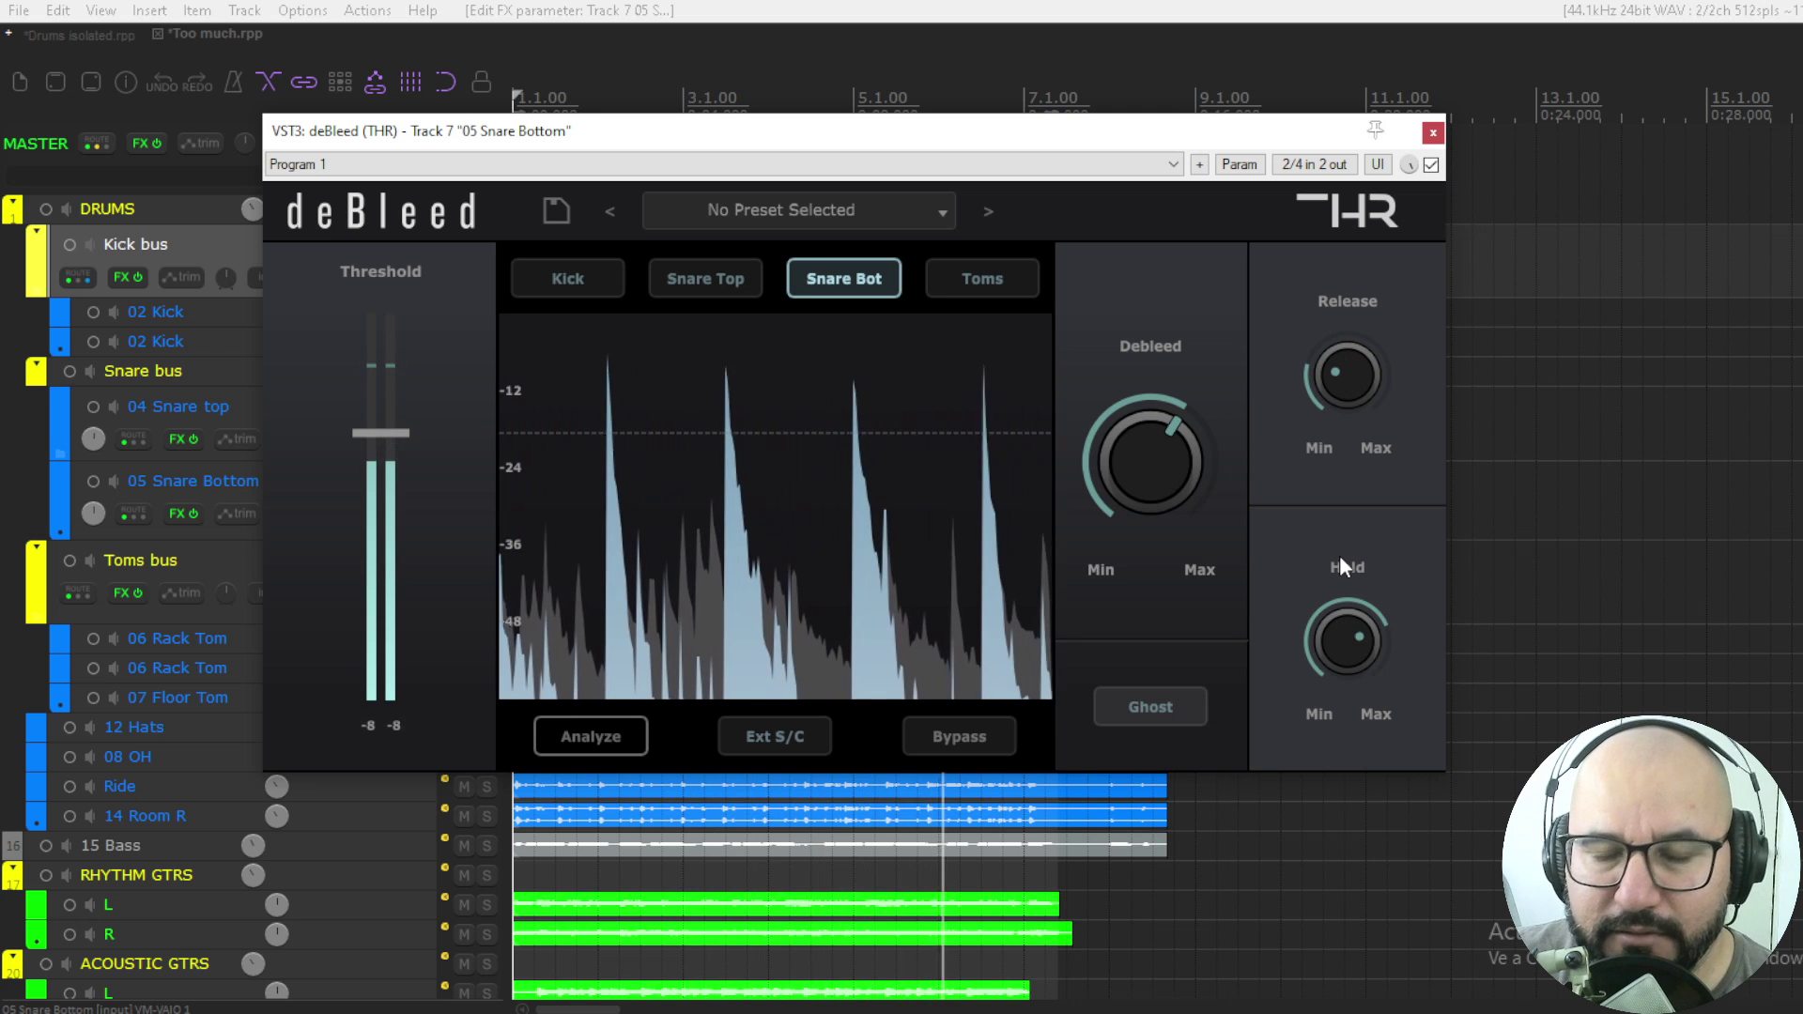
left_click_drag(1339, 625, 1343, 618)
Step: Leave the Snare Bottom deBleed window and move the solo to the Toms bus during playback
left_click(486, 582)
left_click(485, 583)
key("space")
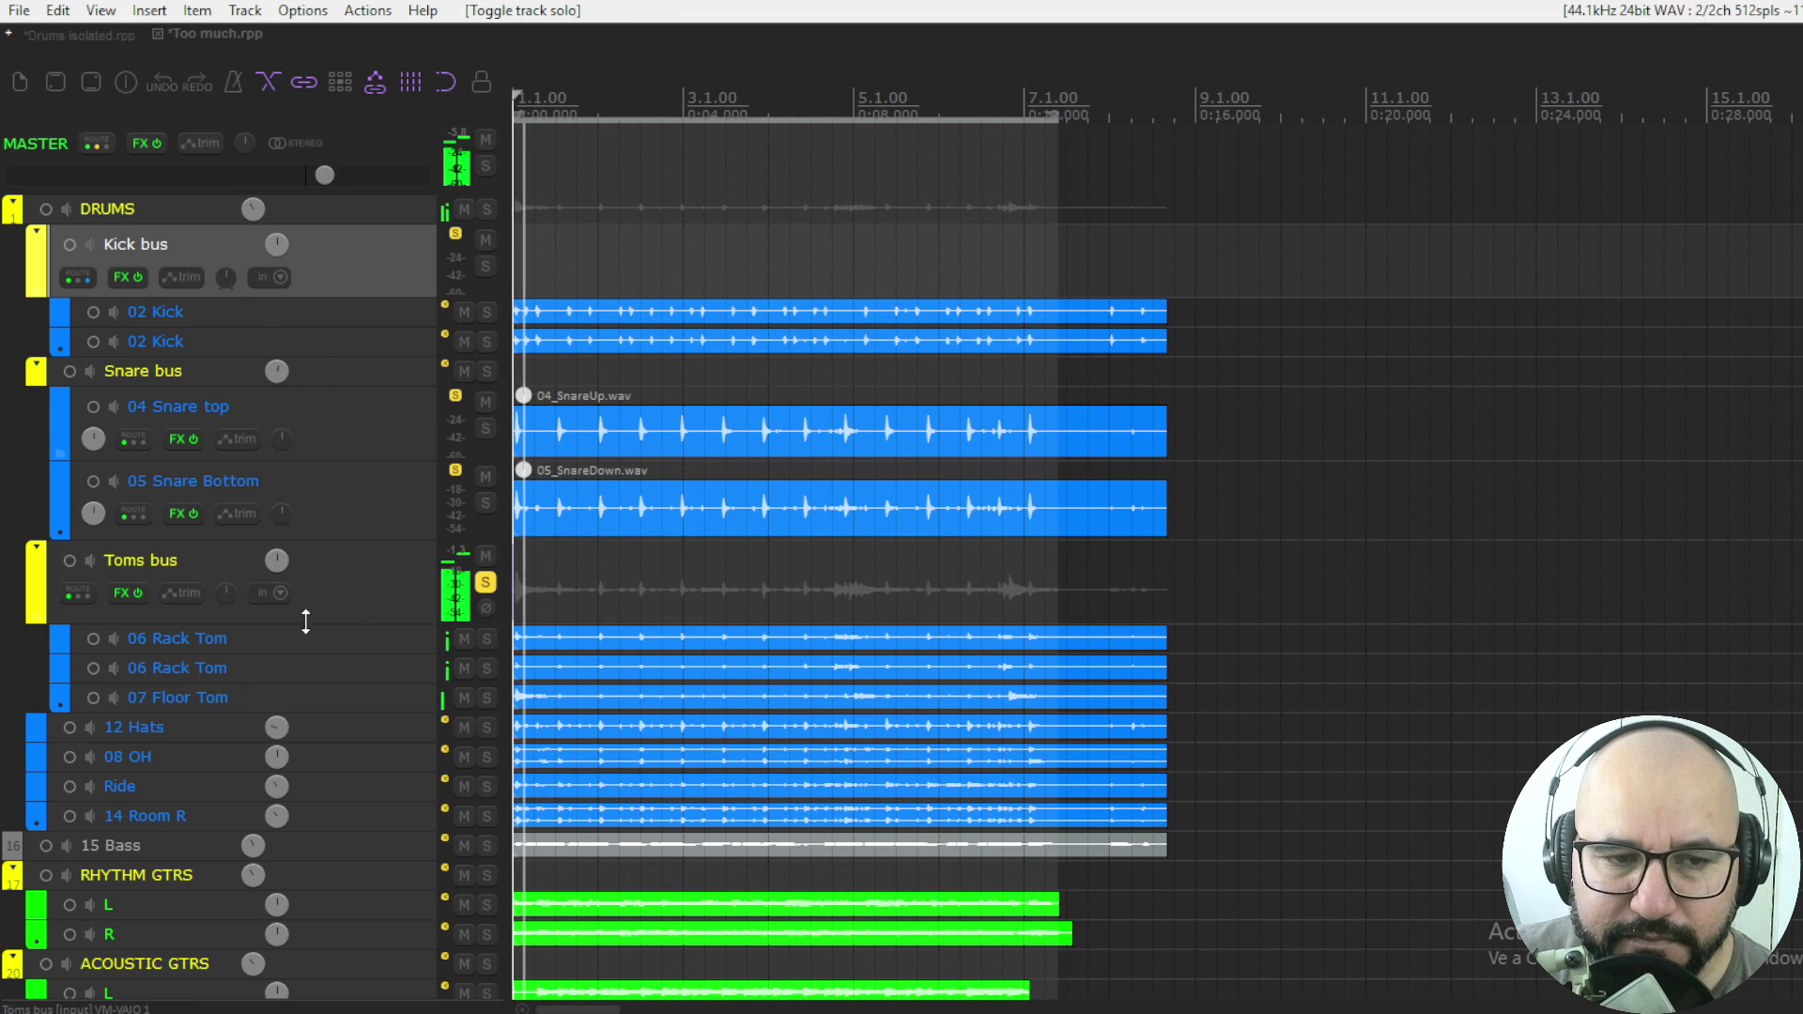
Step: Open deBleed on the Toms bus, activate and analyze it, and set the threshold to about -12 dB
right_click(113, 595)
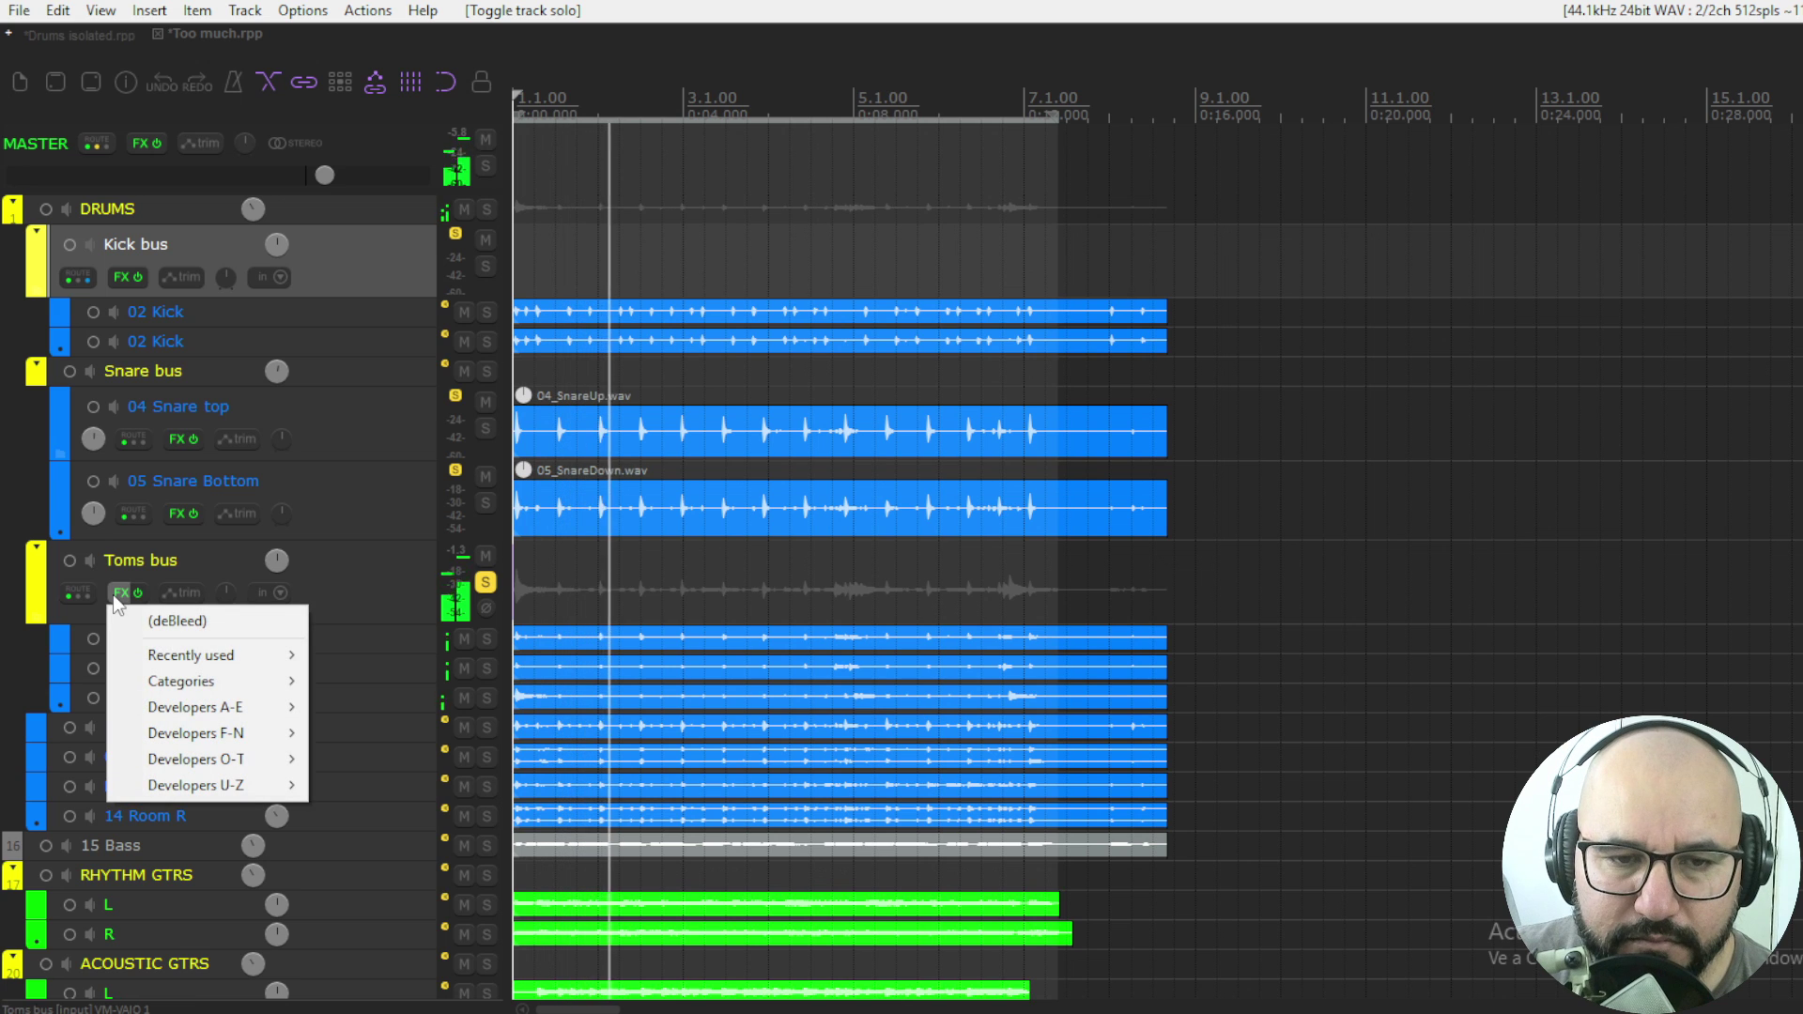
left_click(150, 620)
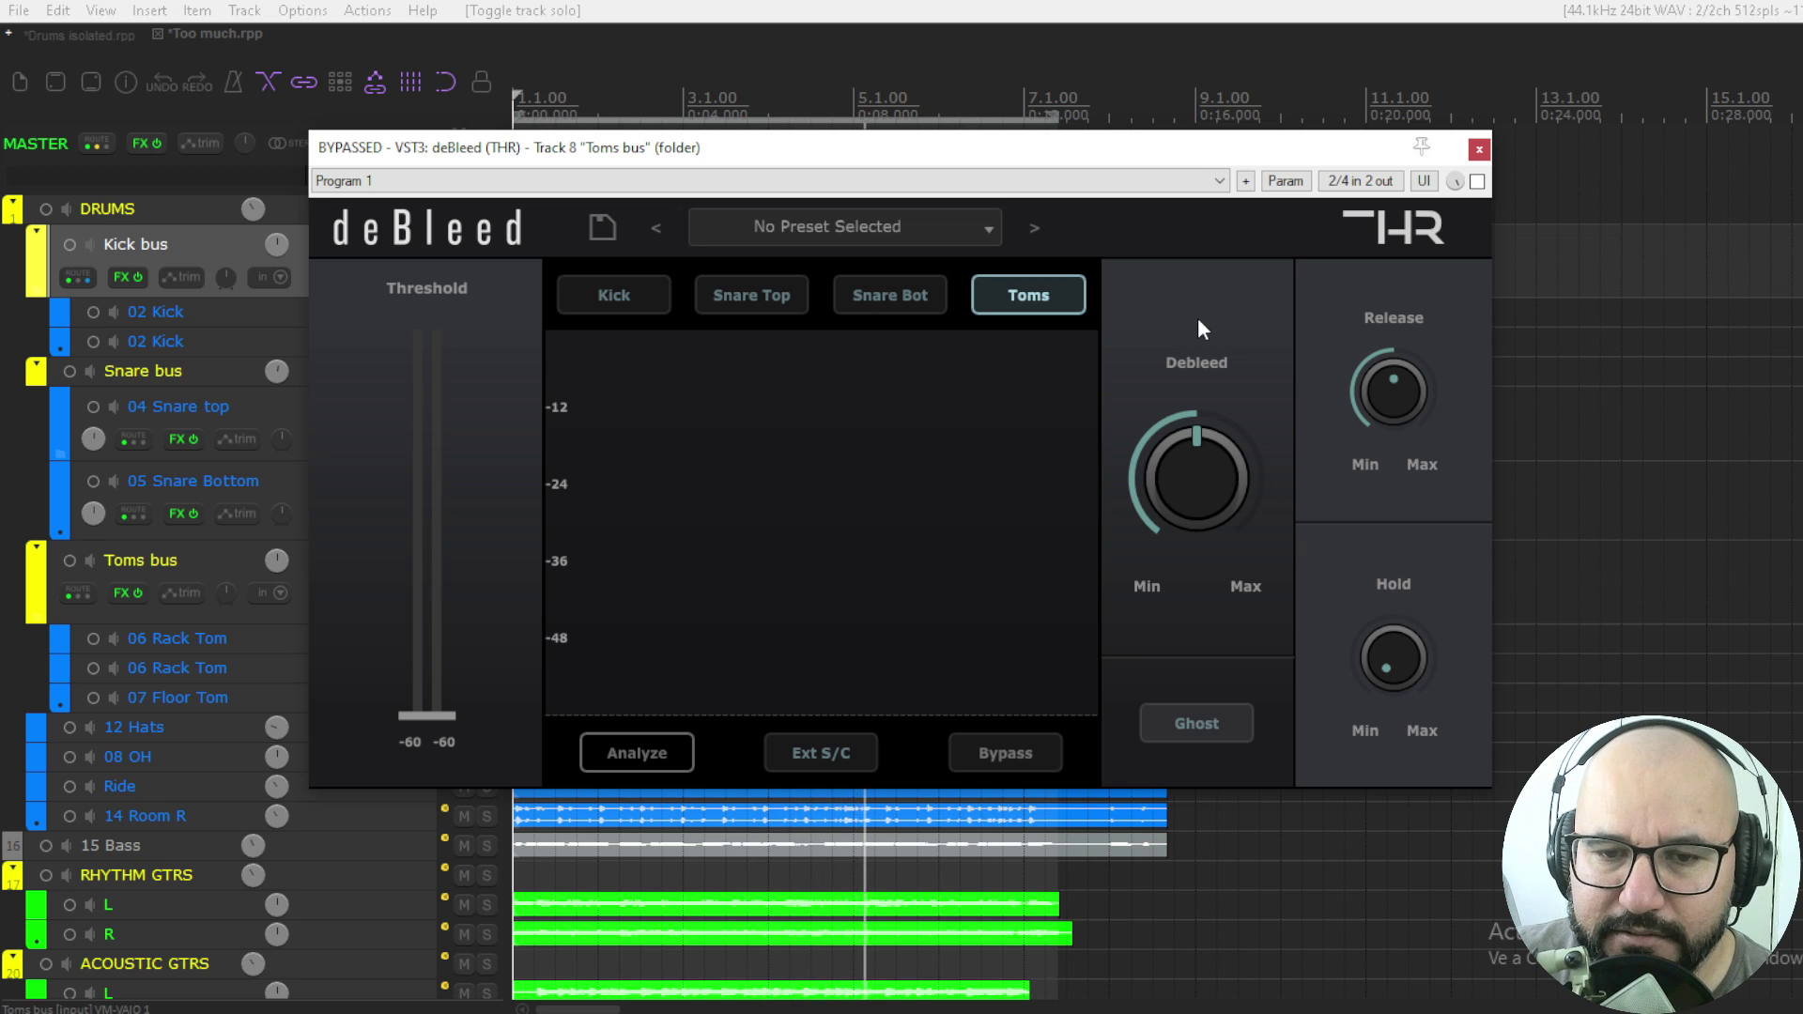
left_click(1477, 181)
left_click(657, 745)
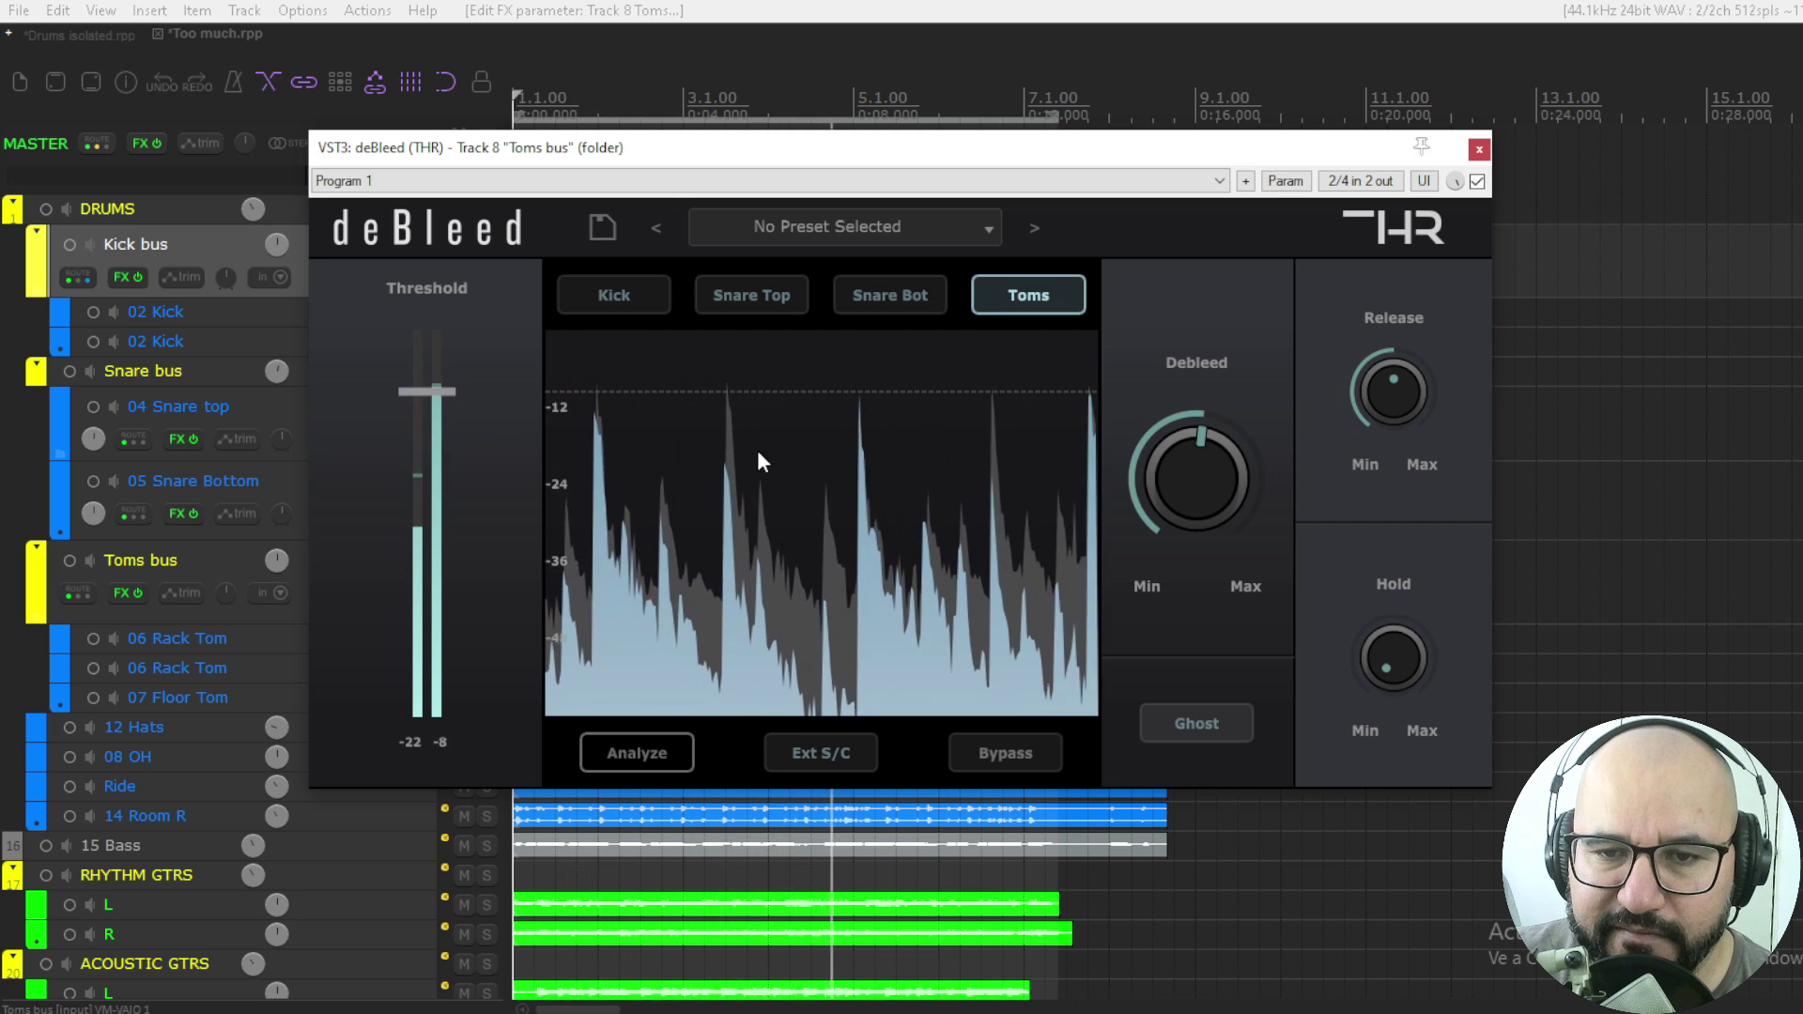
left_click_drag(438, 393, 437, 406)
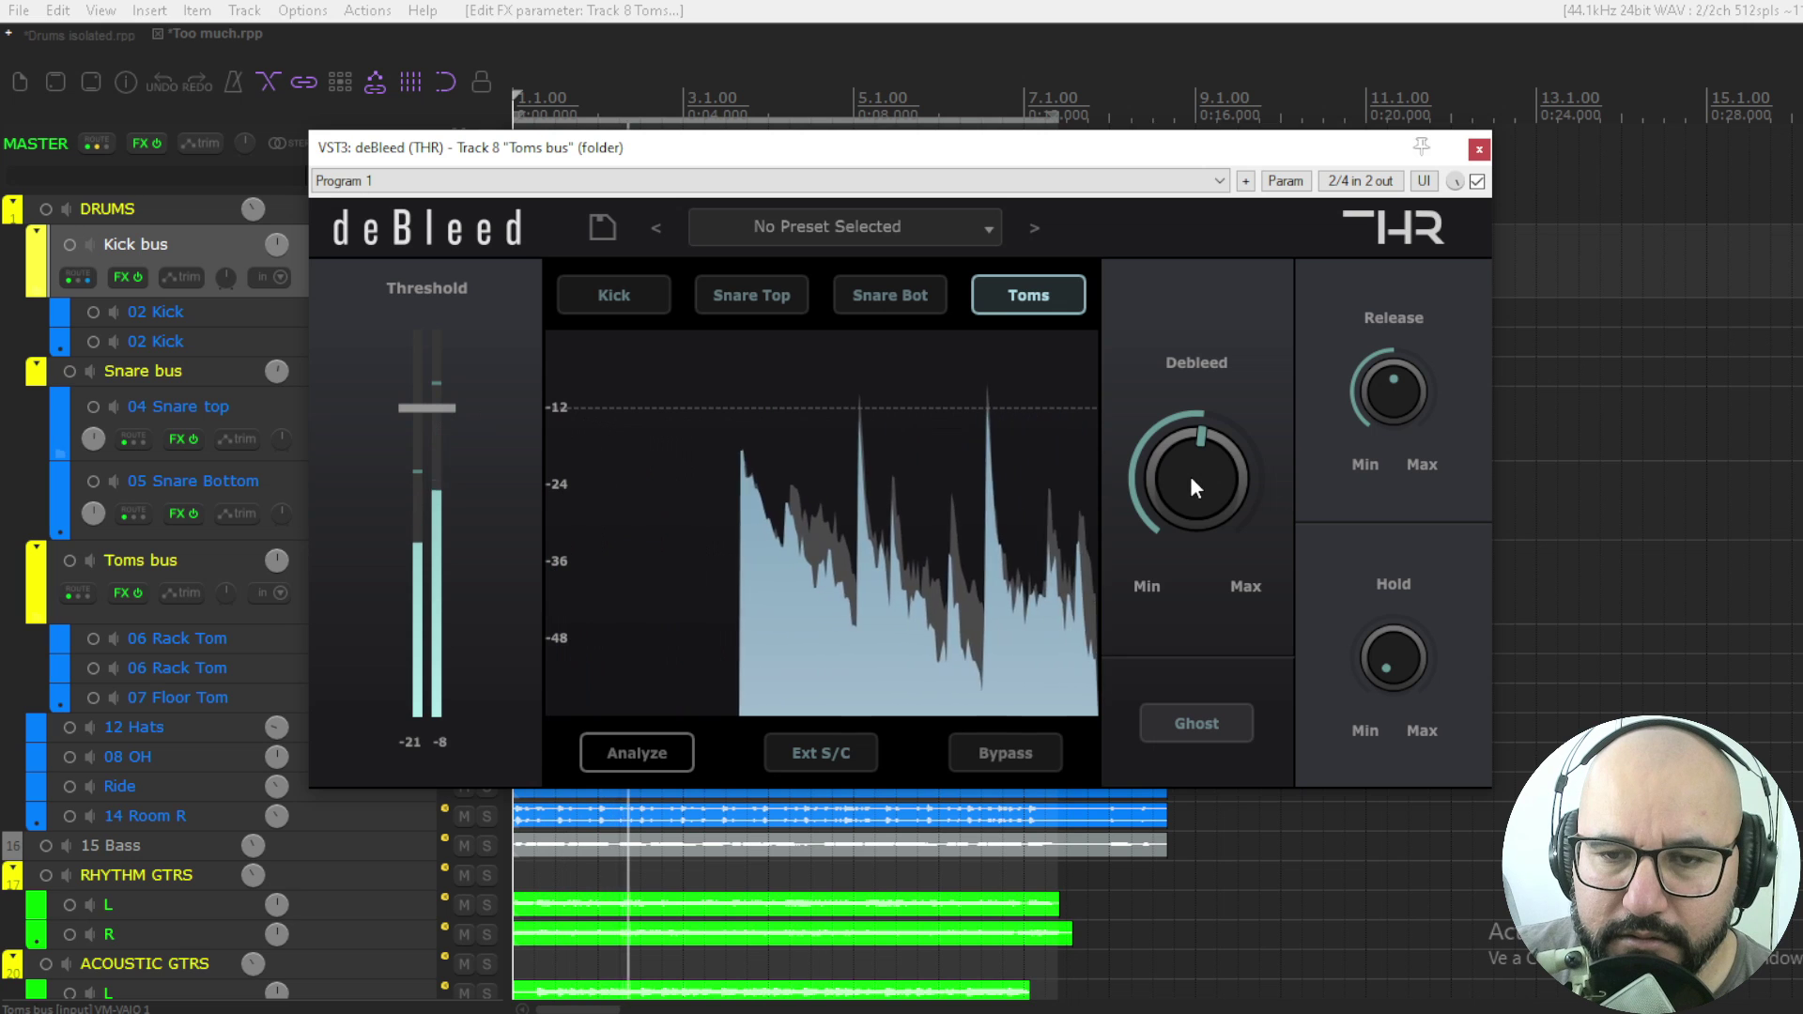
Step: Set the Toms bus deBleed hold to 76 ms and the release to 177 ms
left_click_drag(1399, 627, 1401, 471)
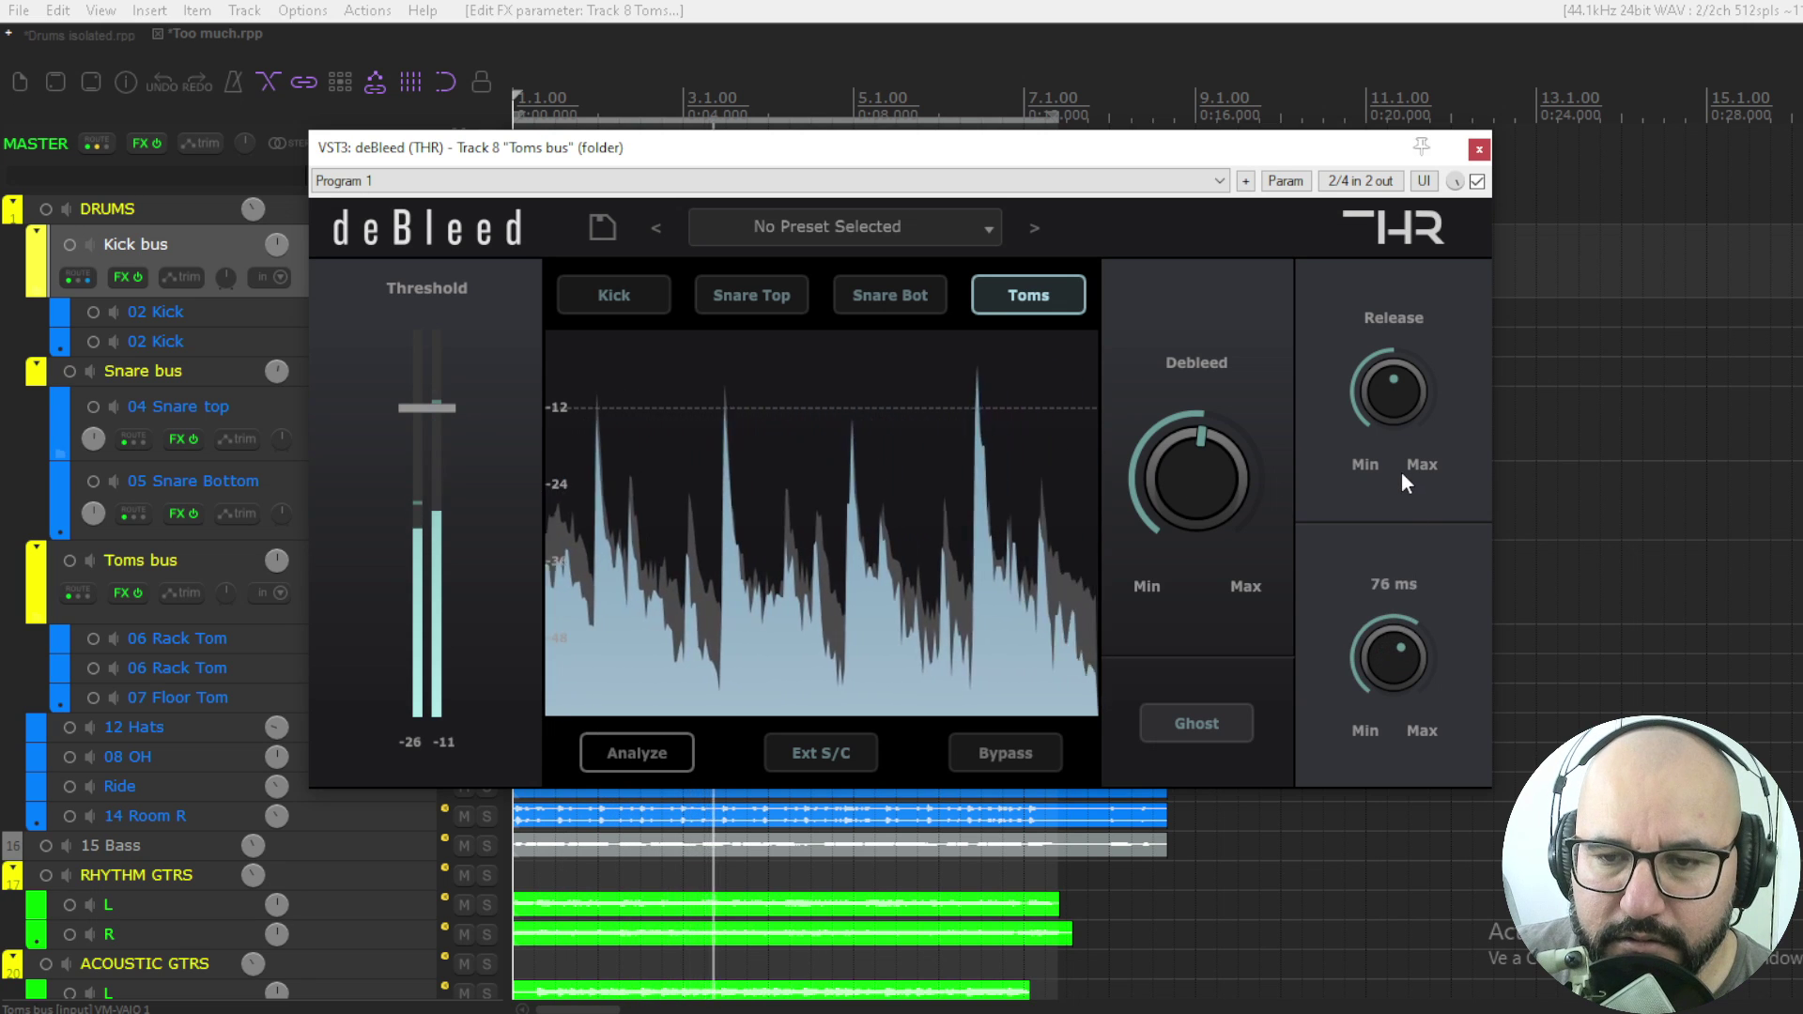
left_click_drag(1390, 389, 1383, 473)
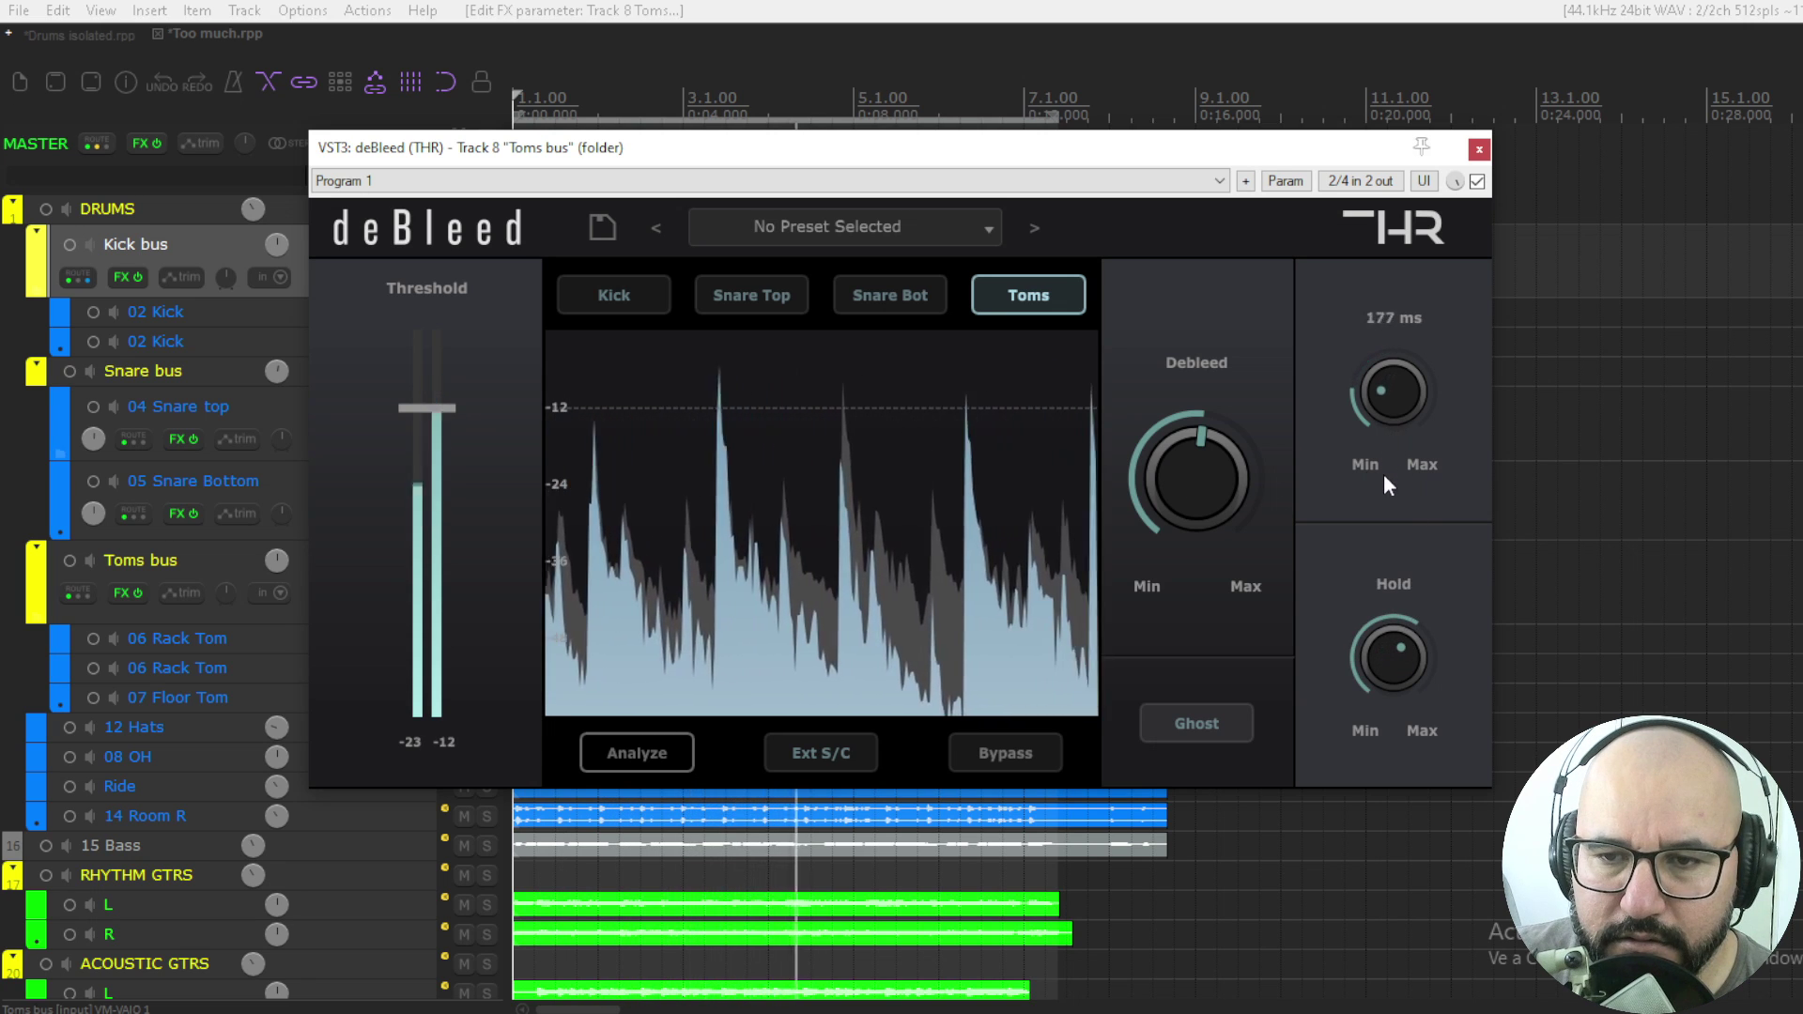
Step: Increase the Toms bus Debleed amount to about three quarters and compare playback with the plug-in bypassed and active
left_click_drag(1198, 476, 1205, 434)
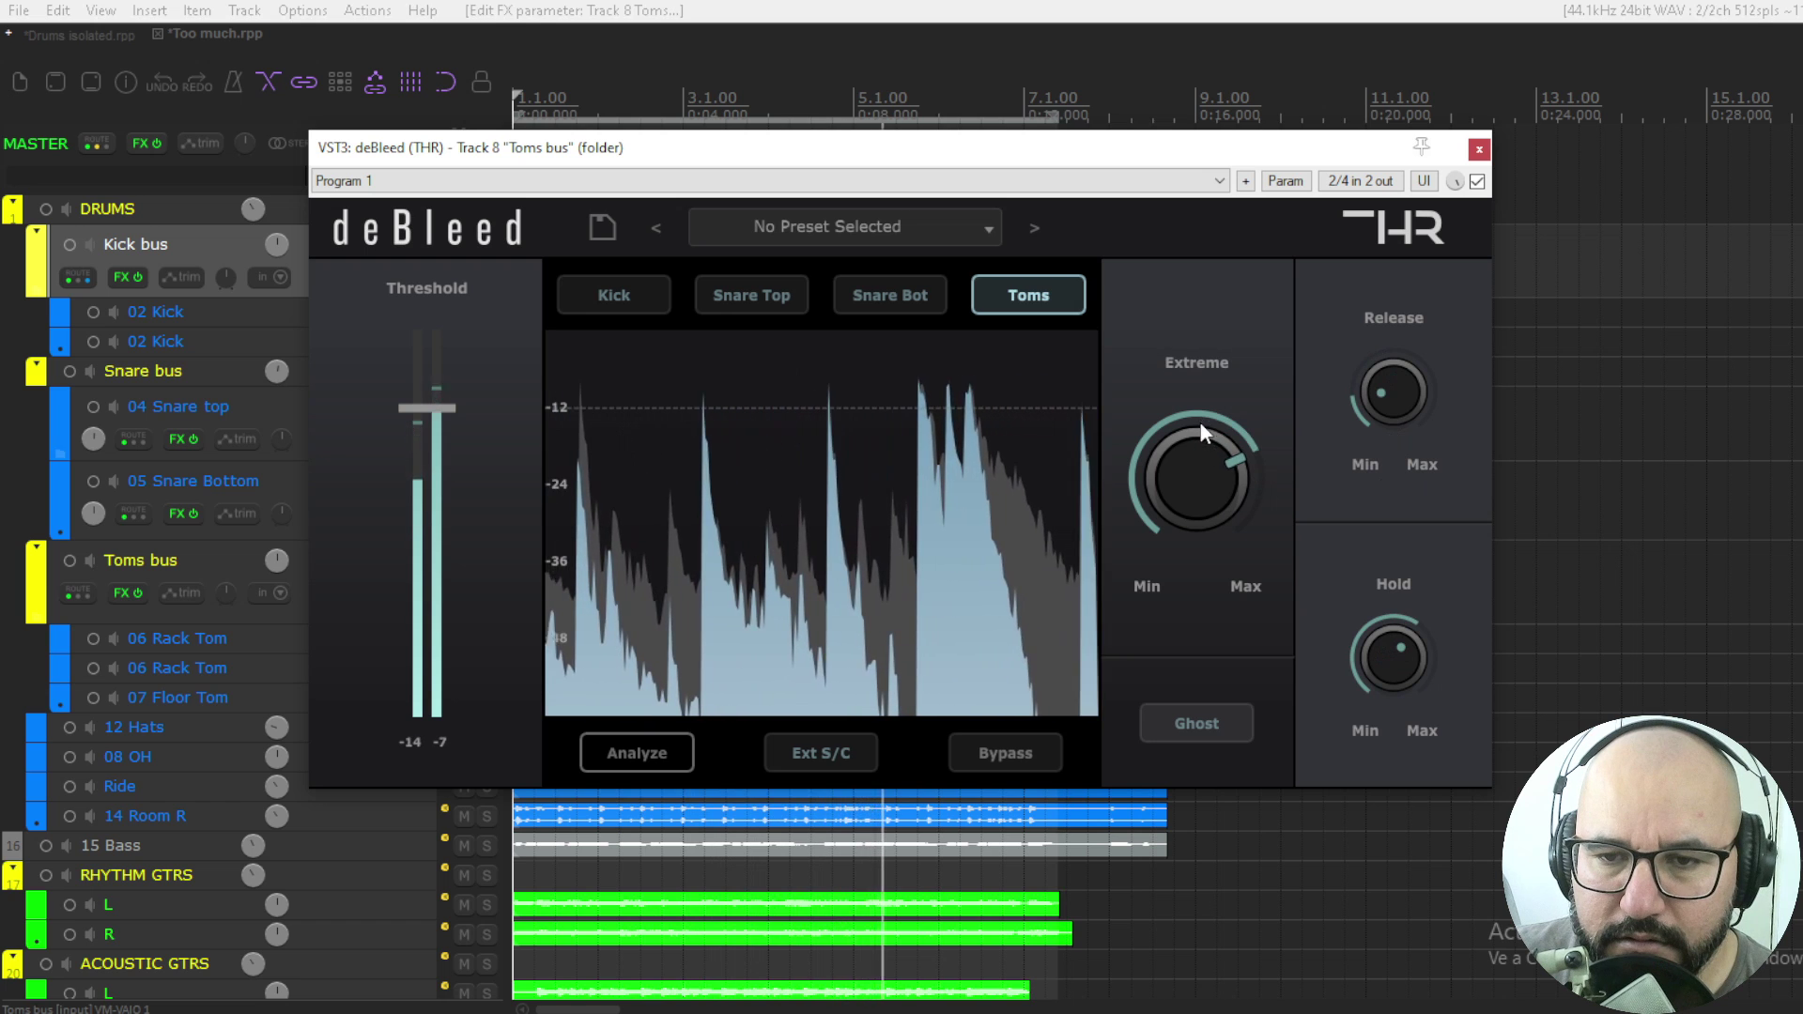
left_click_drag(1112, 154, 940, 370)
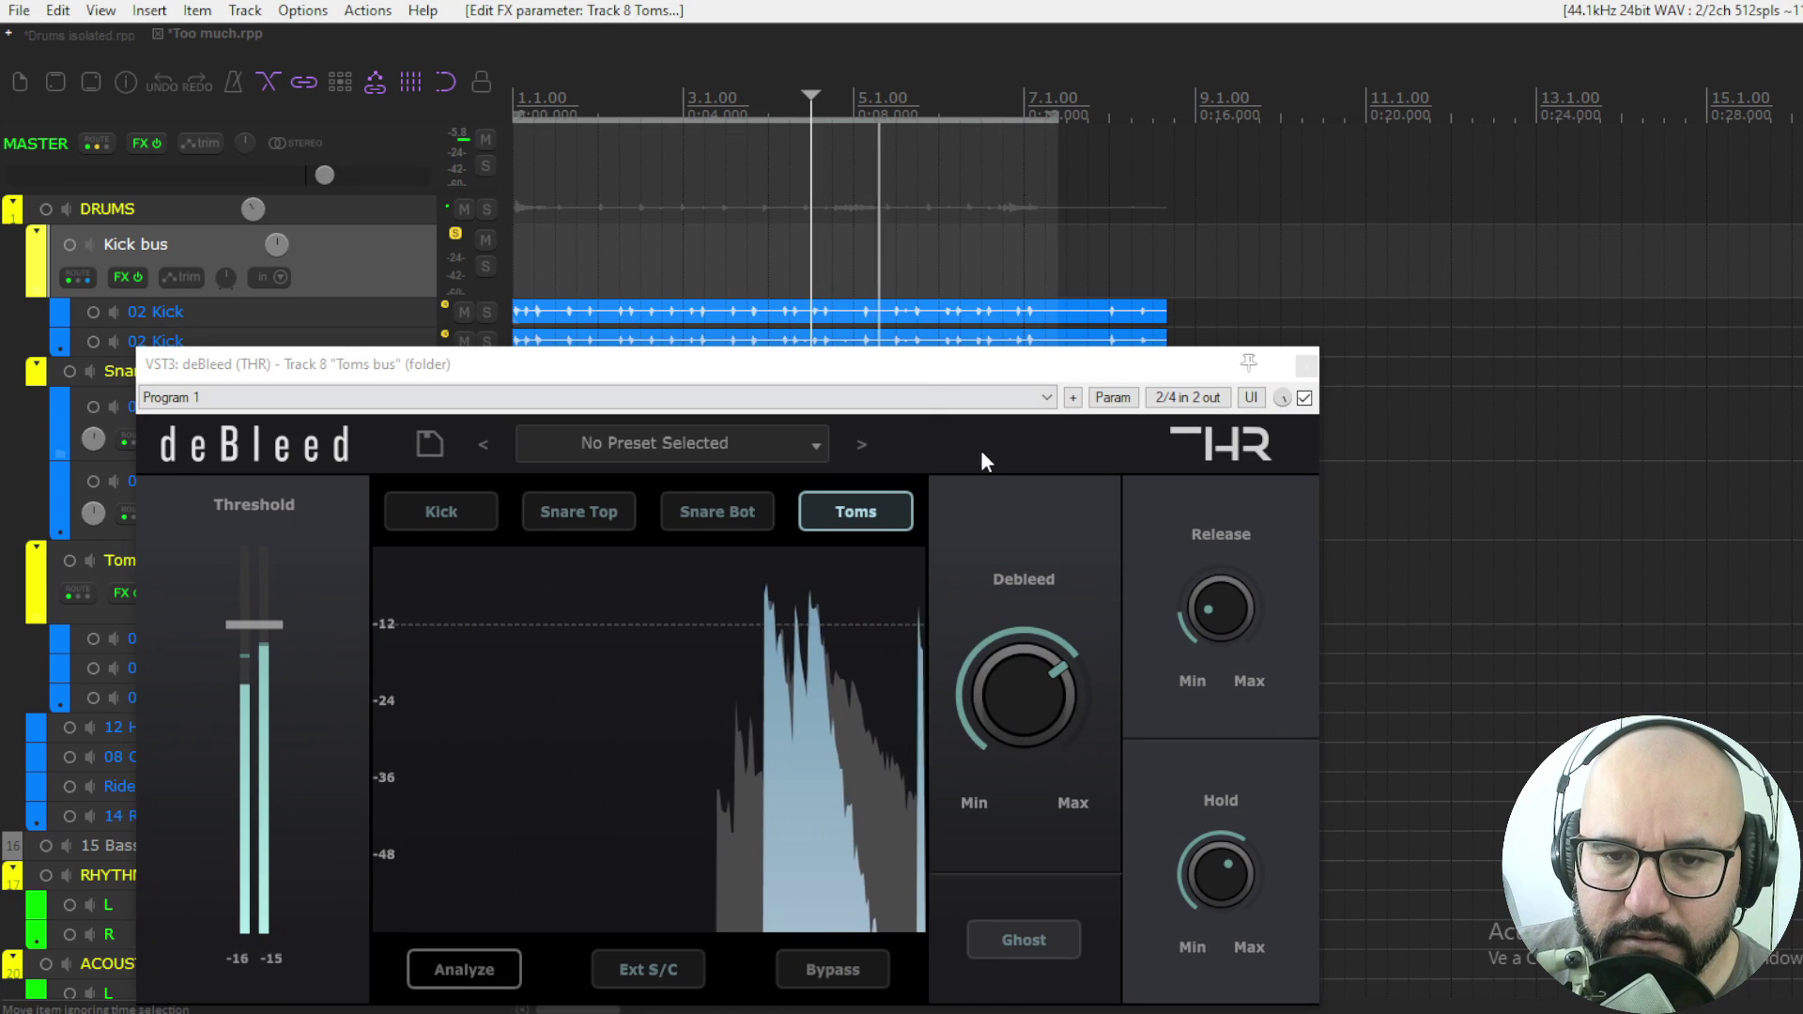
left_click(1305, 397)
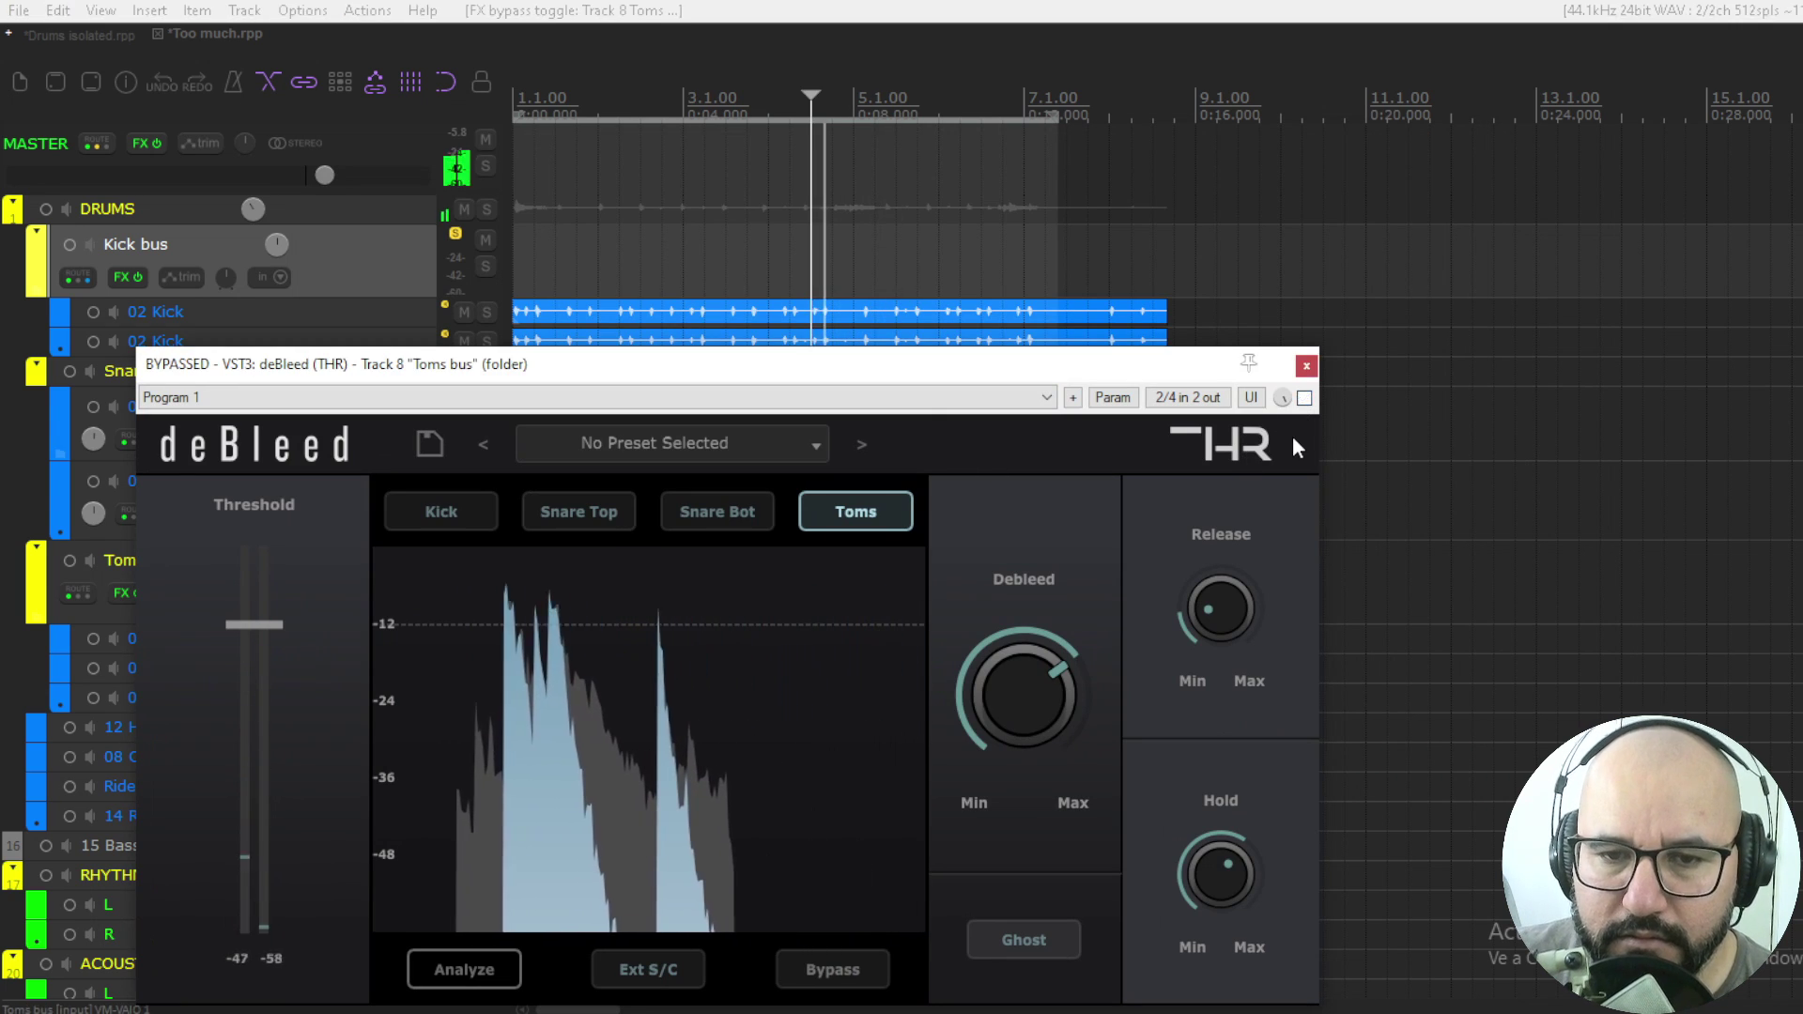
key("space")
left_click(1305, 398)
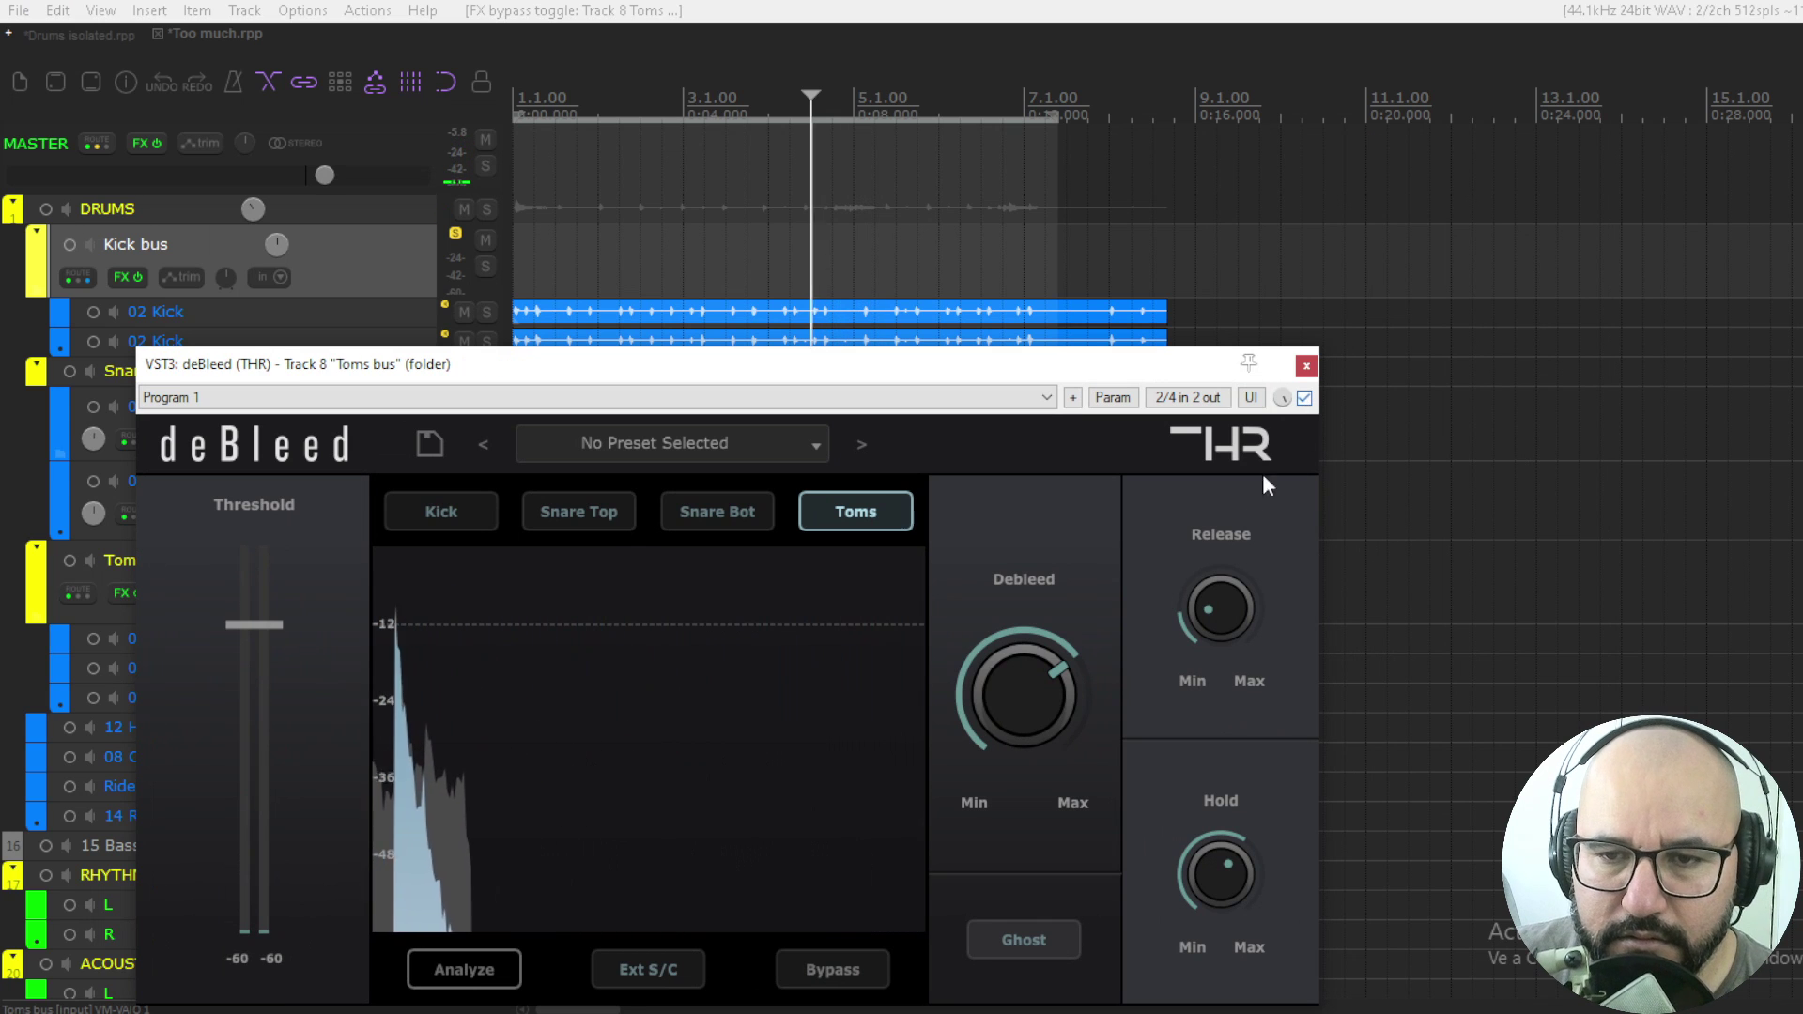
key("space")
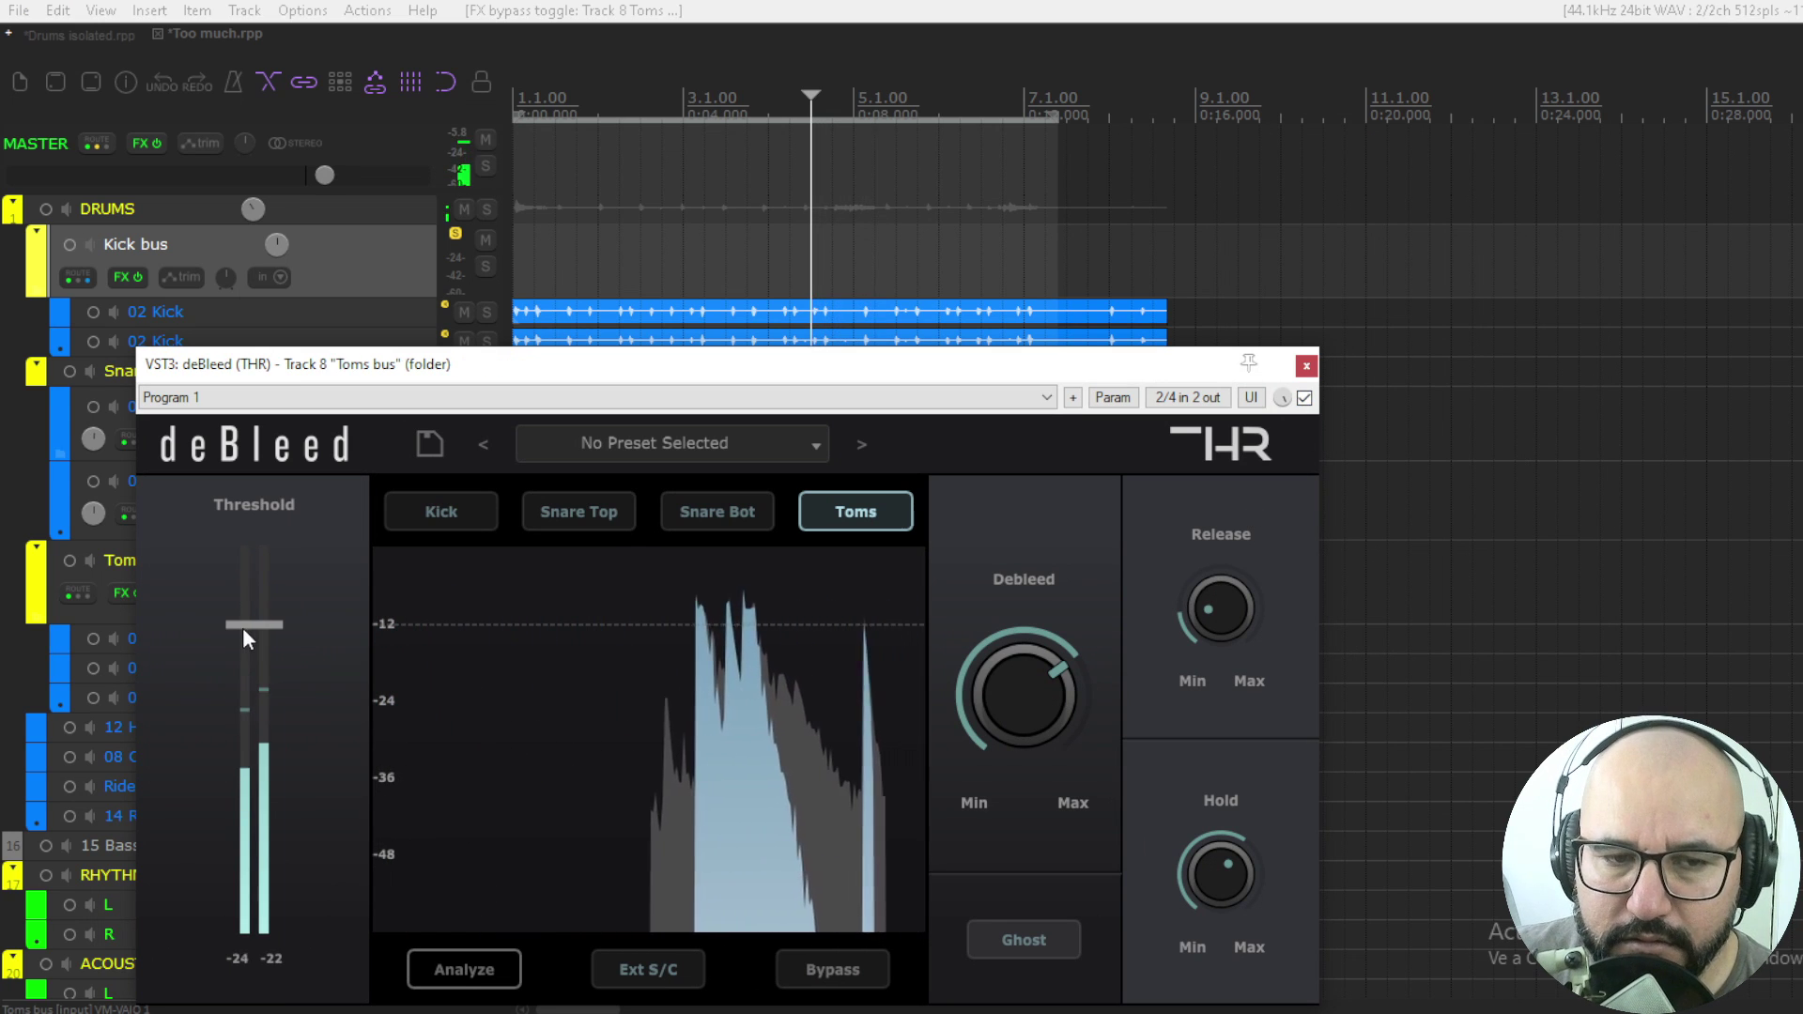
Step: Lower the Toms bus deBleed threshold to about -16 dB and lengthen its release and hold during playback
left_click_drag(242, 627, 242, 646)
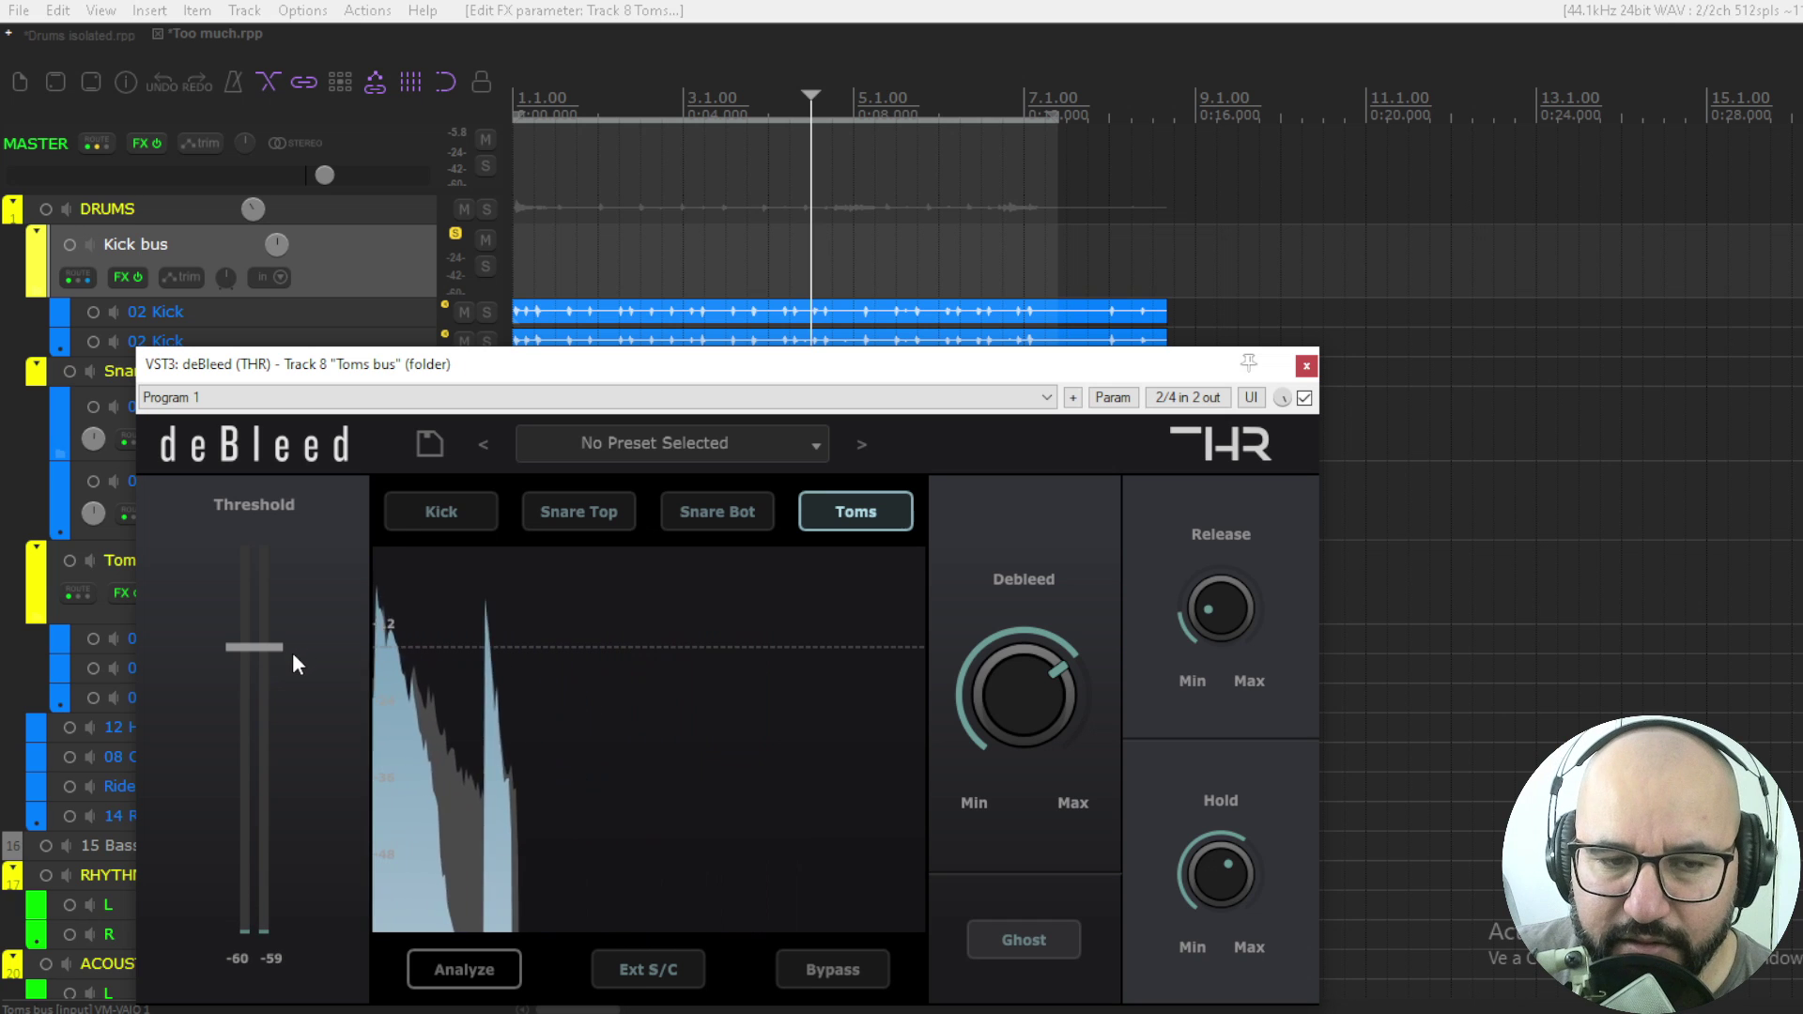
key("space")
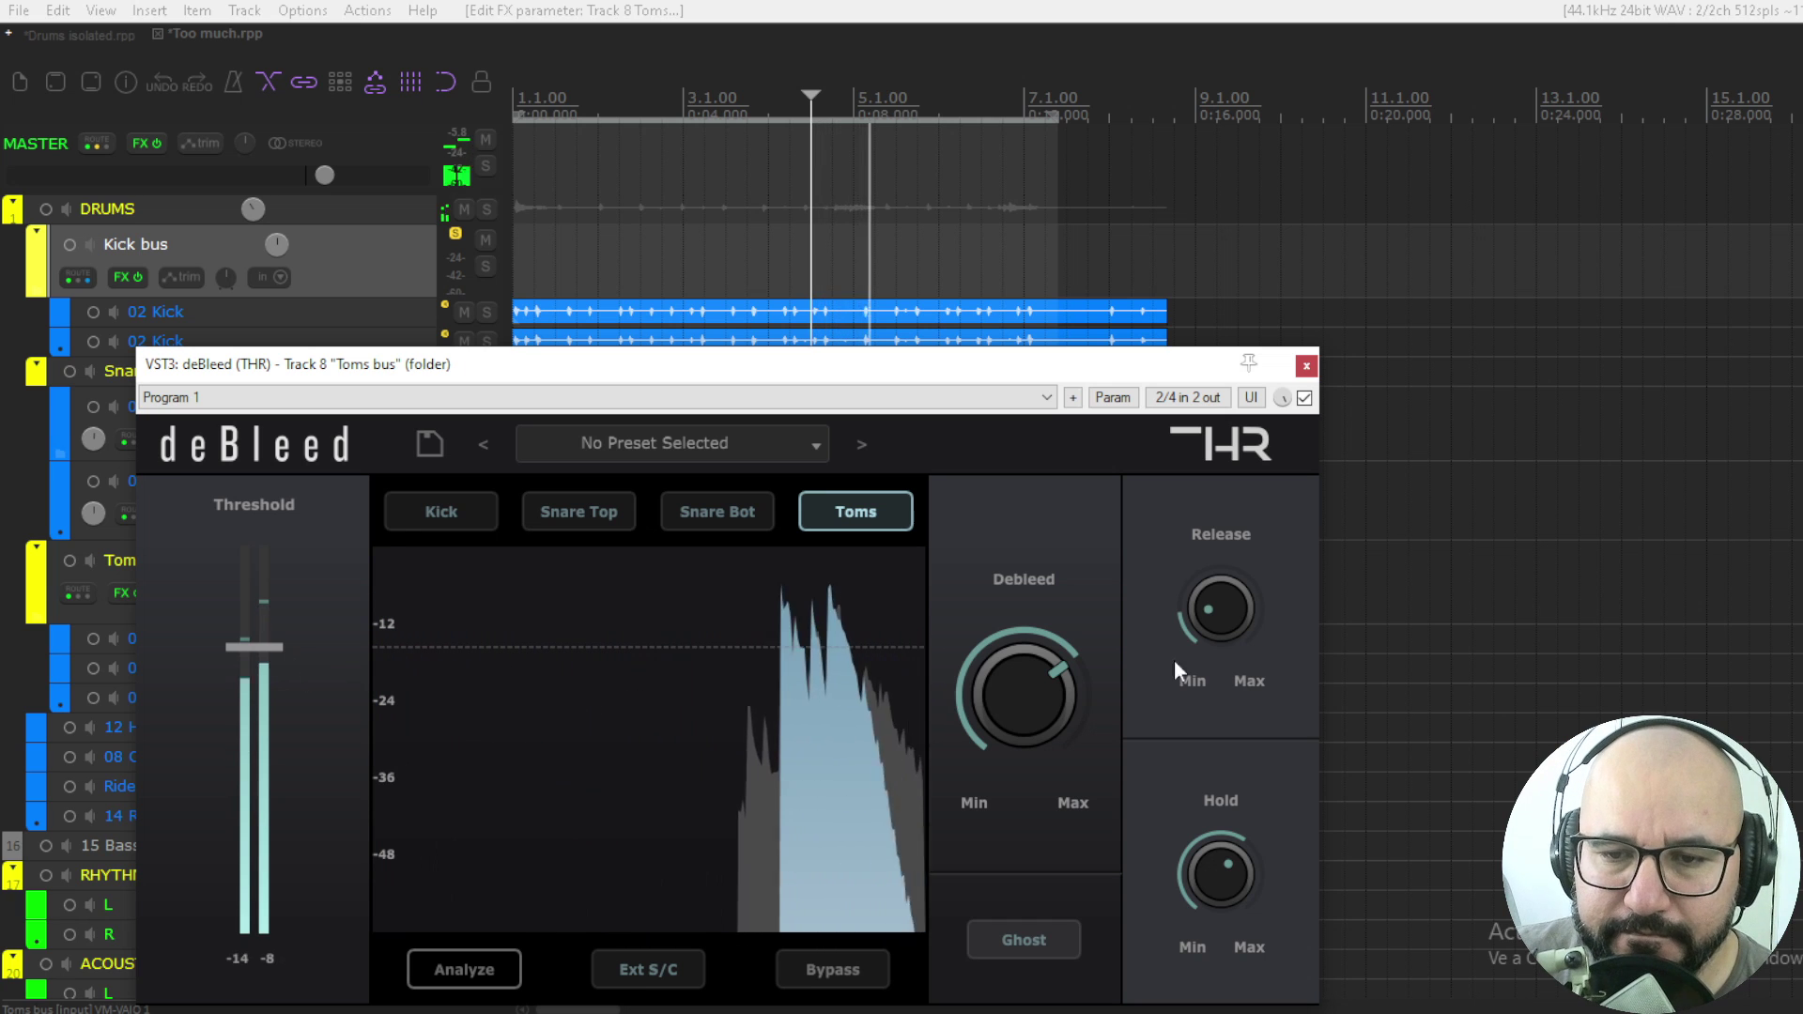
left_click_drag(1214, 620, 1225, 560)
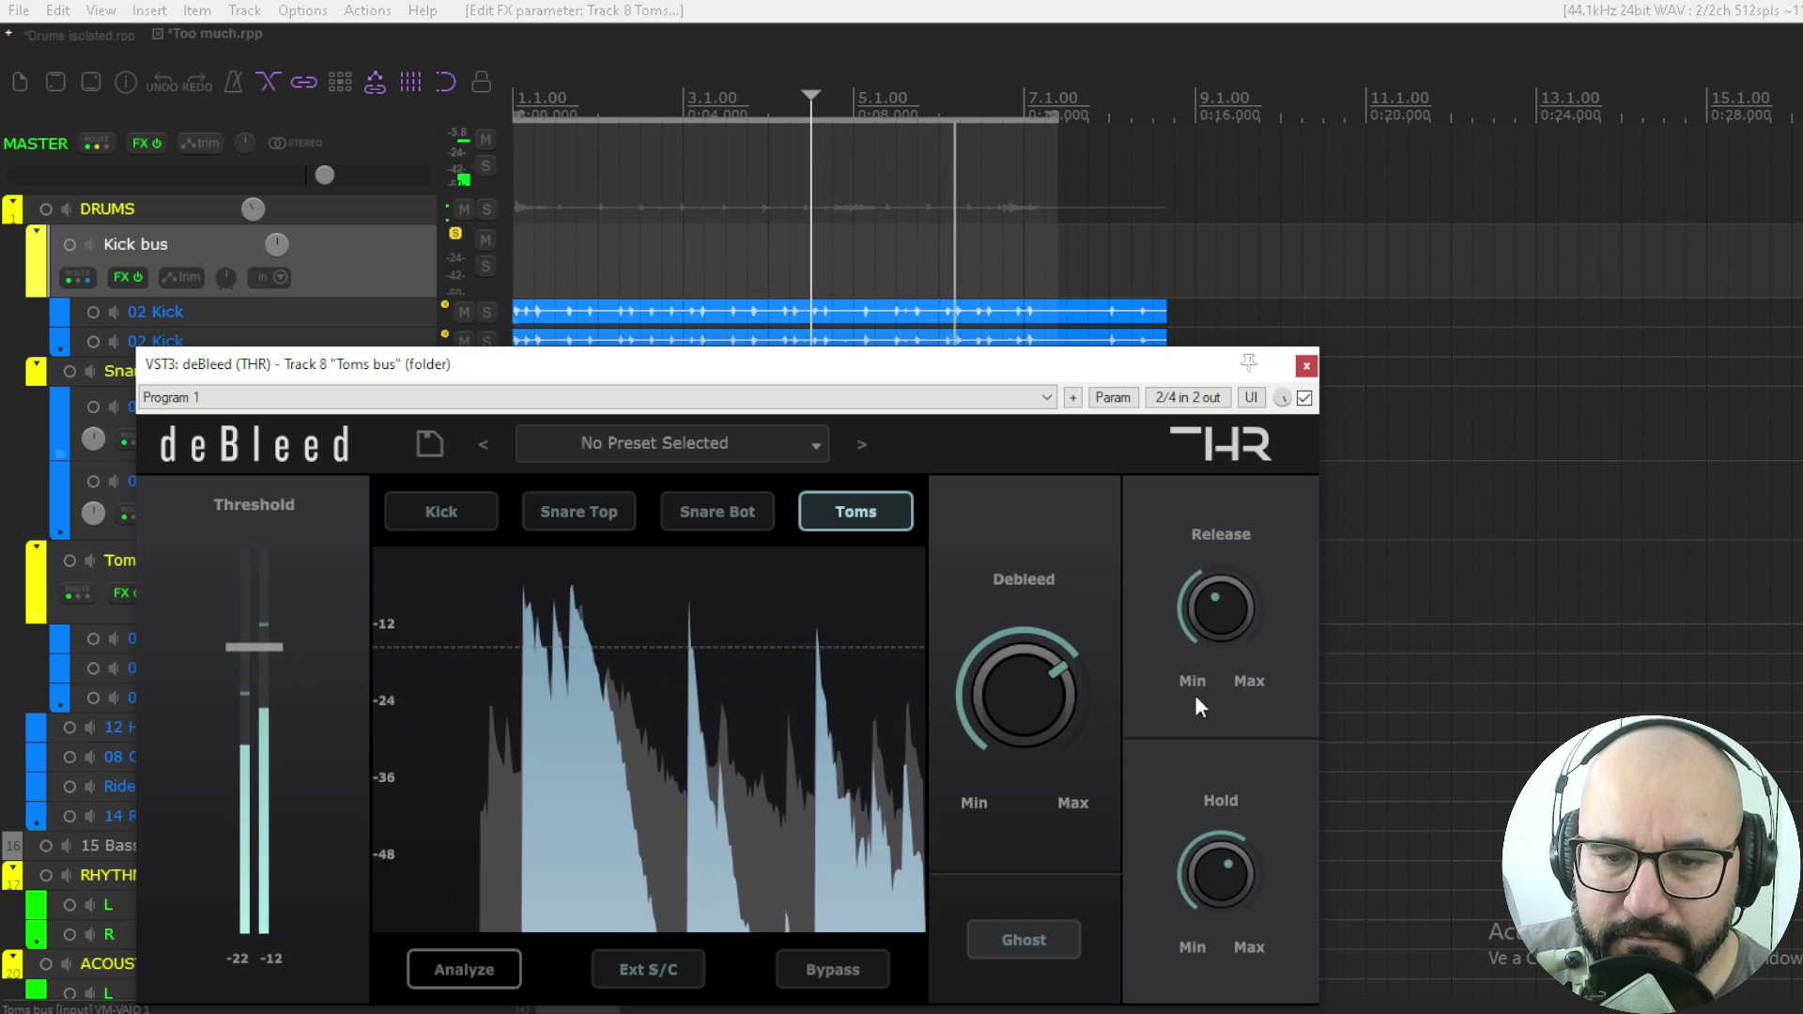
left_click_drag(1193, 875, 1193, 868)
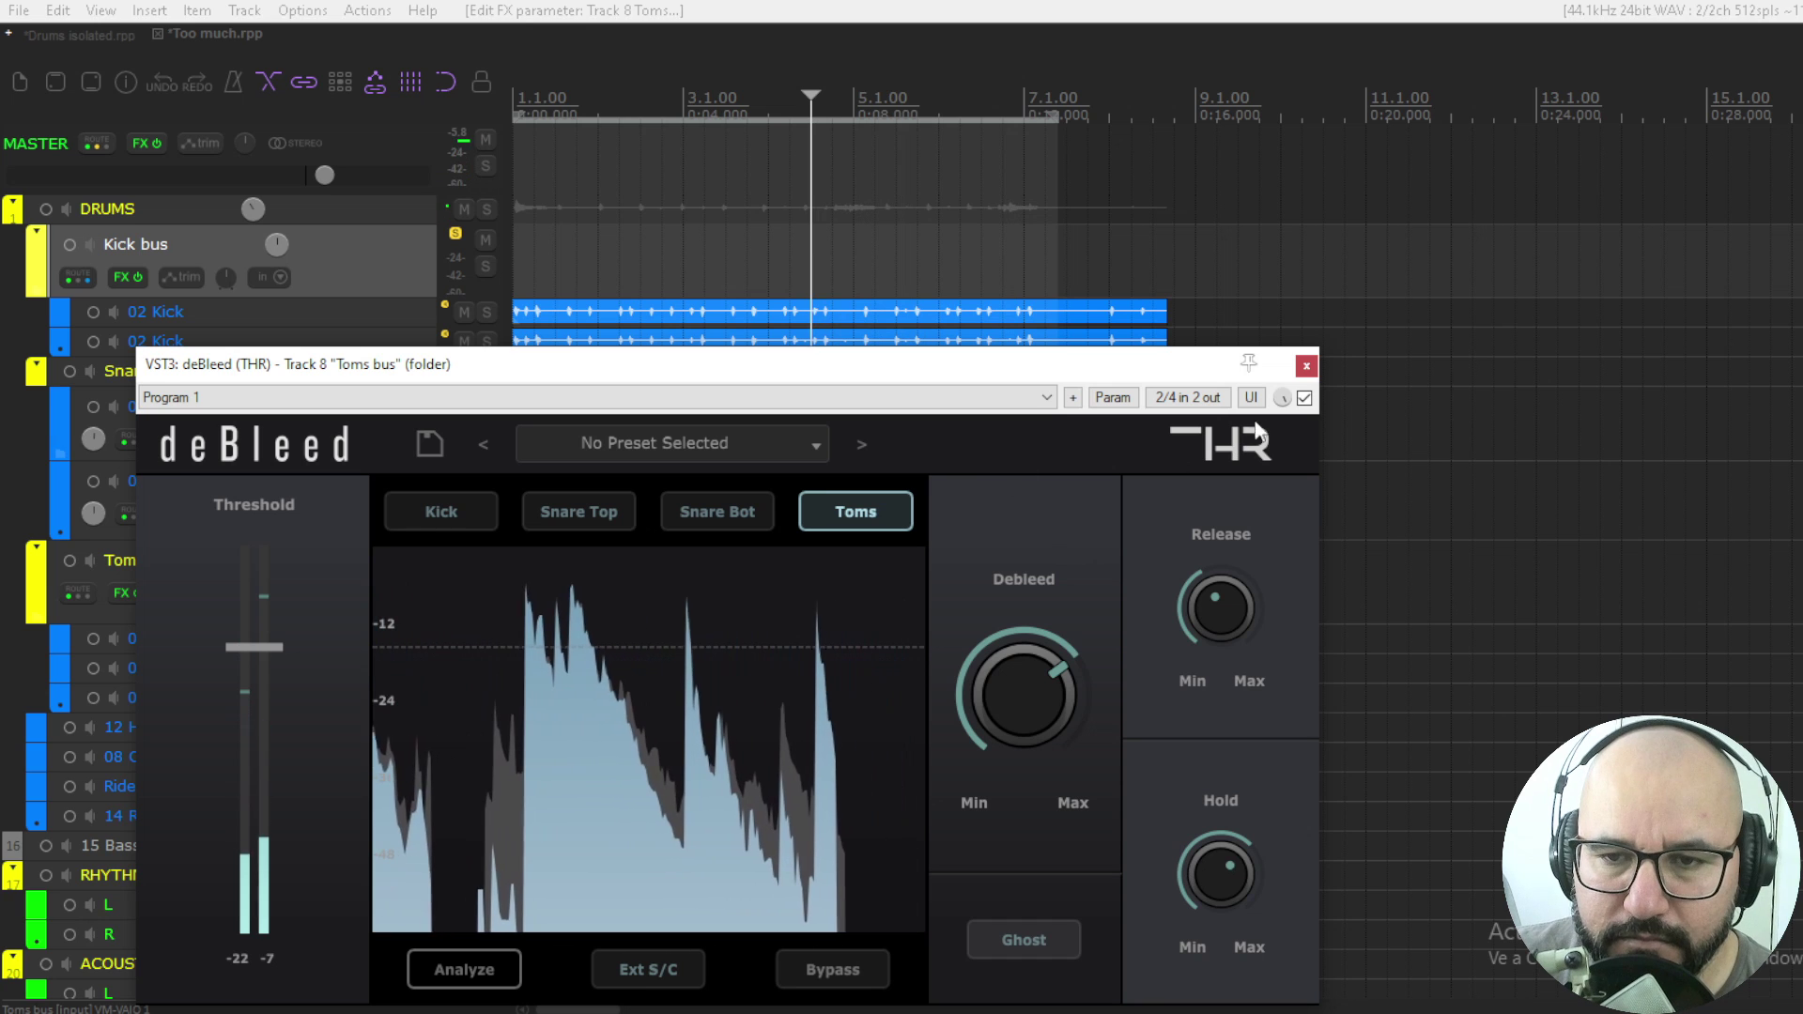
Step: Compare the toms with deBleed bypassed and active using the longer release
left_click(1304, 398)
key("space")
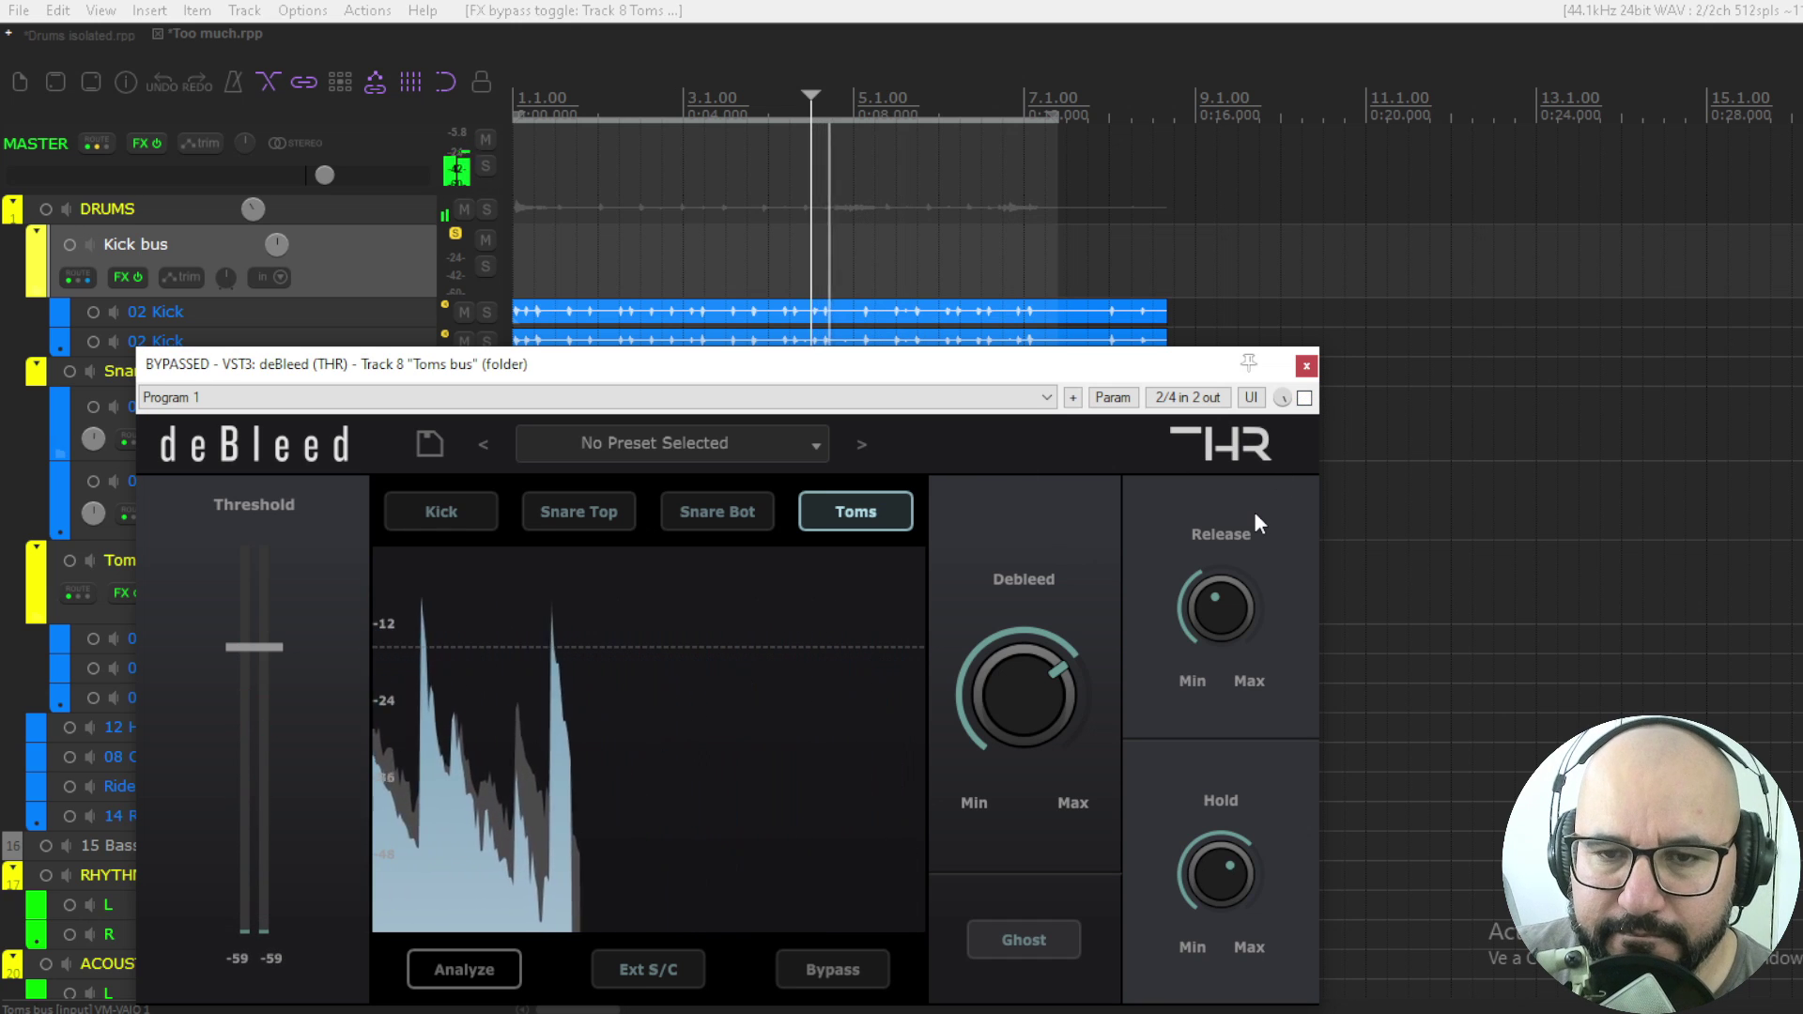
key("space")
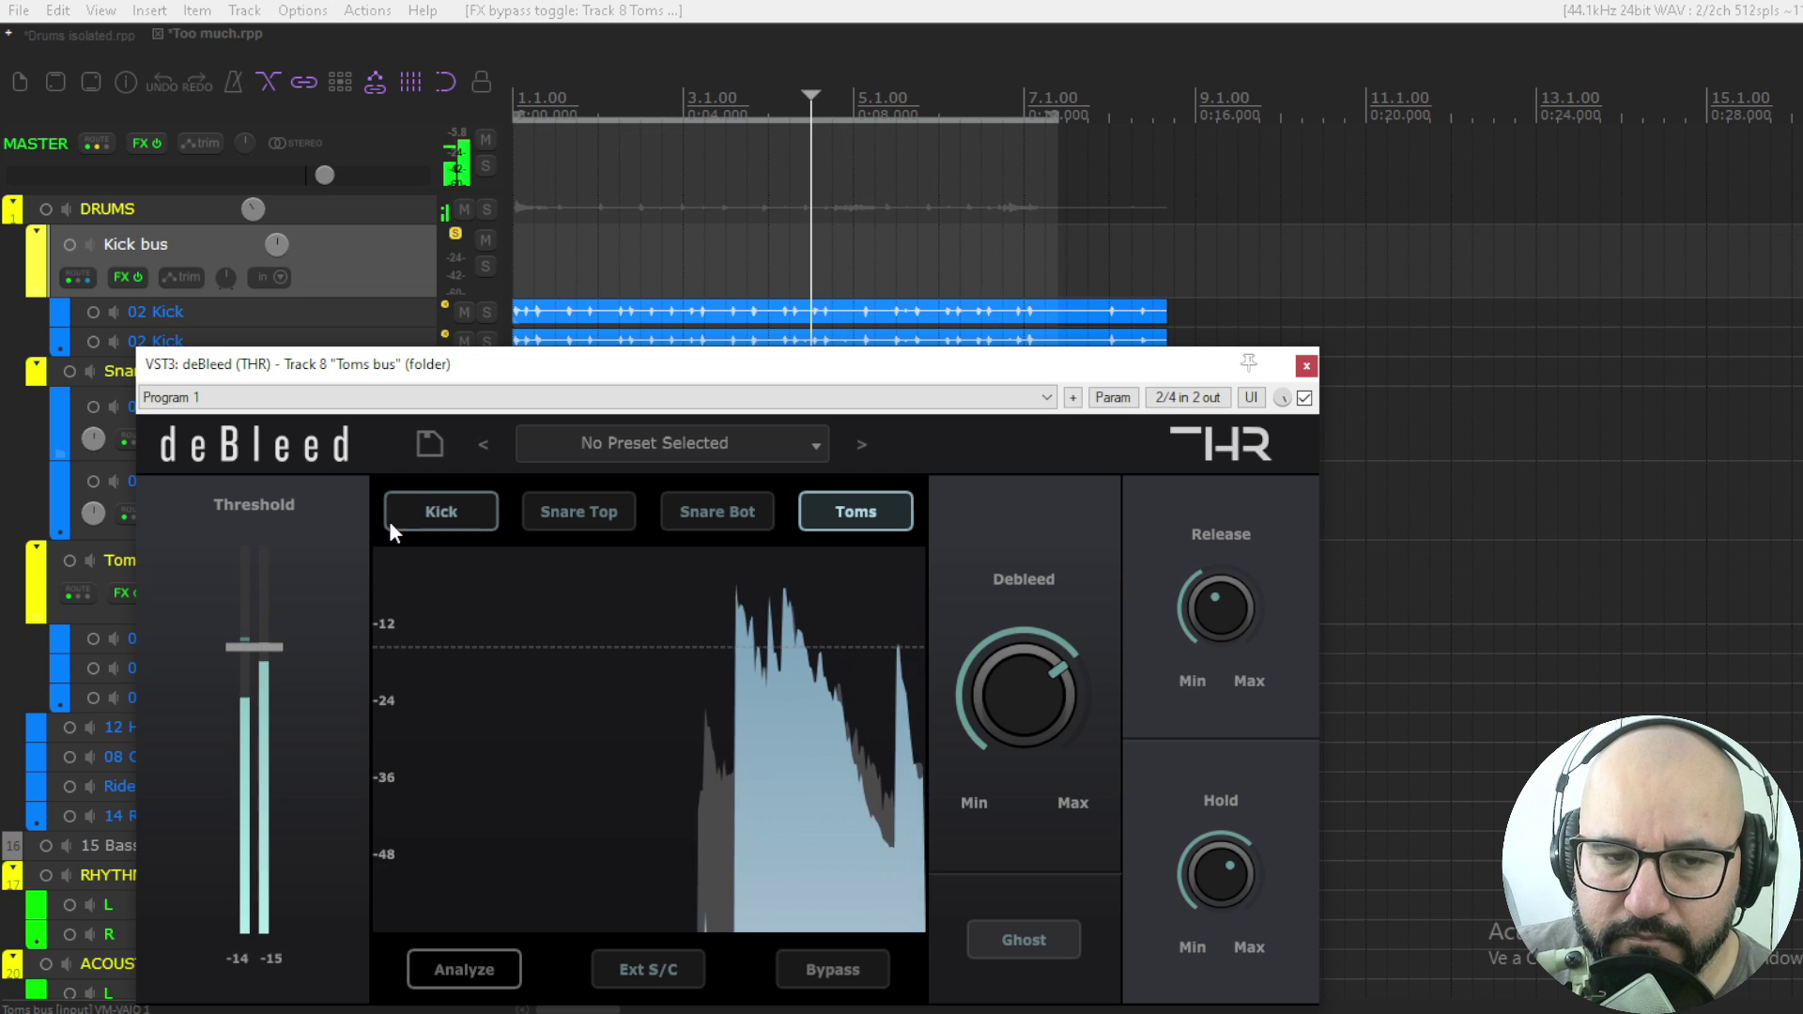
Step: Fine-tune deBleed on the Toms bus with a threshold of about -16 dB, a higher Debleed amount and a shorter release
left_click_drag(280, 641, 278, 650)
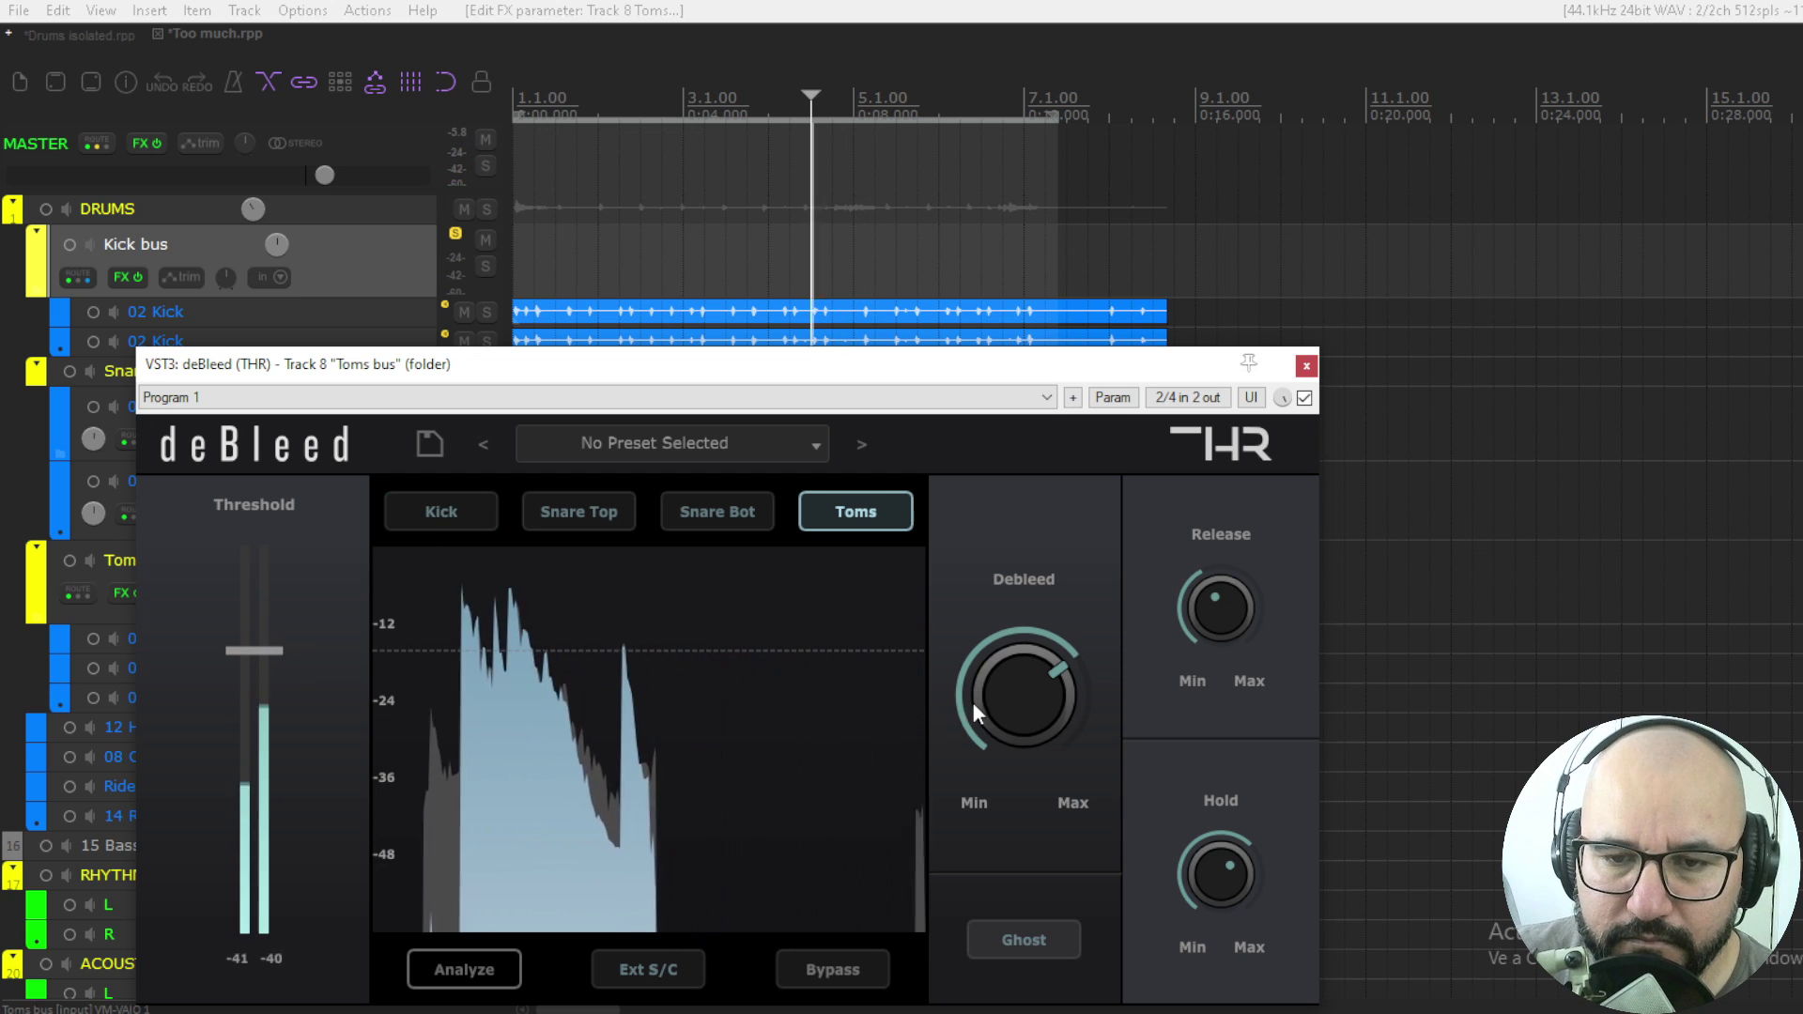
left_click_drag(972, 702, 984, 680)
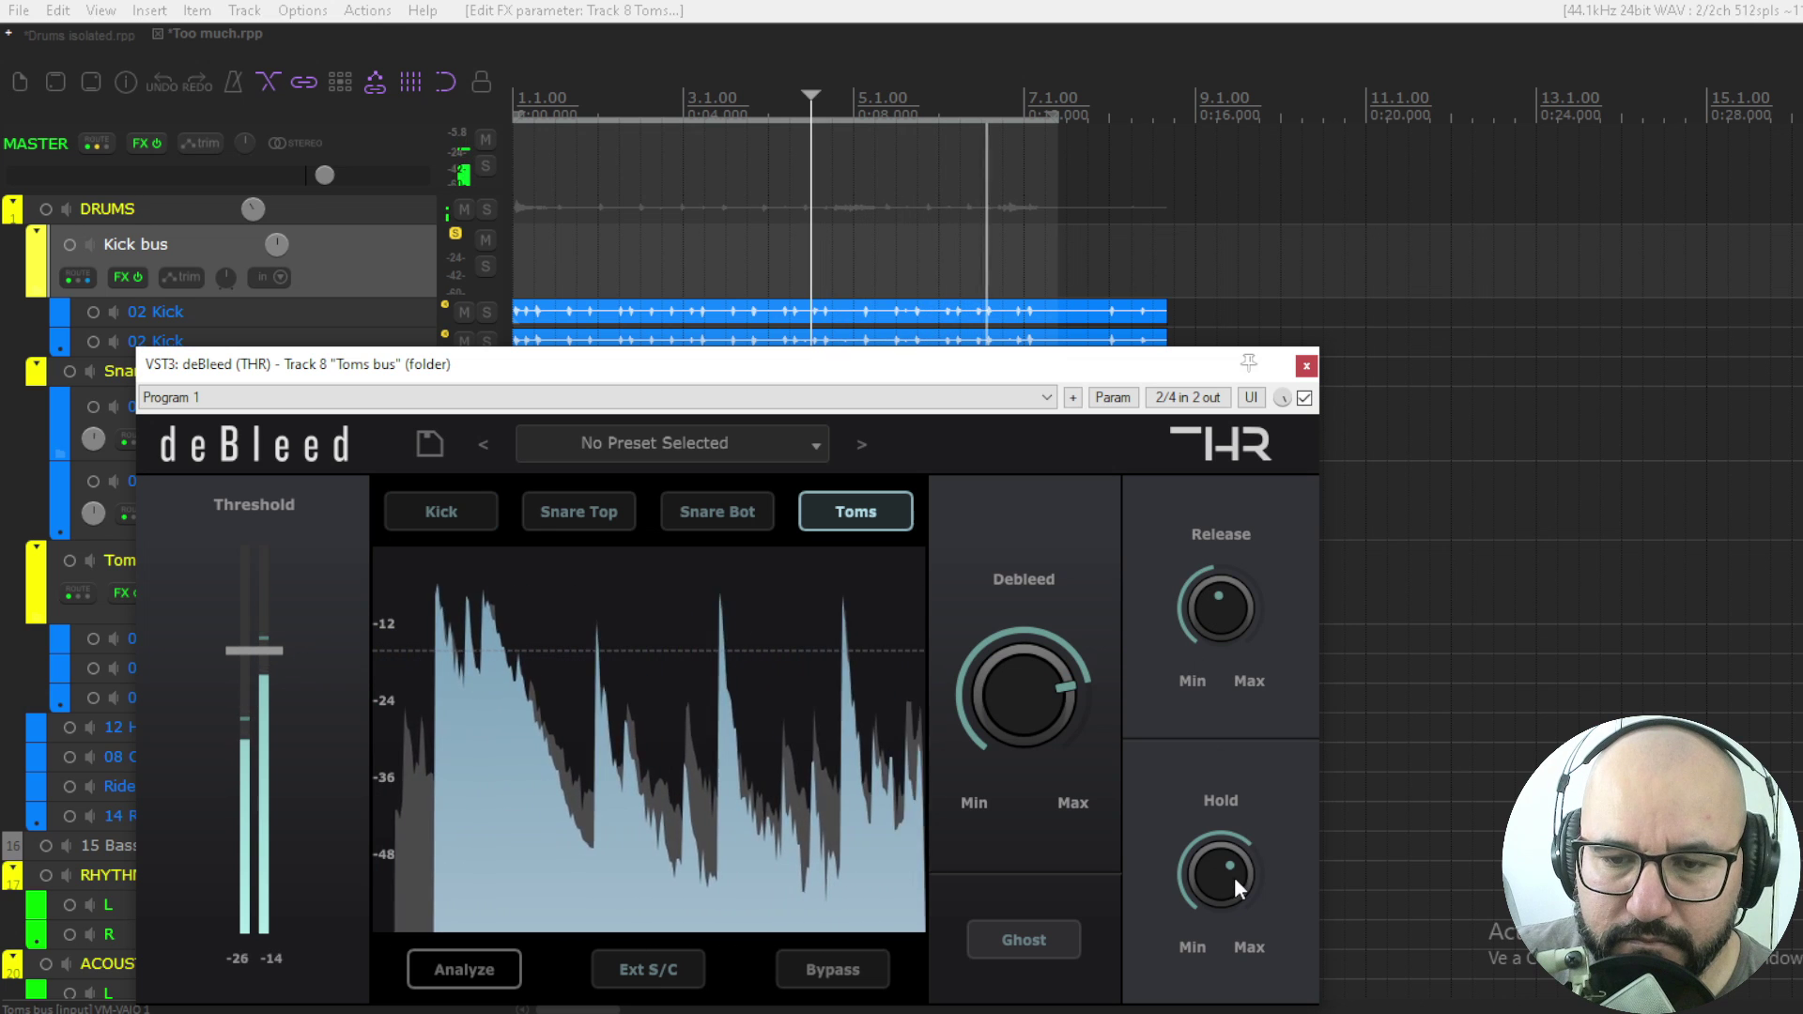
left_click_drag(1221, 631, 1203, 672)
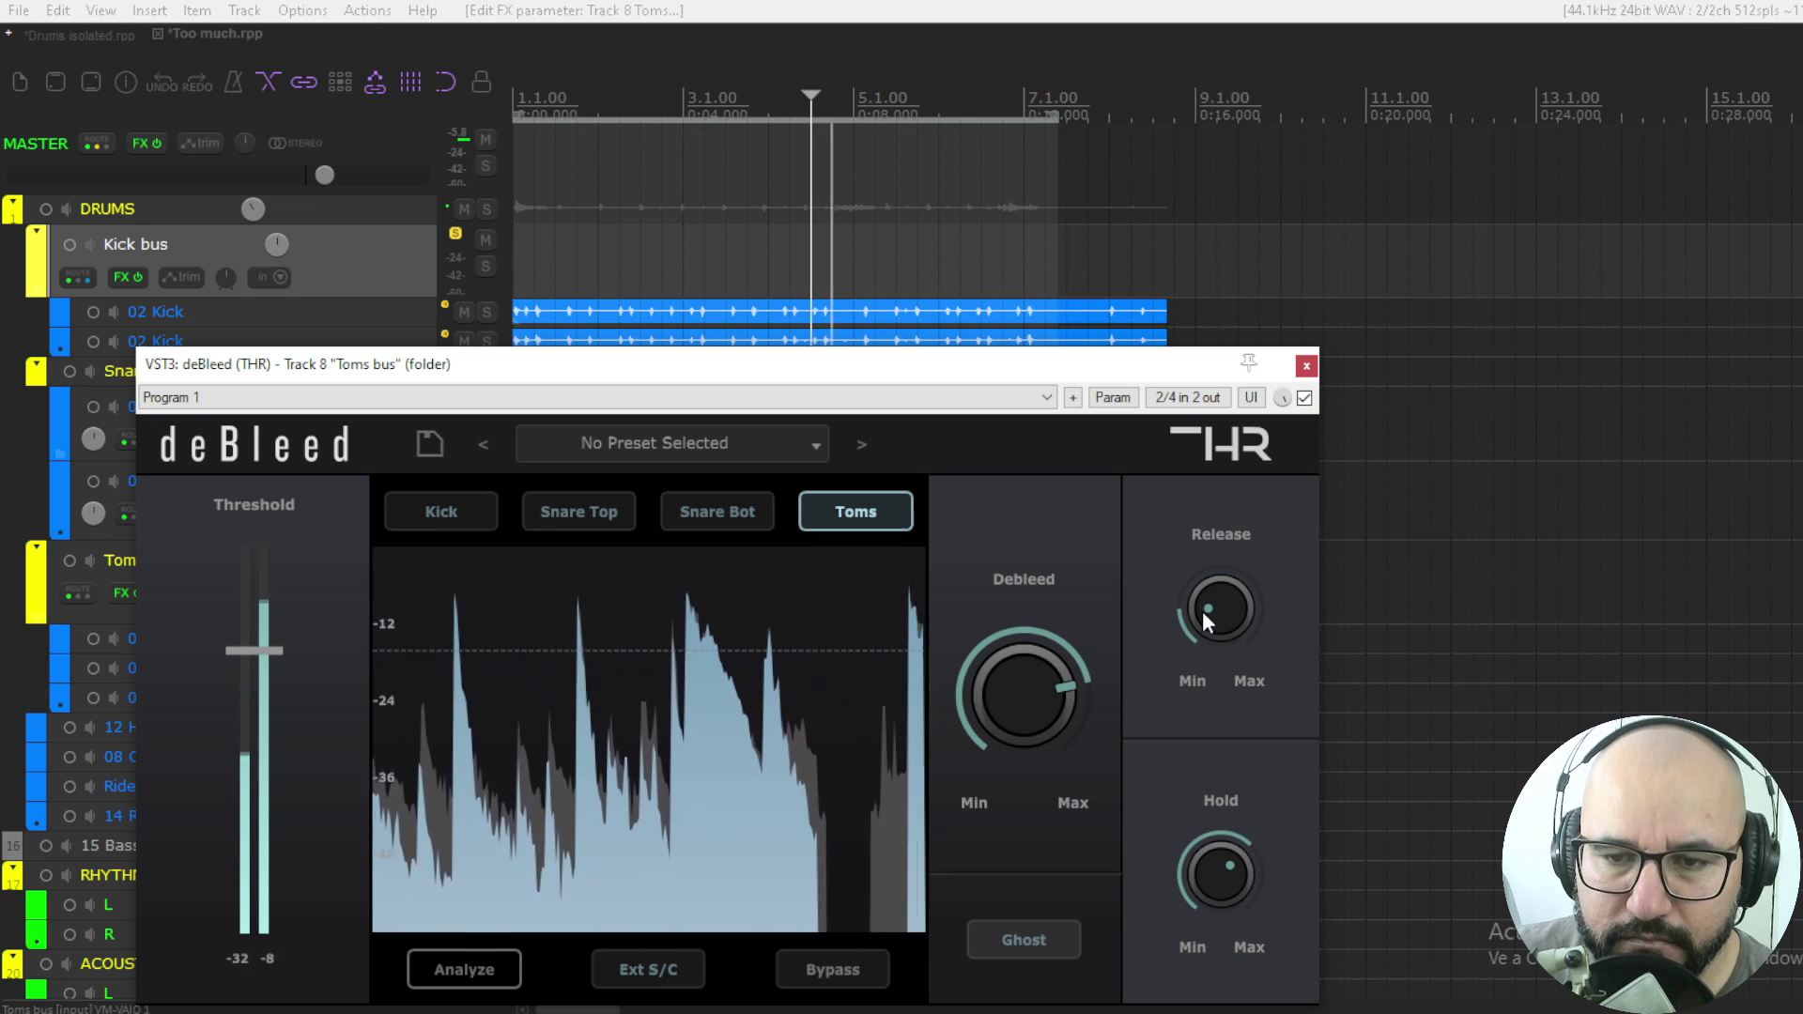
left_click_drag(278, 654, 278, 661)
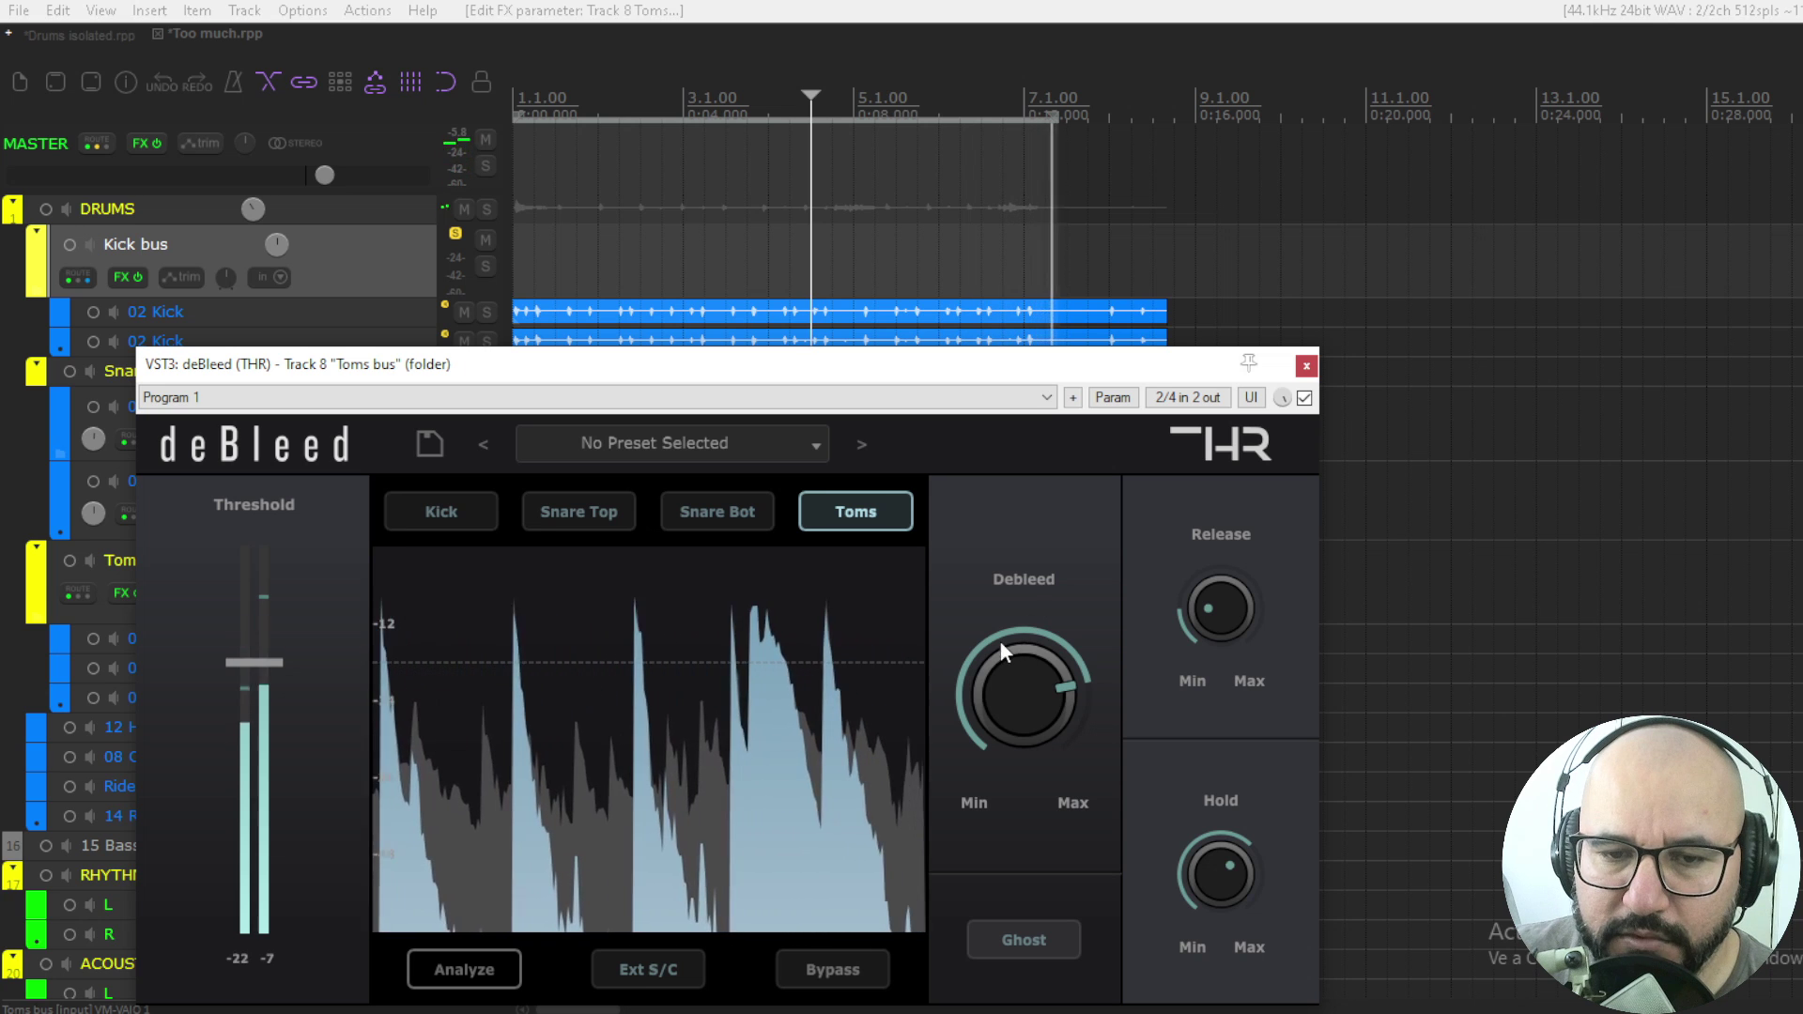
left_click_drag(279, 661, 279, 648)
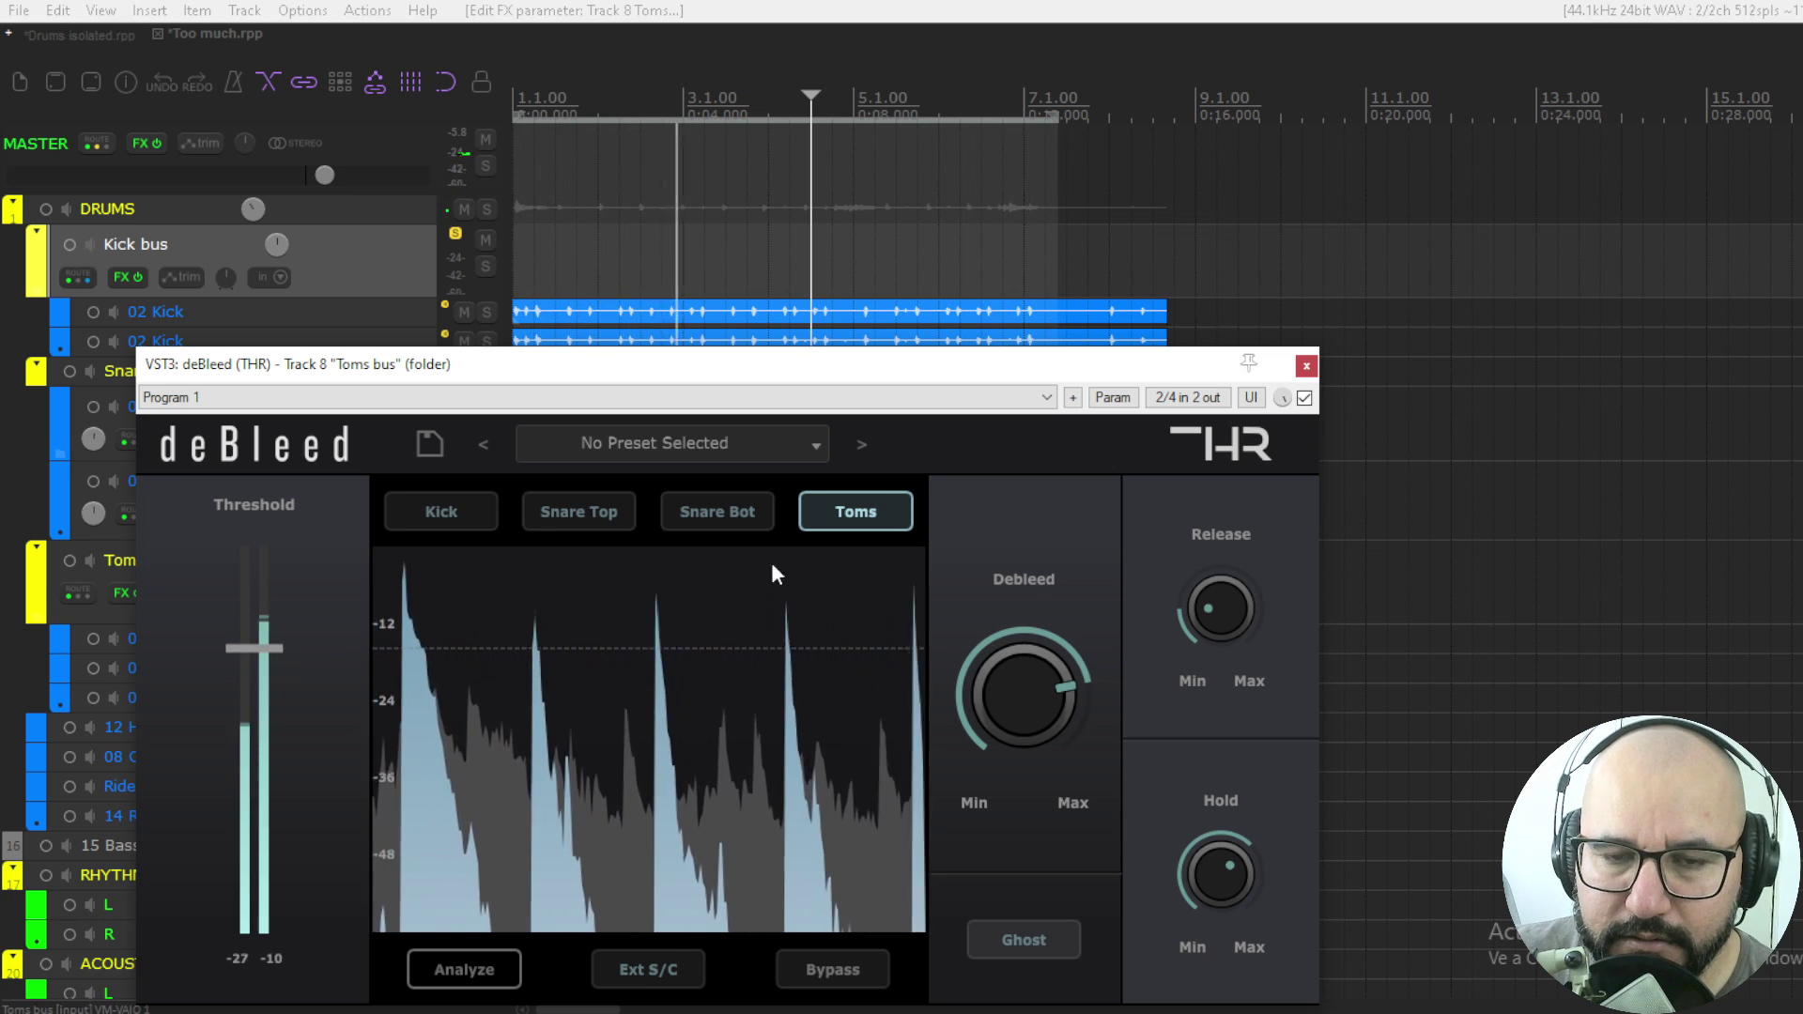
Step: Check the final Toms bus settings with deBleed bypassed and active, and close the plug-in window
left_click(1304, 397)
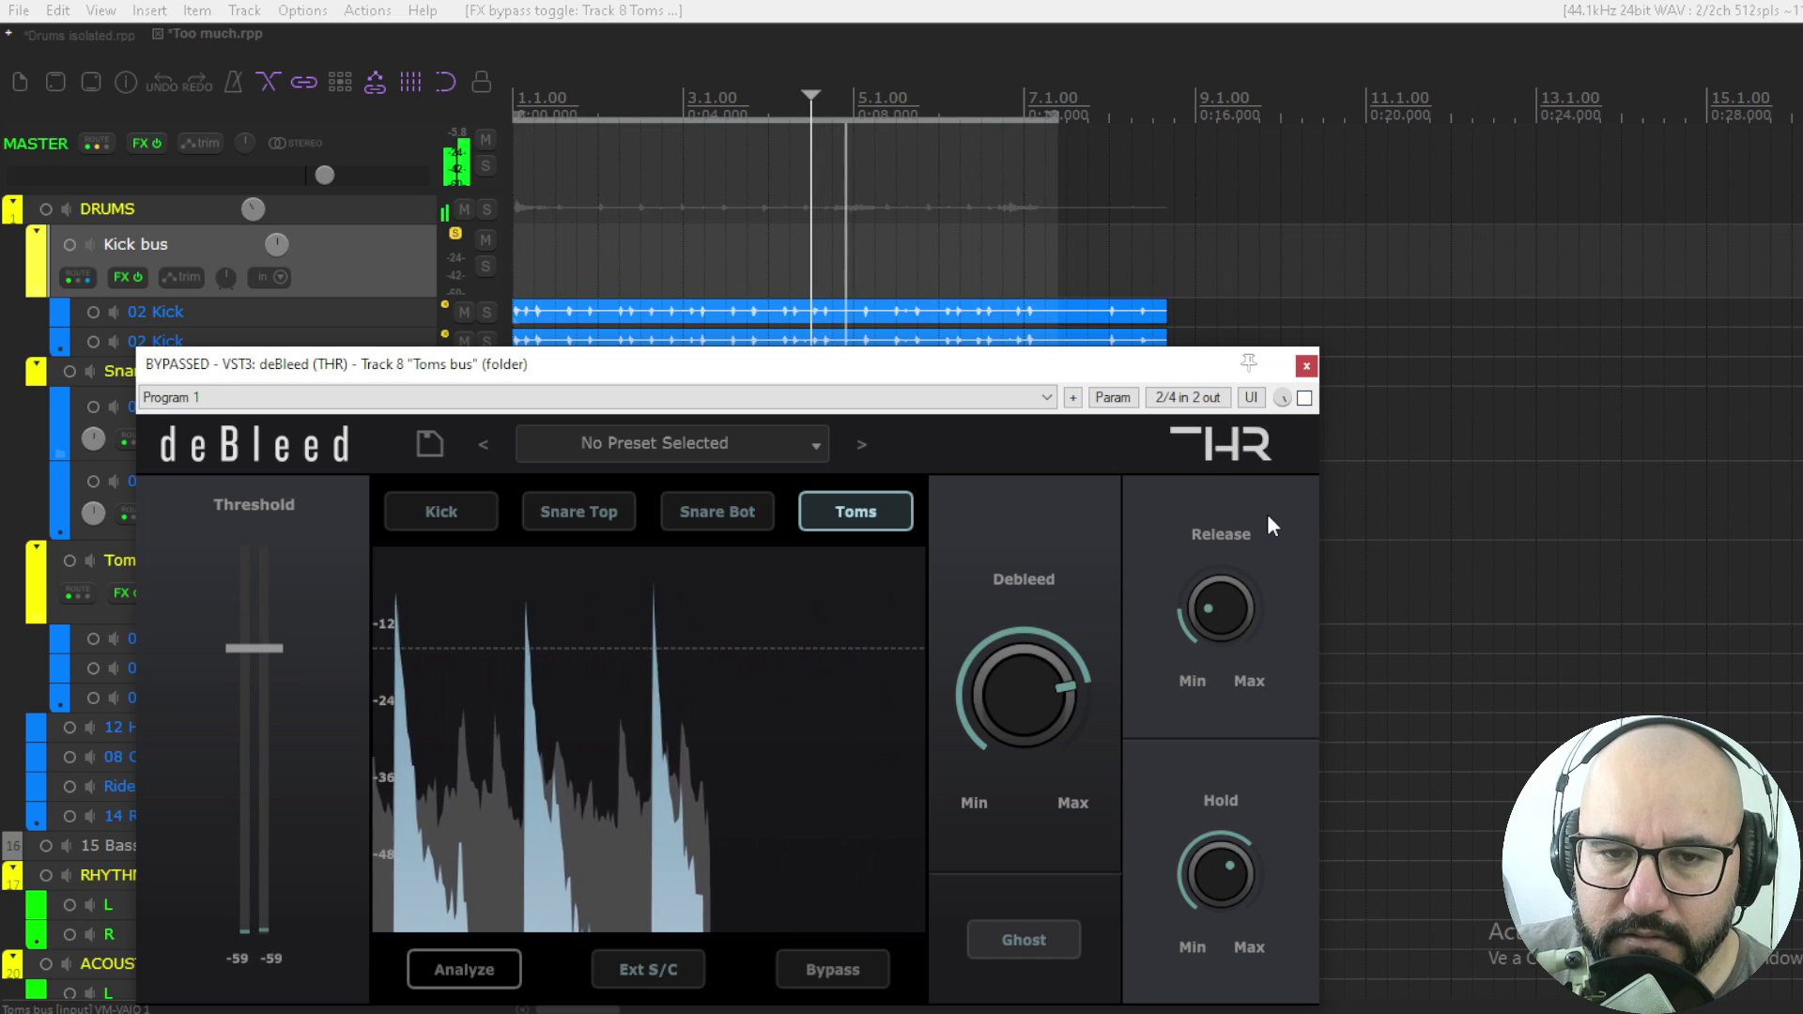
left_click(1305, 397)
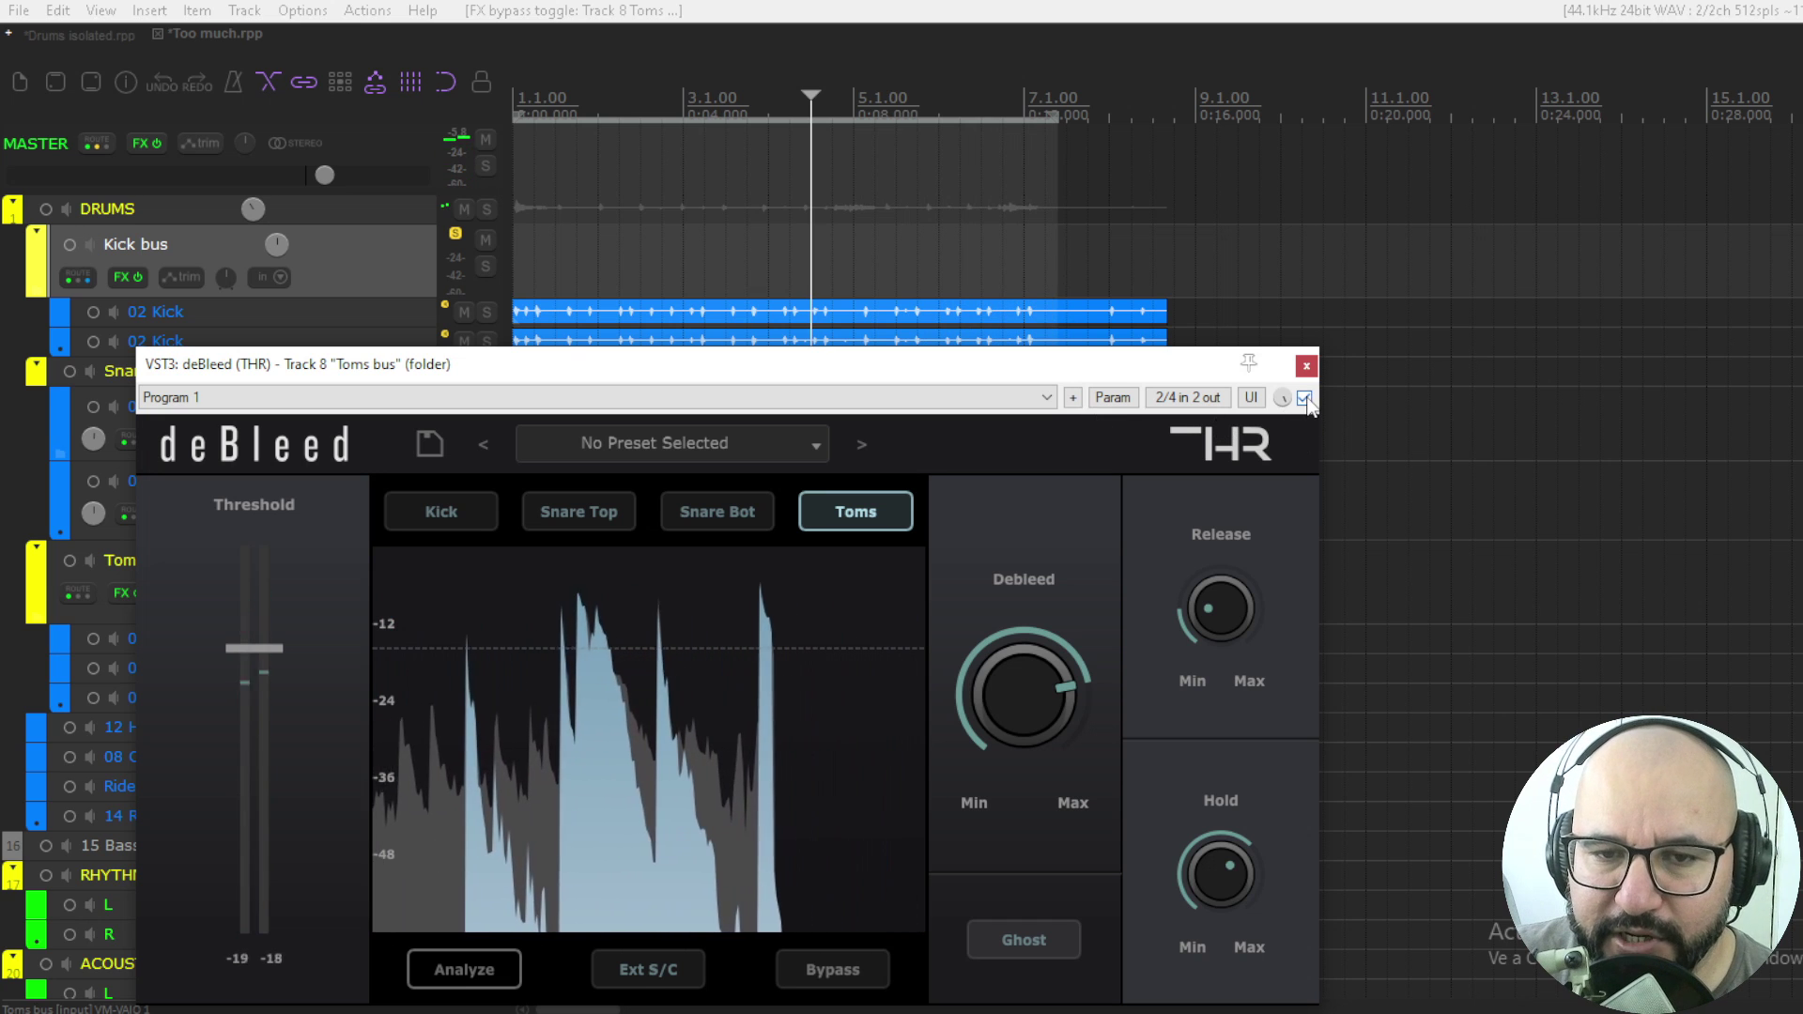
left_click(1304, 365)
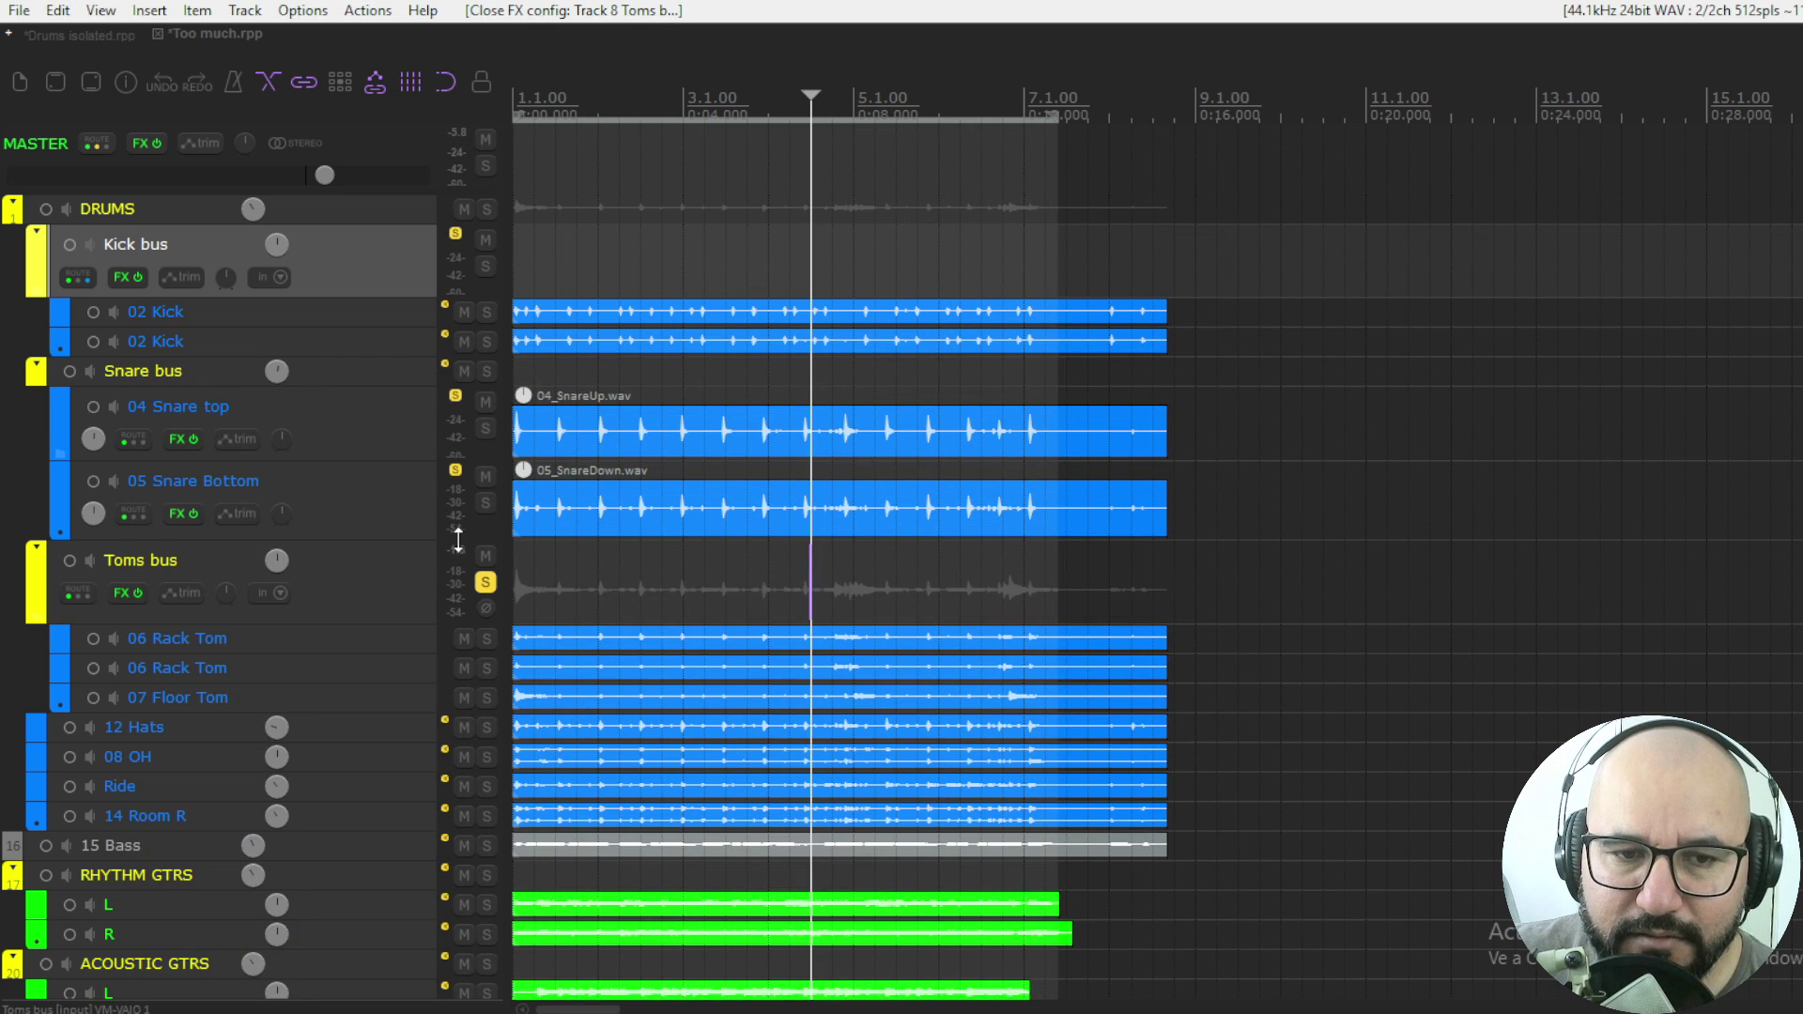
Step: Move the solo from the Toms bus to the DRUMS folder and compare its playback with all FX bypassed and active
left_click(486, 584)
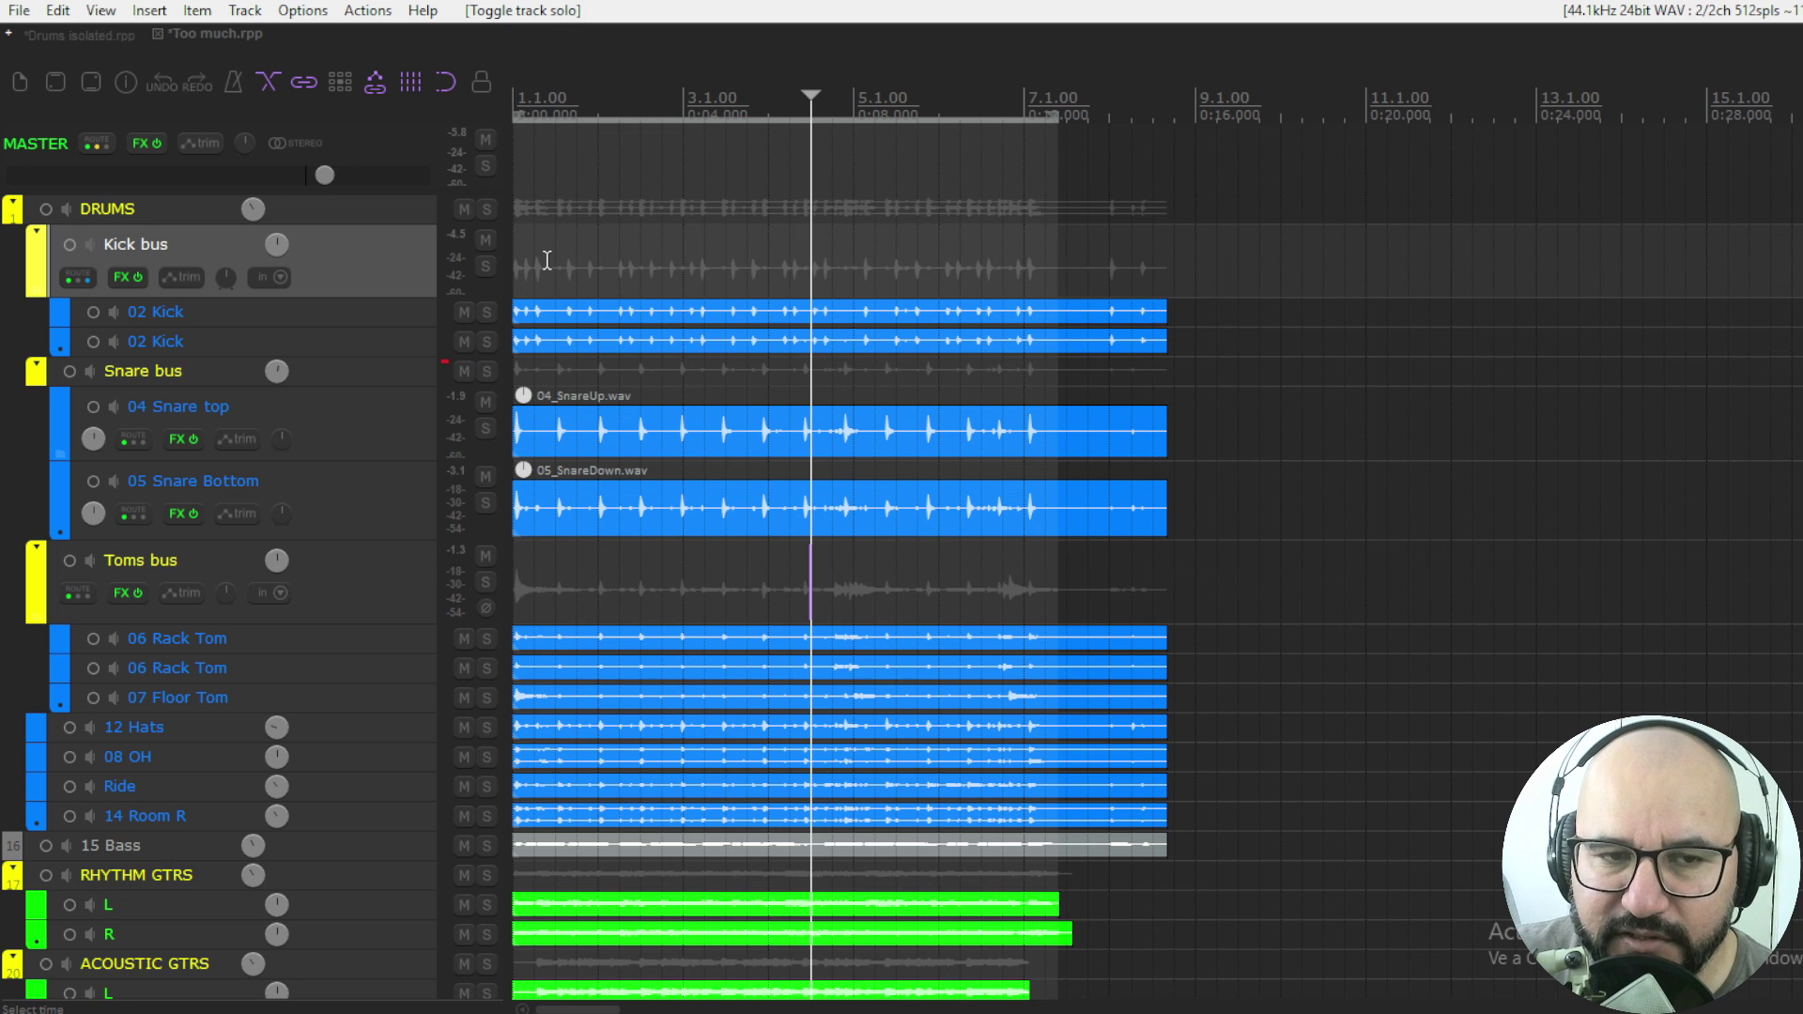
left_click(486, 210)
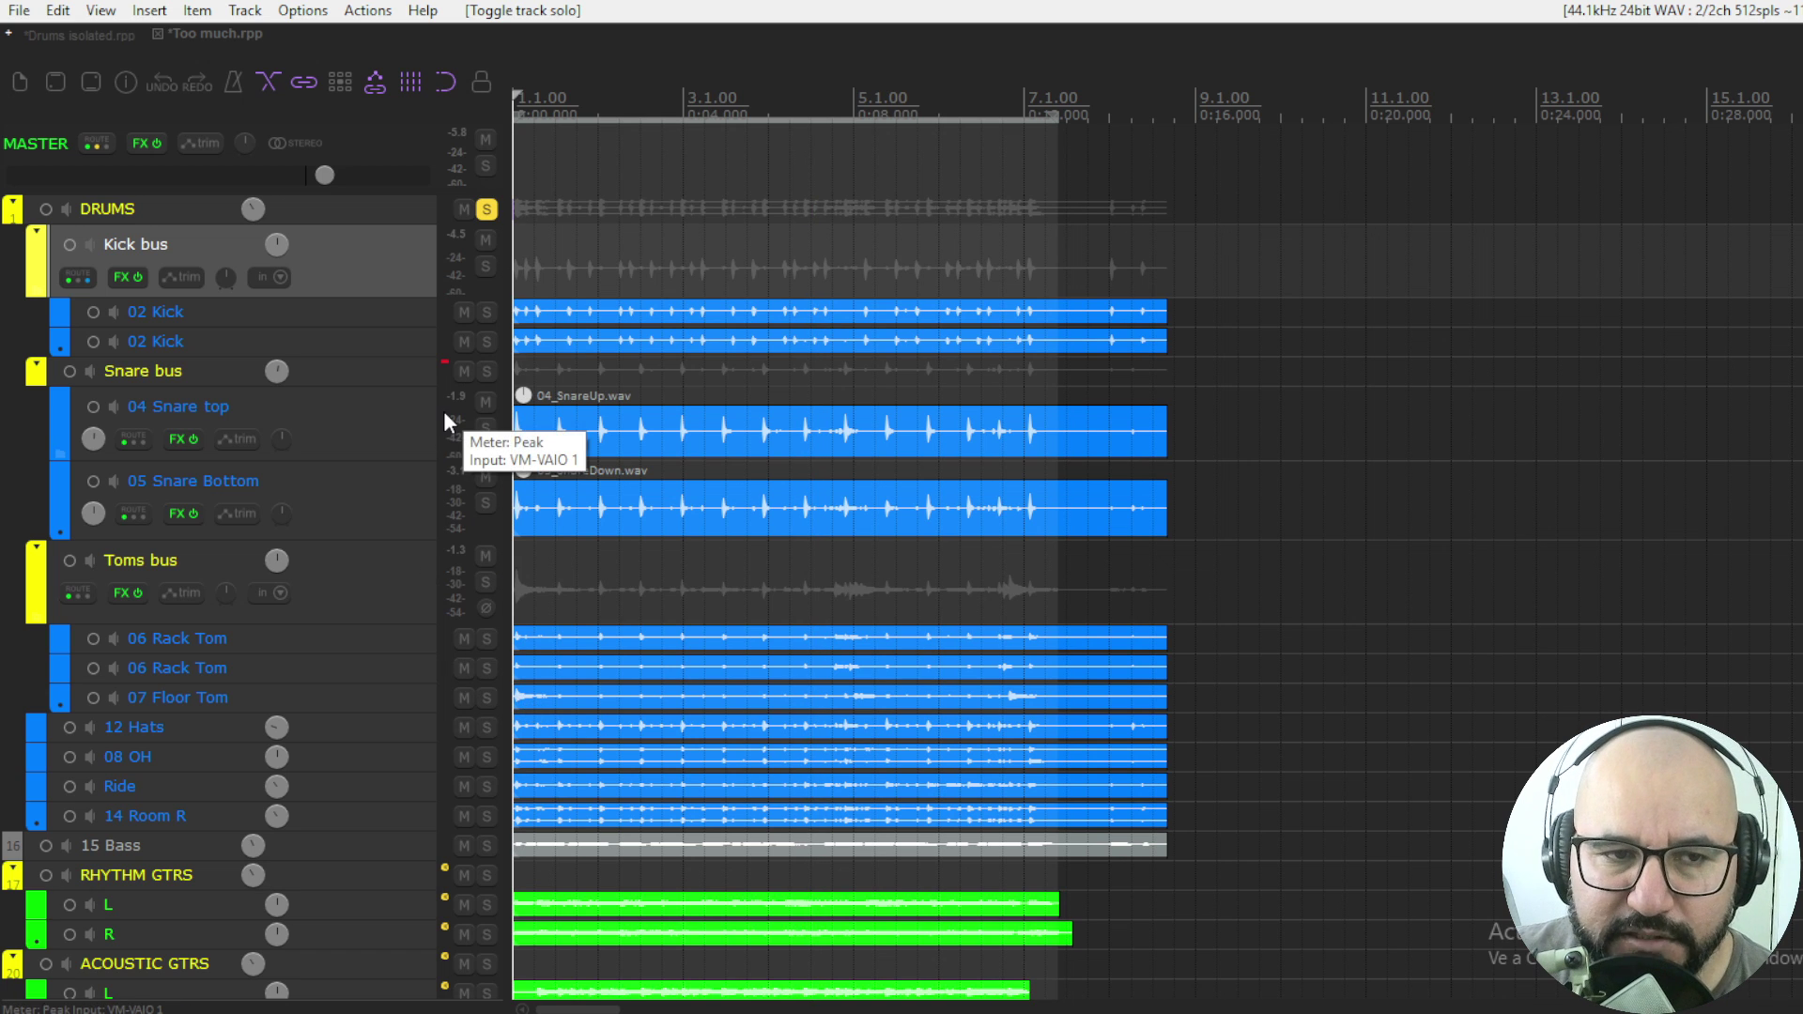
key("b")
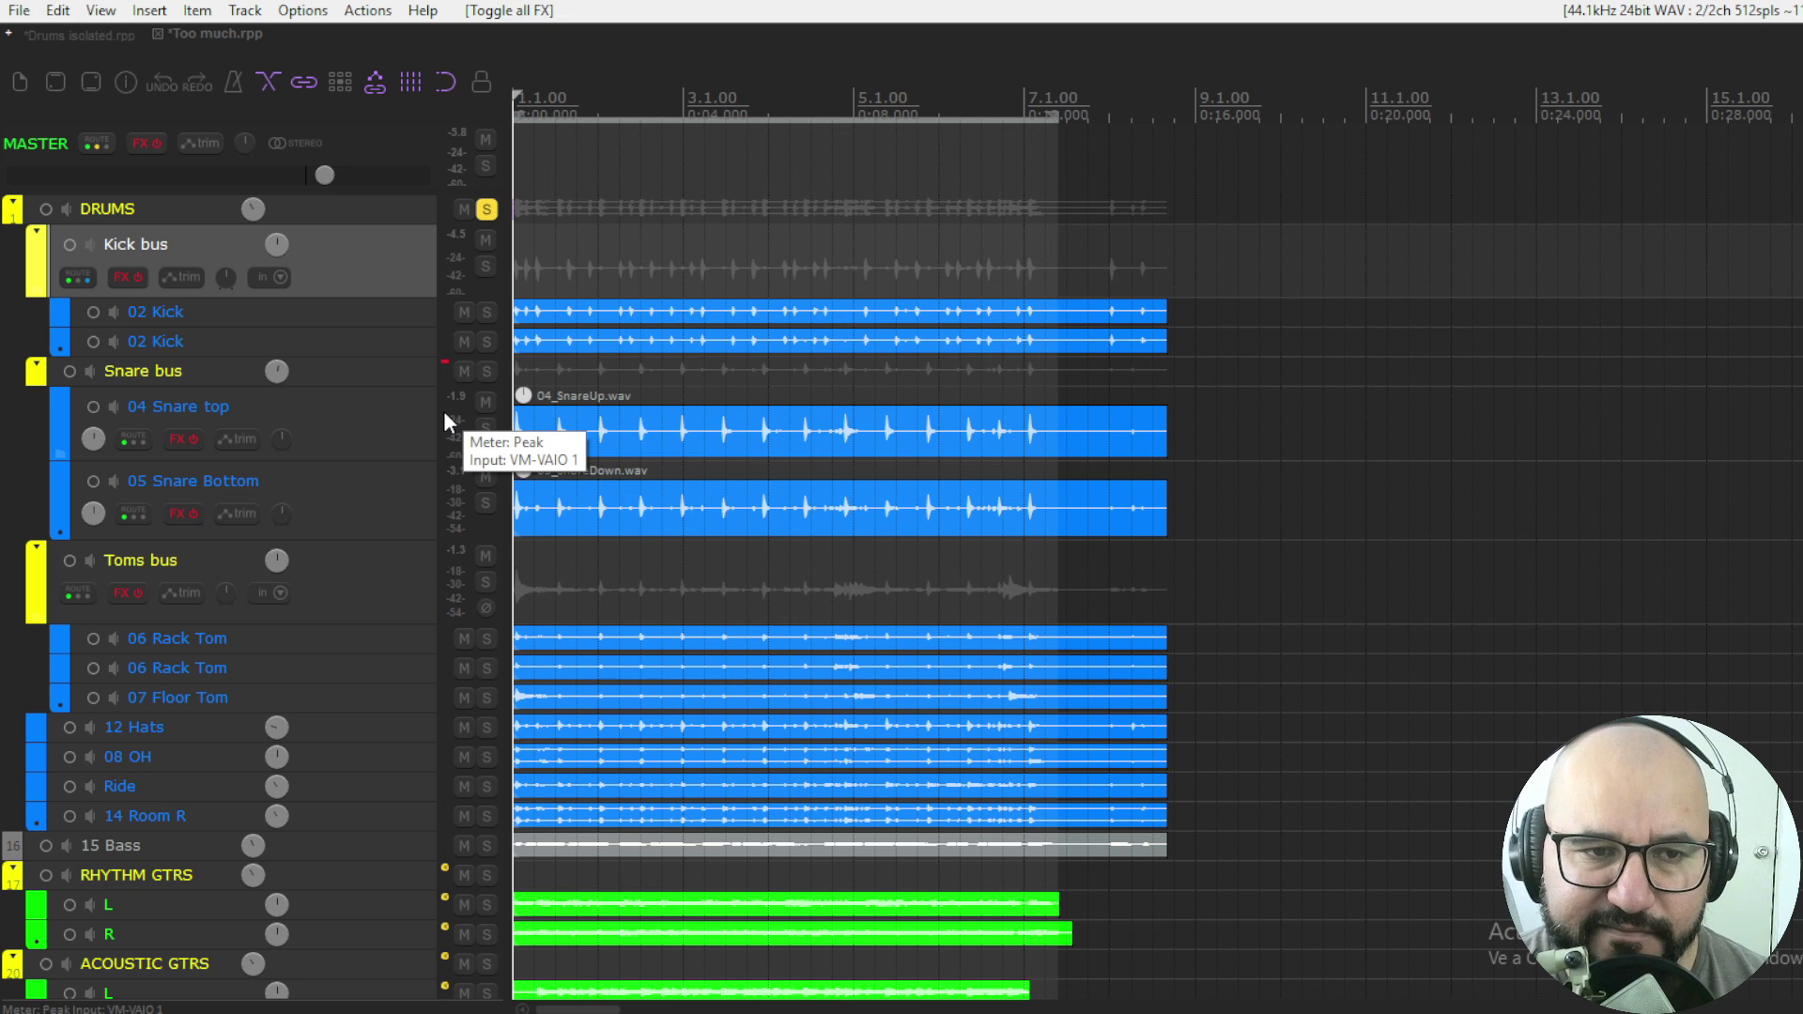
key("space")
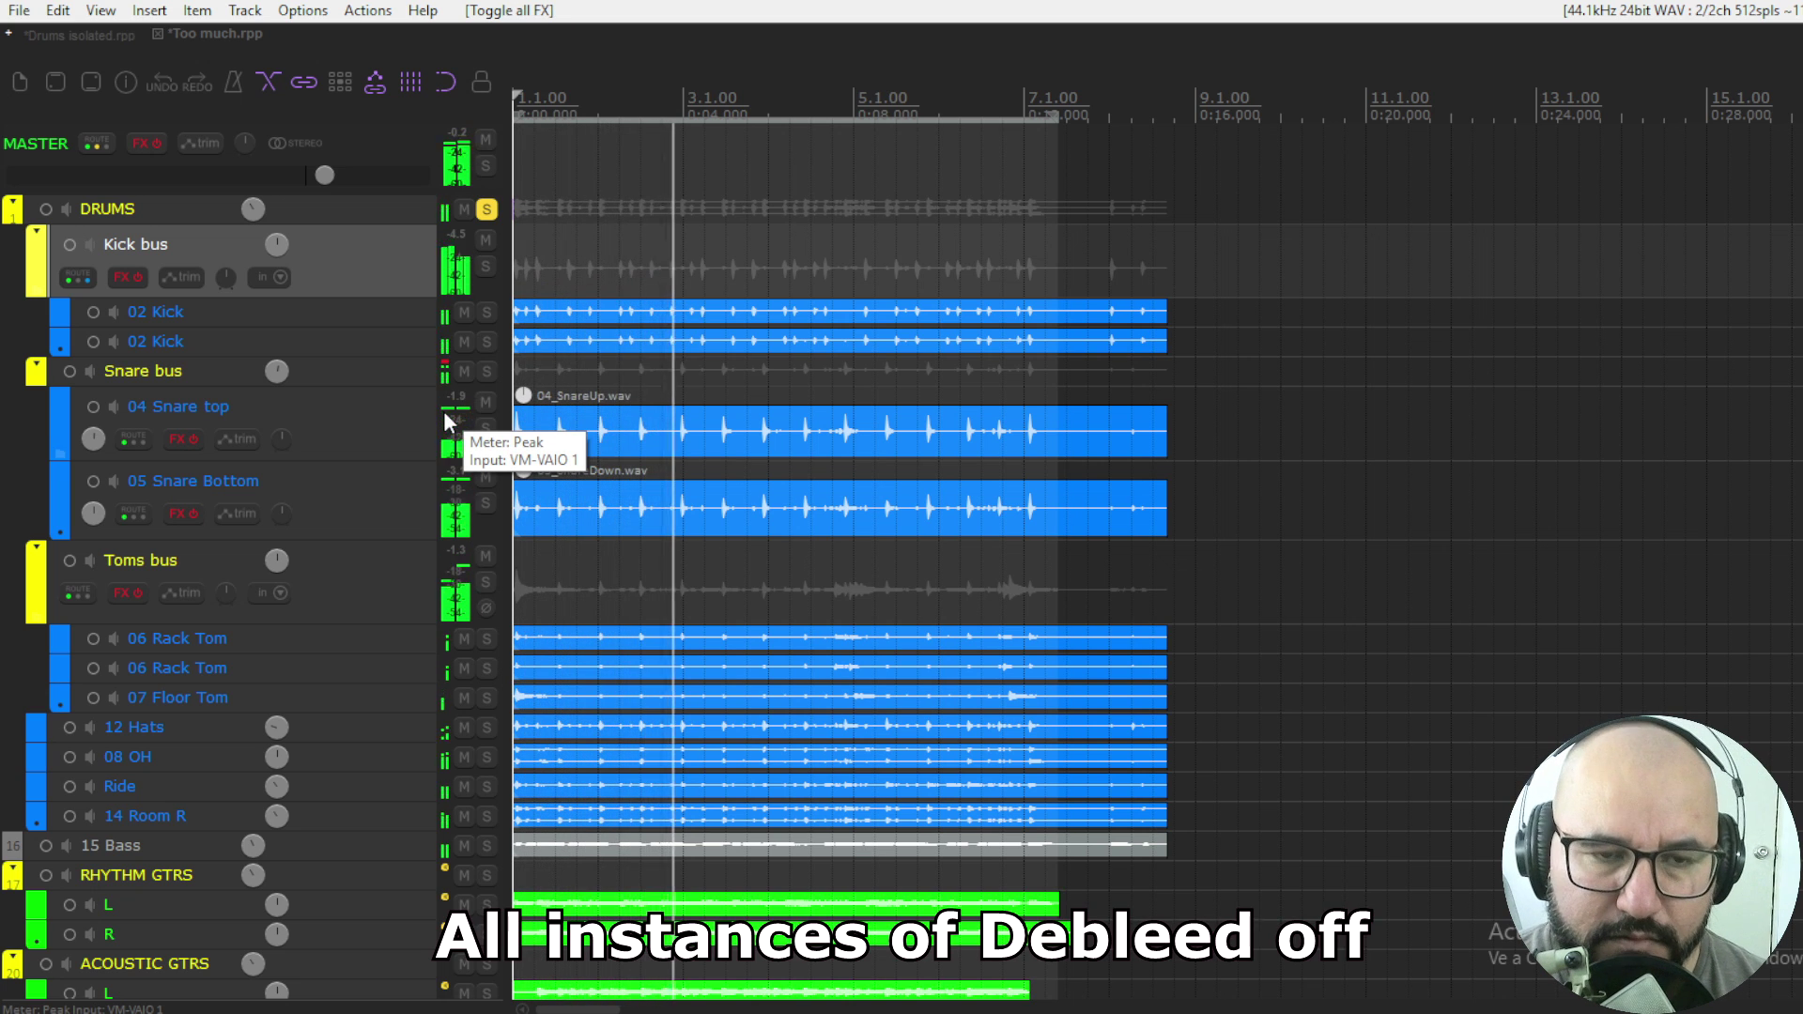
key("b")
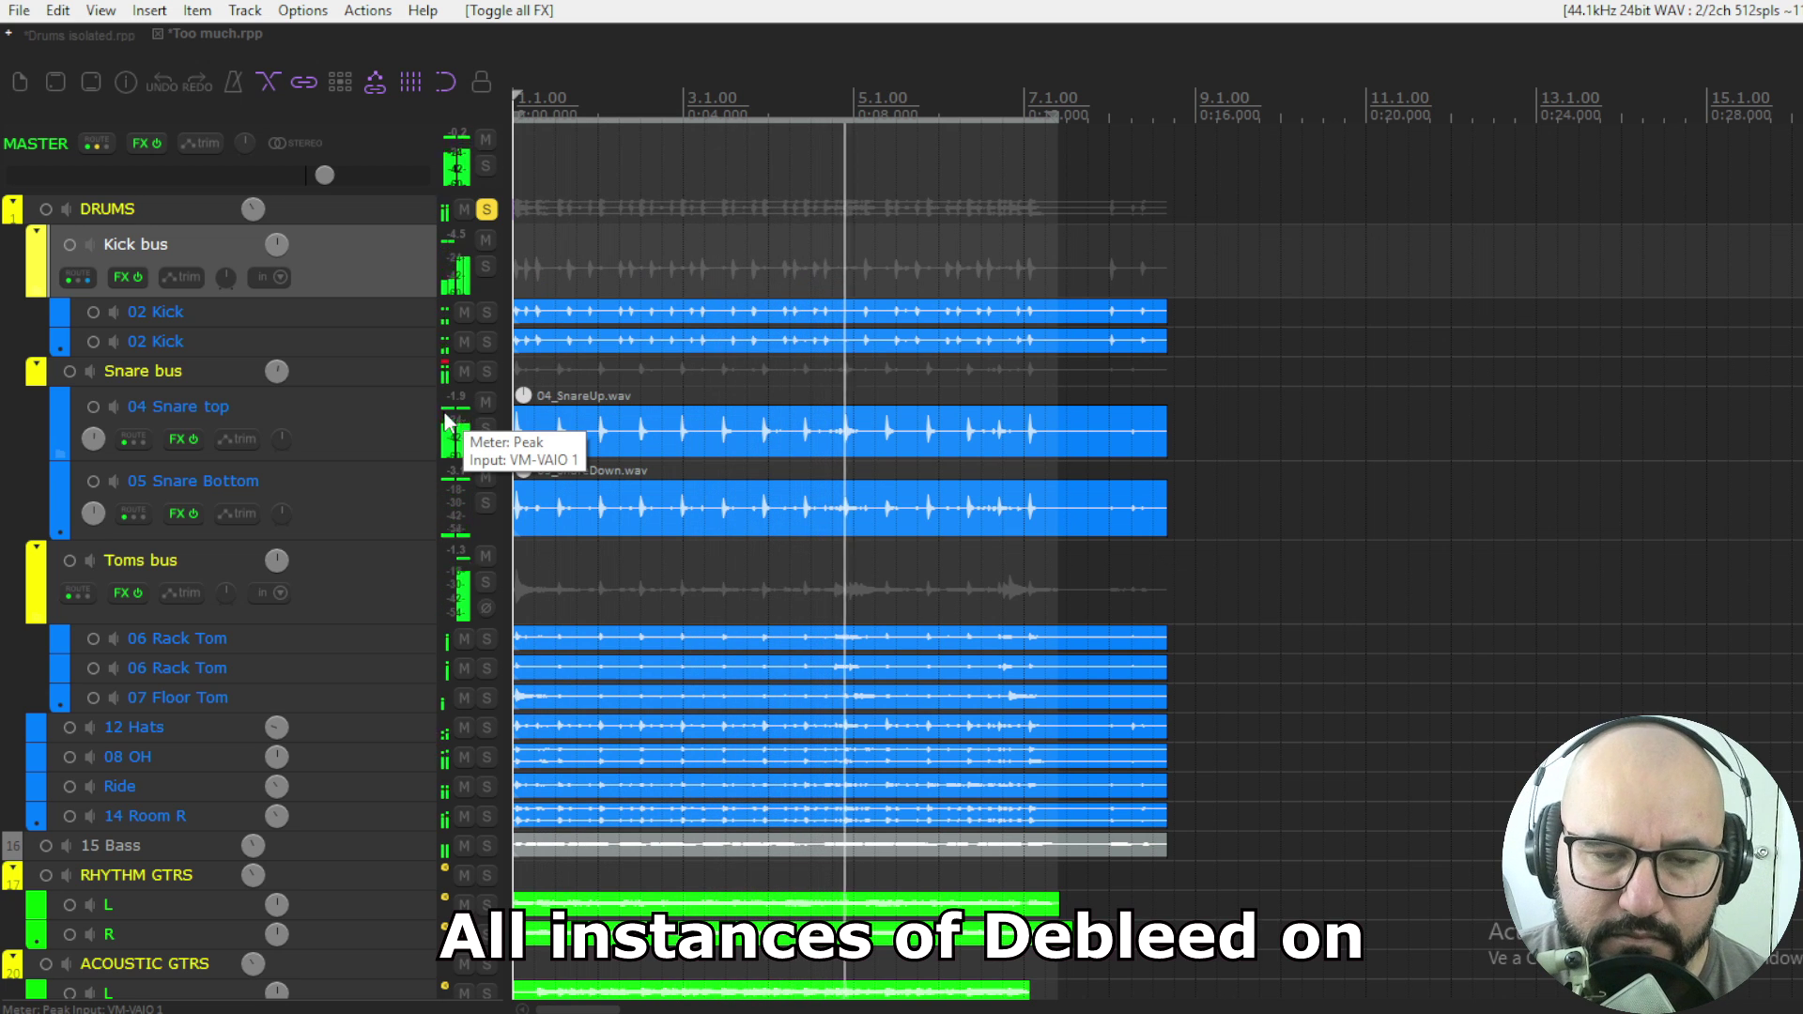
key("b")
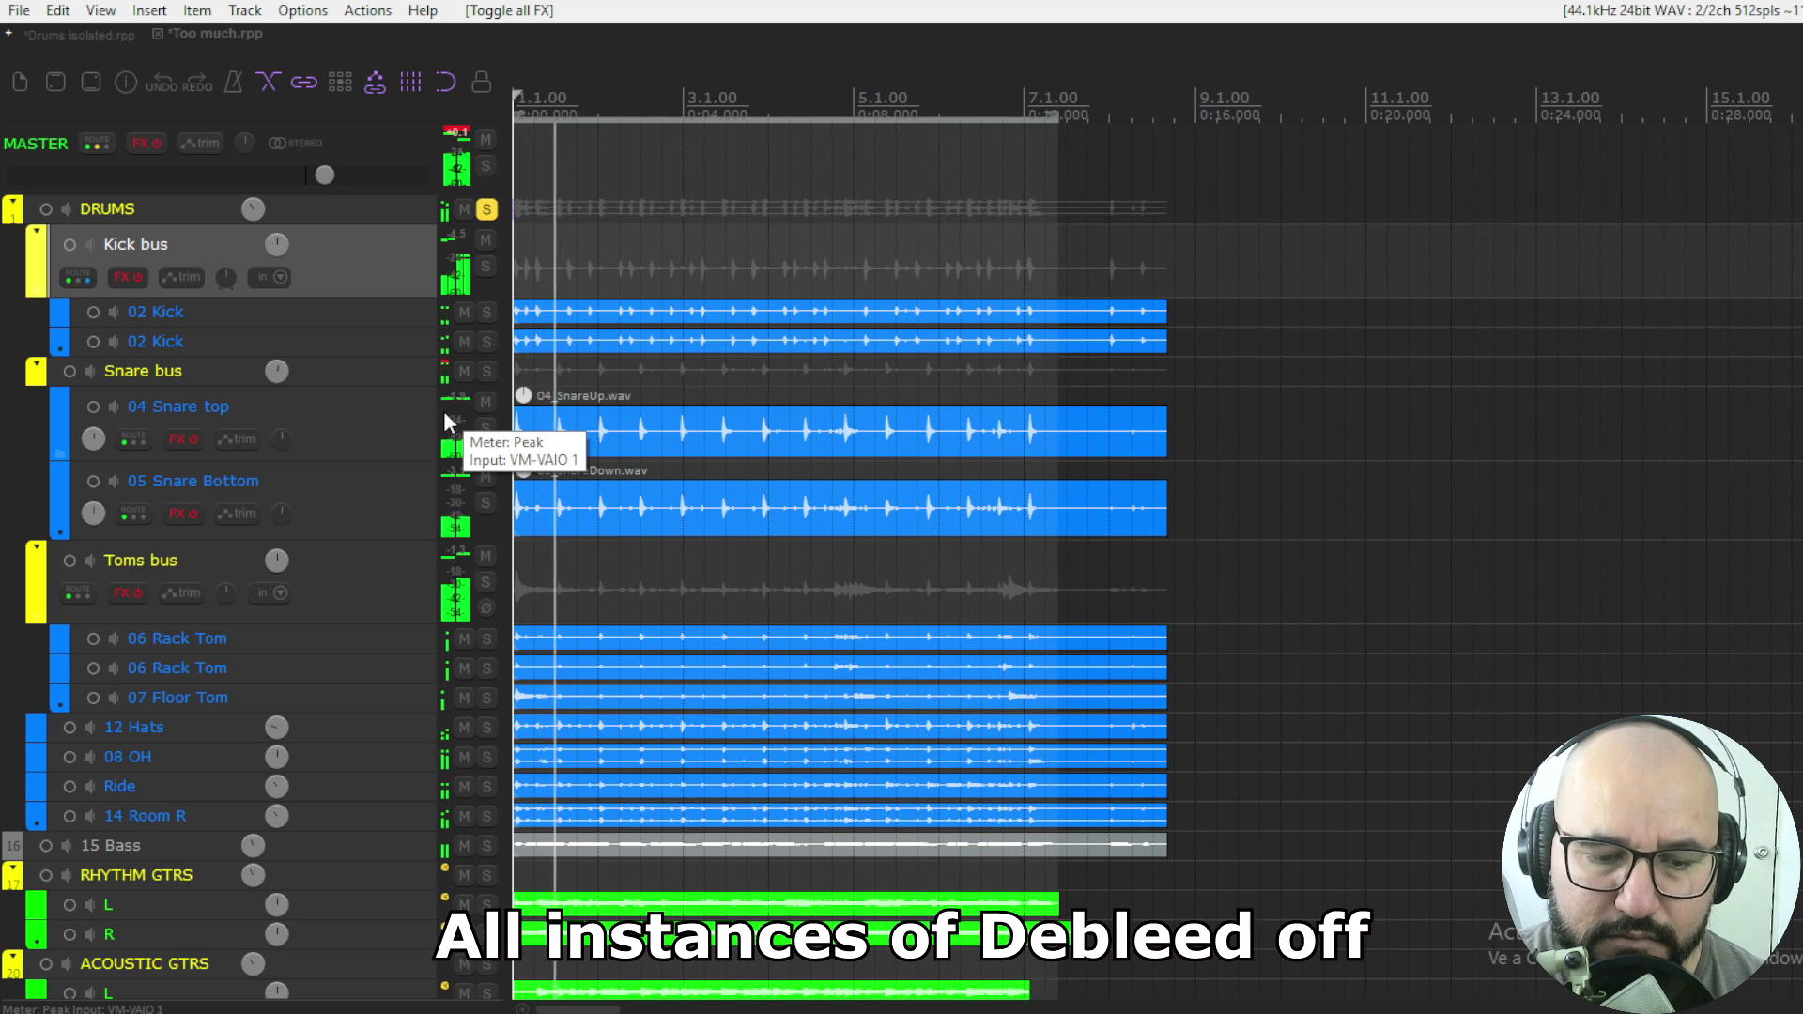
key("b")
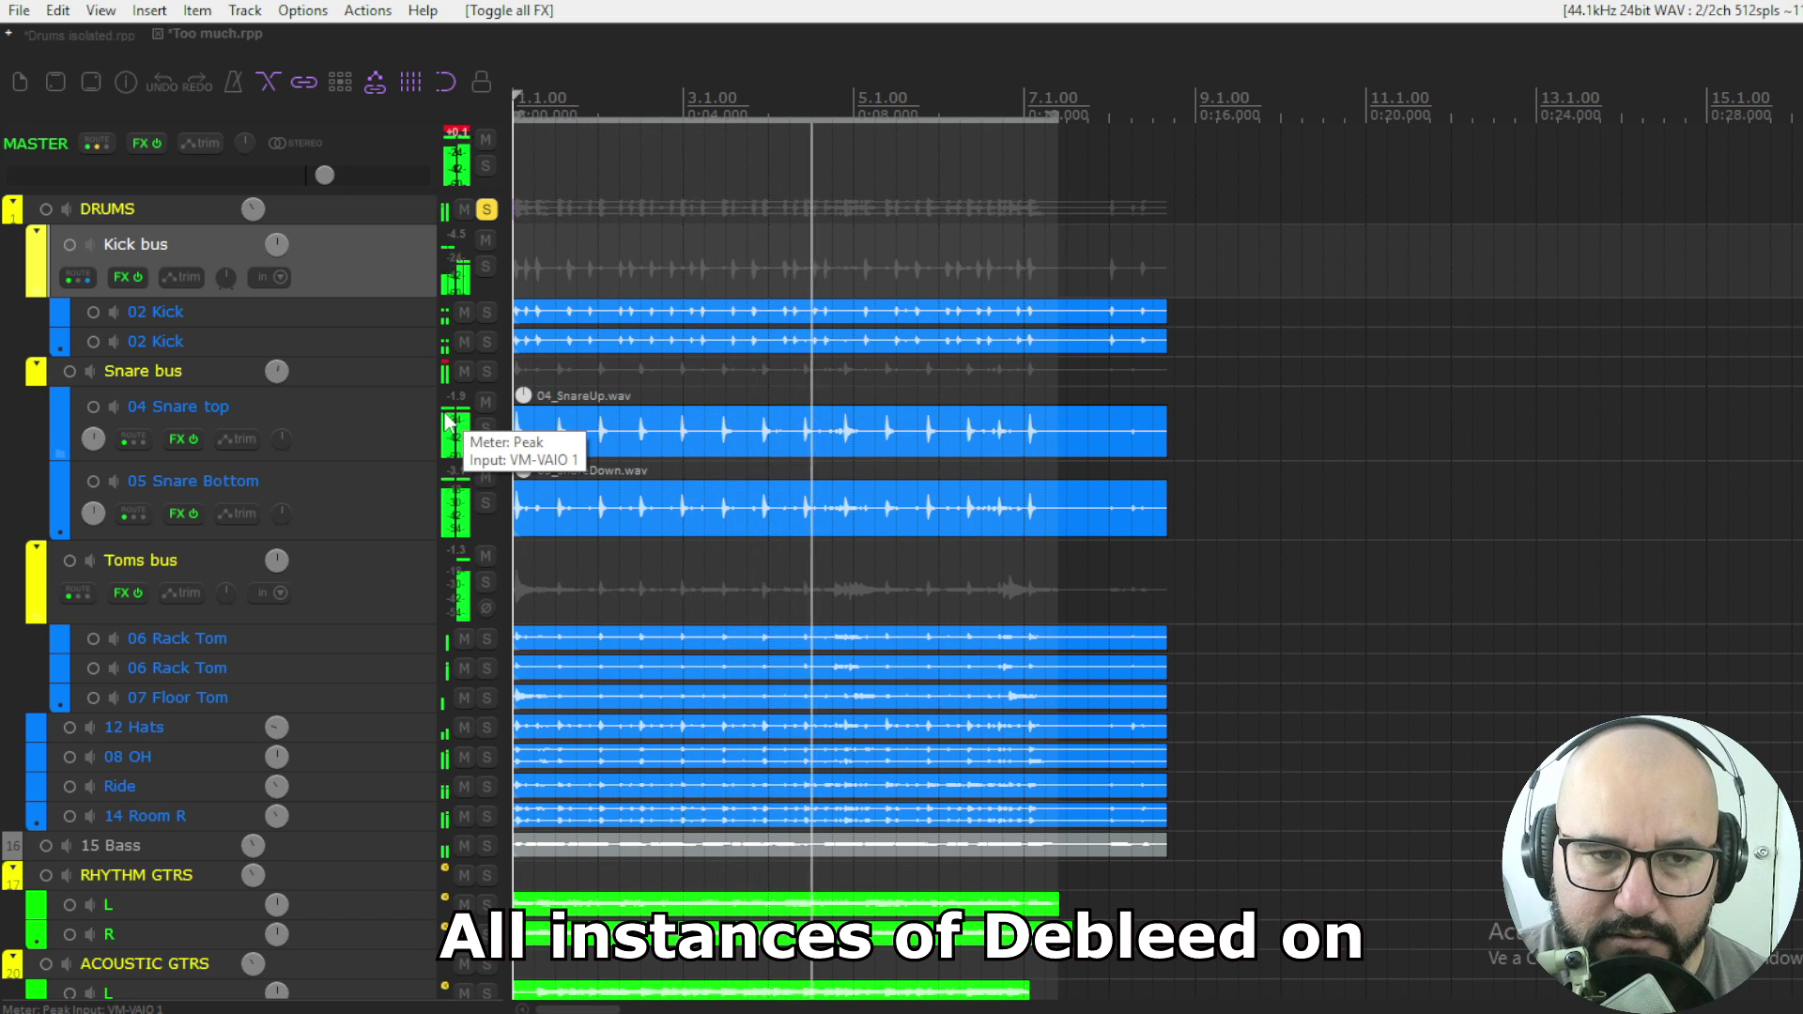
key("ctrl+alt+b")
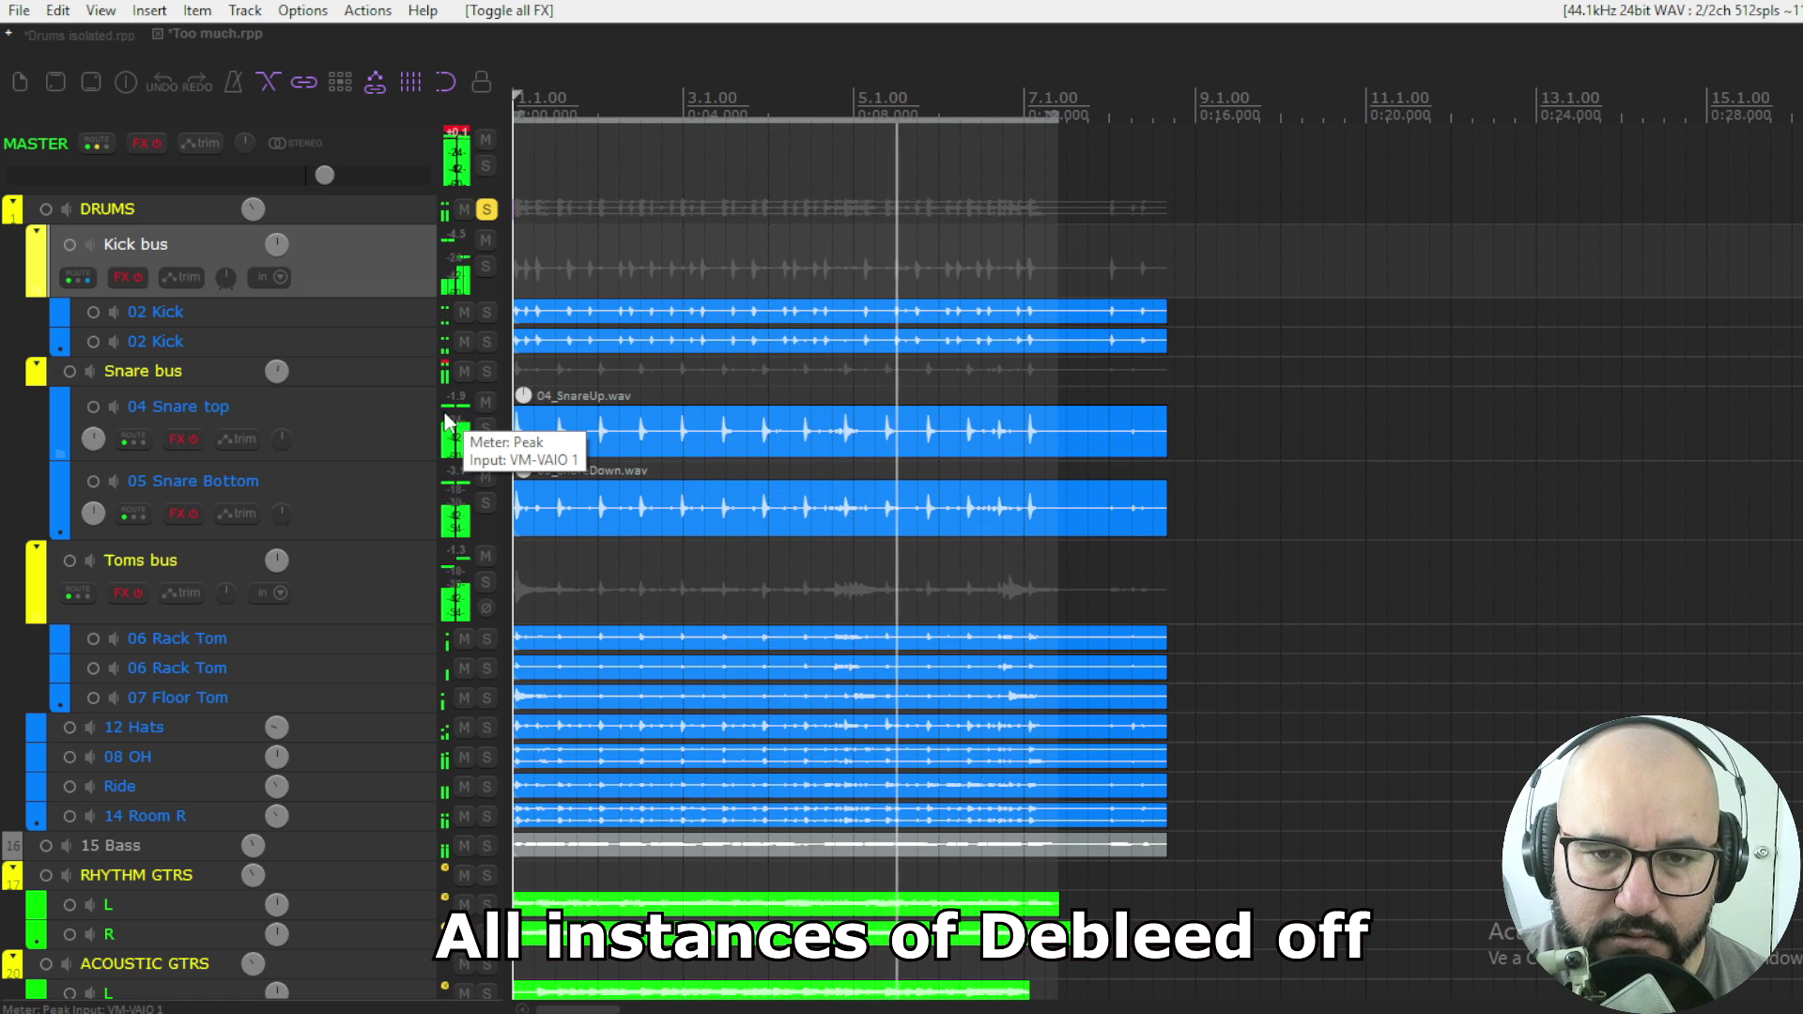
key("ctrl+alt+b")
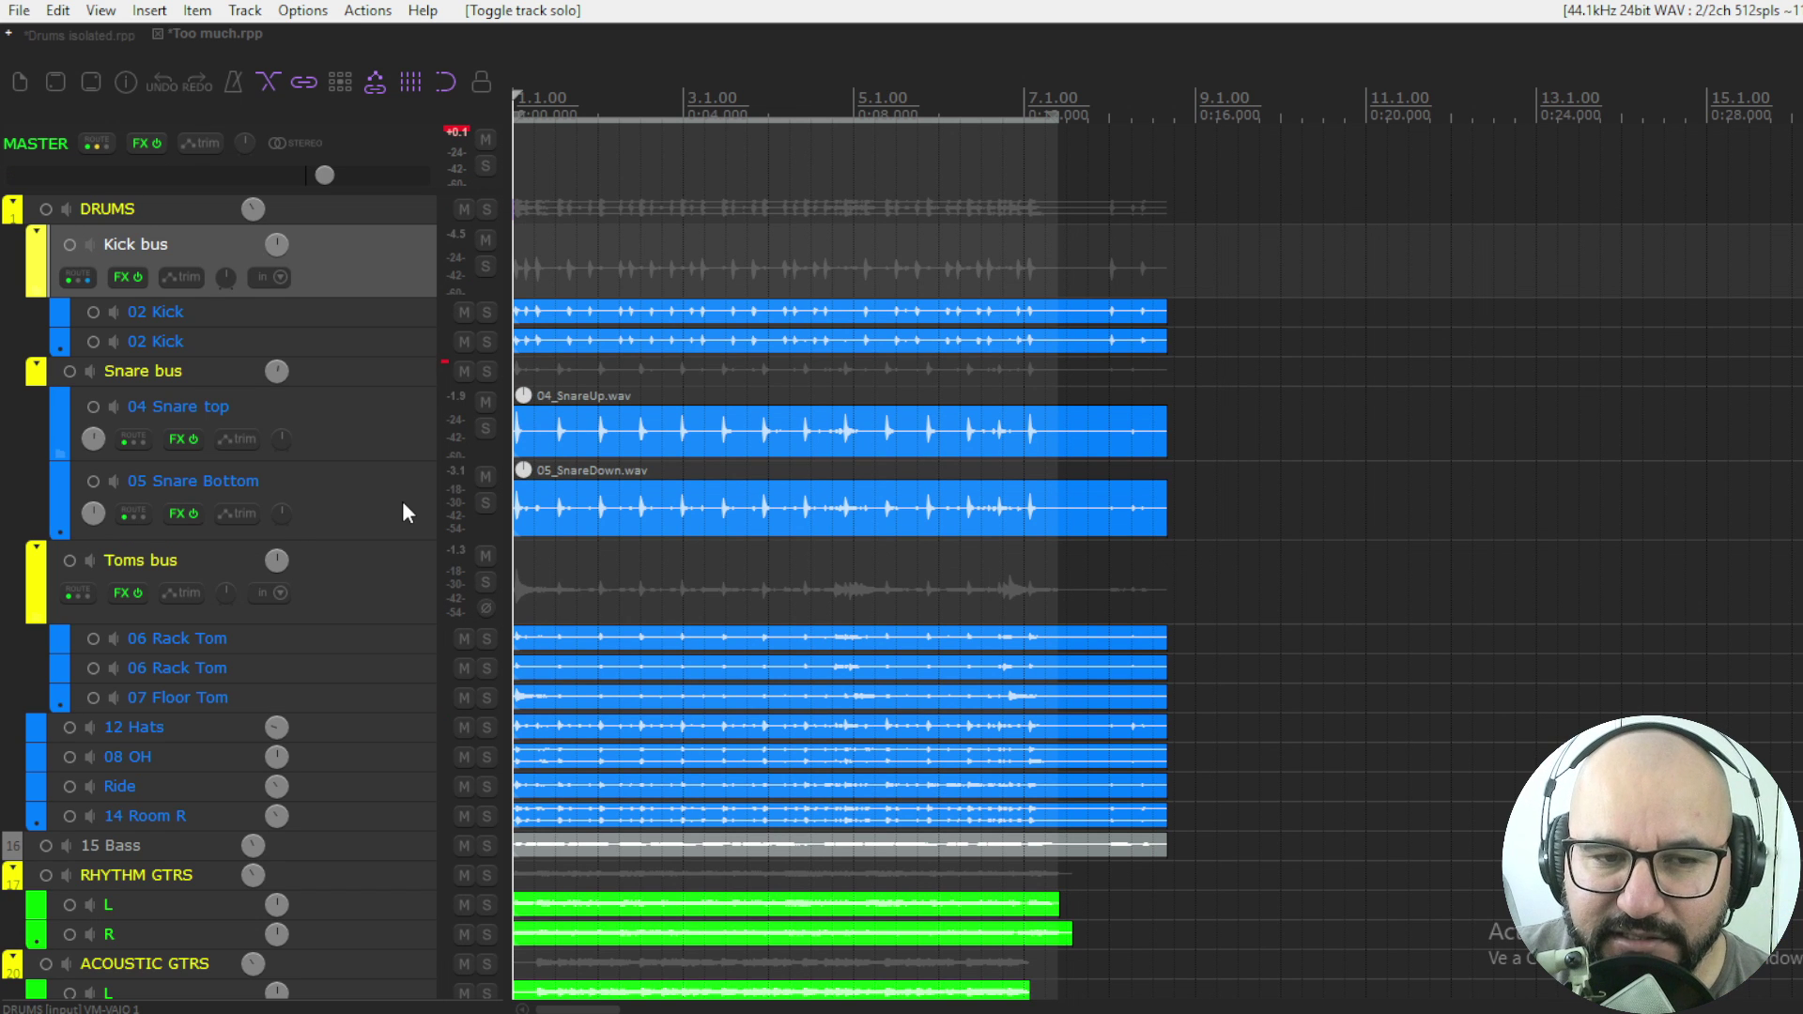
Step: Play the full mix without any solo and compare it with the FX of all tracks bypassed and active
scroll(403, 504, "down", 5)
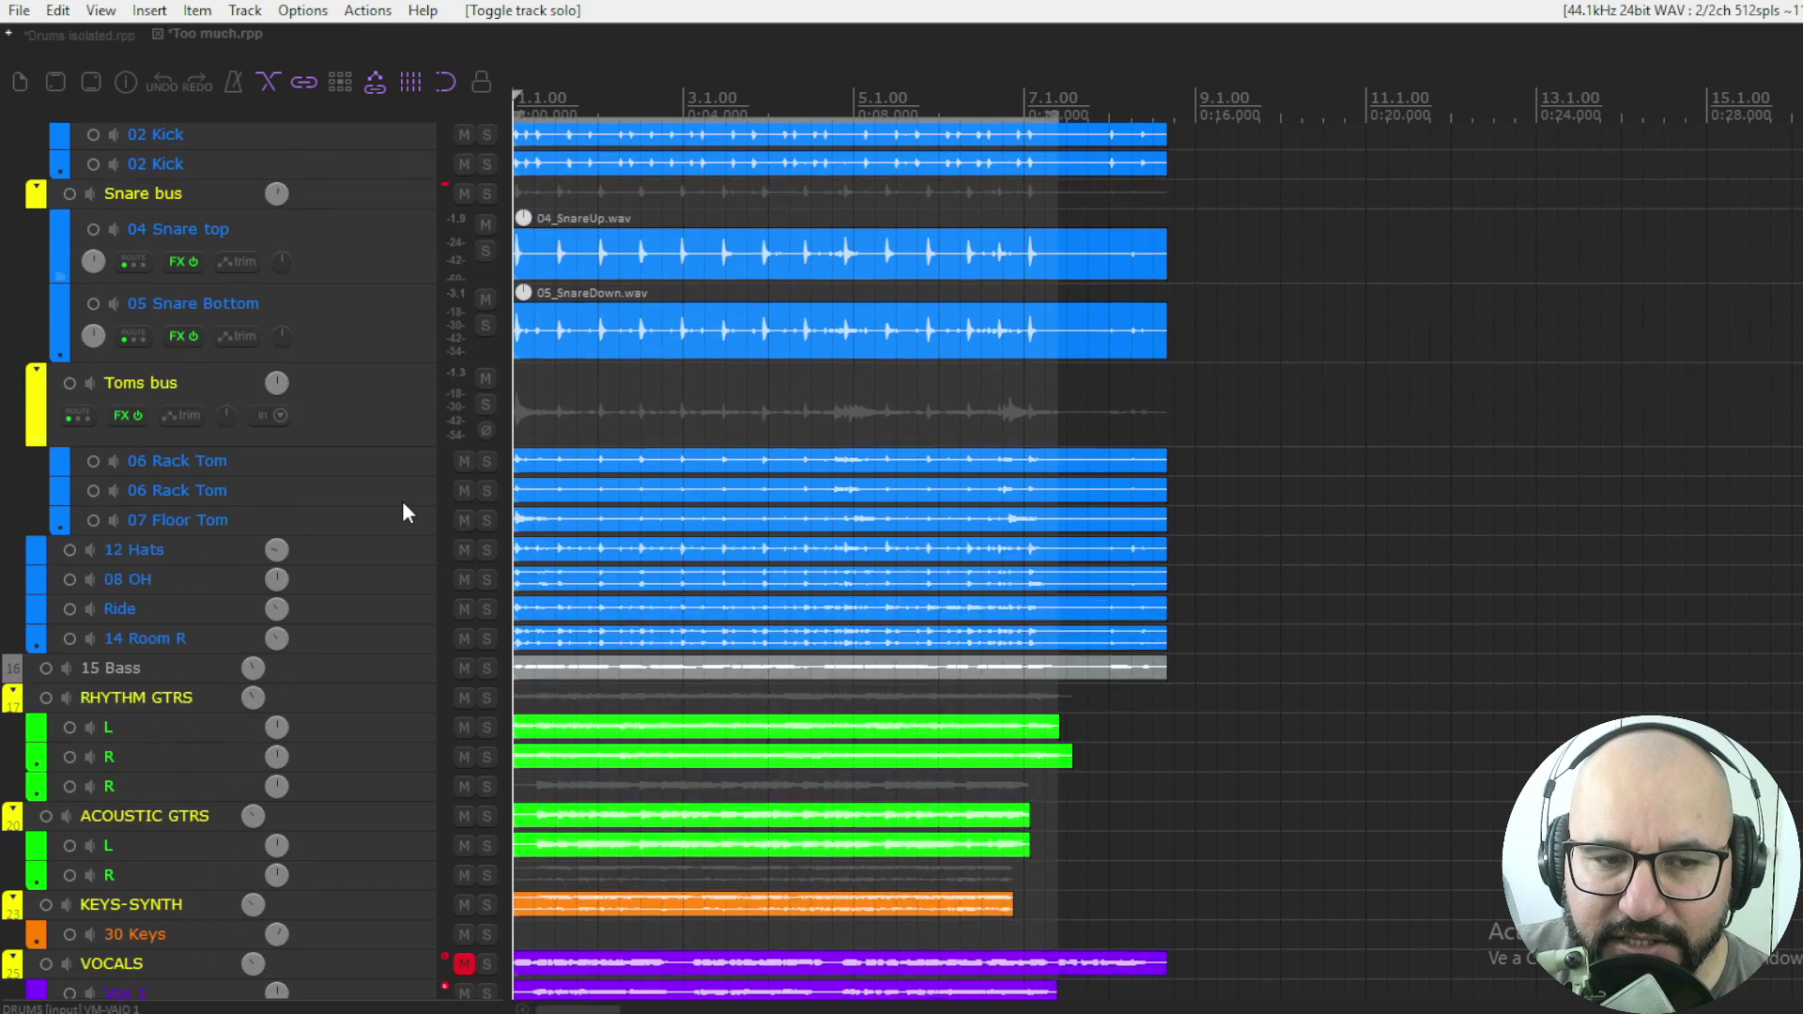
scroll(402, 500, "up", 6)
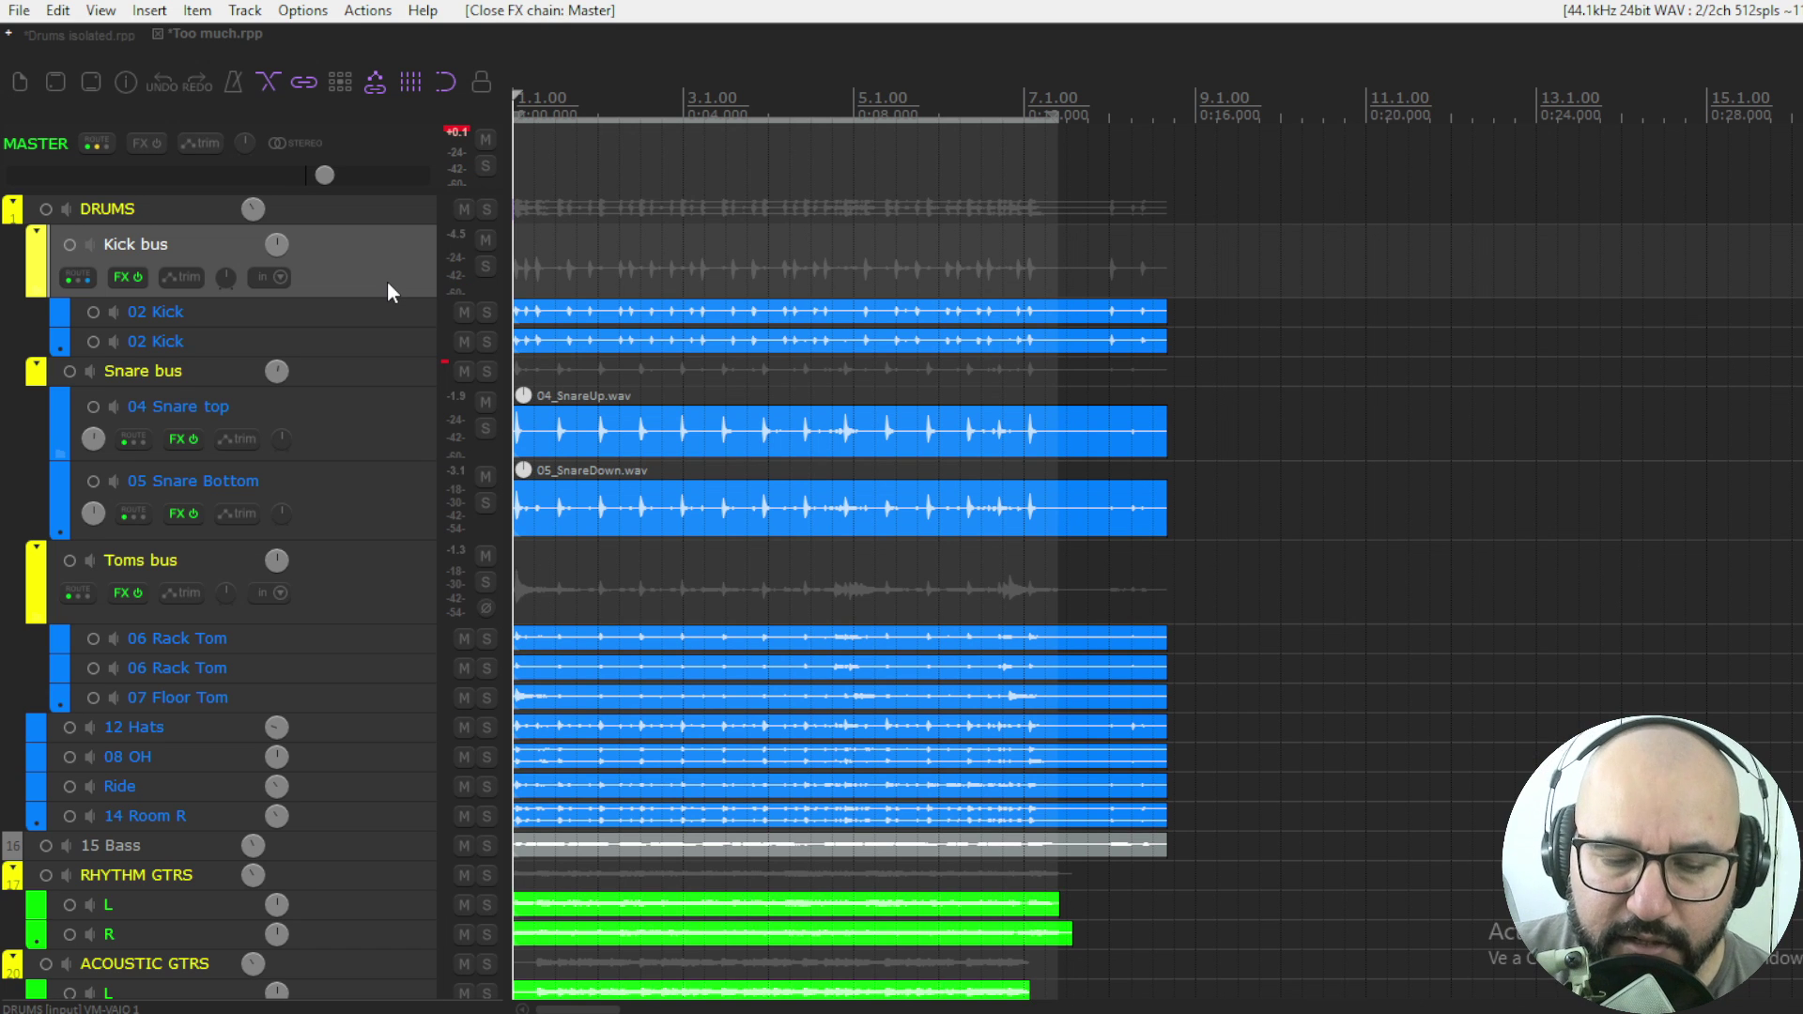
key("ctrl+shift+b")
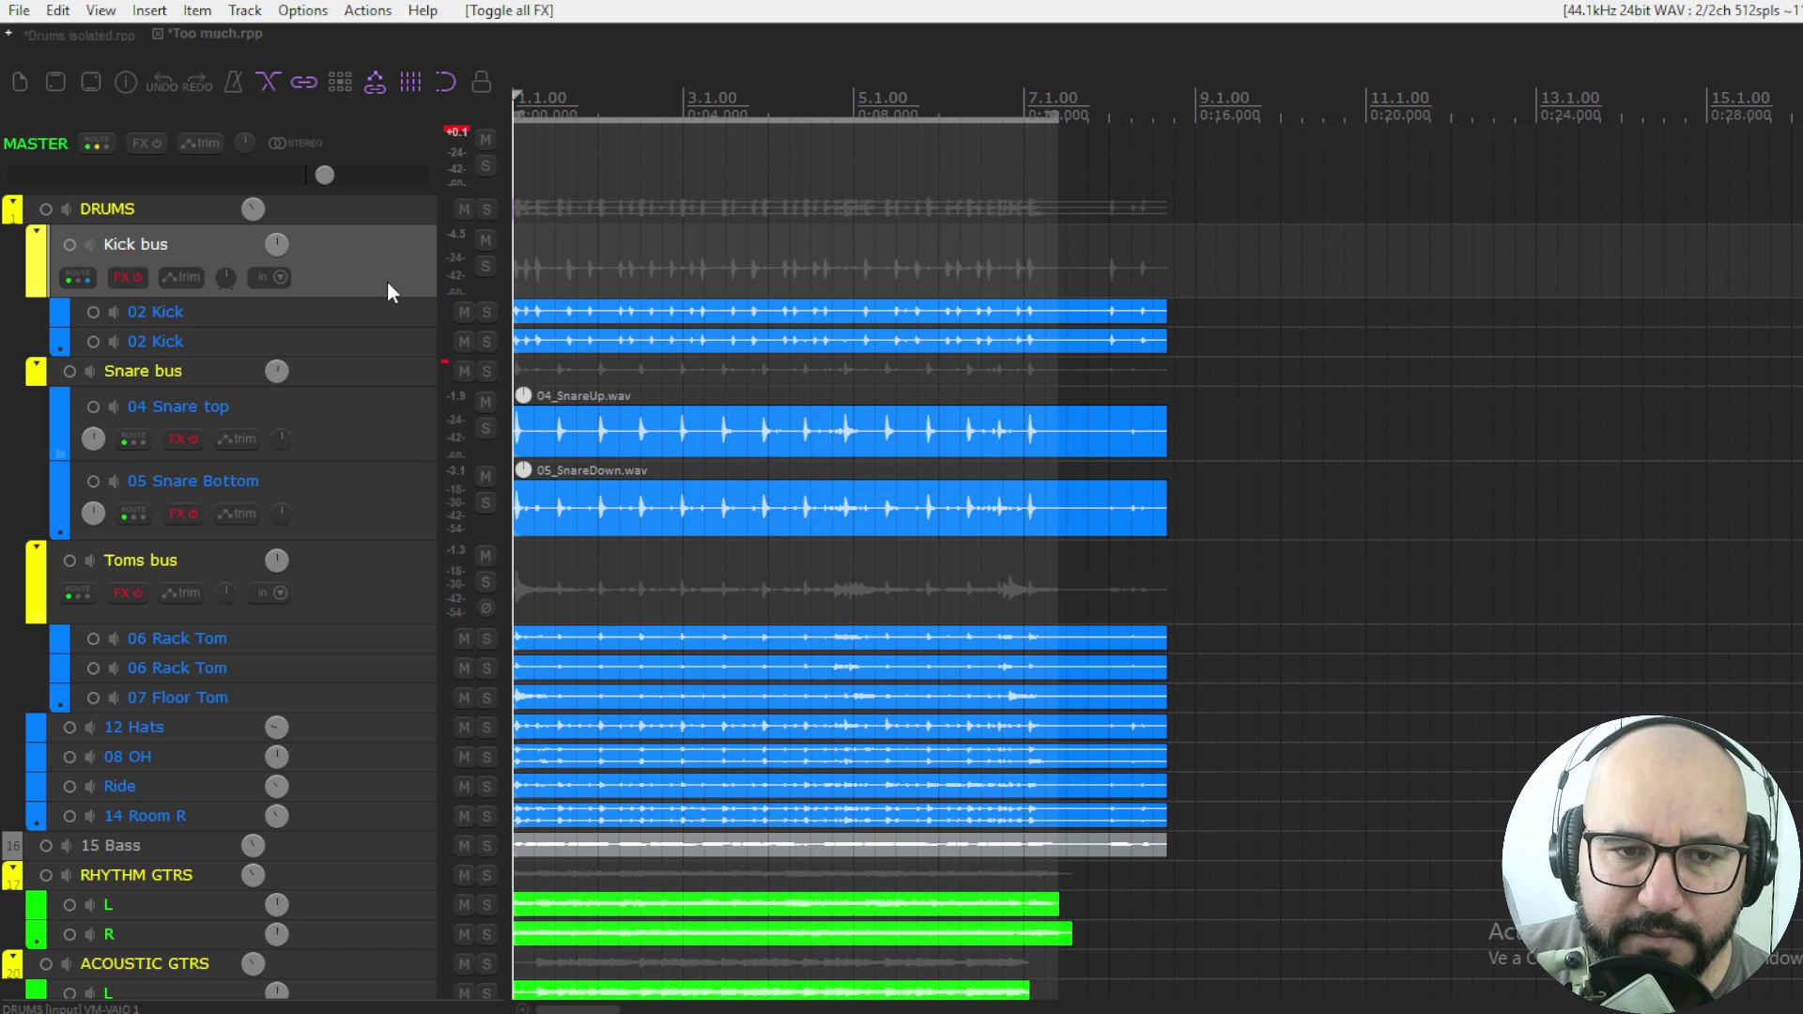
key("space")
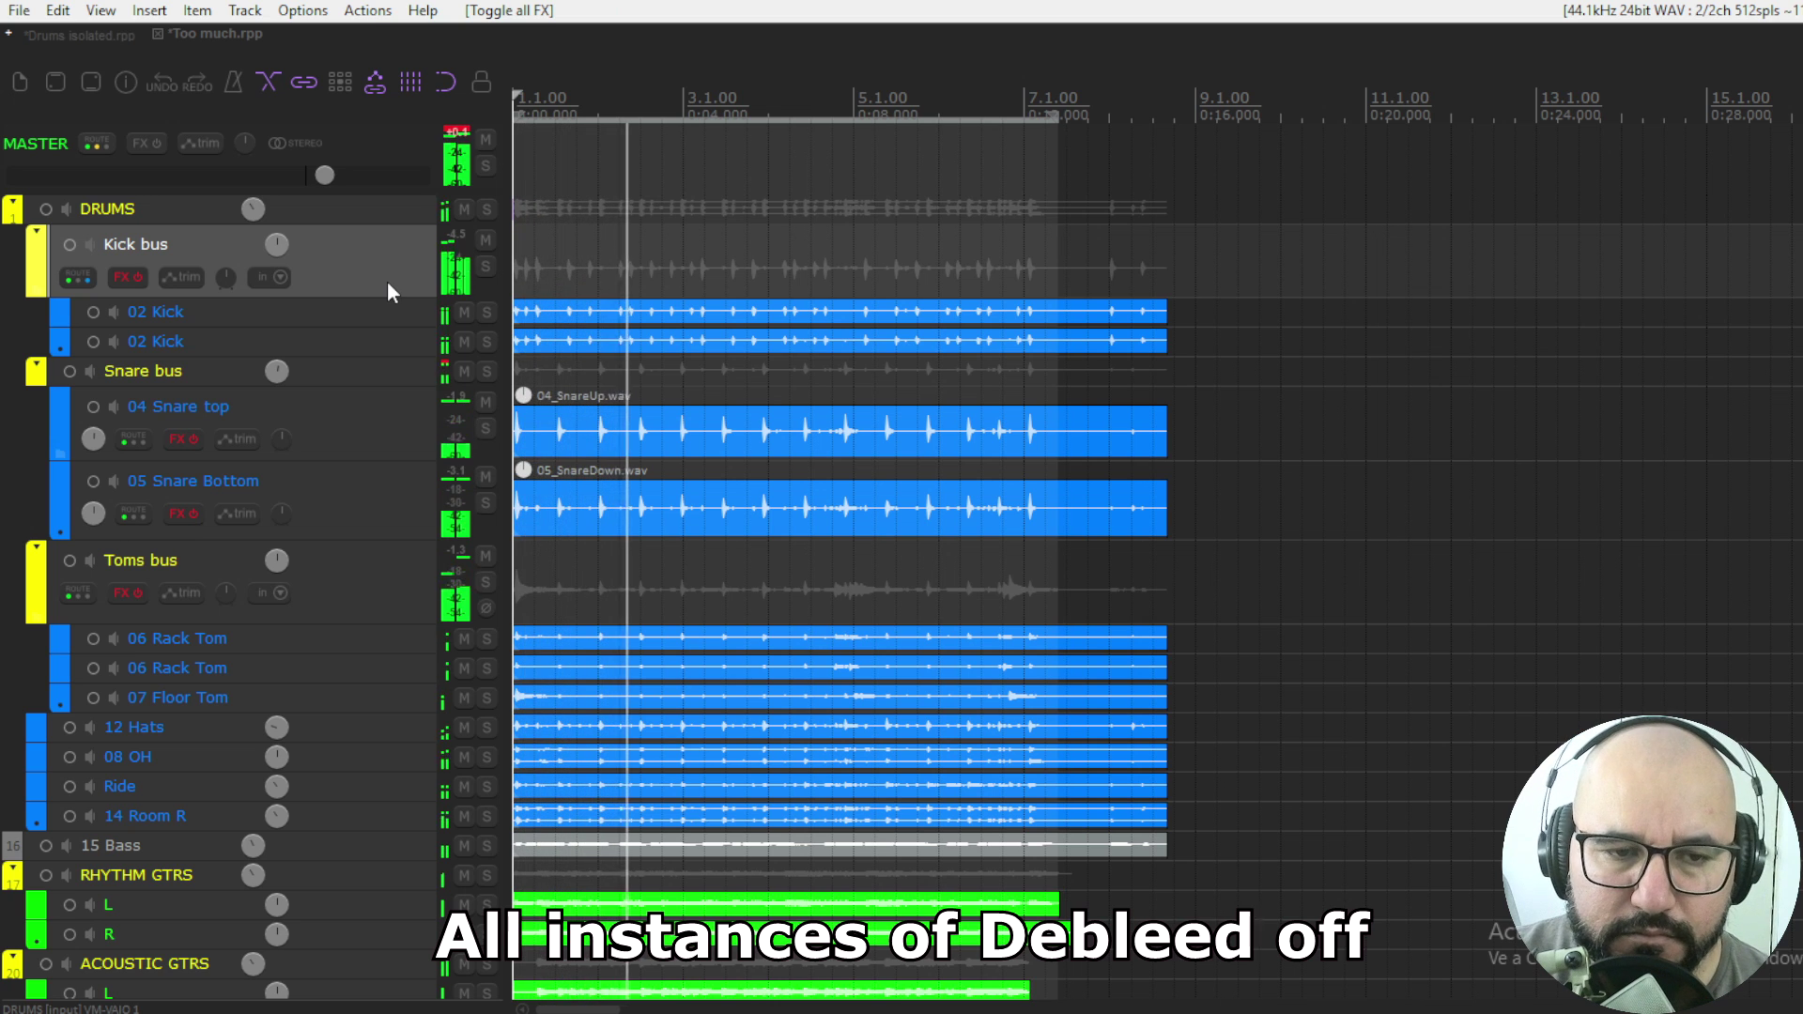
key("ctrl+shift+b")
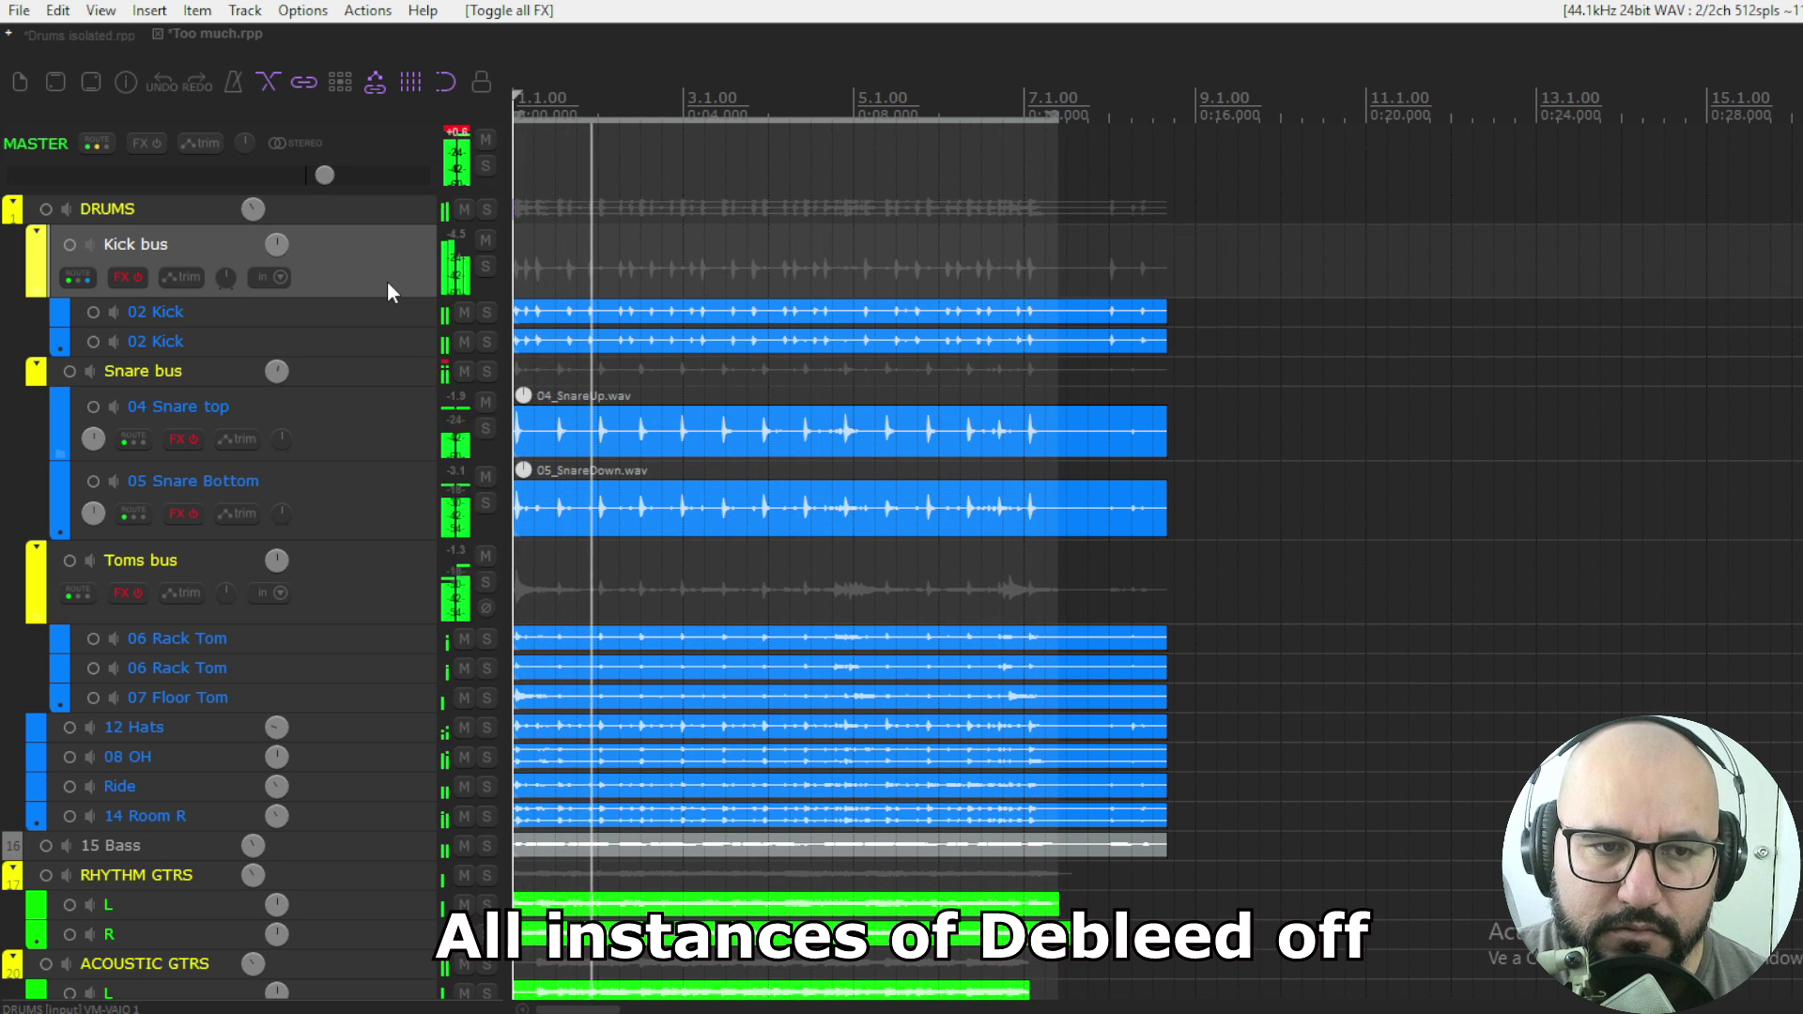
key("b")
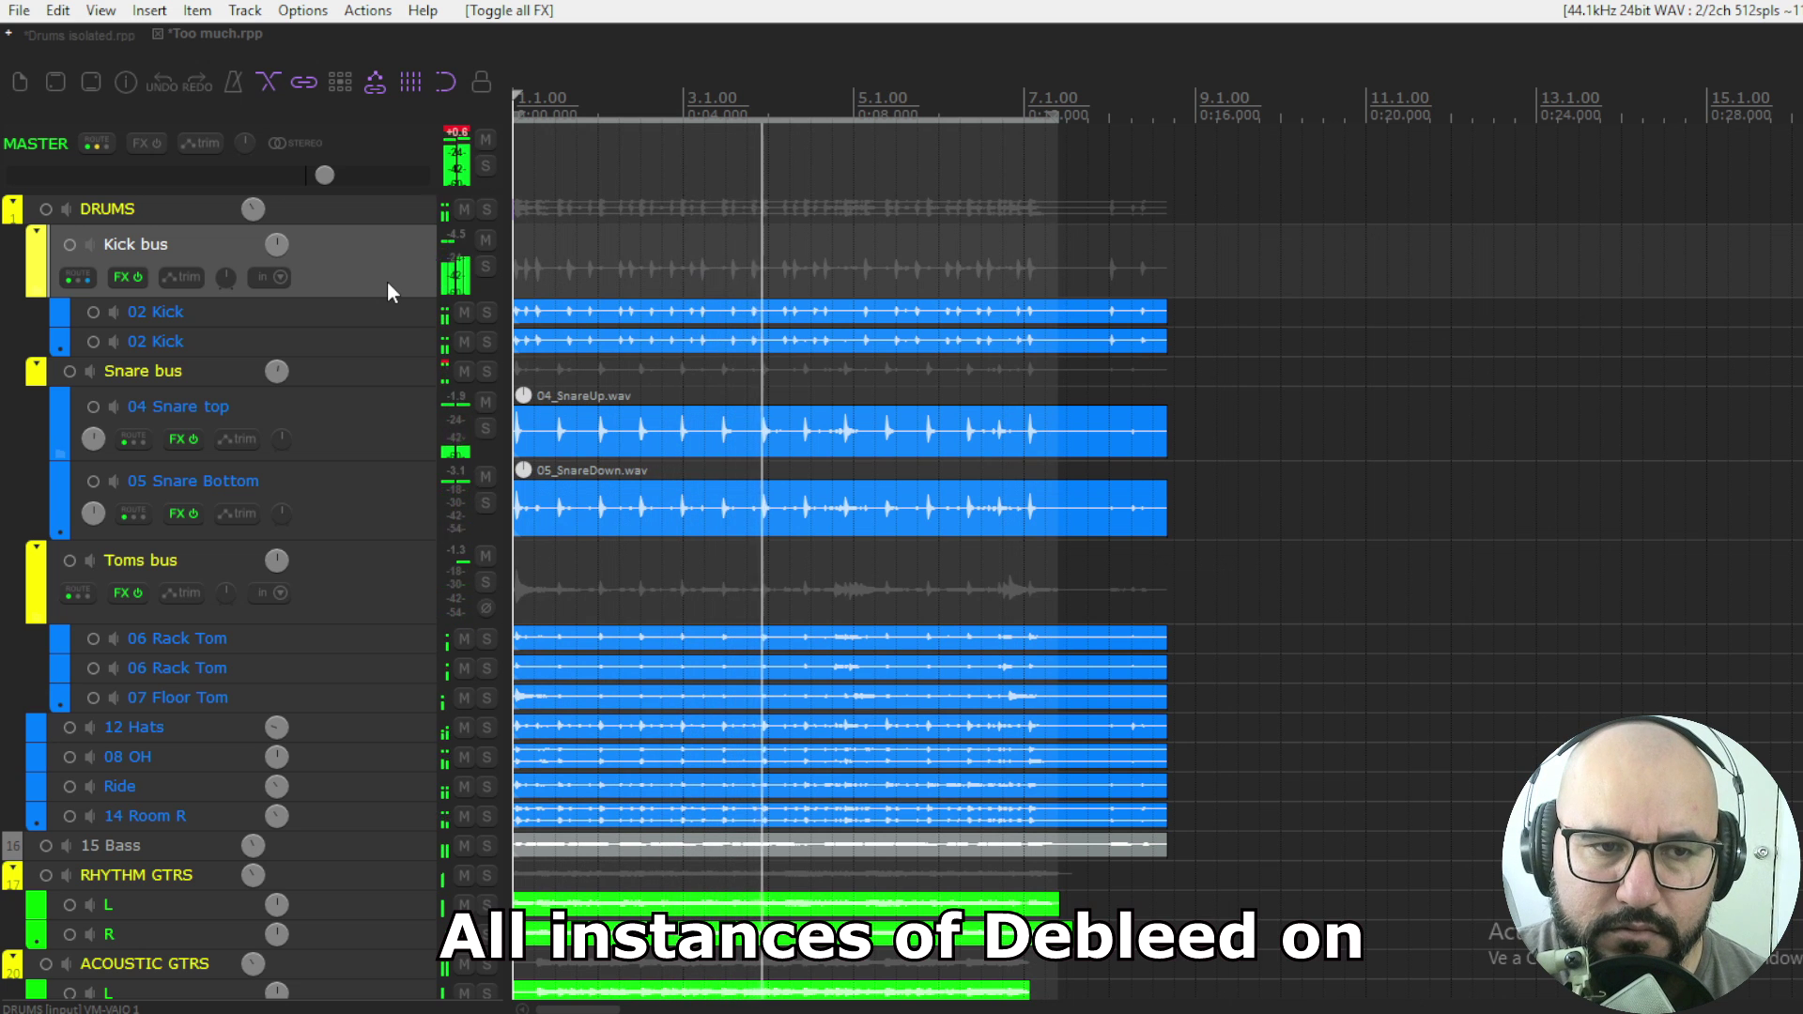
key("b")
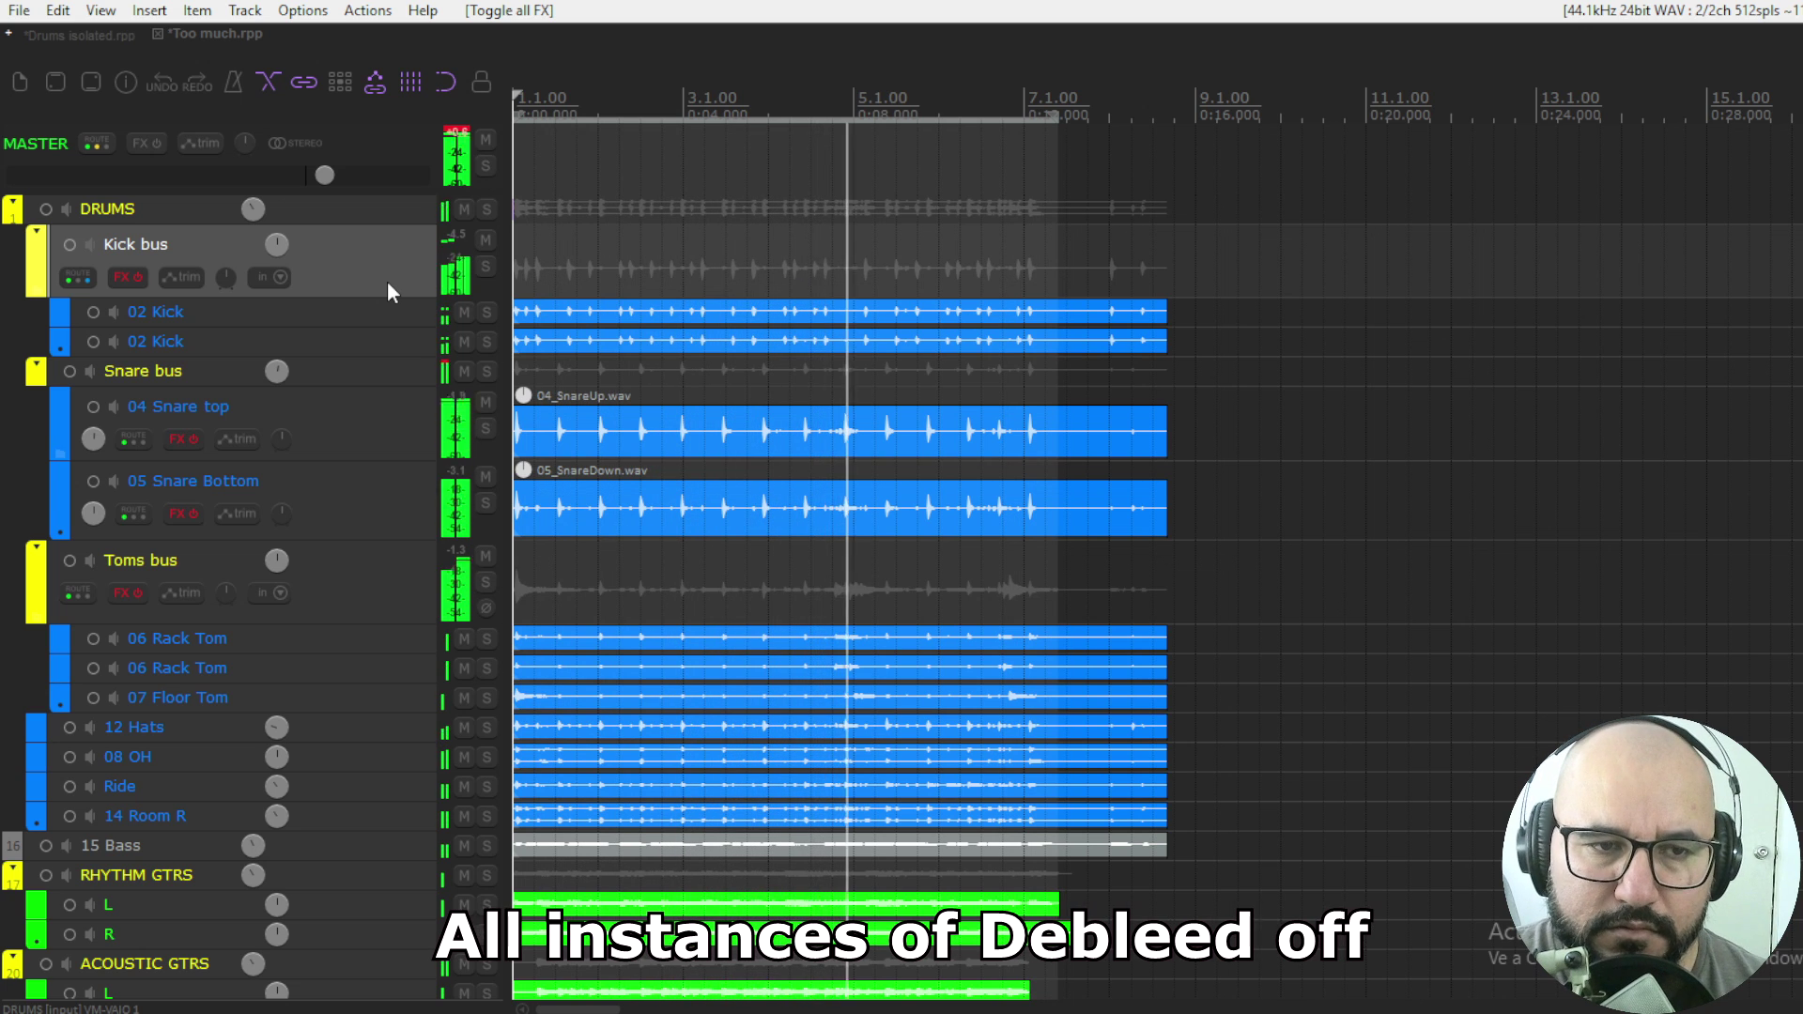
key("b")
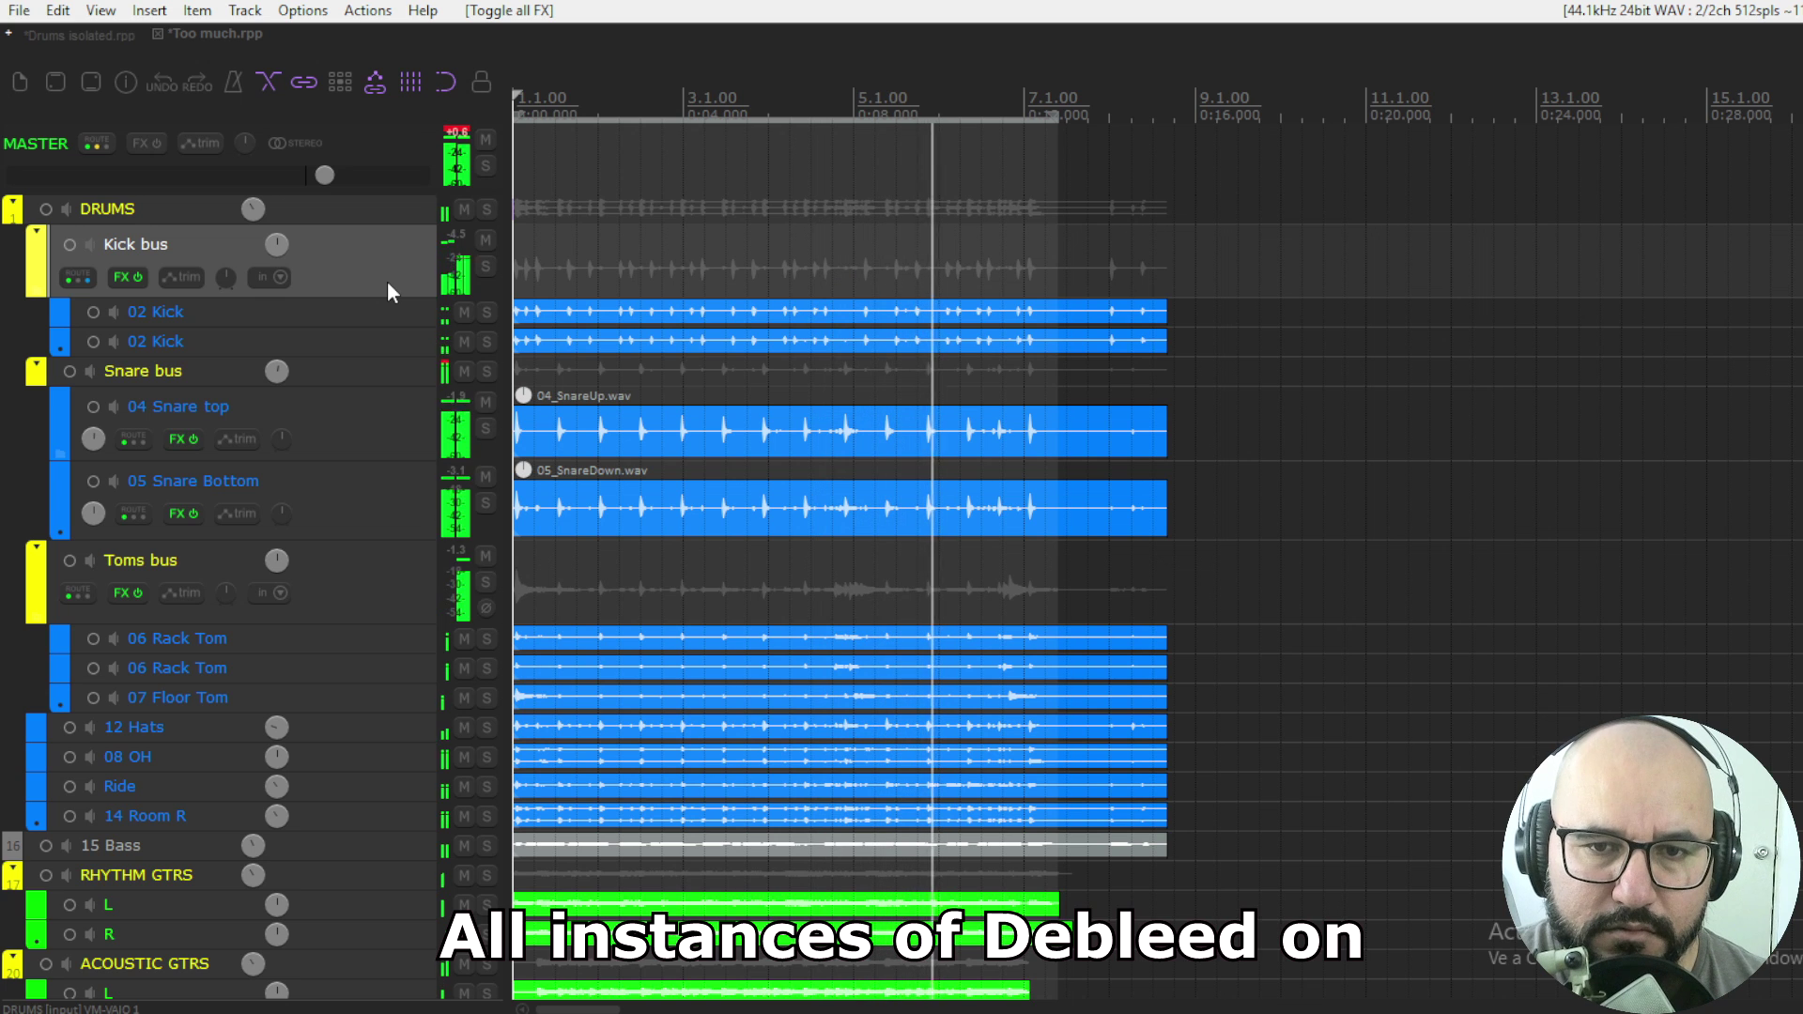
key("b")
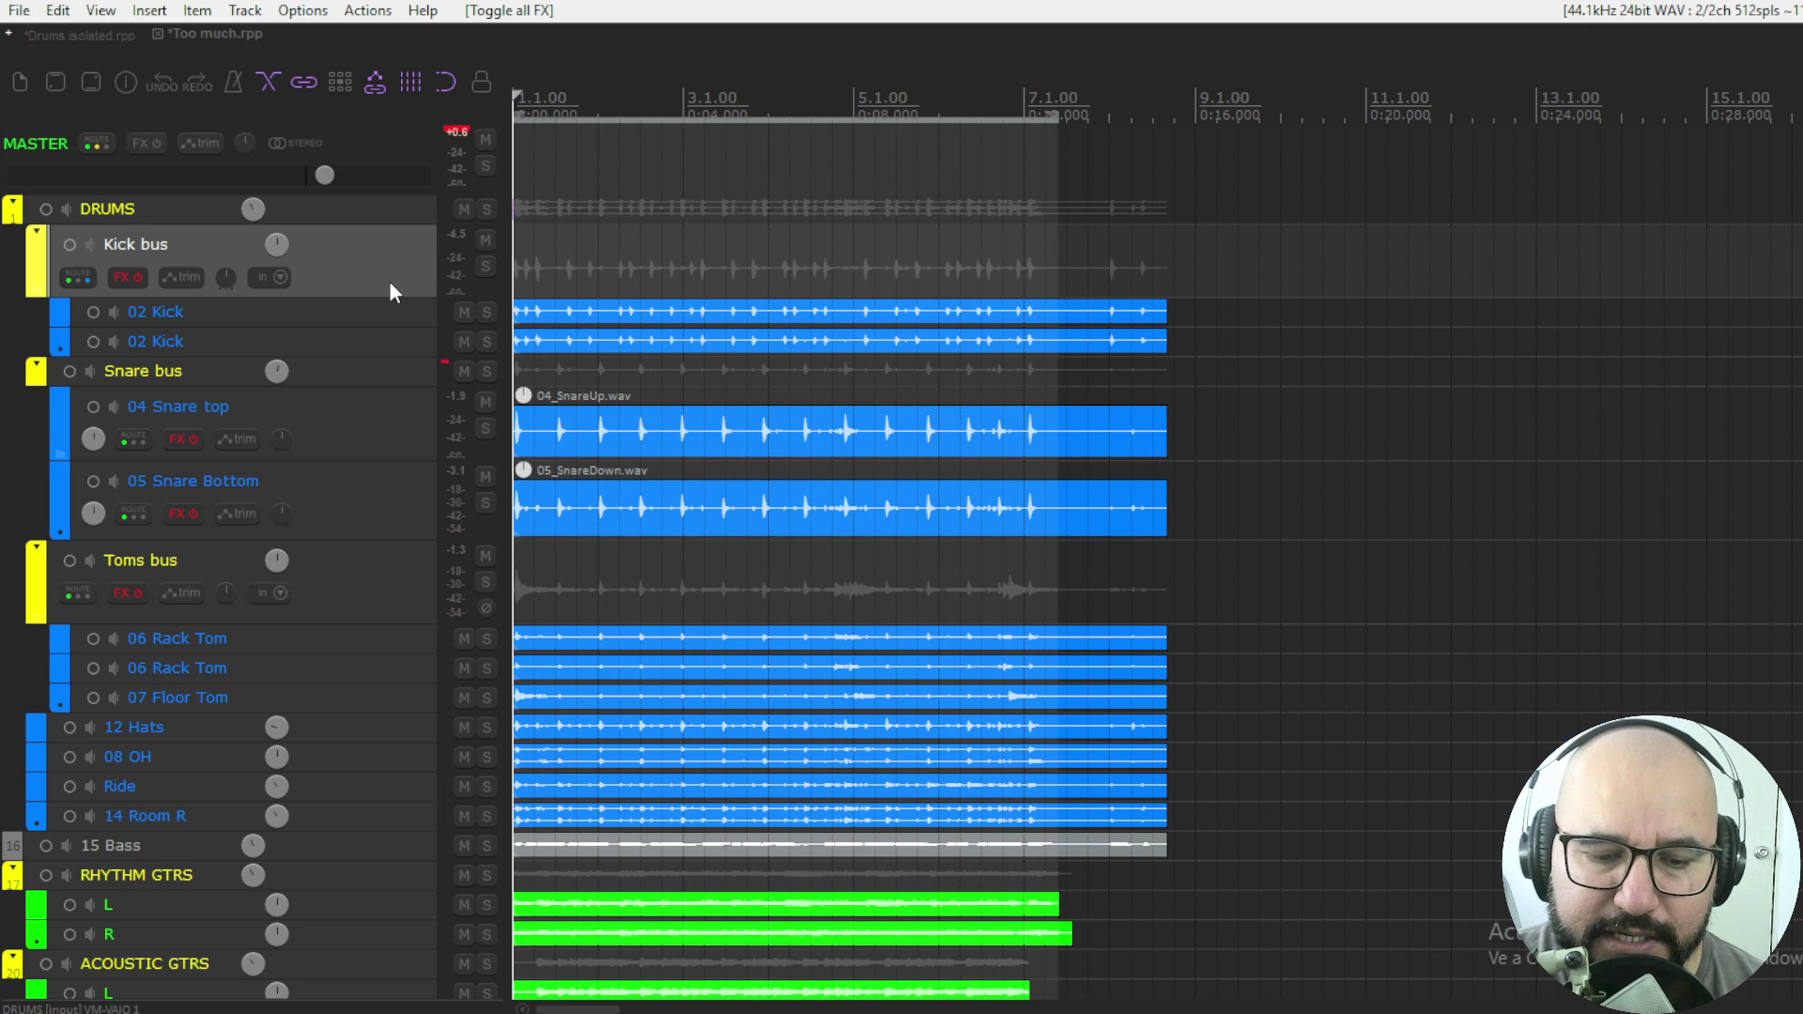
key("b")
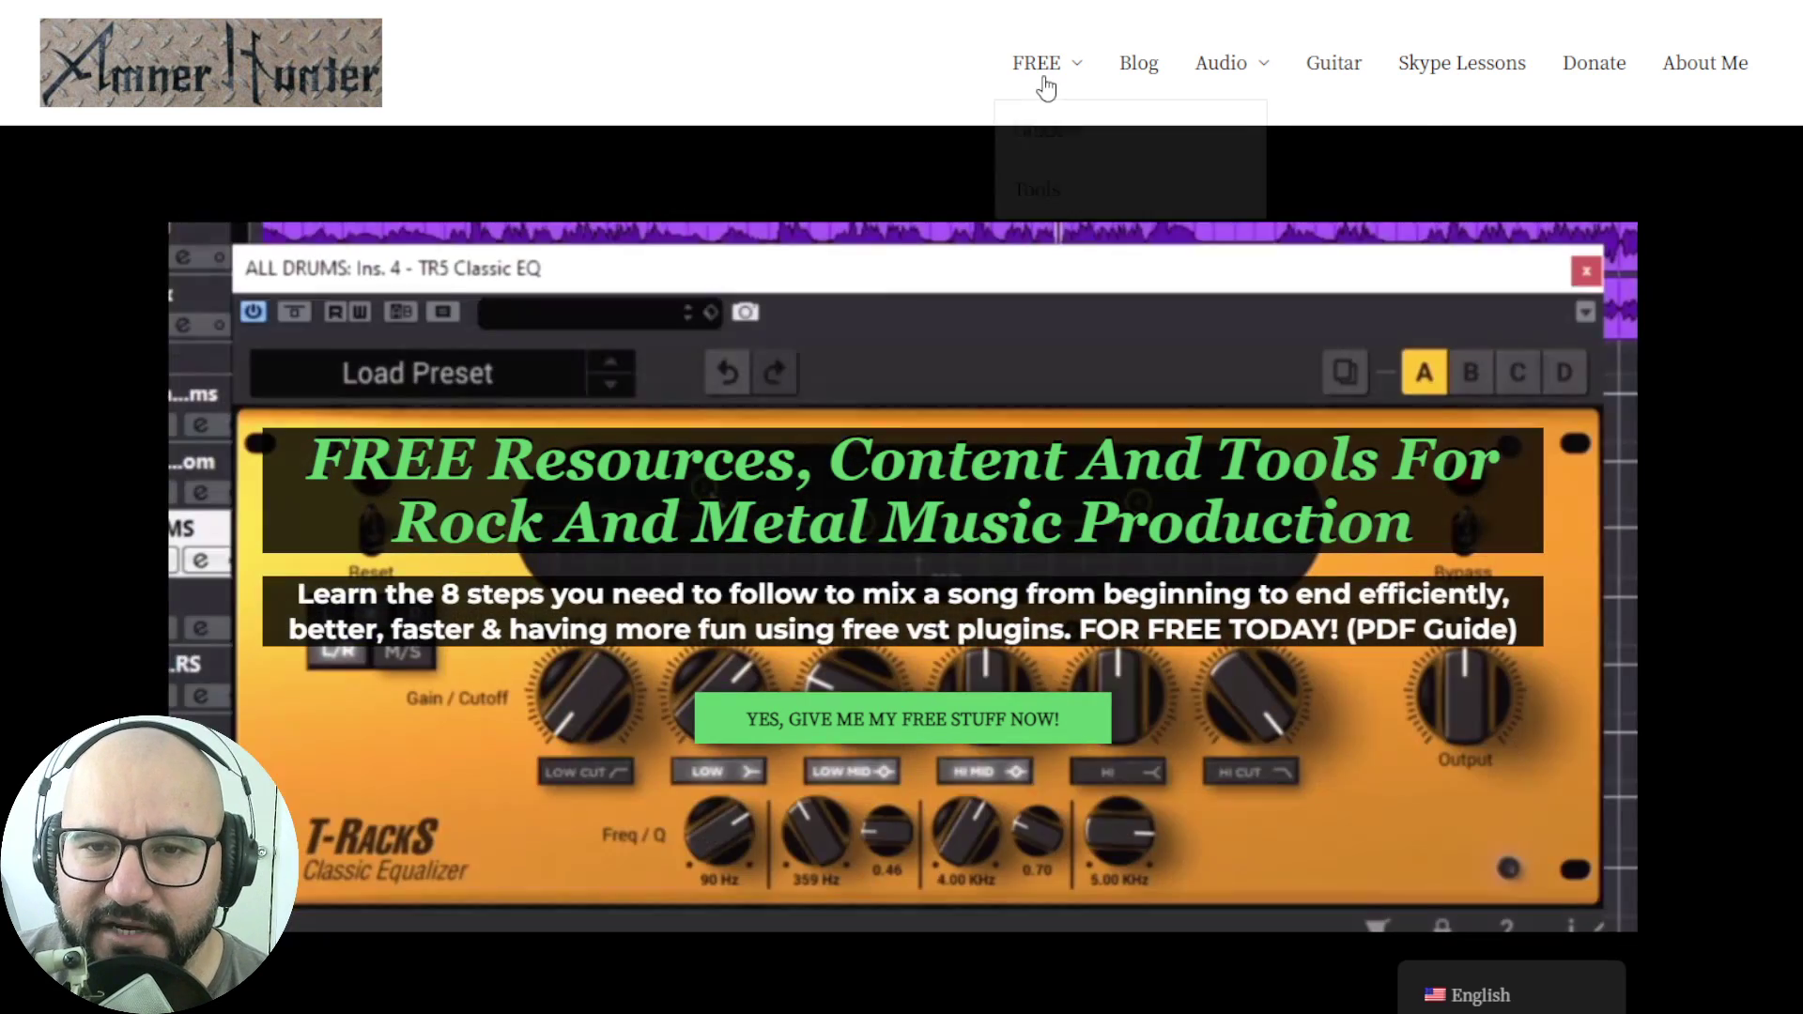
Step: Switch to the music production website and show the options of its FREE section
mouse_move(1039, 73)
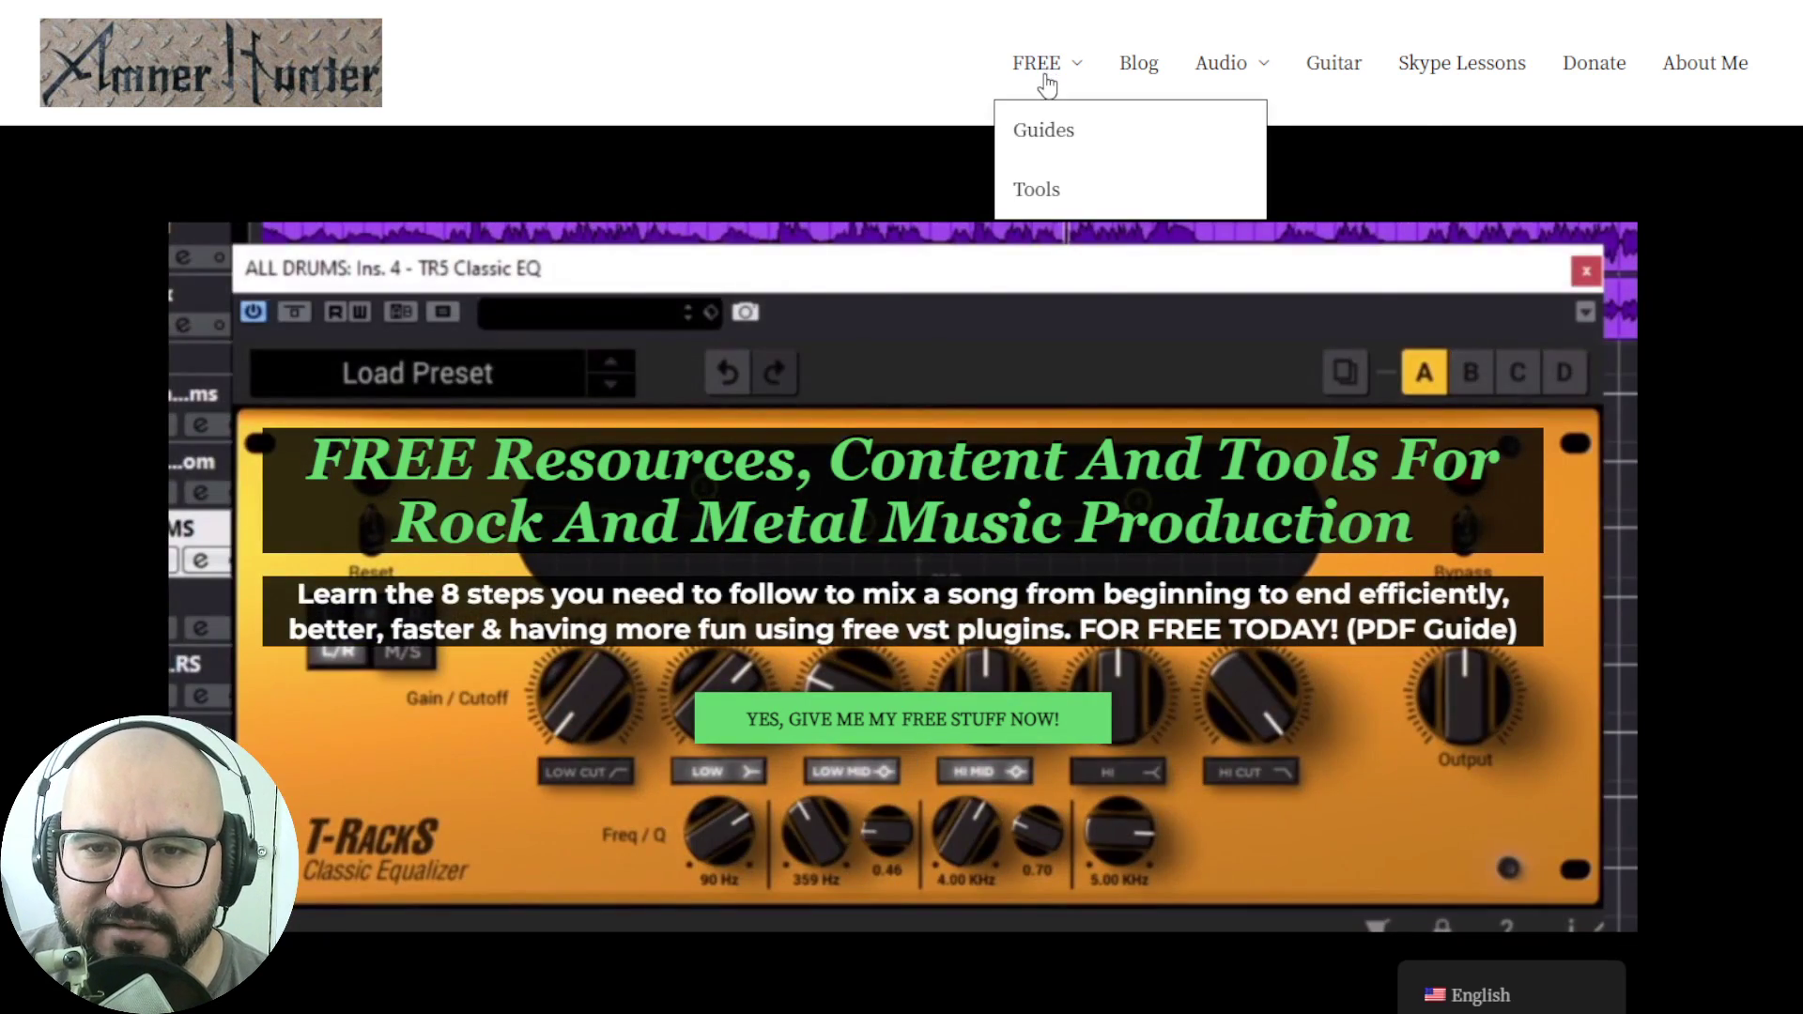